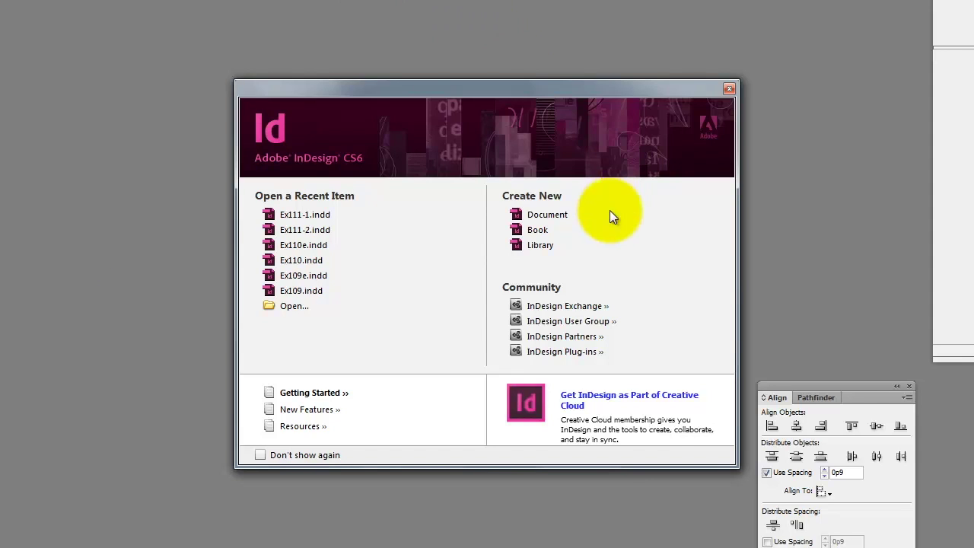
- Start a new document from the Welcome screen's Create New Document option
{"action": "left_click", "coordinate": [536, 216]}
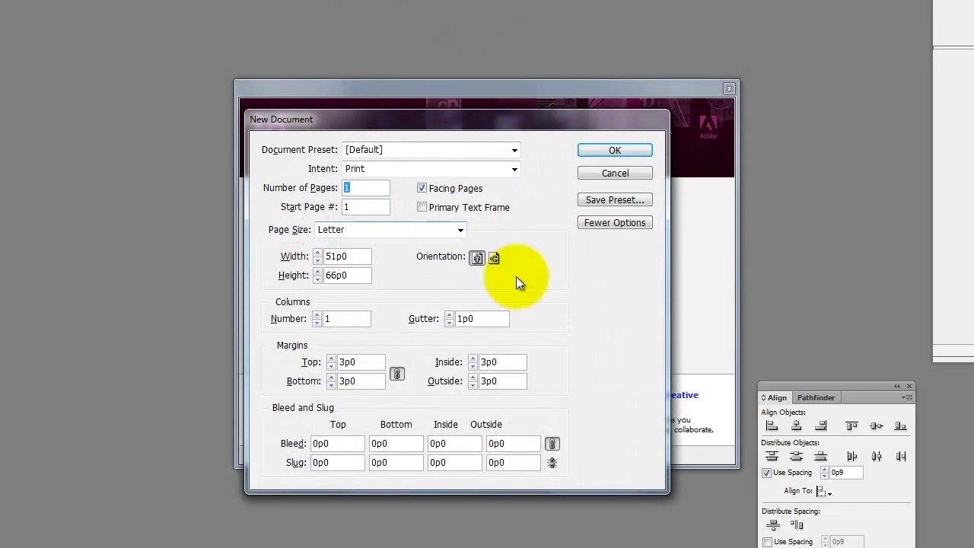
- Switch the New Document orientation to landscape, making the page 66p0 by 51p0
{"action": "left_click", "coordinate": [494, 258]}
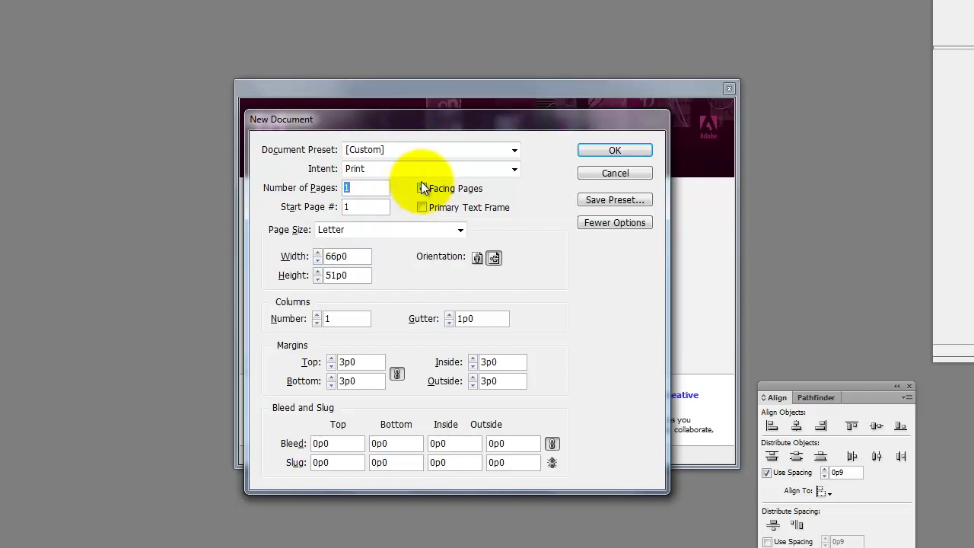
- Enter 0 as the Top margin so all linked margins become 0p0
{"action": "left_click_drag", "start_coordinate": [358, 363], "coordinate": [315, 363]}
{"action": "type", "text": "0"}
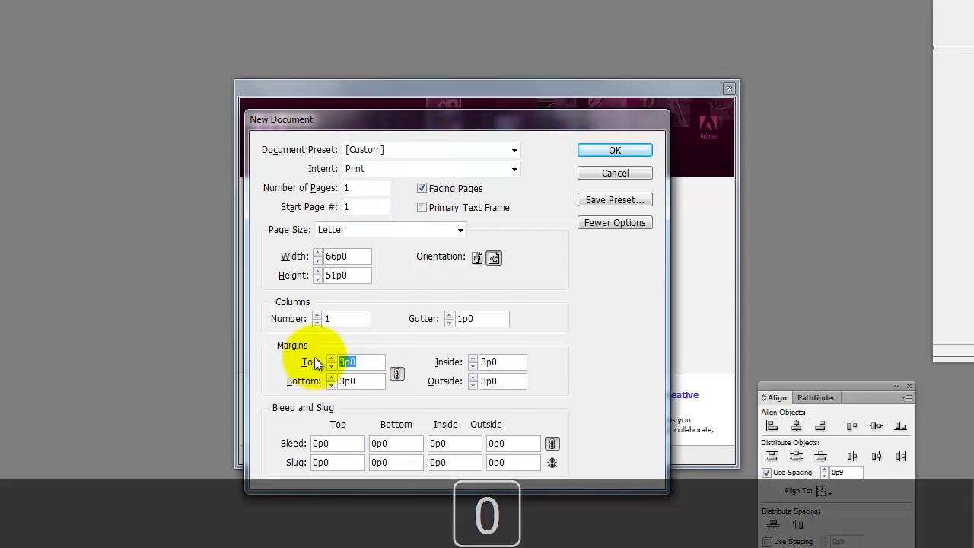
{"action": "key", "text": "Tab"}
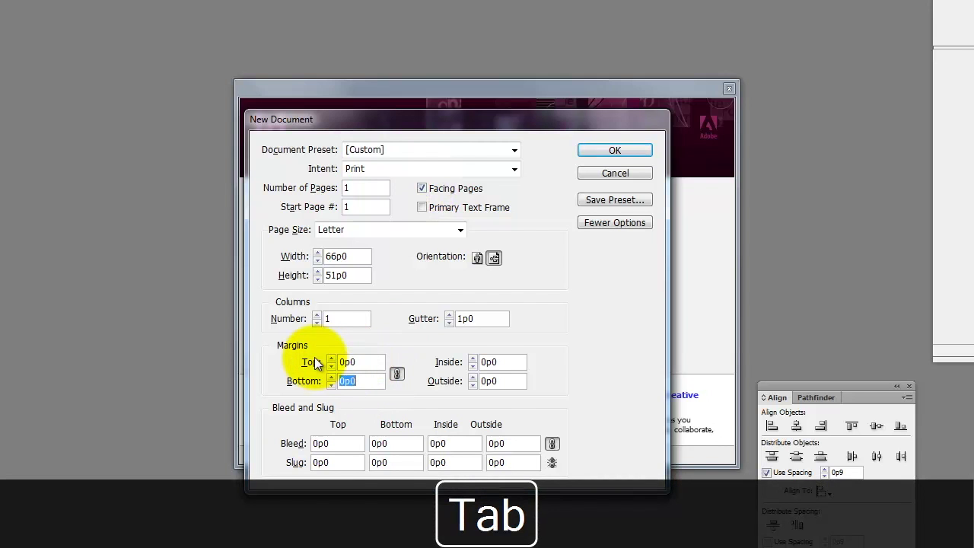
{"action": "left_click", "coordinate": [367, 361]}
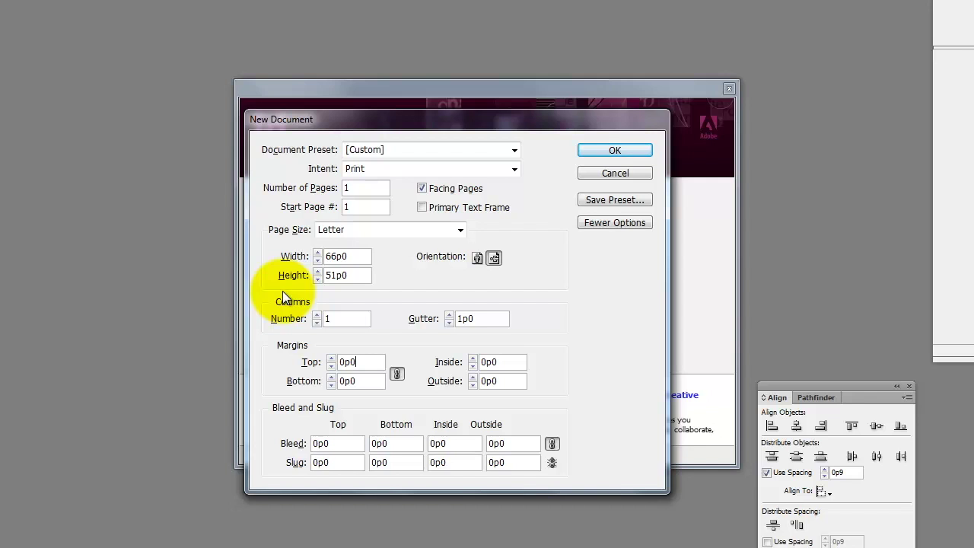
- Set a 0.125 in bleed on all four sides and create the document
{"action": "double_click", "coordinate": [342, 443]}
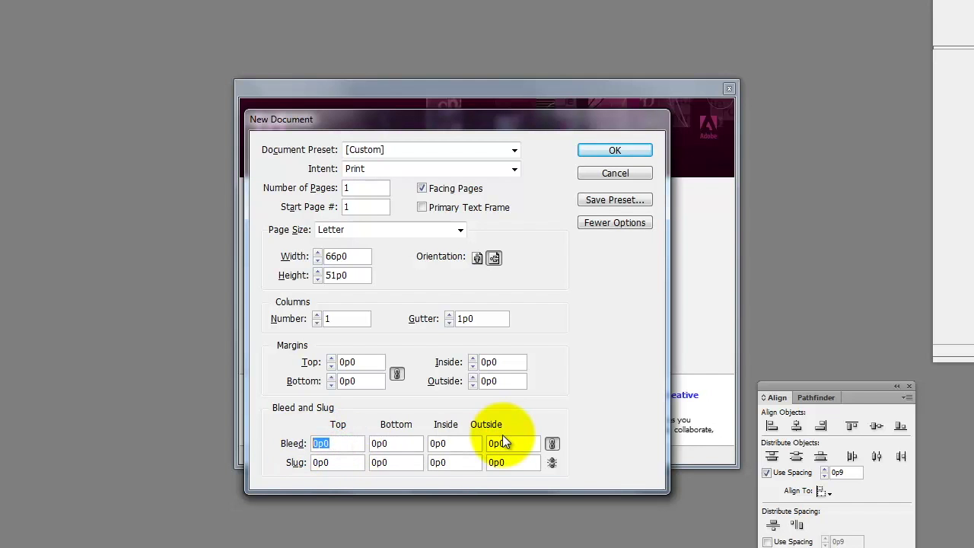
{"action": "type", "text": "0."}
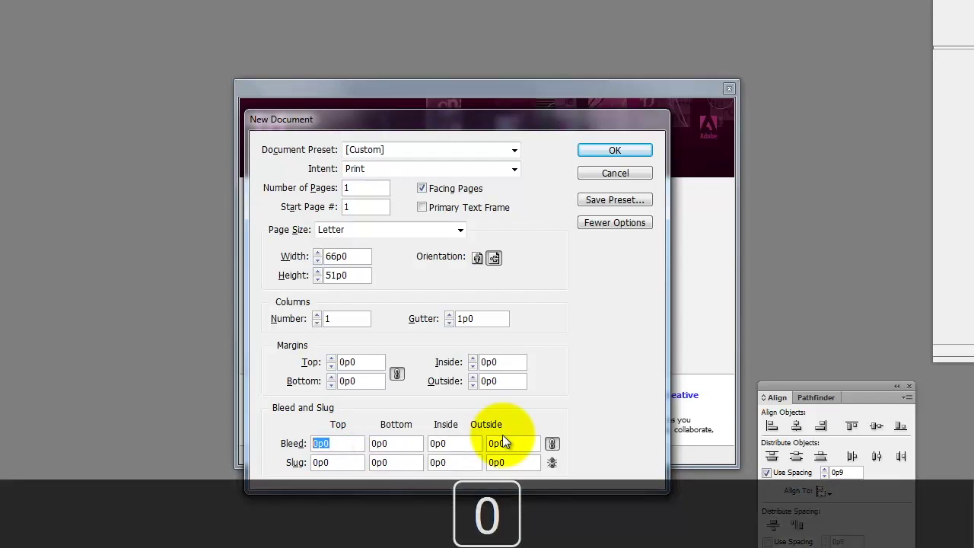
{"action": "type", "text": "0625"}
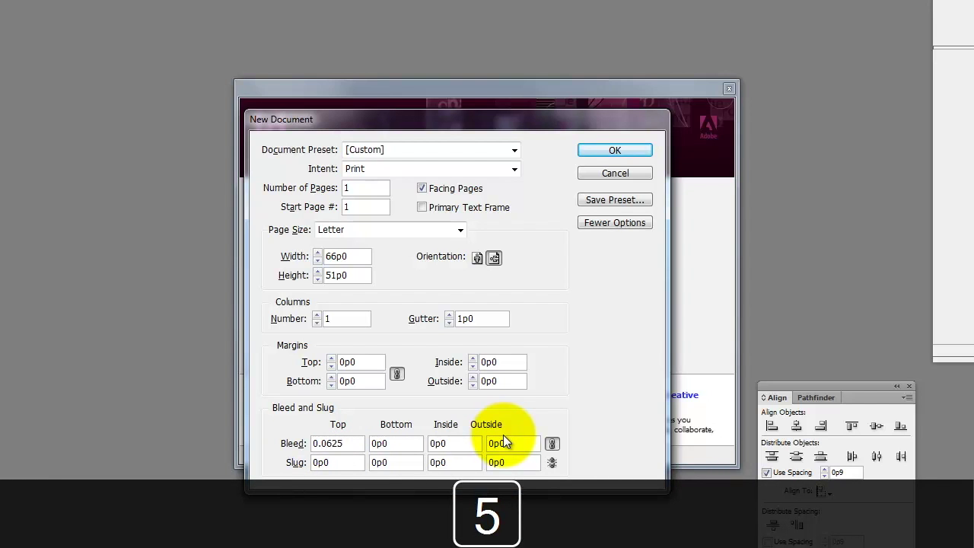
{"action": "key", "text": "Tab"}
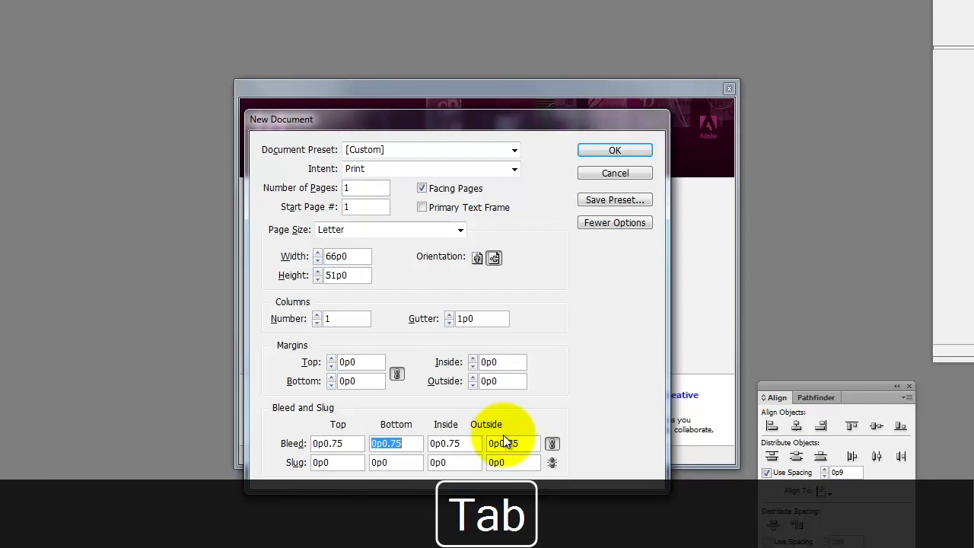
{"action": "left_click", "coordinate": [355, 444]}
{"action": "type", "text": "0."}
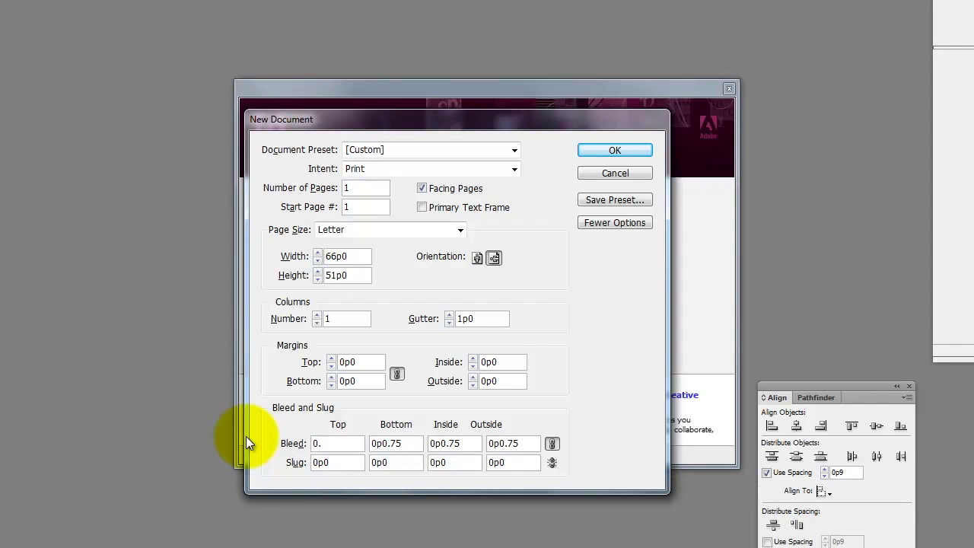
{"action": "type", "text": "1252"}
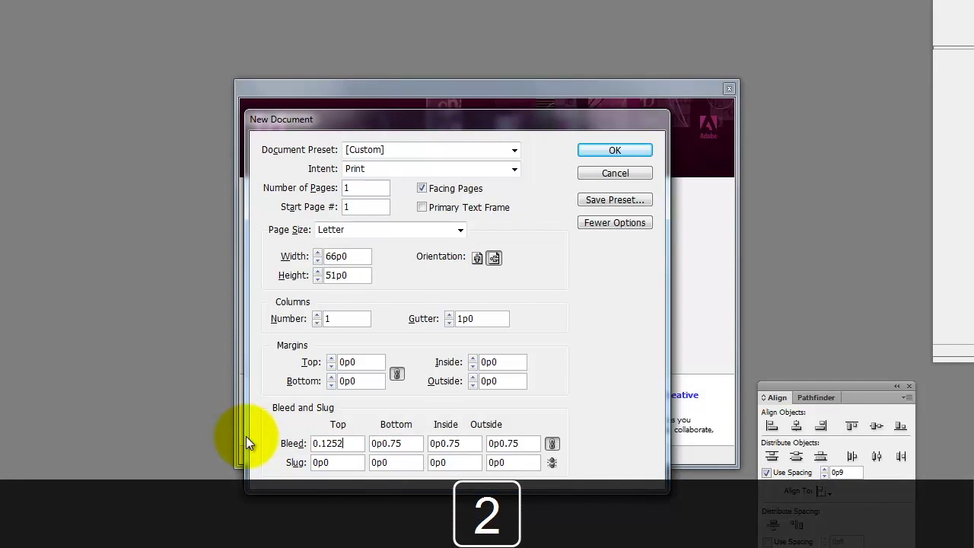
{"action": "key", "text": "BackSpace"}
{"action": "type", "text": "in"}
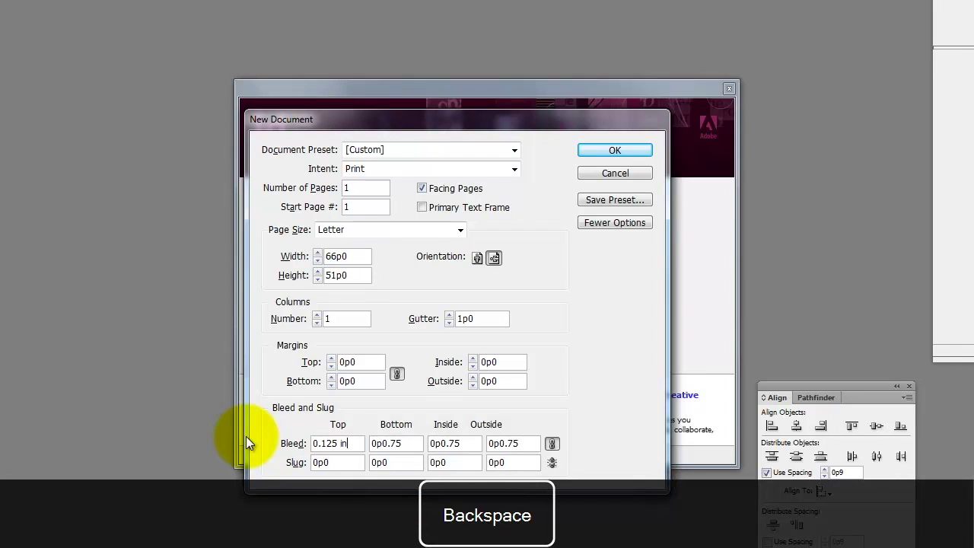
{"action": "key", "text": "Tab"}
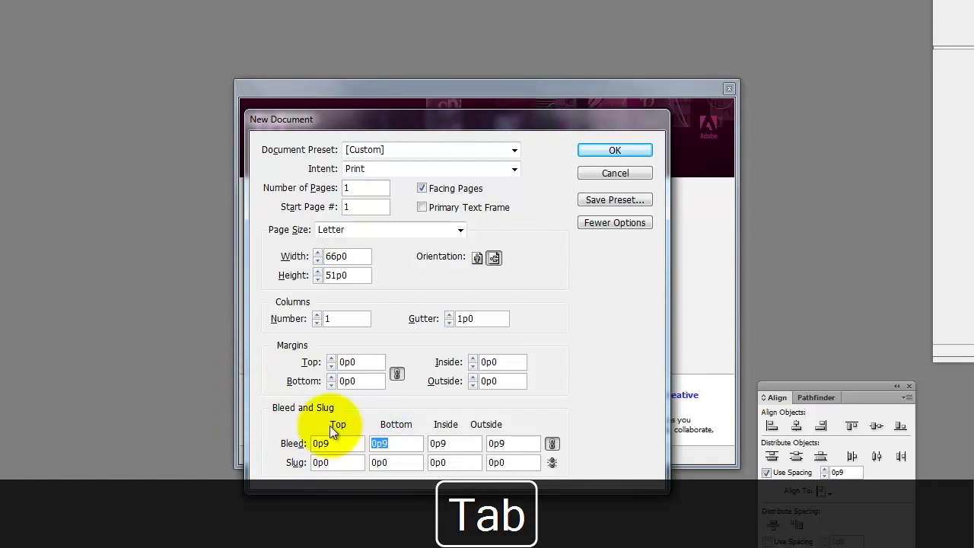
{"action": "left_click", "coordinate": [615, 150]}
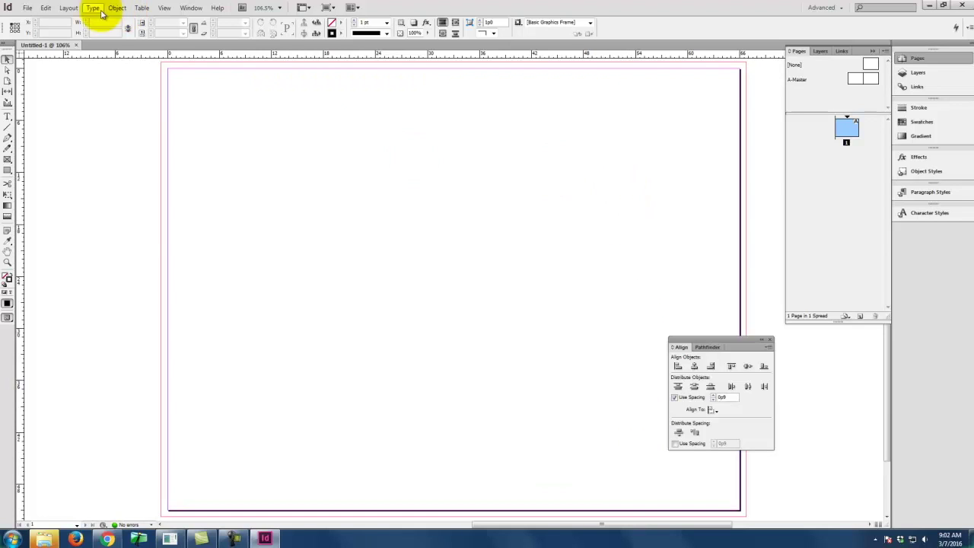
- In File > Document Setup, change the bleed to 0.0625 in (0p4.5) on all sides
{"action": "left_click", "coordinate": [68, 7]}
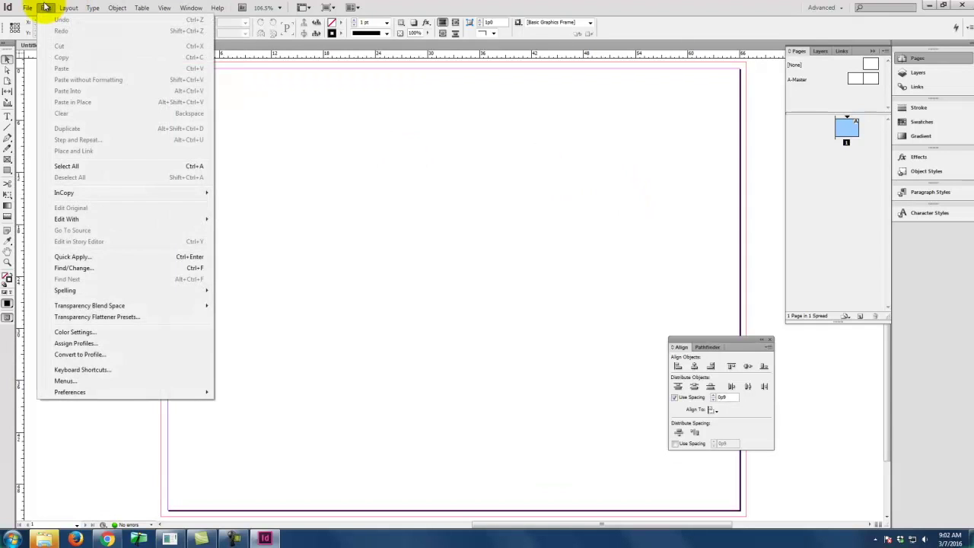
{"action": "mouse_move", "coordinate": [27, 8]}
{"action": "left_click", "coordinate": [60, 226]}
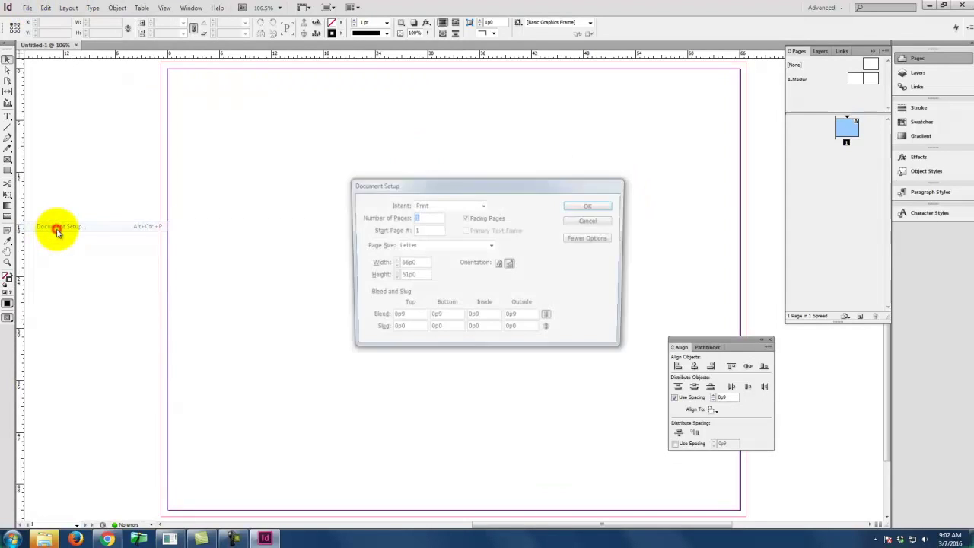
{"action": "double_click", "coordinate": [395, 317]}
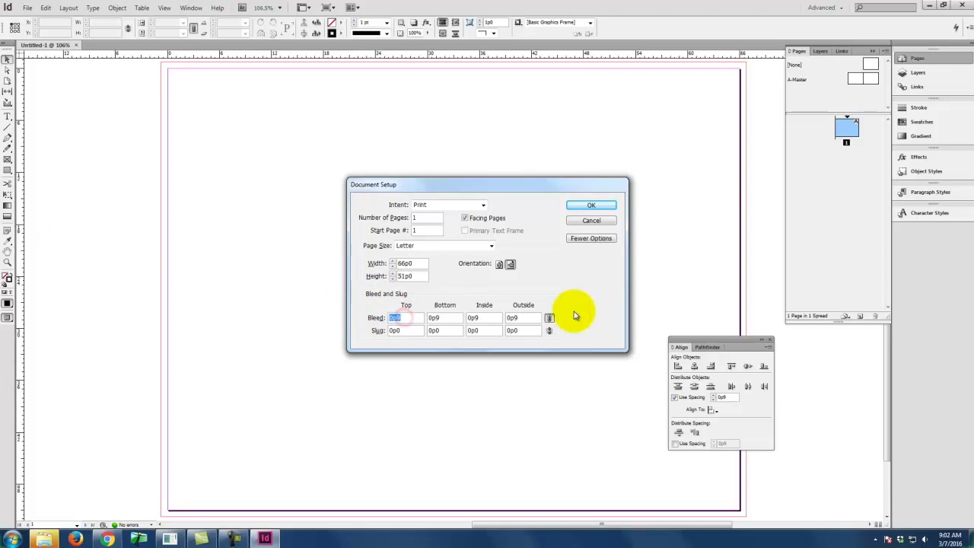
{"action": "type", "text": "0.0625 i"}
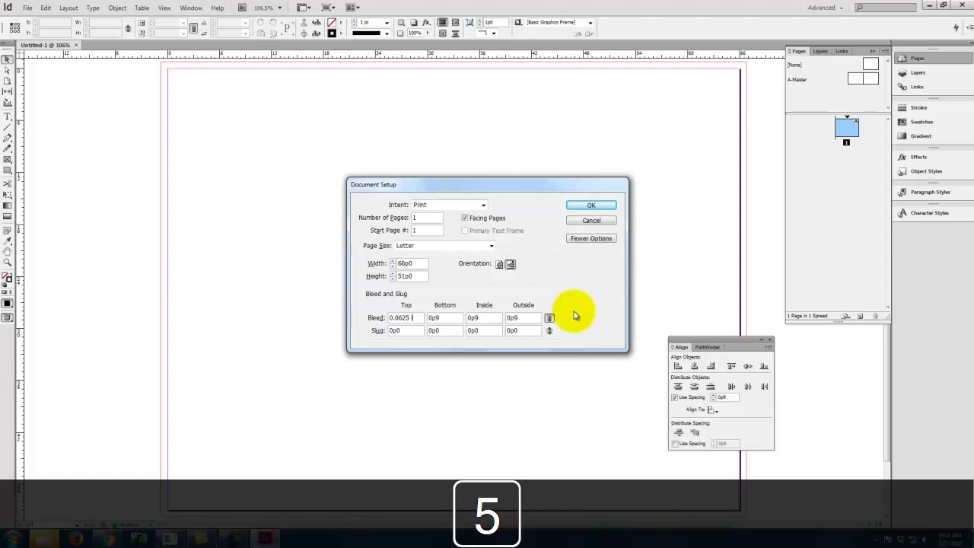
{"action": "key", "text": "Tab"}
{"action": "left_click", "coordinate": [593, 205]}
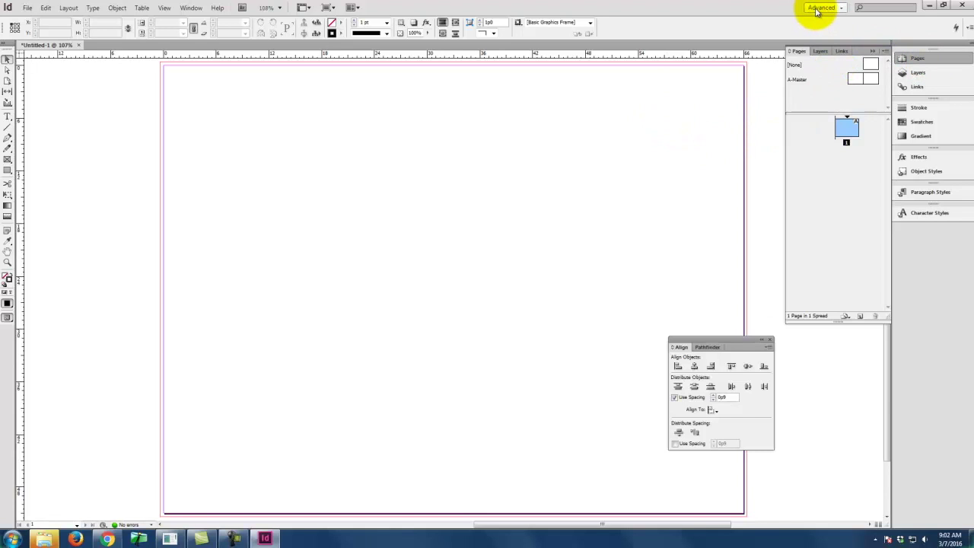
{"action": "left_click", "coordinate": [921, 61]}
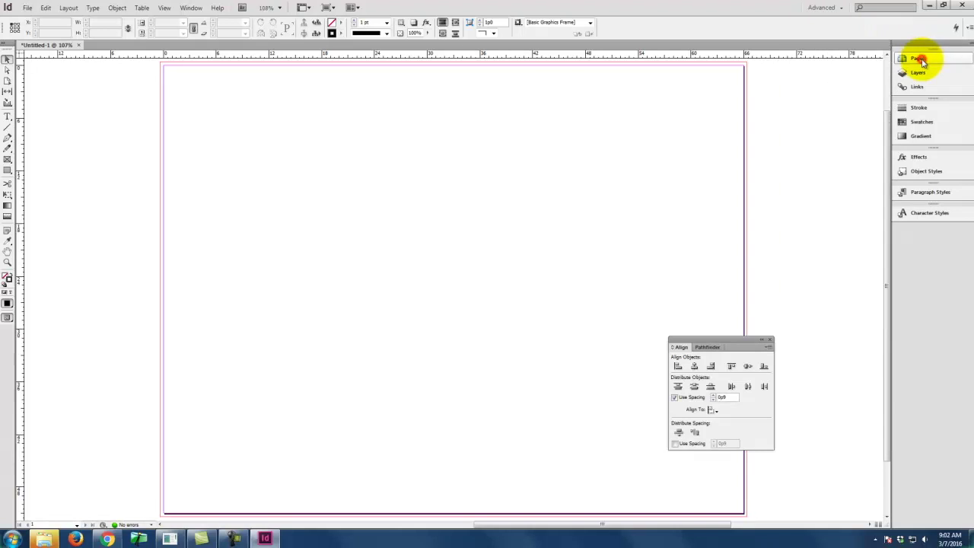
{"action": "left_click", "coordinate": [919, 61]}
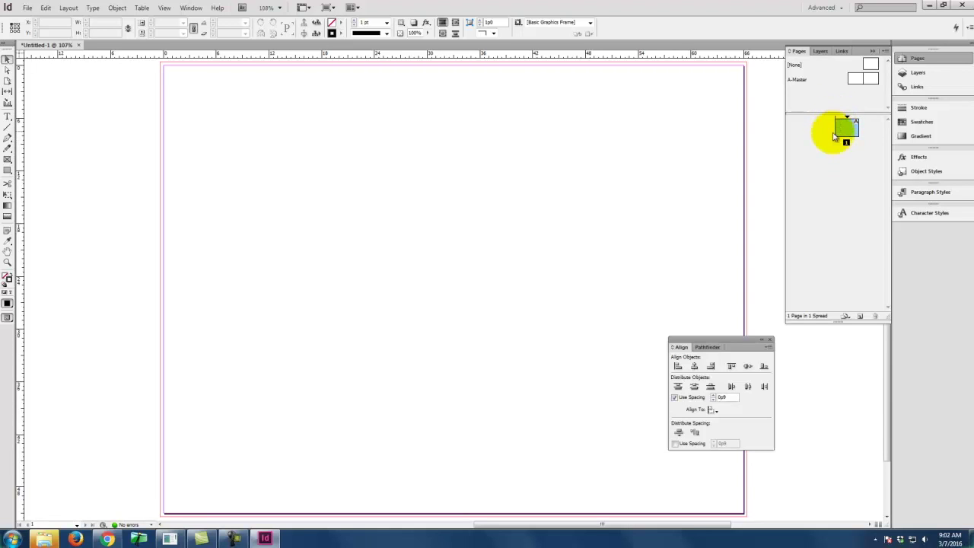
- Add two new pages to form the 2–3 spread, then select pages 1, 2 and 3
{"action": "left_click", "coordinate": [860, 315]}
{"action": "left_click", "coordinate": [859, 315]}
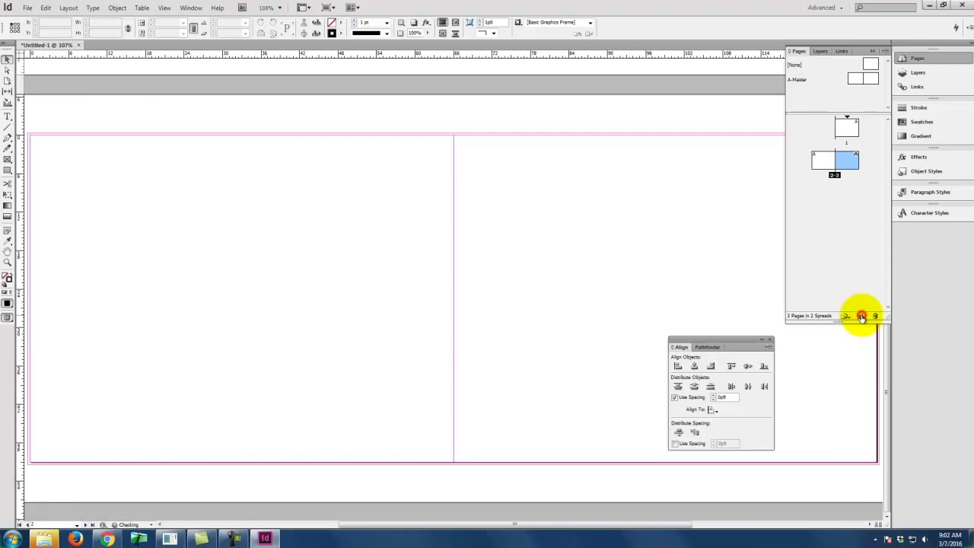
{"action": "left_click", "coordinate": [844, 132]}
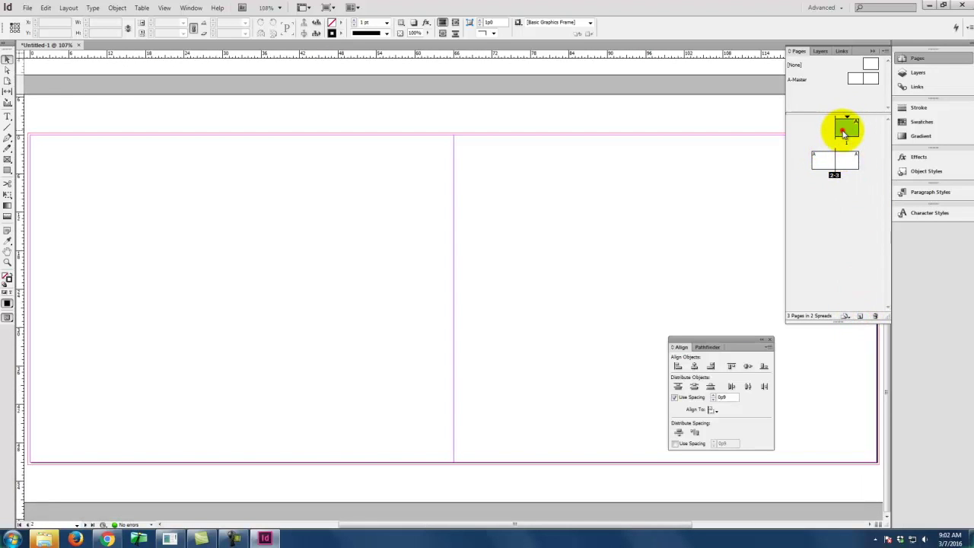
{"action": "left_click", "coordinate": [817, 160]}
{"action": "left_click", "coordinate": [848, 159]}
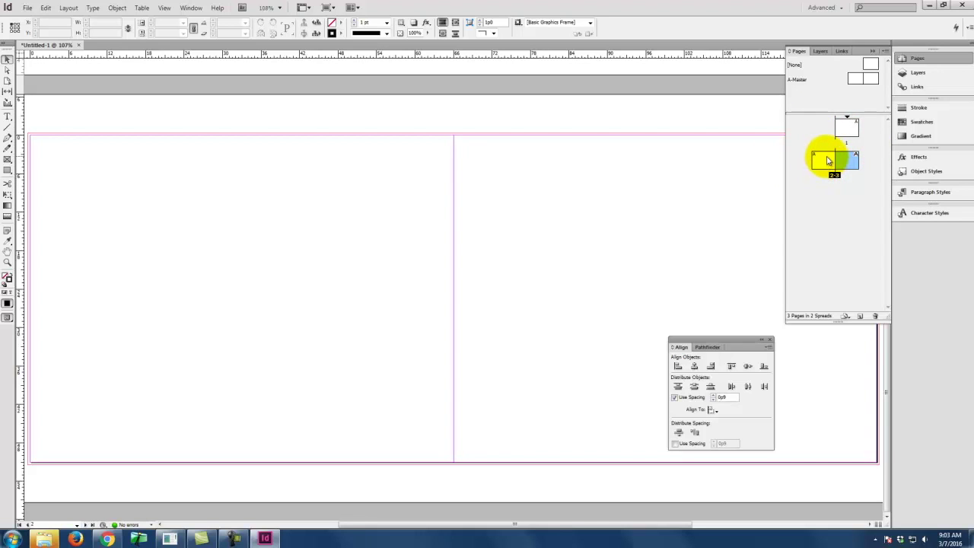
{"action": "left_click", "coordinate": [852, 129]}
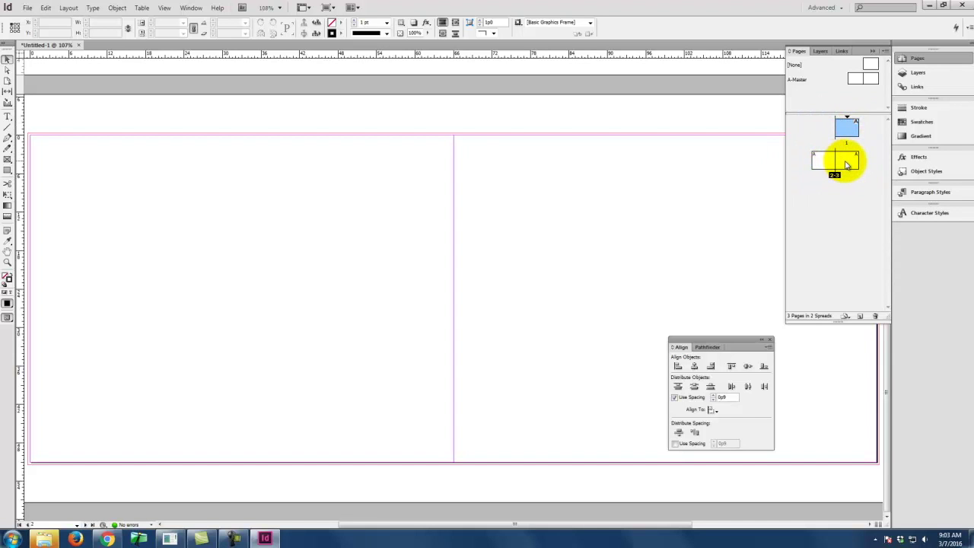
{"action": "key", "text": "space"}
{"action": "left_click_drag", "start_coordinate": [618, 196], "coordinate": [404, 184]}
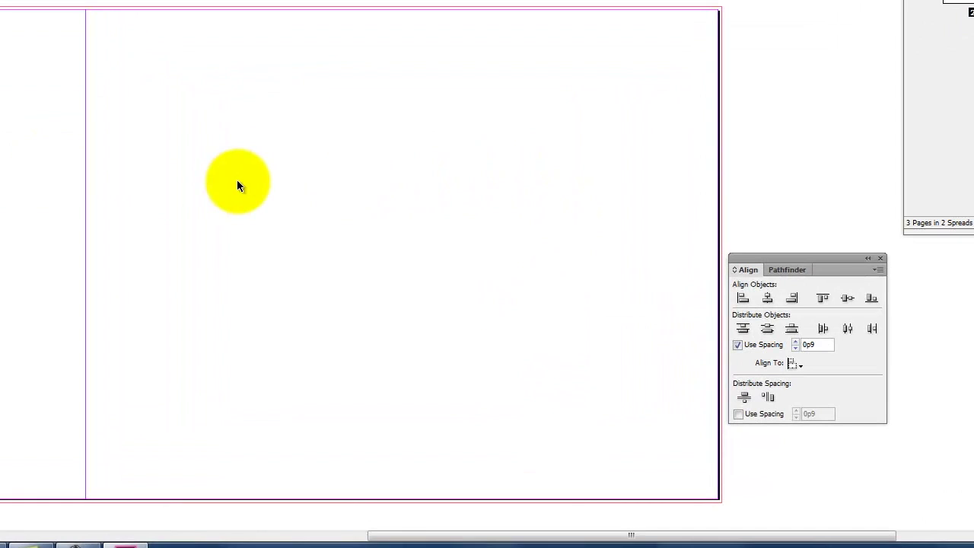
{"action": "key", "text": "space"}
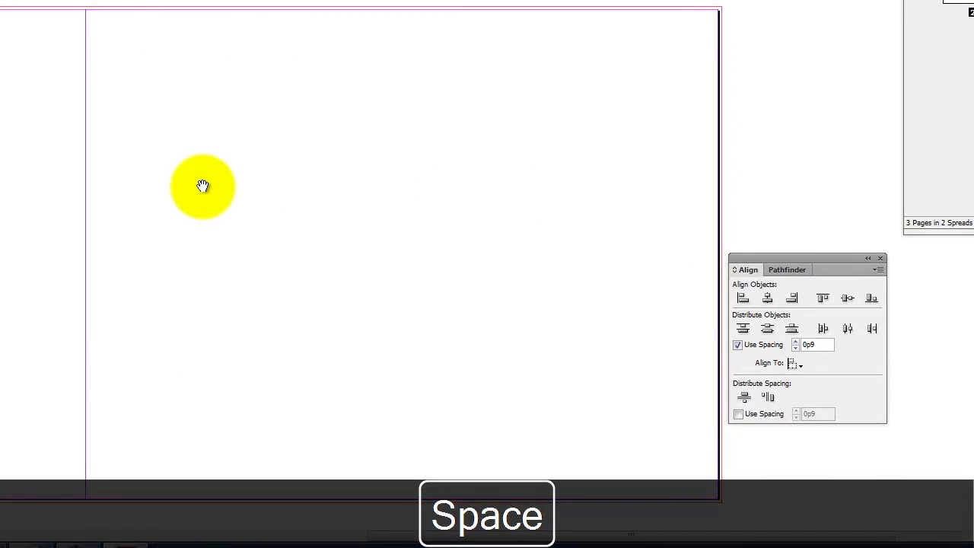
{"action": "left_click_drag", "start_coordinate": [202, 186], "coordinate": [520, 171]}
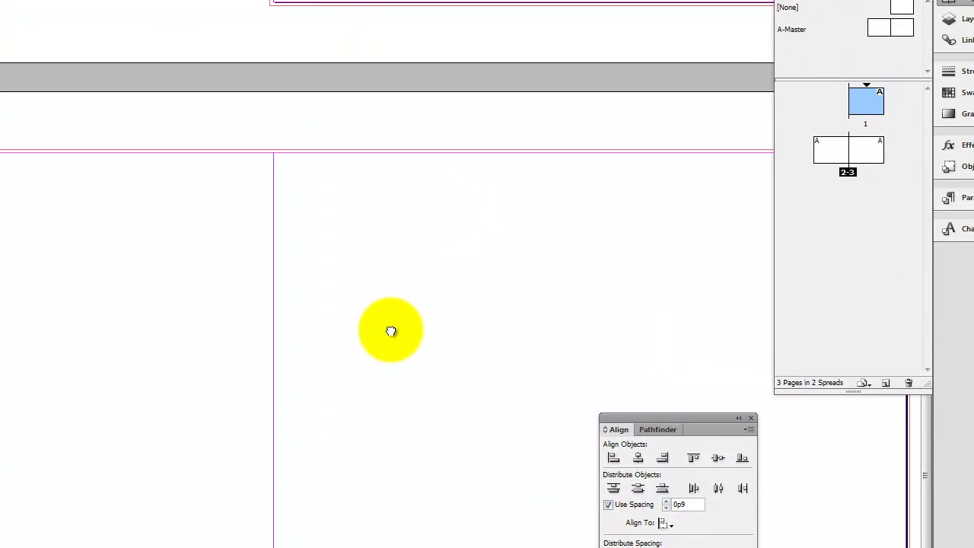
{"action": "left_click_drag", "start_coordinate": [390, 331], "coordinate": [392, 329]}
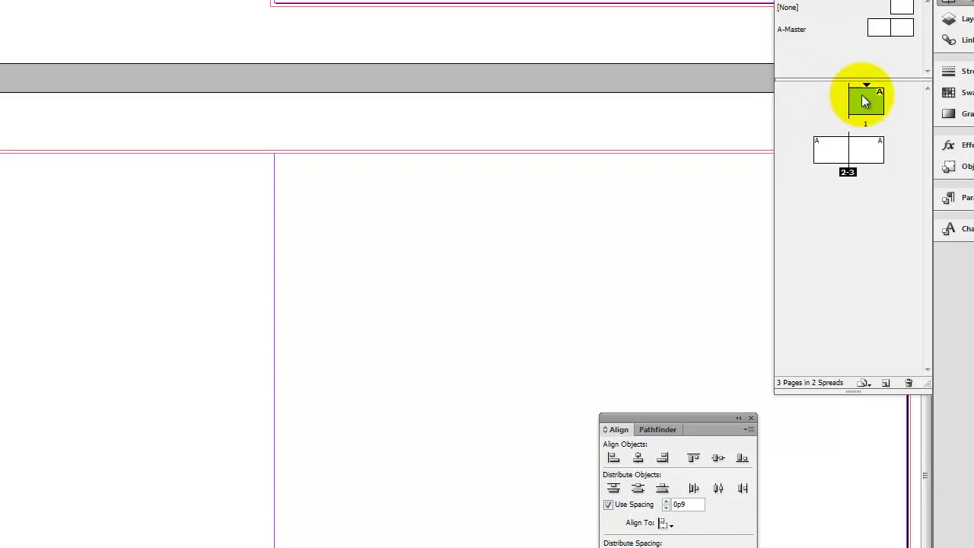
- Deselect the page 1 thumbnail in the Pages panel
{"action": "left_click", "coordinate": [861, 49]}
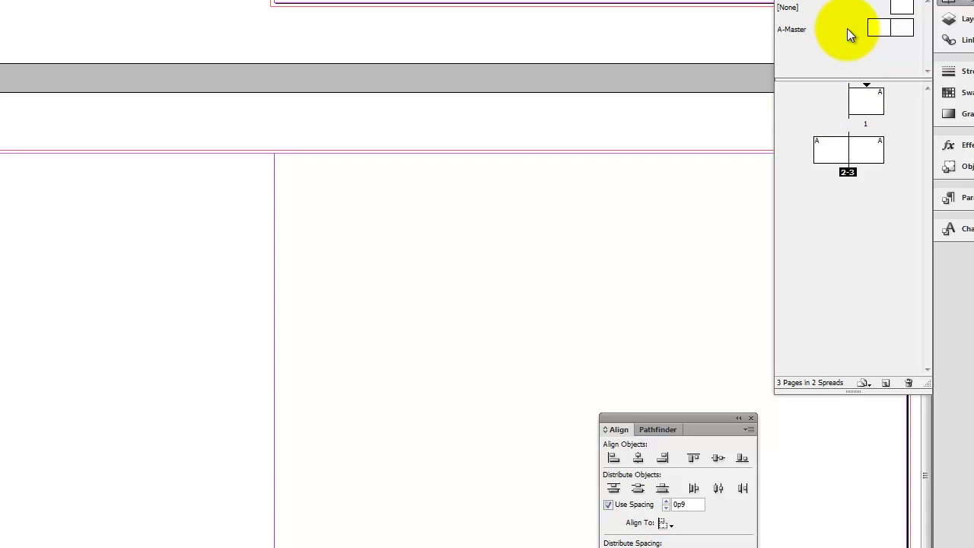
- Draw an empty rectangle frame on the A-Master's right page, then select page 3
{"action": "double_click", "coordinate": [905, 30]}
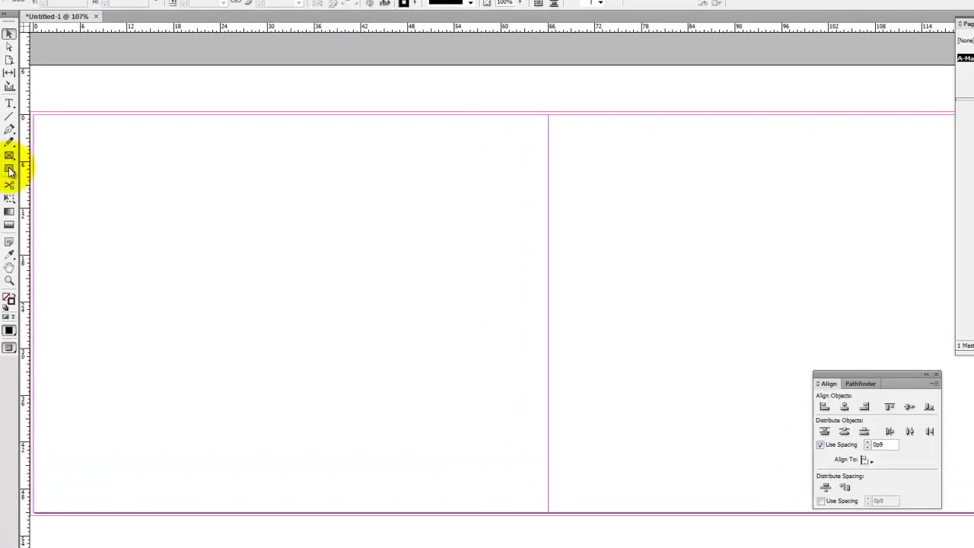
{"action": "left_click", "coordinate": [9, 155]}
{"action": "left_click_drag", "start_coordinate": [577, 172], "coordinate": [724, 338]}
{"action": "left_click_drag", "start_coordinate": [892, 375], "coordinate": [914, 398]}
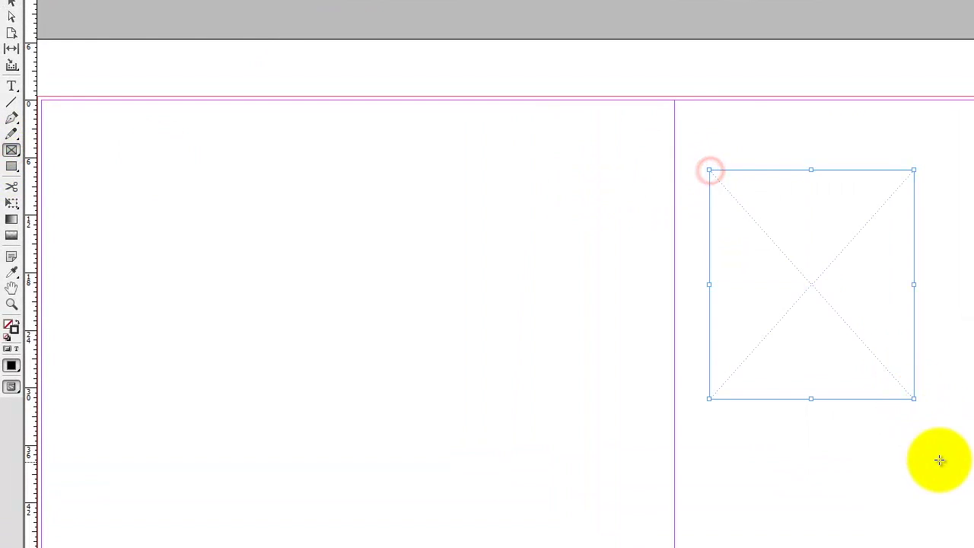
{"action": "left_click", "coordinate": [10, 3]}
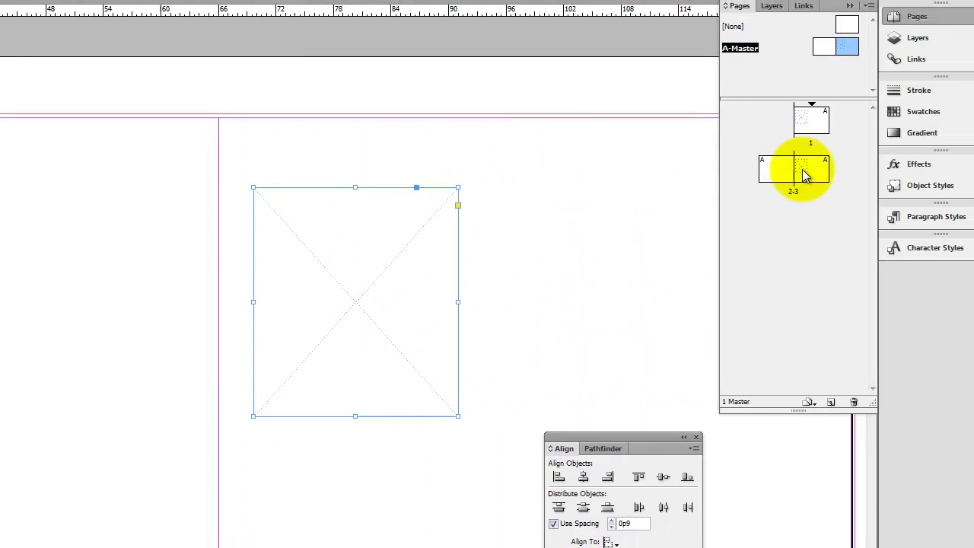
{"action": "left_click", "coordinate": [774, 170]}
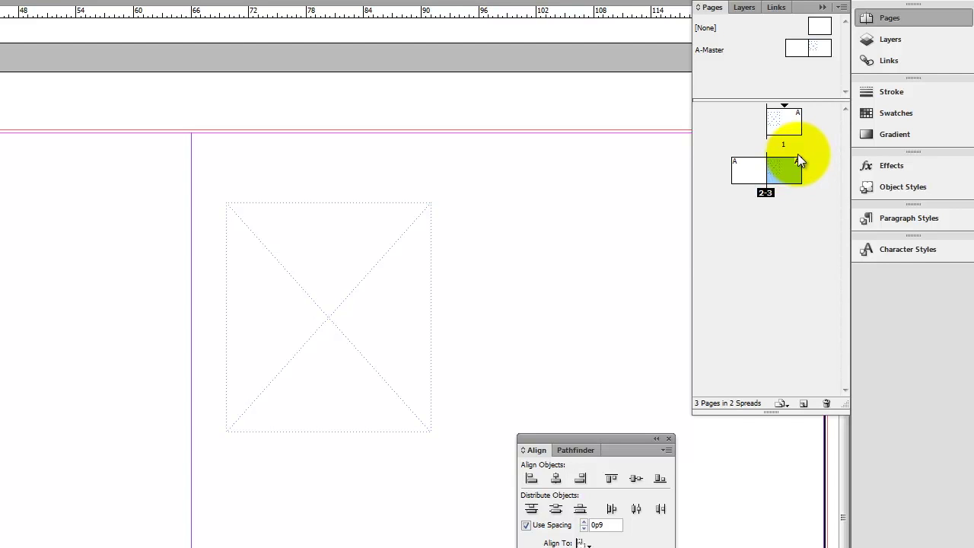
- Open the A-Master spread and delete its placeholder frame
{"action": "double_click", "coordinate": [816, 49]}
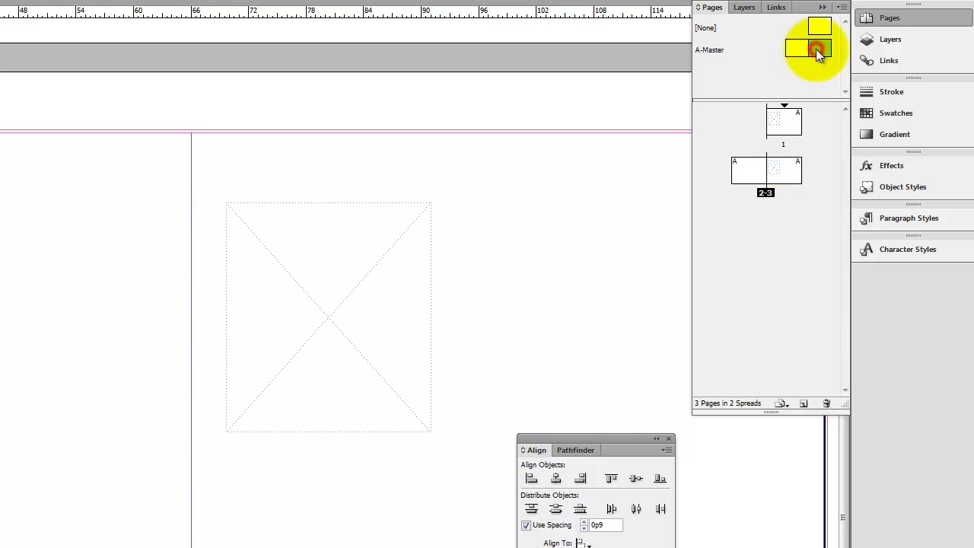
{"action": "left_click", "coordinate": [433, 221]}
{"action": "left_click_drag", "start_coordinate": [440, 170], "coordinate": [385, 247]}
{"action": "key", "text": "Delete"}
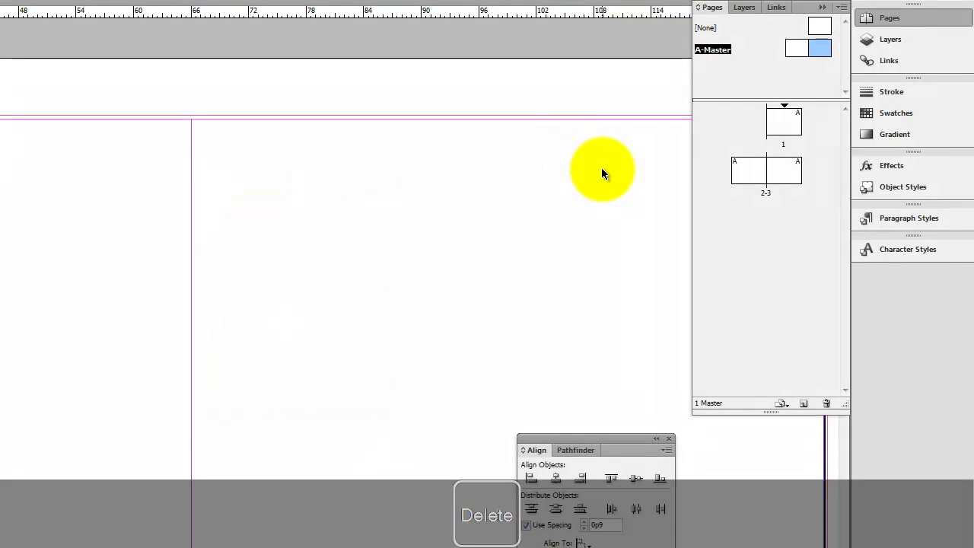
- Dismiss the Align panel and switch the ruler units to inches
{"action": "left_click", "coordinate": [668, 438]}
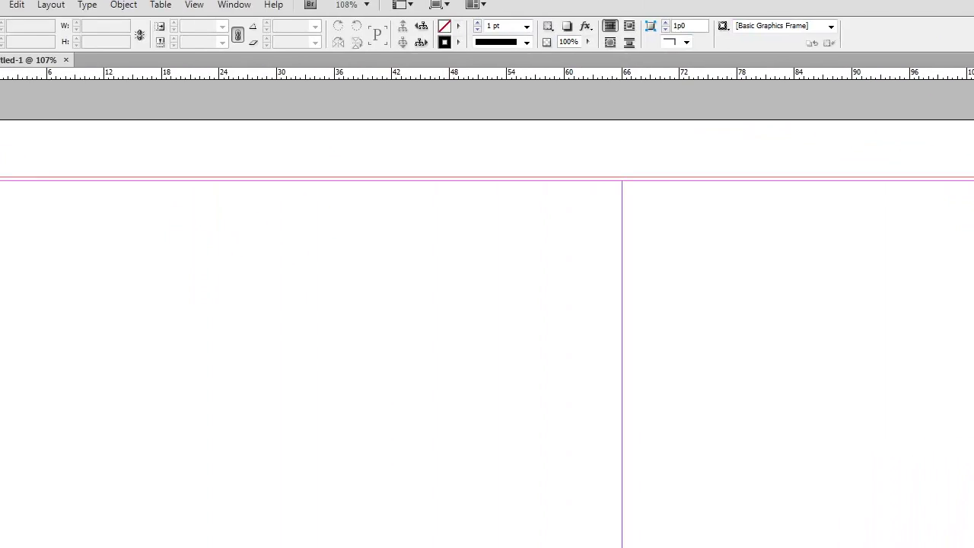
{"action": "right_click", "coordinate": [34, 79]}
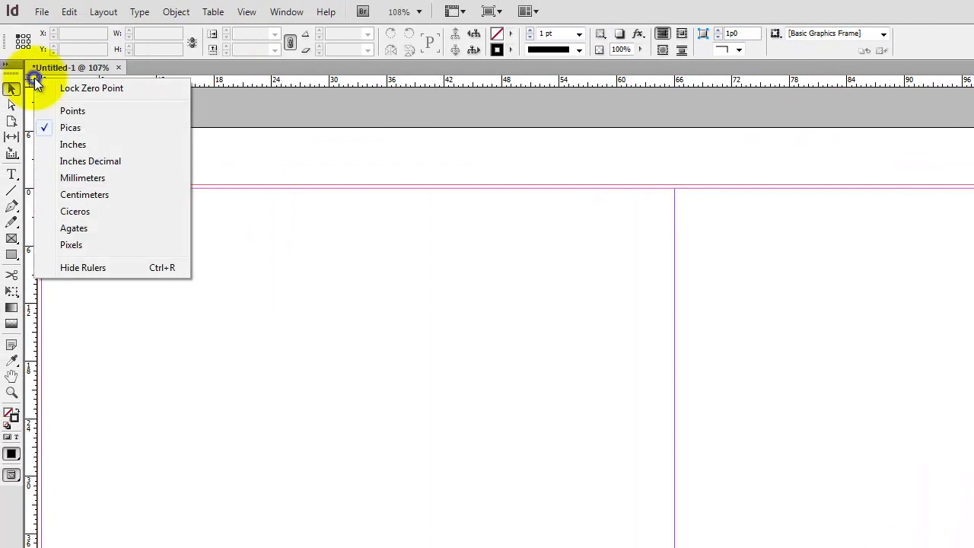
{"action": "left_click", "coordinate": [64, 146]}
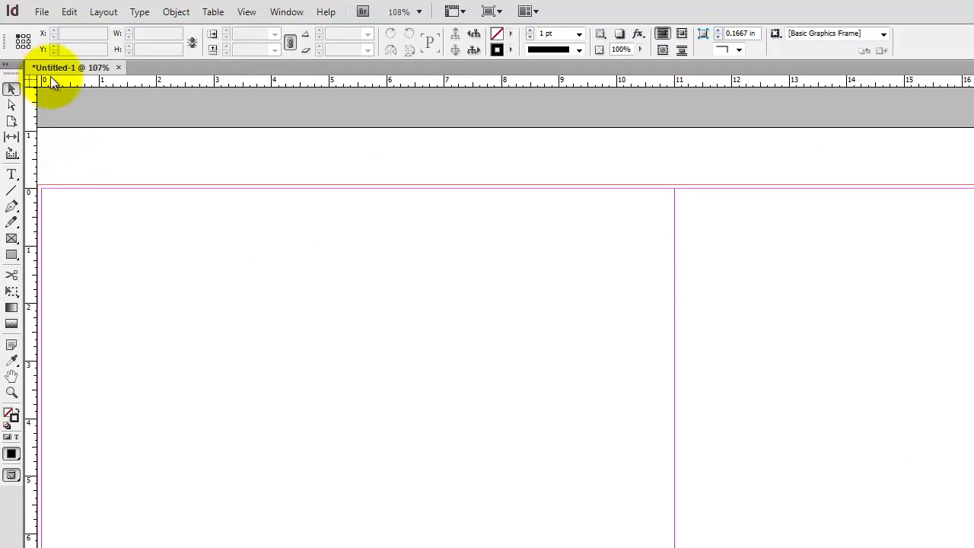
{"action": "key", "text": "space"}
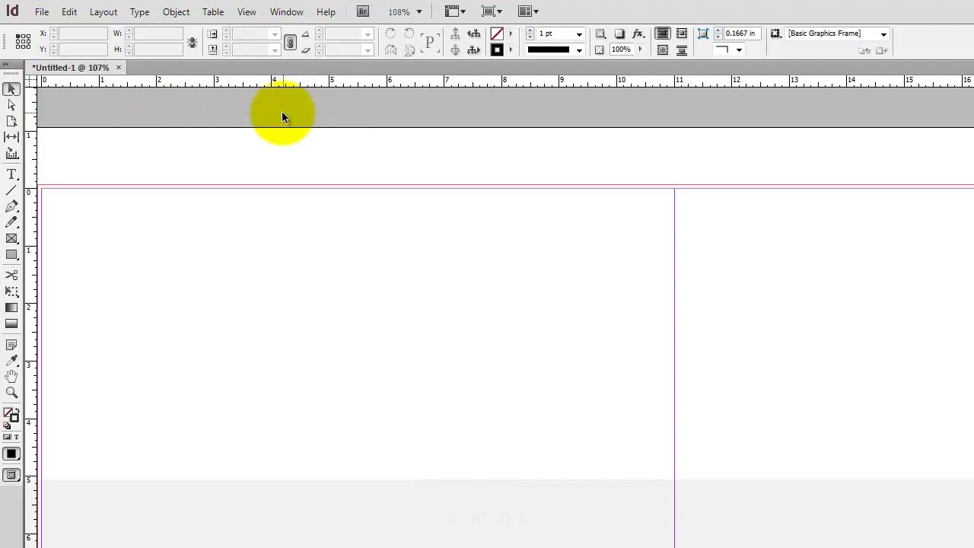
{"action": "left_click_drag", "start_coordinate": [222, 144], "coordinate": [254, 151]}
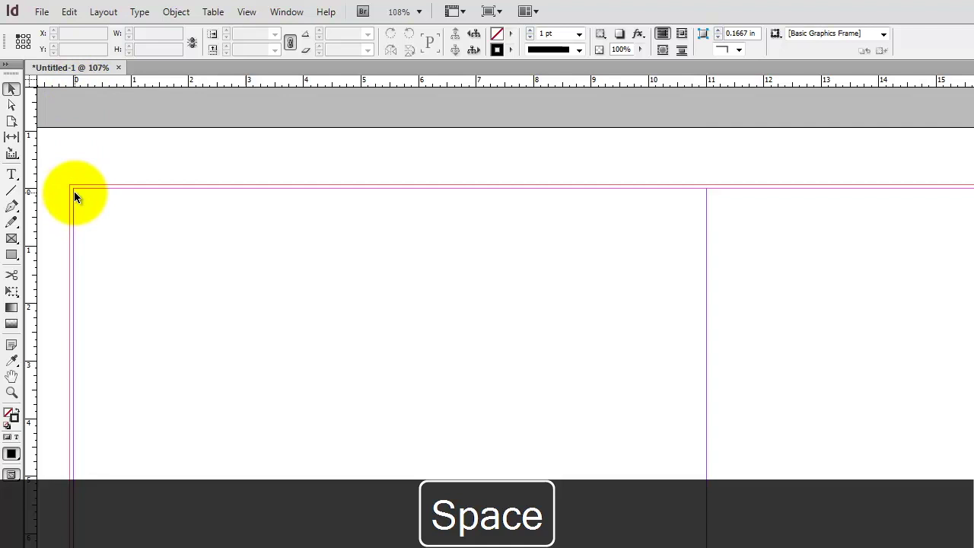
- Pan across the master spread right and back left, then zoom out to 75%
{"action": "key", "text": "space"}
{"action": "left_click_drag", "start_coordinate": [759, 257], "coordinate": [444, 254]}
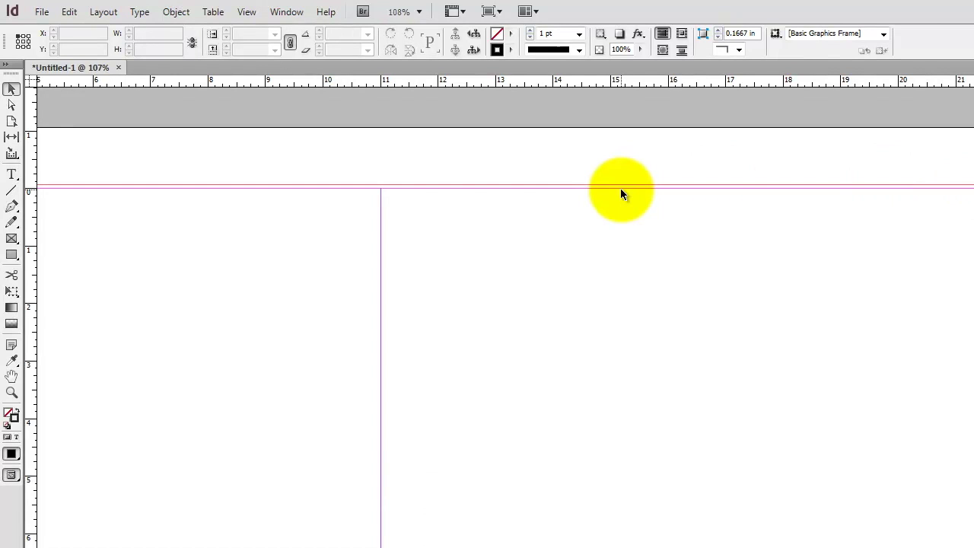
{"action": "key", "text": "space"}
{"action": "left_click_drag", "start_coordinate": [266, 253], "coordinate": [568, 268]}
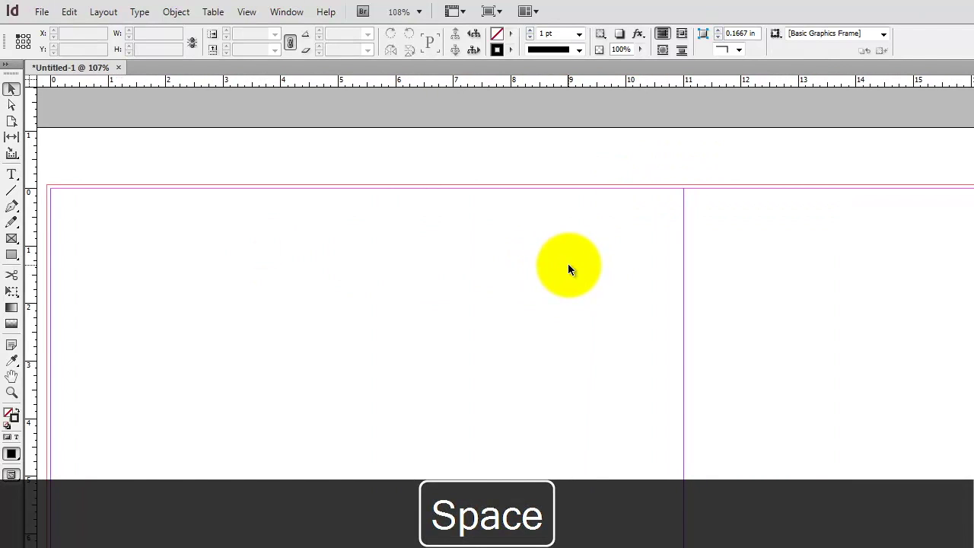
{"action": "key", "text": "ctrl+minus"}
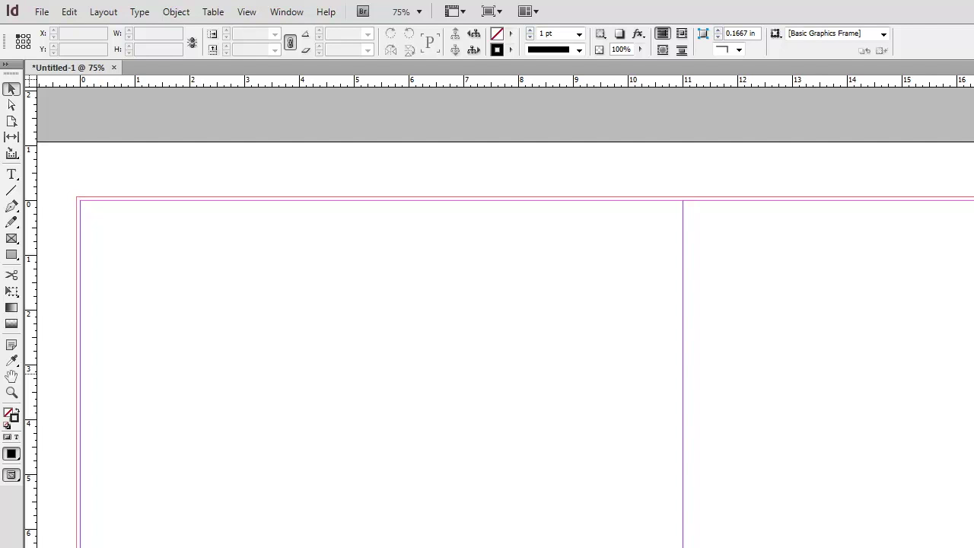
- Add a new layer above Layer 1 named Guides, with Print Layer turned off
{"action": "left_click", "coordinate": [805, 472]}
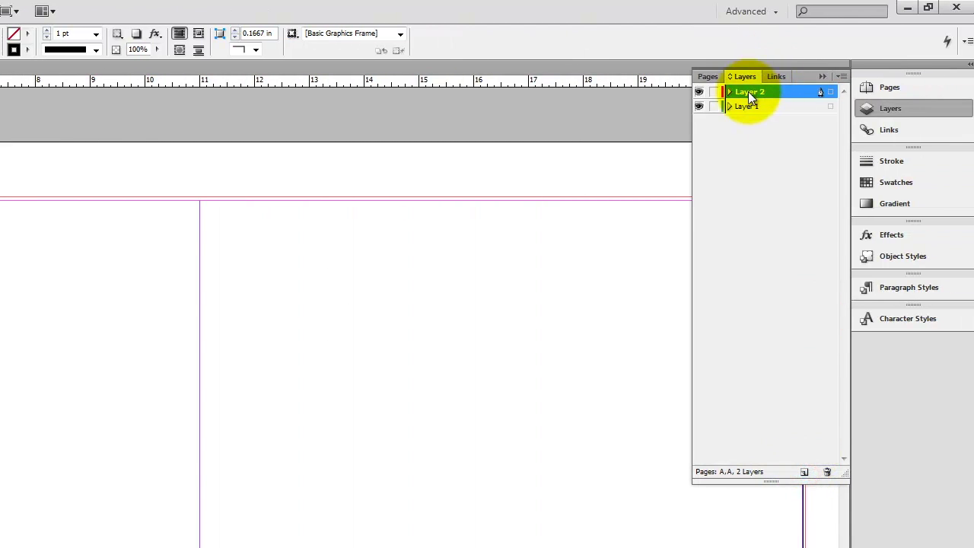
{"action": "double_click", "coordinate": [748, 91]}
{"action": "type", "text": "Guides"}
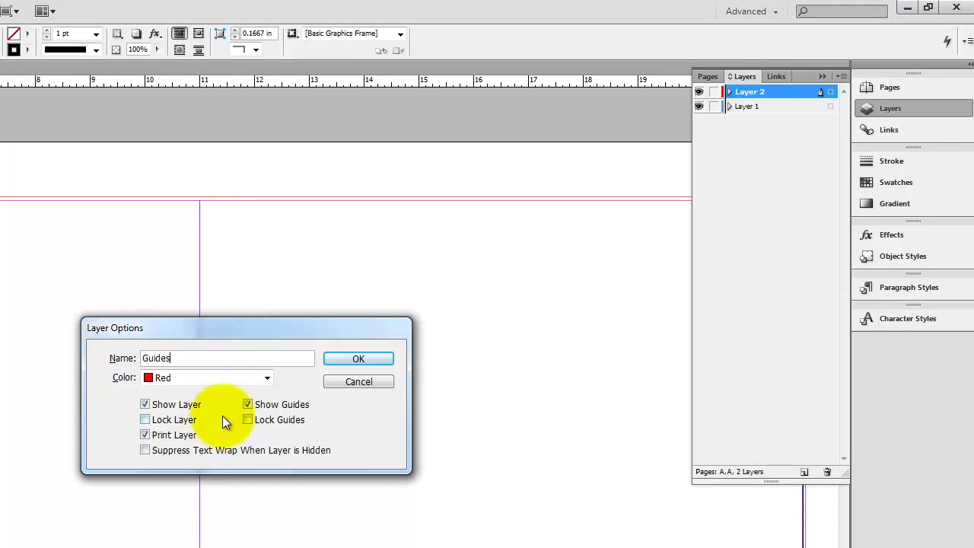
{"action": "left_click", "coordinate": [144, 435]}
{"action": "left_click", "coordinate": [359, 359]}
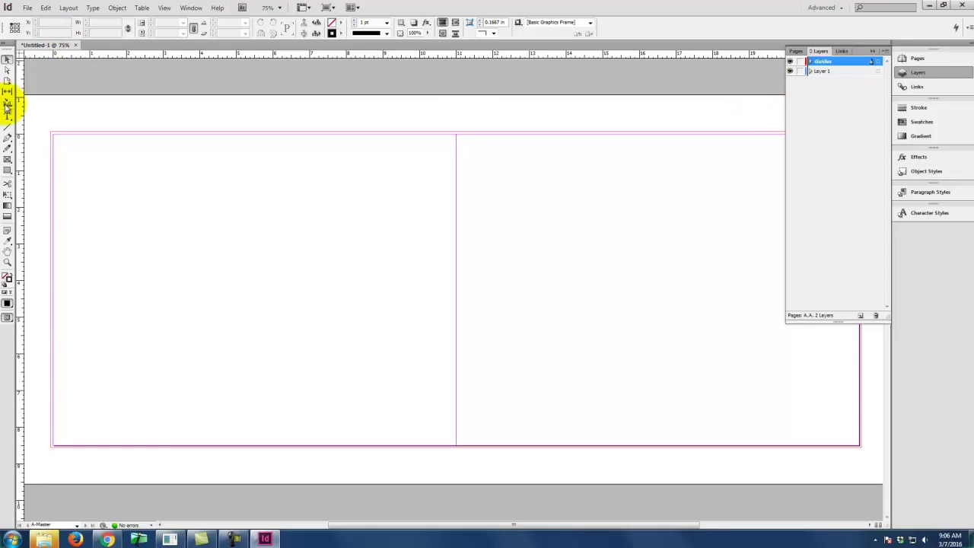
- Draw a line from the spread's top-left to bottom-right corner and make its stroke red
{"action": "left_click", "coordinate": [8, 127]}
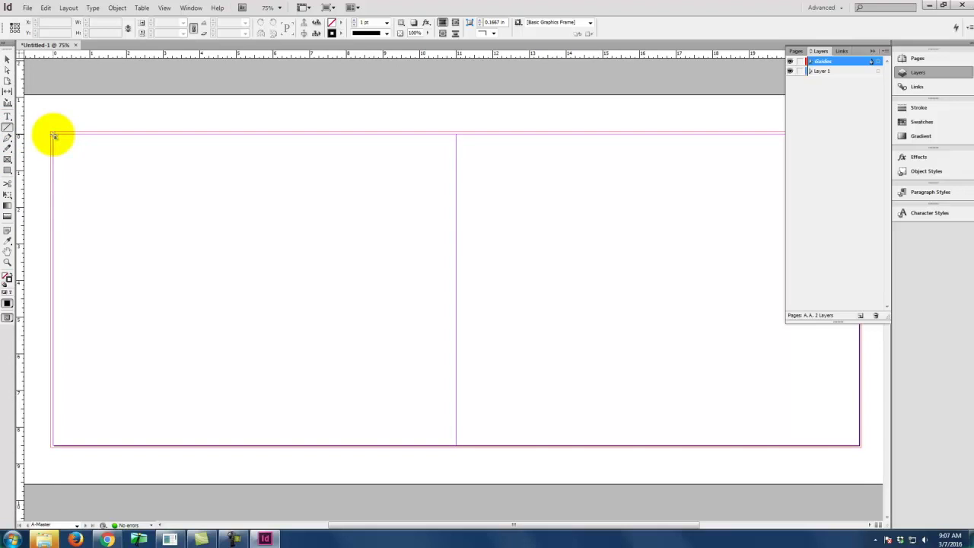
{"action": "left_click_drag", "start_coordinate": [53, 134], "coordinate": [860, 445]}
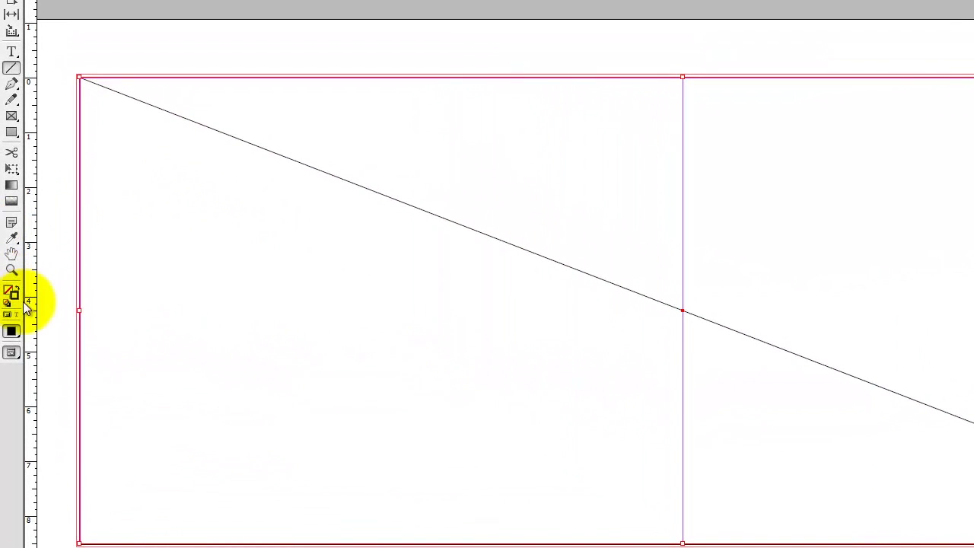
{"action": "double_click", "coordinate": [13, 296]}
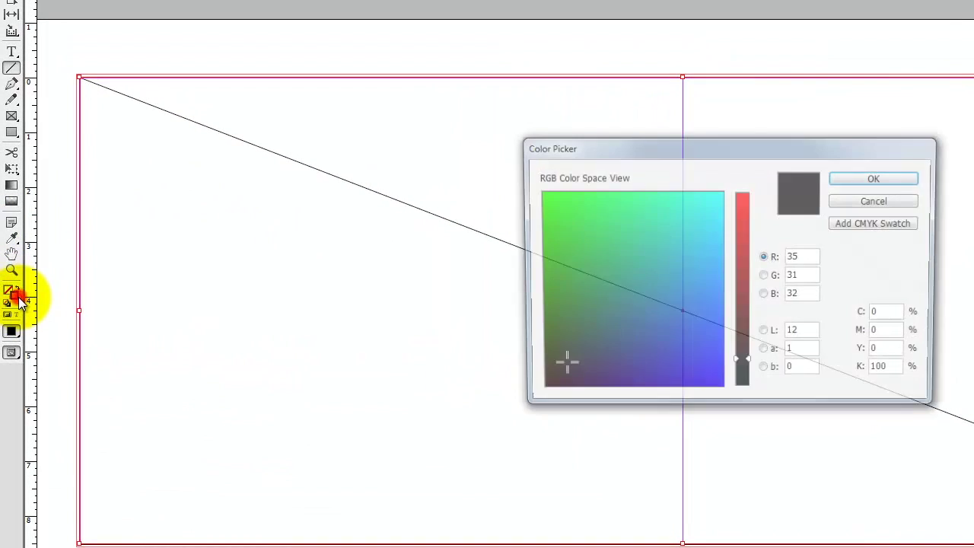
{"action": "left_click", "coordinate": [743, 195]}
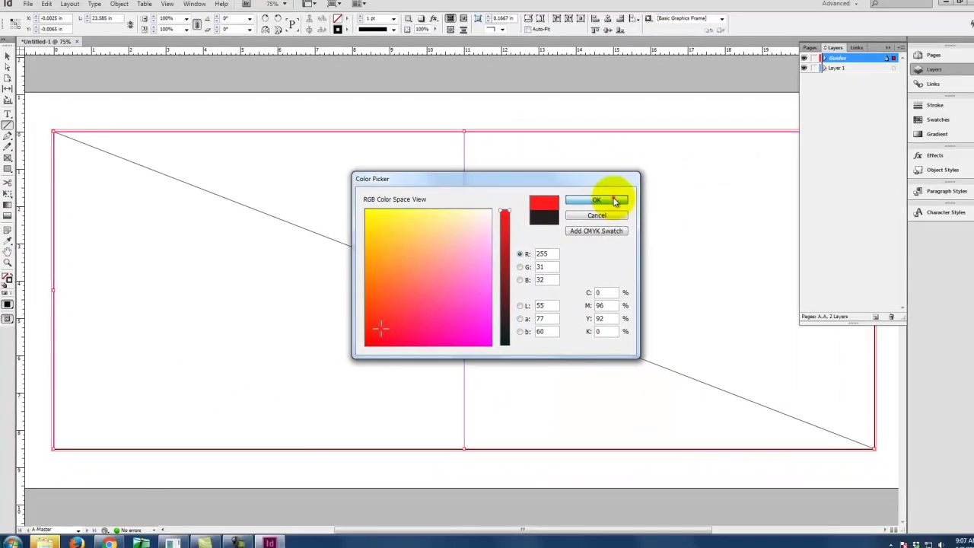
{"action": "left_click", "coordinate": [878, 177]}
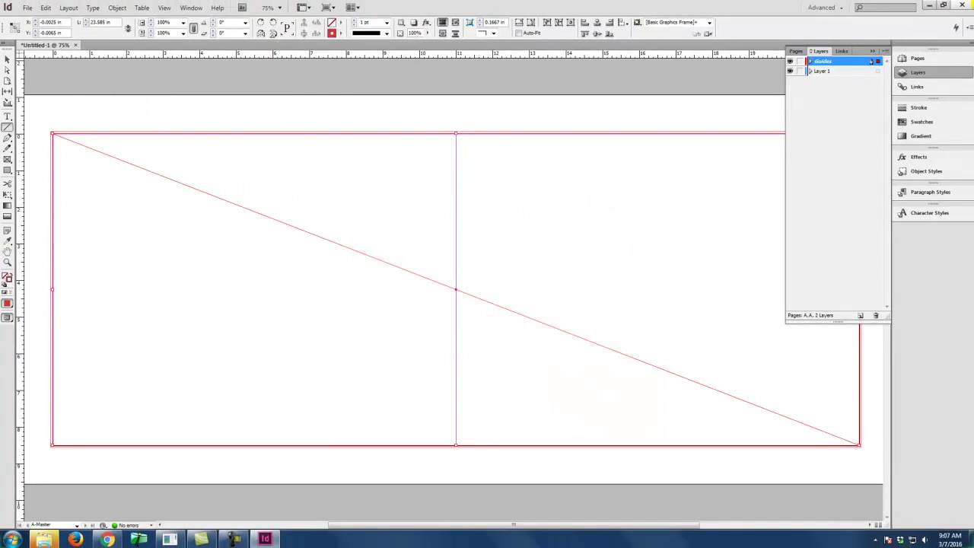
- Set the diagonal's stroke weight to 2 pt, then delete a misdrawn second line
{"action": "left_click", "coordinate": [925, 108]}
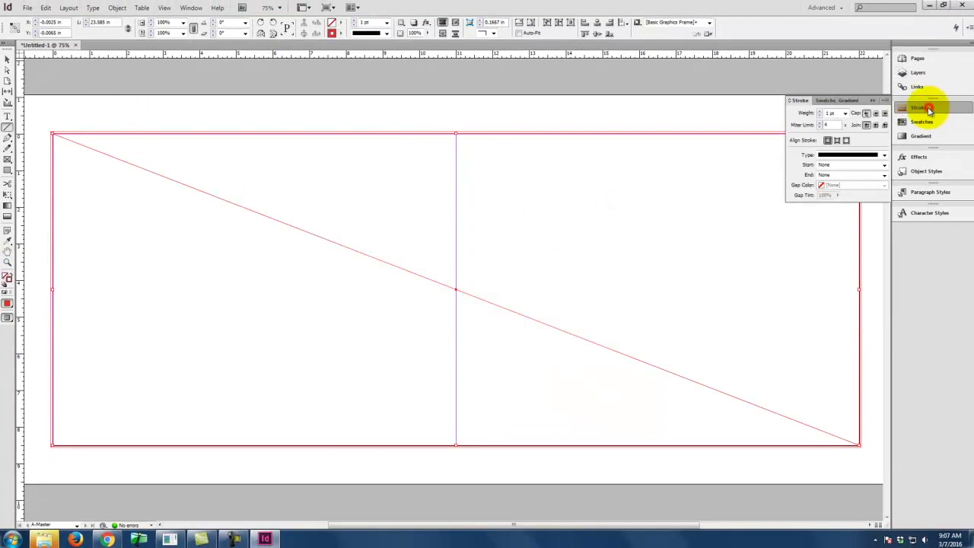
{"action": "left_click", "coordinate": [821, 111]}
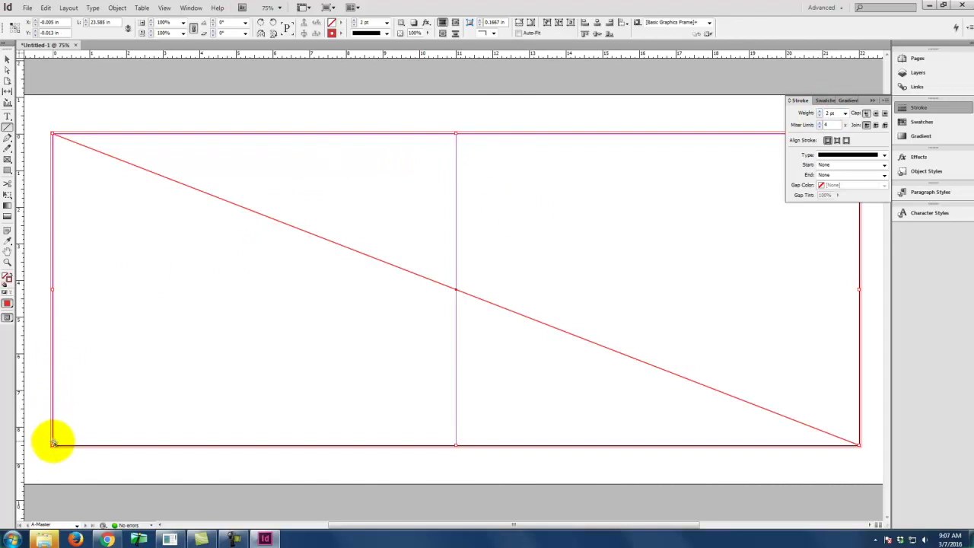
{"action": "left_click_drag", "start_coordinate": [53, 444], "coordinate": [730, 179]}
{"action": "key", "text": "Delete"}
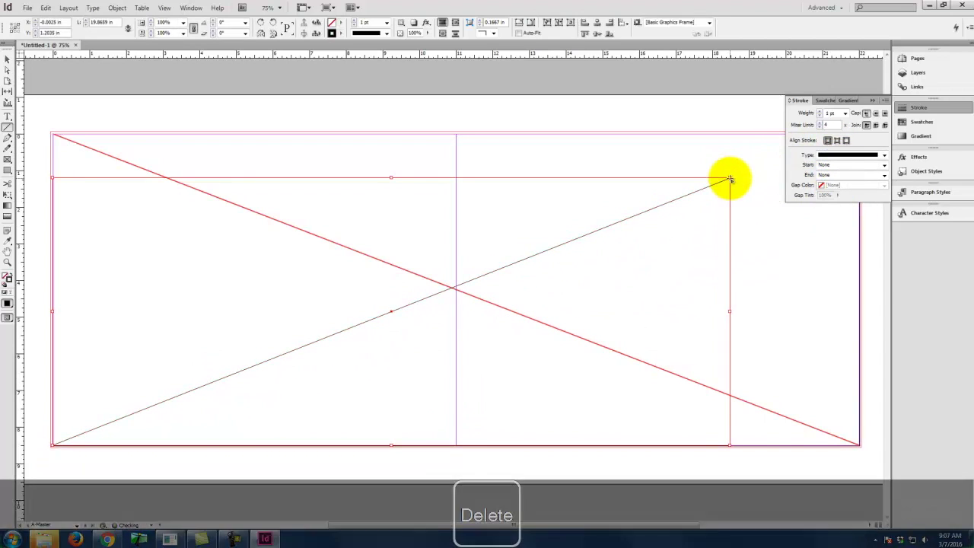
- Draw a diagonal from the top-right to bottom-left corner and select the grey line
{"action": "left_click", "coordinate": [874, 101]}
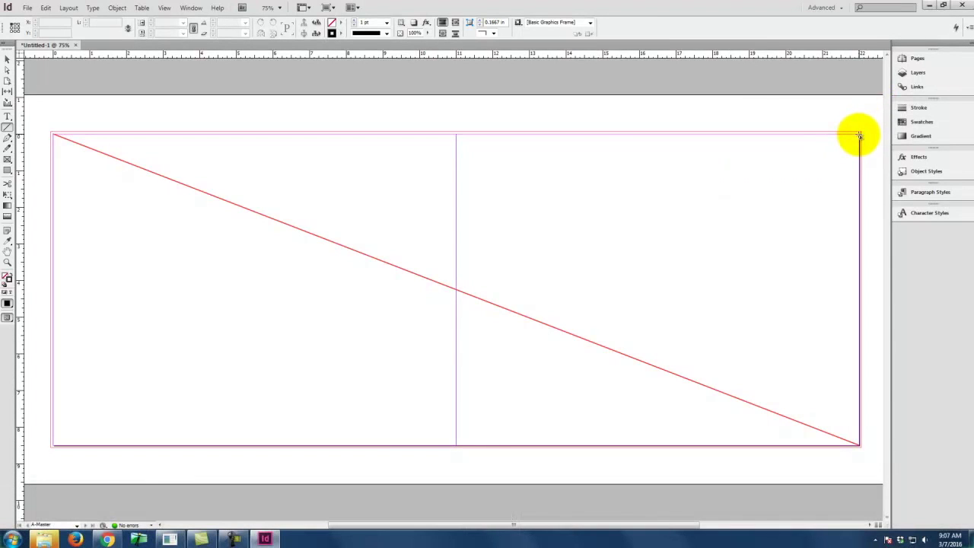
{"action": "left_click_drag", "start_coordinate": [860, 136], "coordinate": [54, 443]}
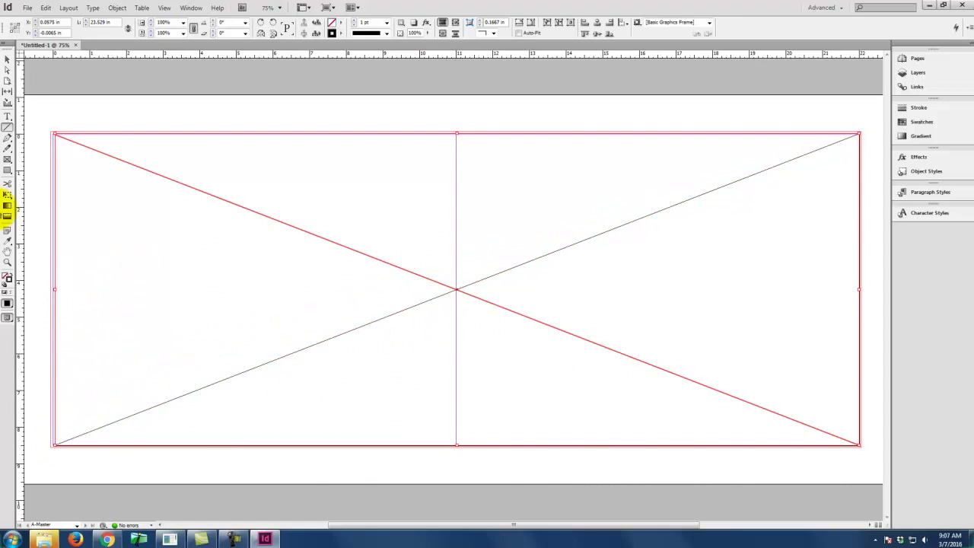
{"action": "left_click", "coordinate": [7, 60]}
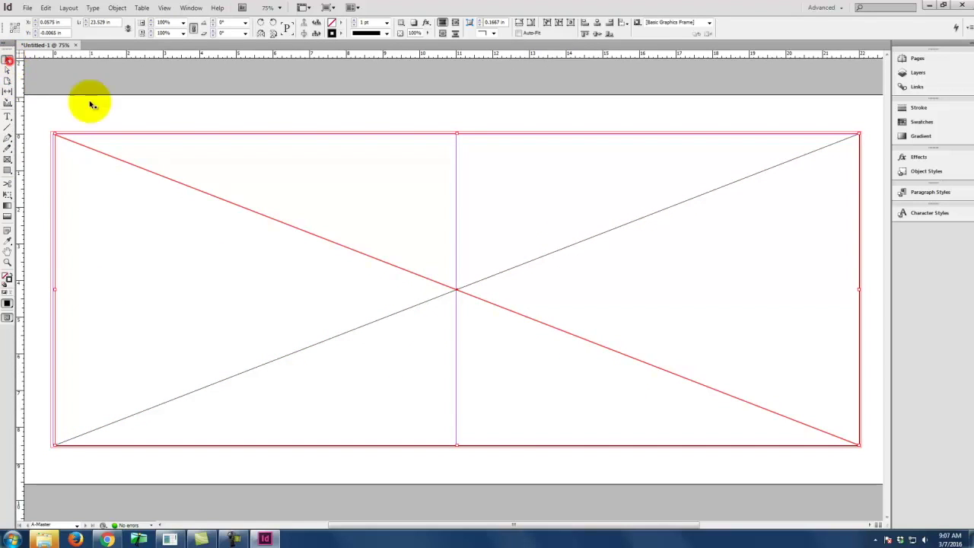
{"action": "left_click", "coordinate": [331, 338]}
{"action": "left_click", "coordinate": [336, 336]}
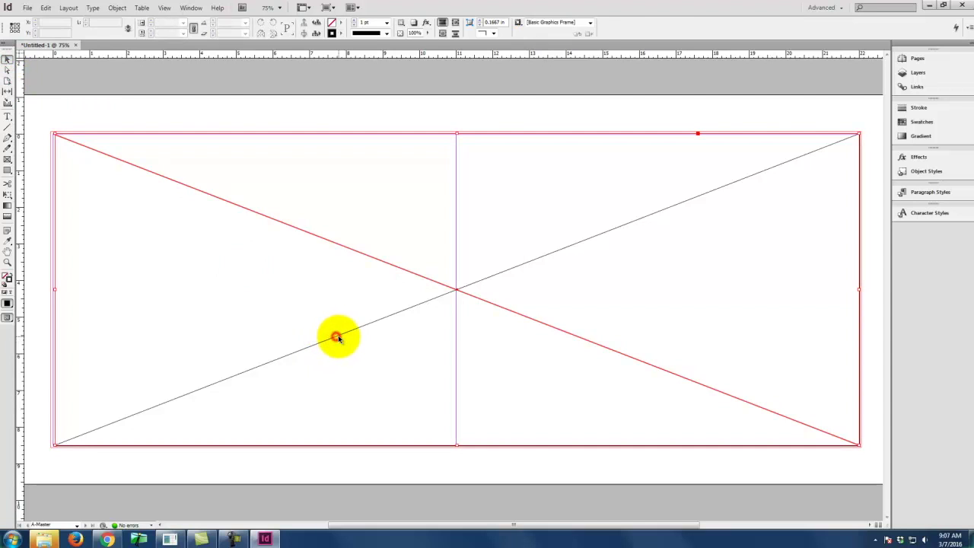
{"action": "left_click", "coordinate": [393, 323]}
{"action": "left_click", "coordinate": [848, 139]}
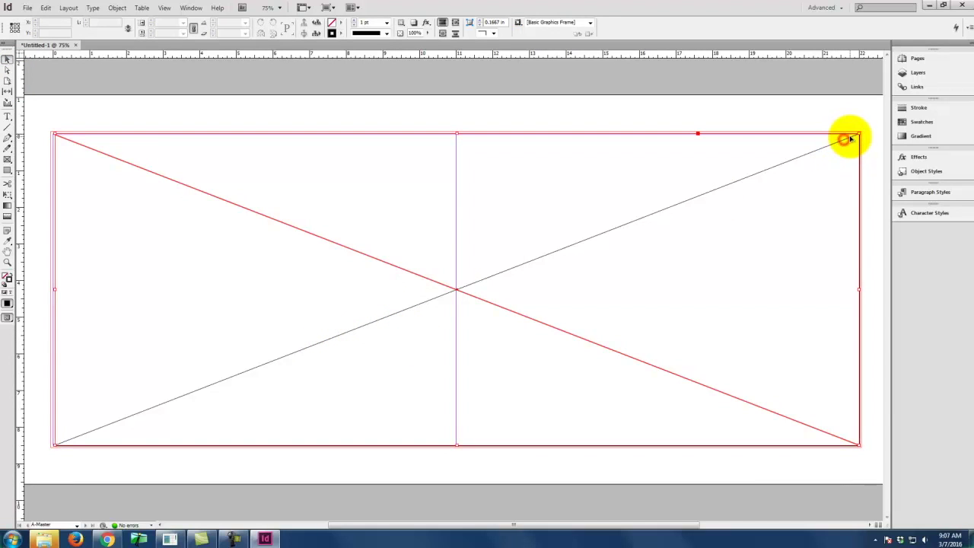
{"action": "left_click", "coordinate": [875, 120]}
{"action": "left_click", "coordinate": [838, 153]}
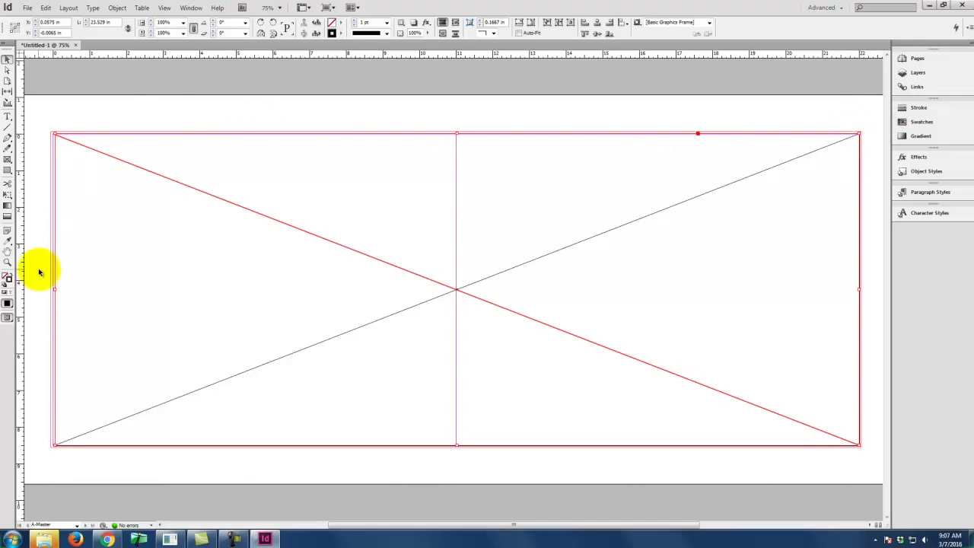
- Set the fill colour to pure red in the Color Picker
{"action": "double_click", "coordinate": [8, 280]}
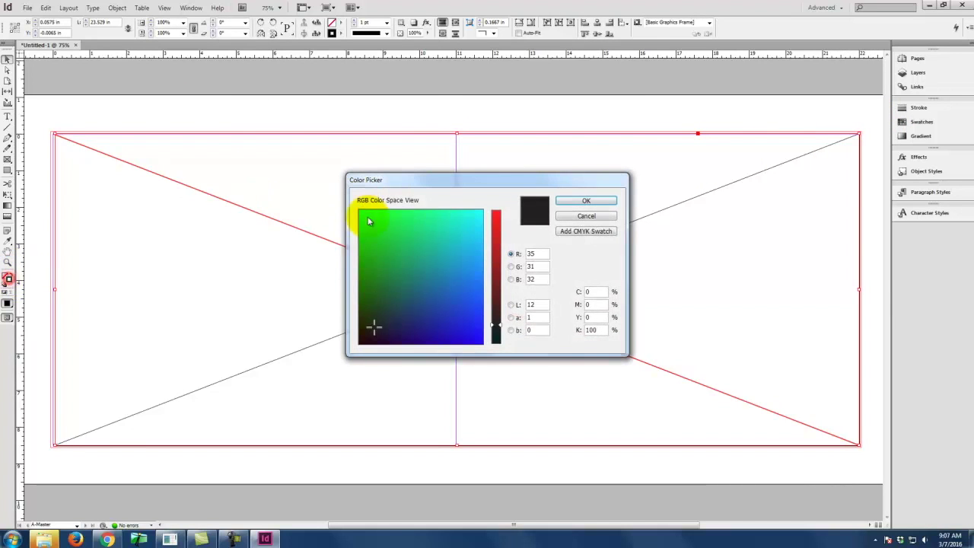
{"action": "left_click", "coordinate": [496, 213]}
{"action": "left_click", "coordinate": [582, 202]}
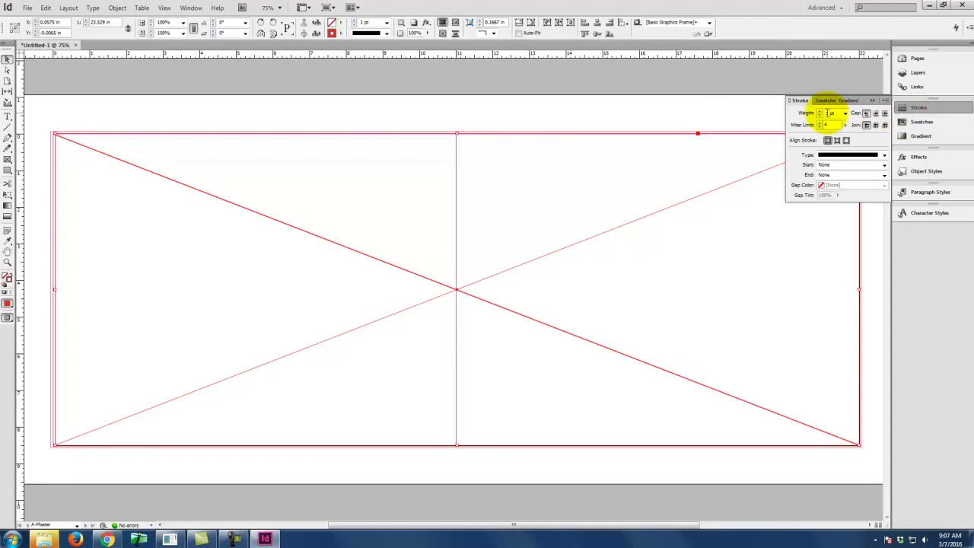
{"action": "left_click", "coordinate": [665, 86]}
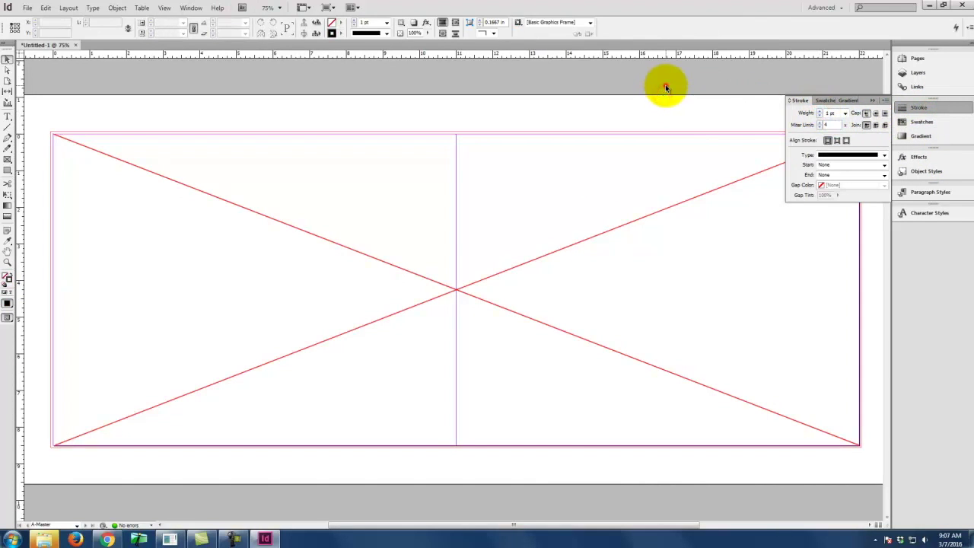
- Set the stroke colour to red and the stroke weight to 2 pt
{"action": "double_click", "coordinate": [9, 278]}
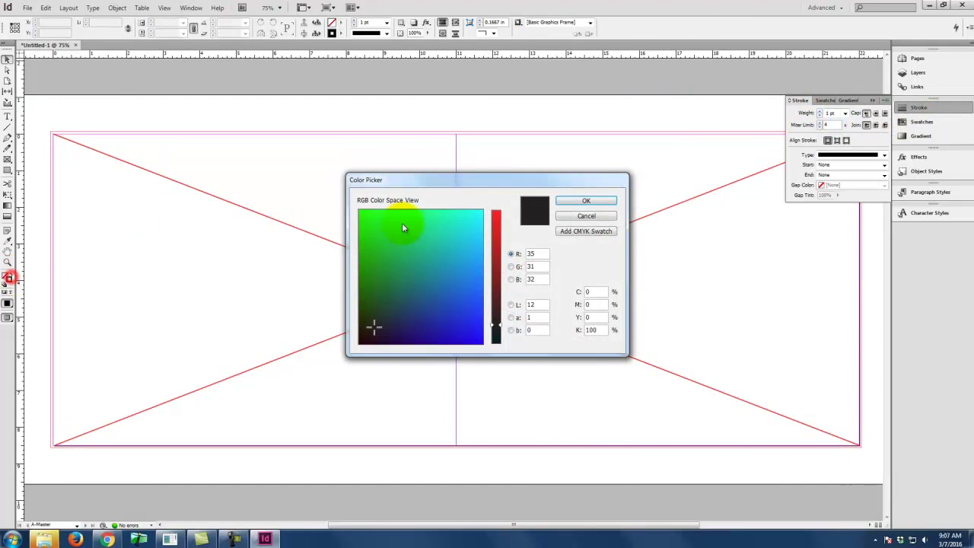
{"action": "left_click_drag", "start_coordinate": [500, 221], "coordinate": [515, 193]}
{"action": "left_click", "coordinate": [586, 200]}
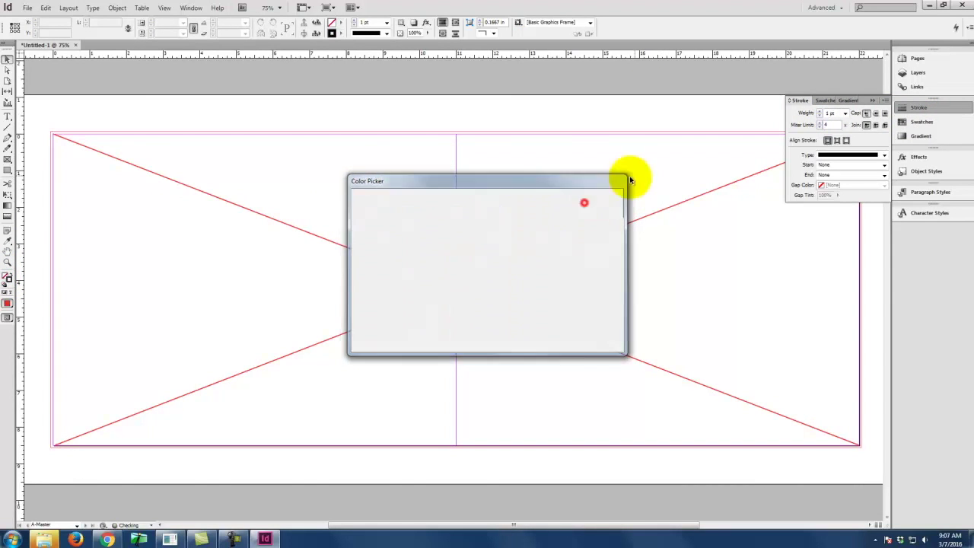
{"action": "left_click", "coordinate": [820, 111]}
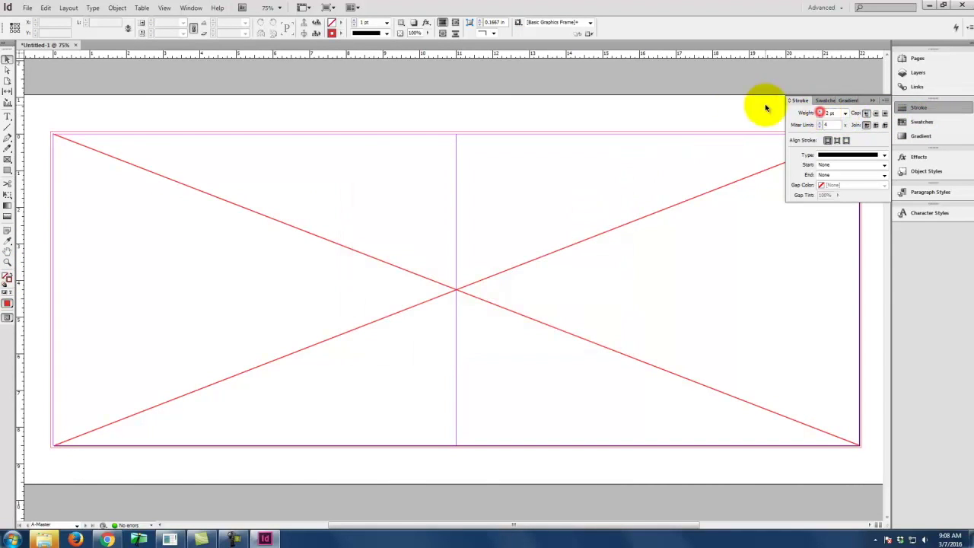
{"action": "left_click", "coordinate": [873, 101]}
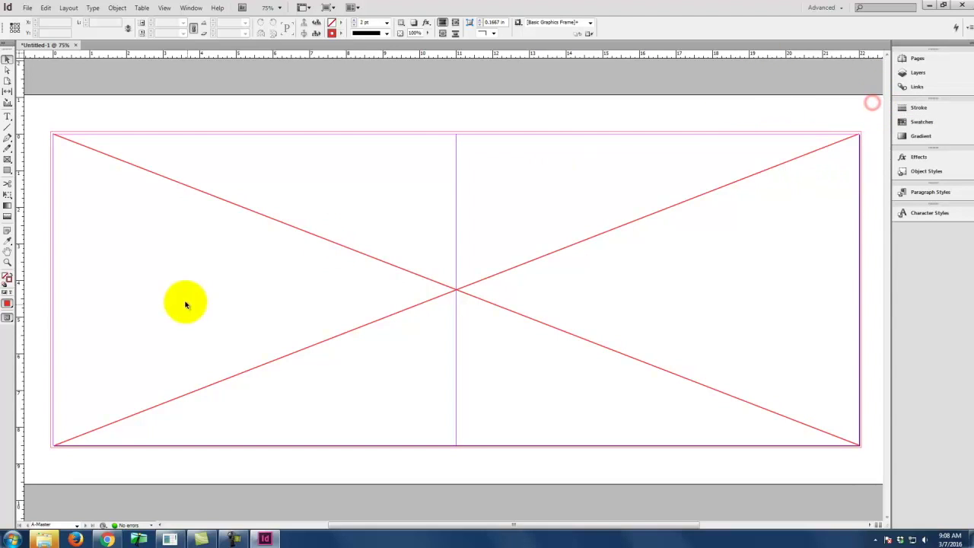
{"action": "left_click", "coordinate": [6, 128]}
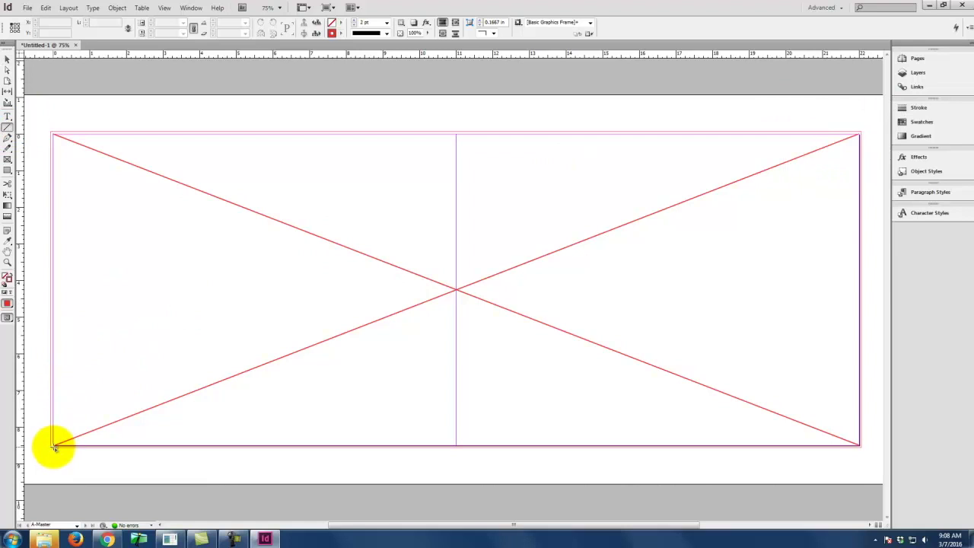
- Draw a line from the bottom-left corner and add a horizontal guide near the page top
{"action": "mouse_move", "coordinate": [54, 446]}
{"action": "left_mouse_down"}
{"action": "mouse_move", "coordinate": [459, 134]}
{"action": "mouse_move", "coordinate": [692, 337]}
{"action": "mouse_move", "coordinate": [843, 413]}
{"action": "mouse_move", "coordinate": [861, 446]}
{"action": "left_mouse_up"}
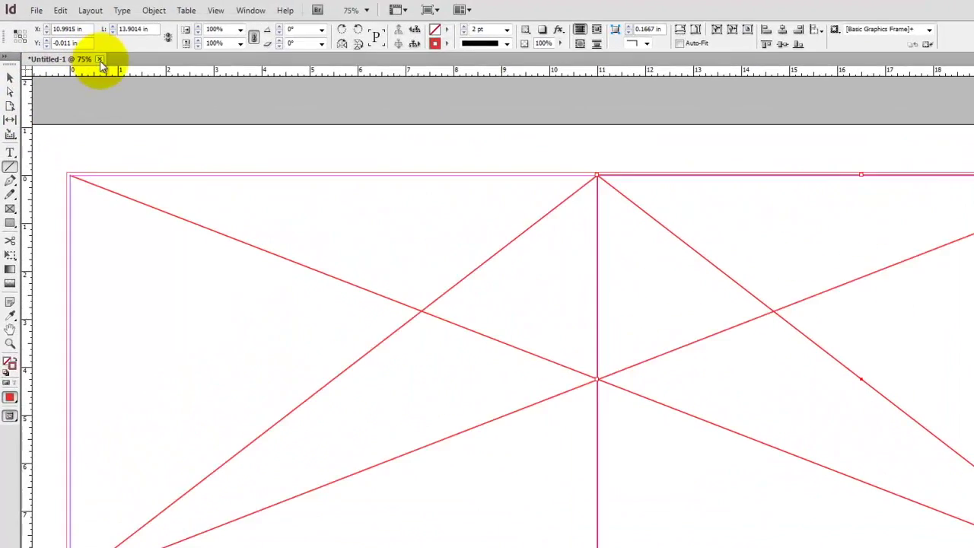
{"action": "left_click_drag", "start_coordinate": [81, 54], "coordinate": [180, 162]}
{"action": "left_click_drag", "start_coordinate": [272, 242], "coordinate": [59, 229]}
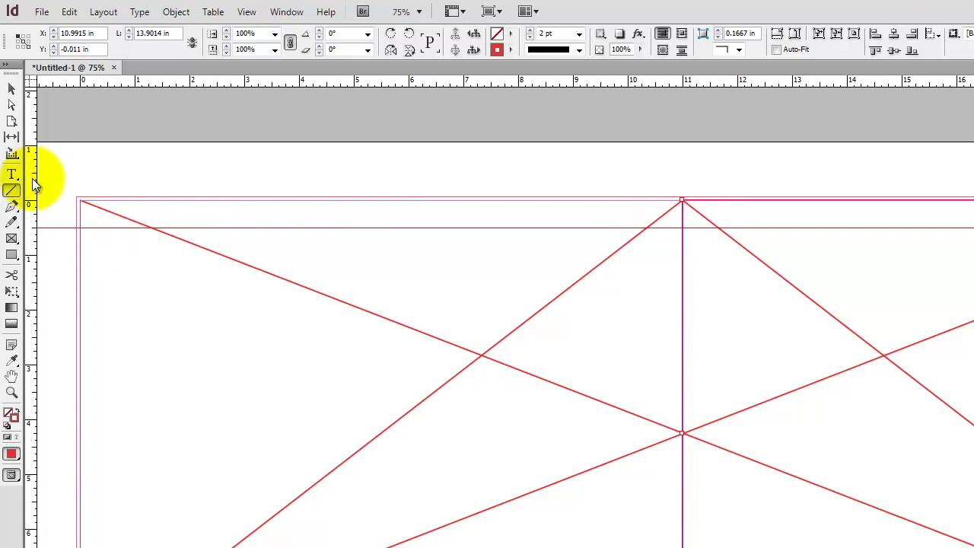
- Add vertical guides at about 10.25 in, just right of the spine, and near the left margin
{"action": "left_click_drag", "start_coordinate": [32, 178], "coordinate": [647, 178]}
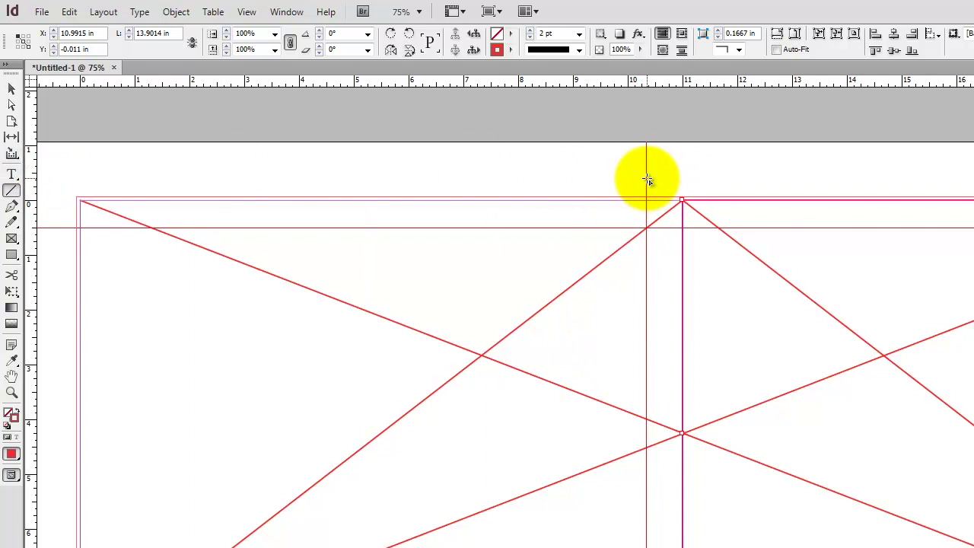
{"action": "left_click_drag", "start_coordinate": [32, 202], "coordinate": [718, 156]}
{"action": "left_click_drag", "start_coordinate": [29, 140], "coordinate": [151, 158]}
{"action": "left_click", "coordinate": [32, 155]}
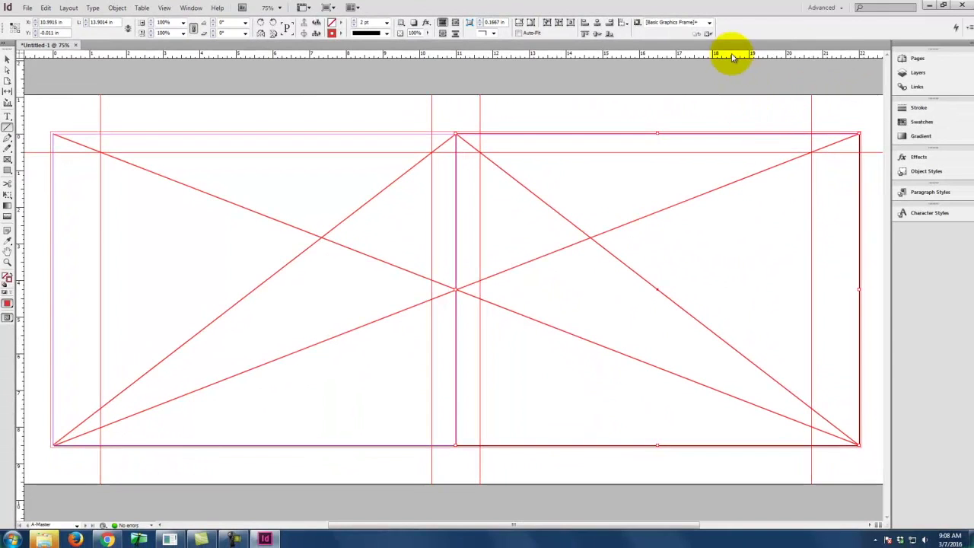
- Add horizontal guides near the page bottom, at about 2.77 in and at about 1.69 in
{"action": "left_click_drag", "start_coordinate": [732, 57], "coordinate": [818, 427]}
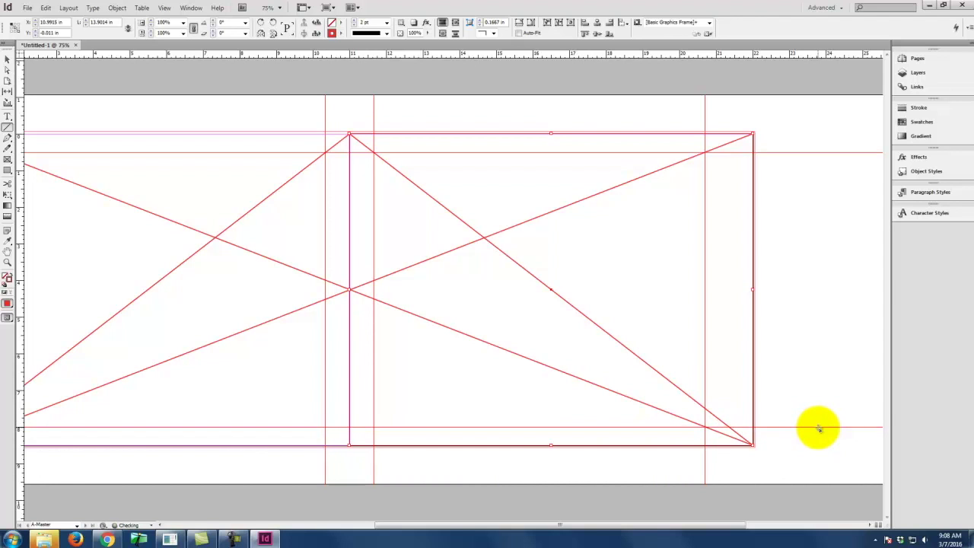
{"action": "key", "text": "space"}
{"action": "left_click_drag", "start_coordinate": [408, 270], "coordinate": [556, 260]}
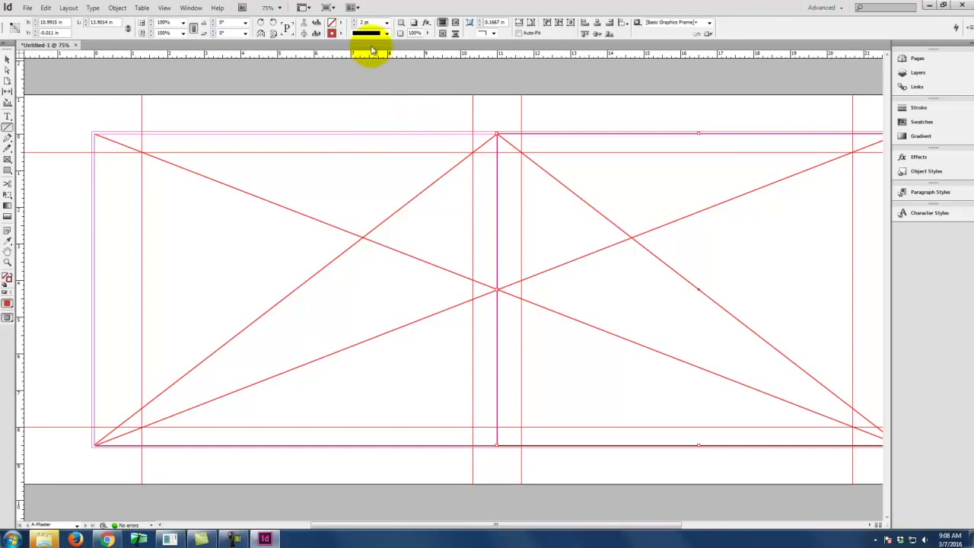
{"action": "left_click_drag", "start_coordinate": [367, 55], "coordinate": [70, 238]}
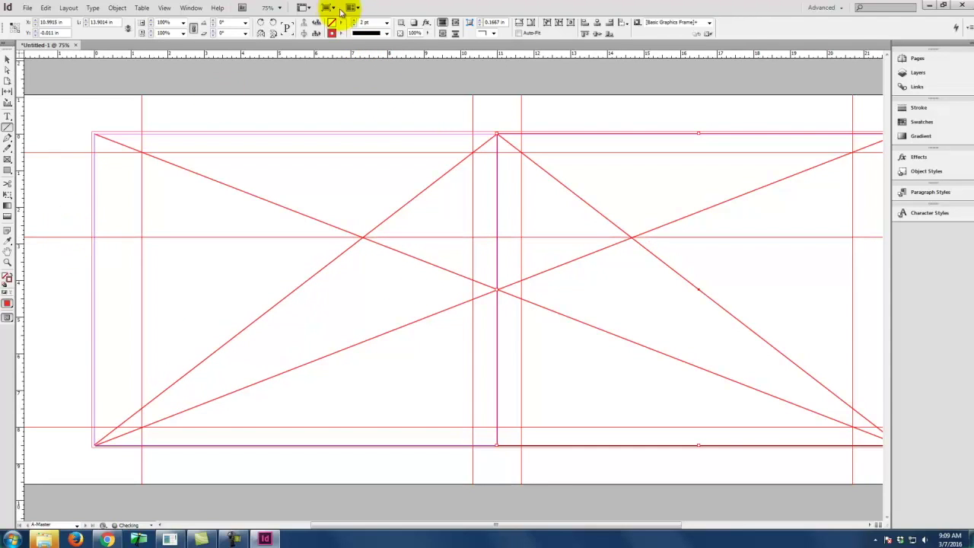
{"action": "left_click_drag", "start_coordinate": [299, 53], "coordinate": [72, 195]}
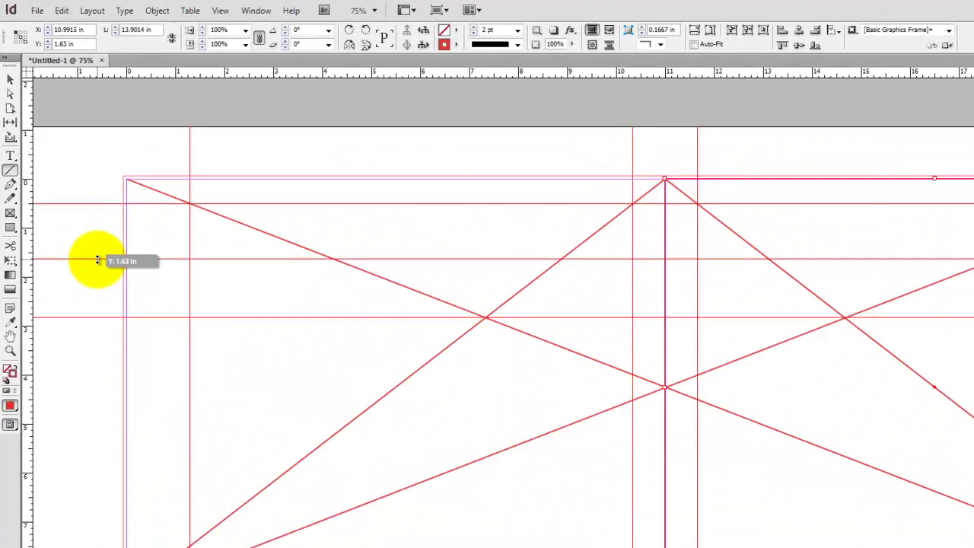
{"action": "left_click_drag", "start_coordinate": [97, 261], "coordinate": [110, 294]}
- Delete the horizontal guide at 2.83 in, then start a horizontal line above the page top
{"action": "left_click", "coordinate": [12, 89]}
{"action": "left_click", "coordinate": [107, 356]}
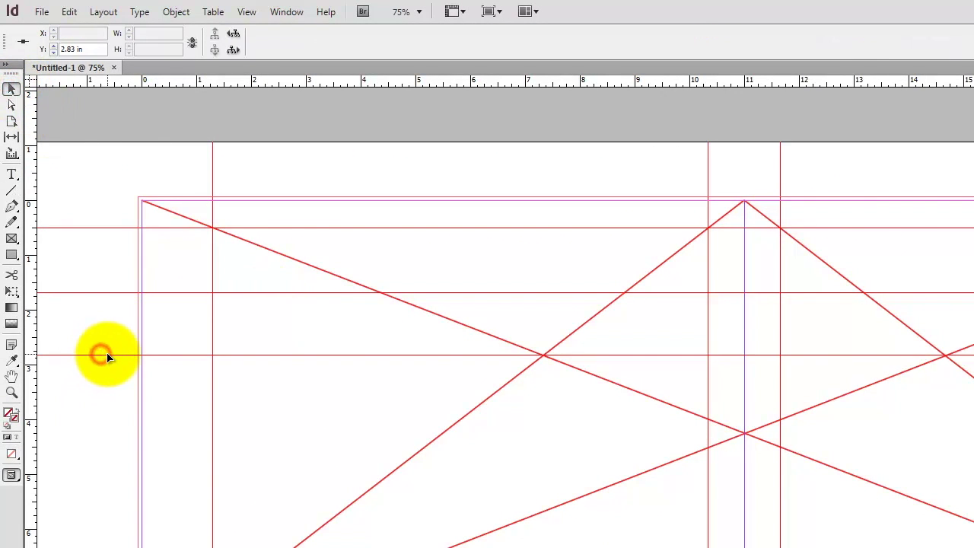
{"action": "key", "text": "Delete"}
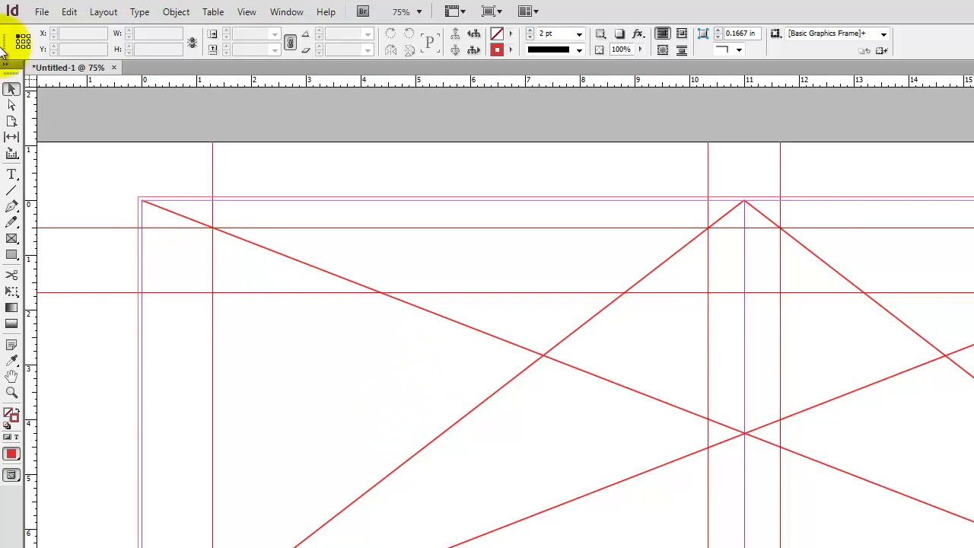
{"action": "left_click", "coordinate": [12, 190]}
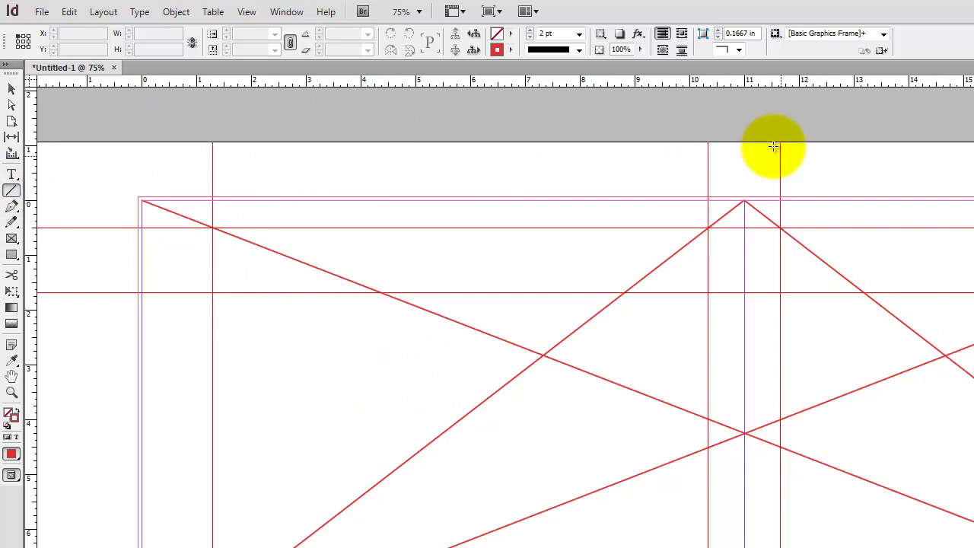
{"action": "left_click_drag", "start_coordinate": [710, 181], "coordinate": [214, 178]}
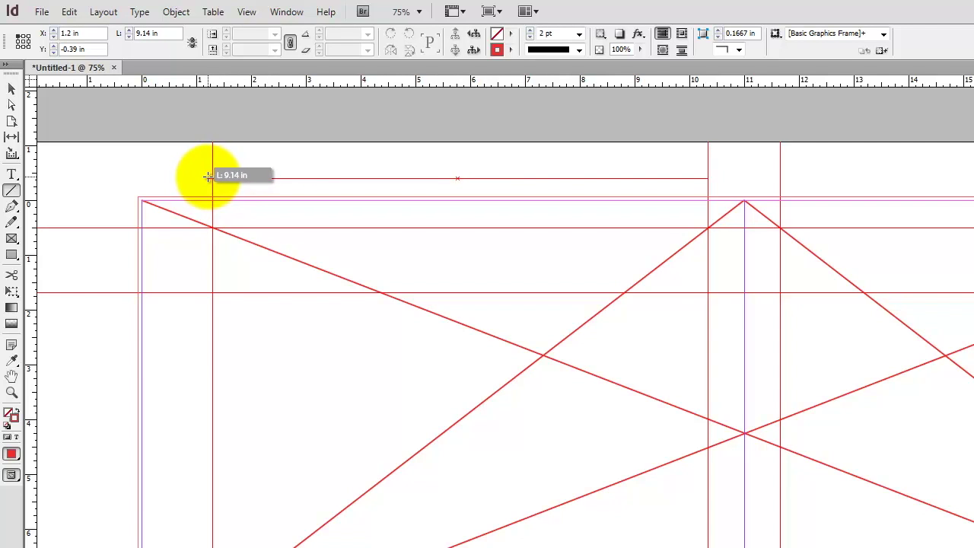
- Complete the 9.04 in red horizontal divider between the vertical guides, then open the Start menu
{"action": "left_click_drag", "start_coordinate": [214, 175], "coordinate": [221, 175]}
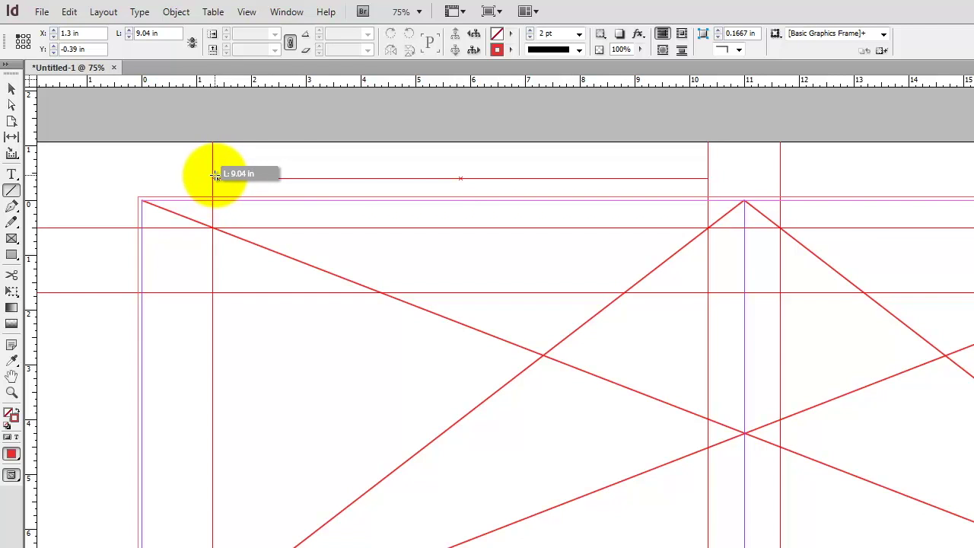
{"action": "left_click_drag", "start_coordinate": [216, 174], "coordinate": [213, 177]}
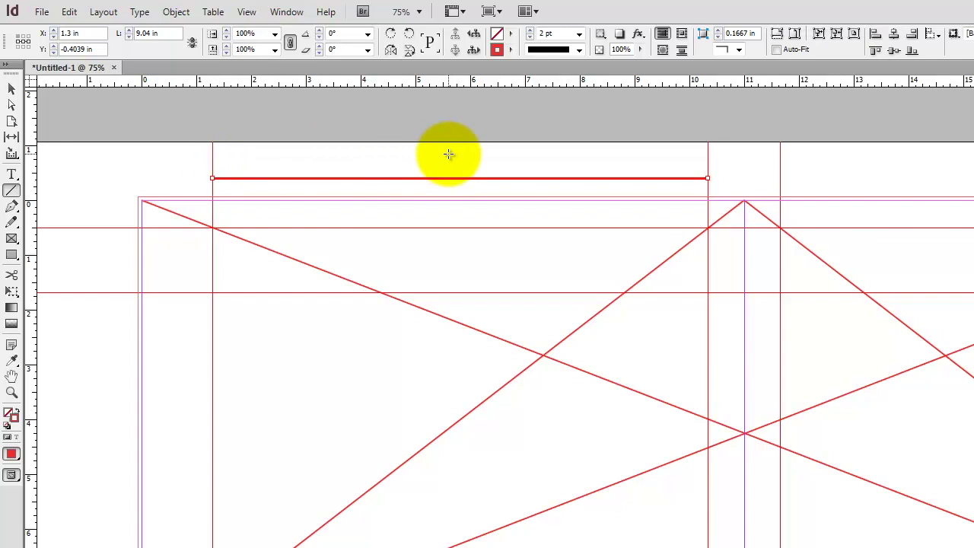
{"action": "left_click", "coordinate": [12, 87]}
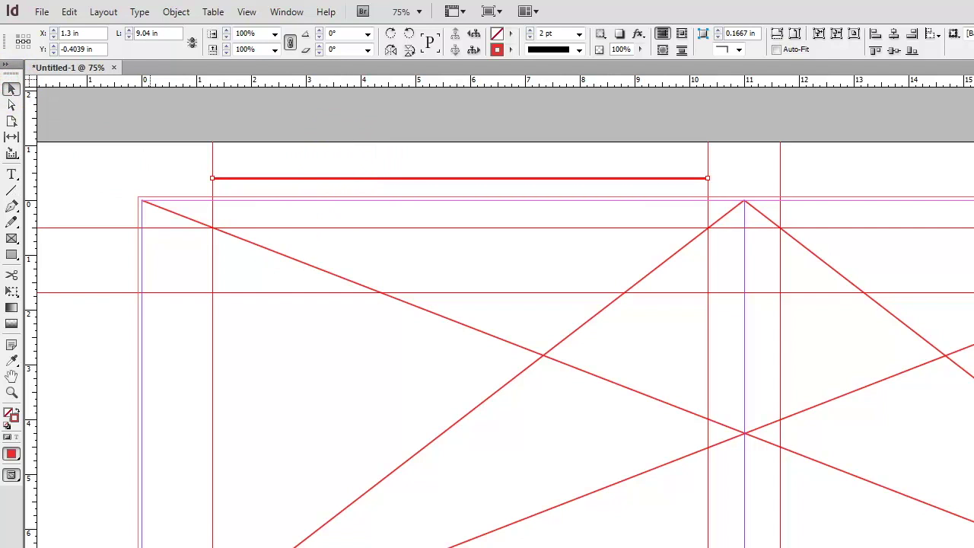
{"action": "key", "text": "super"}
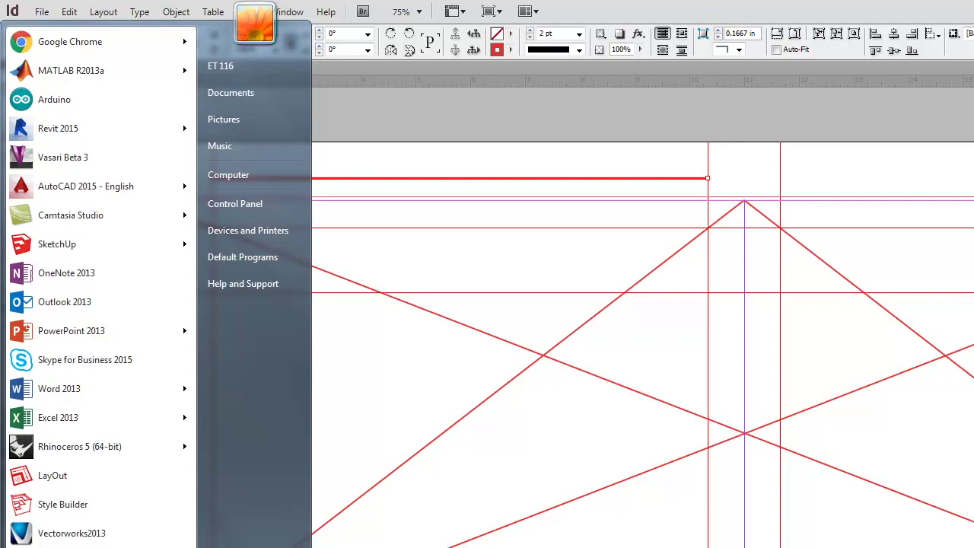
- Launch Calculator and multiply 9.04 by 618
{"action": "type", "text": "calculator"}
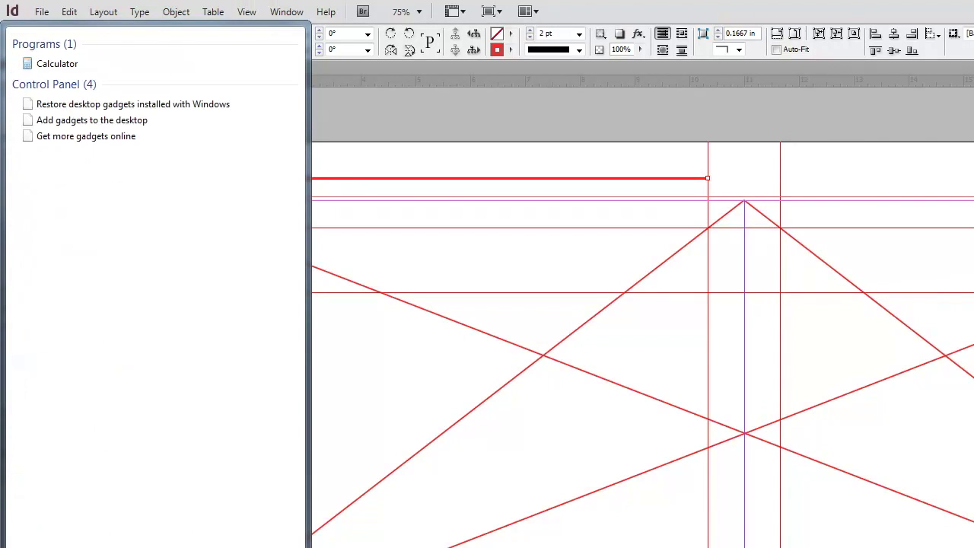
{"action": "left_click", "coordinate": [65, 64]}
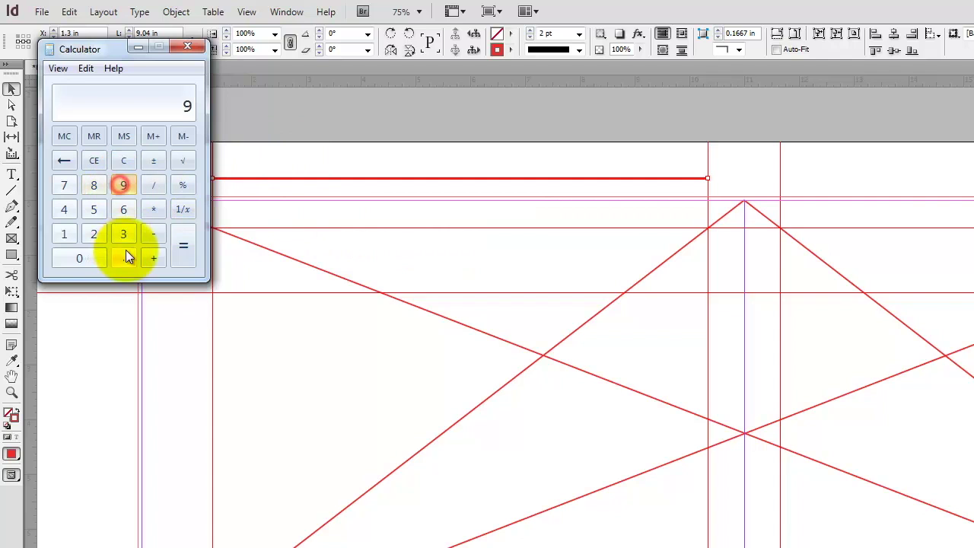
{"action": "left_click", "coordinate": [64, 212]}
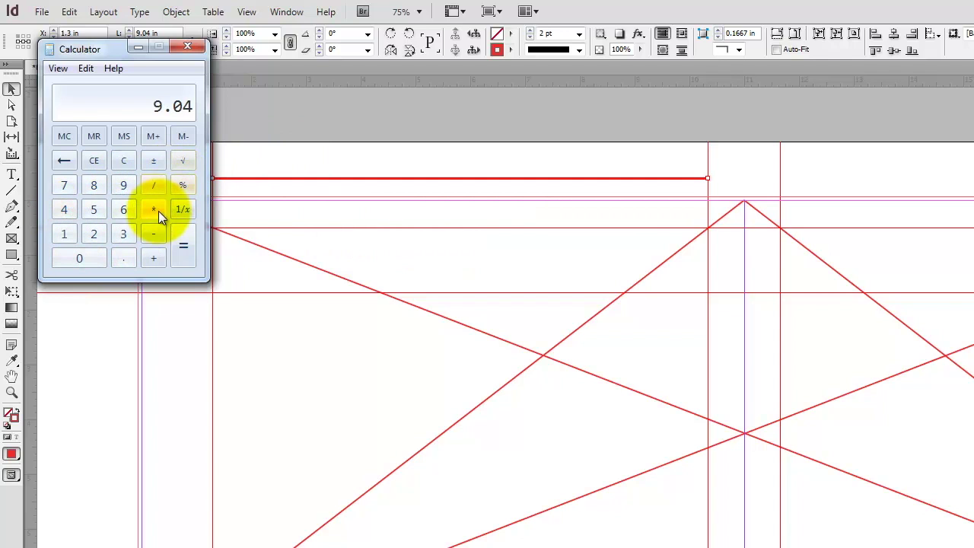
{"action": "left_click", "coordinate": [123, 210]}
{"action": "left_click", "coordinate": [64, 233]}
{"action": "left_click", "coordinate": [94, 185]}
{"action": "left_click", "coordinate": [175, 250]}
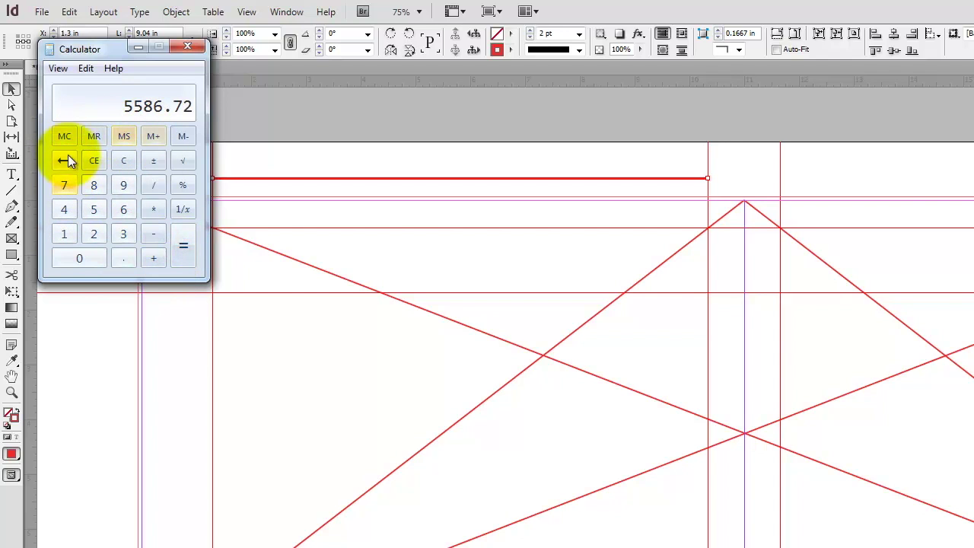
- Clear the result, compute 9.04 × 0.618 = 5.58672, and minimize Calculator
{"action": "left_click", "coordinate": [95, 161]}
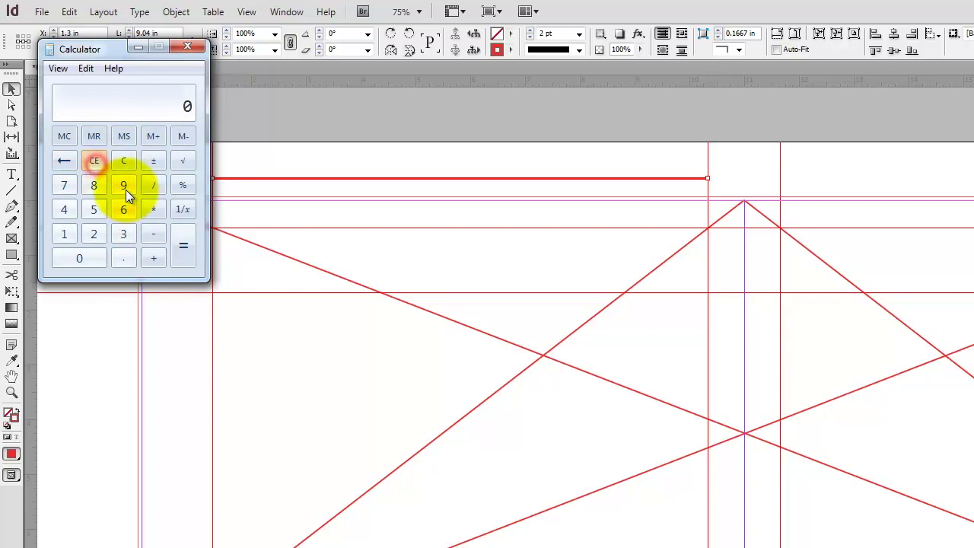
{"action": "left_click", "coordinate": [124, 186]}
{"action": "left_click", "coordinate": [124, 259]}
{"action": "left_click", "coordinate": [64, 210]}
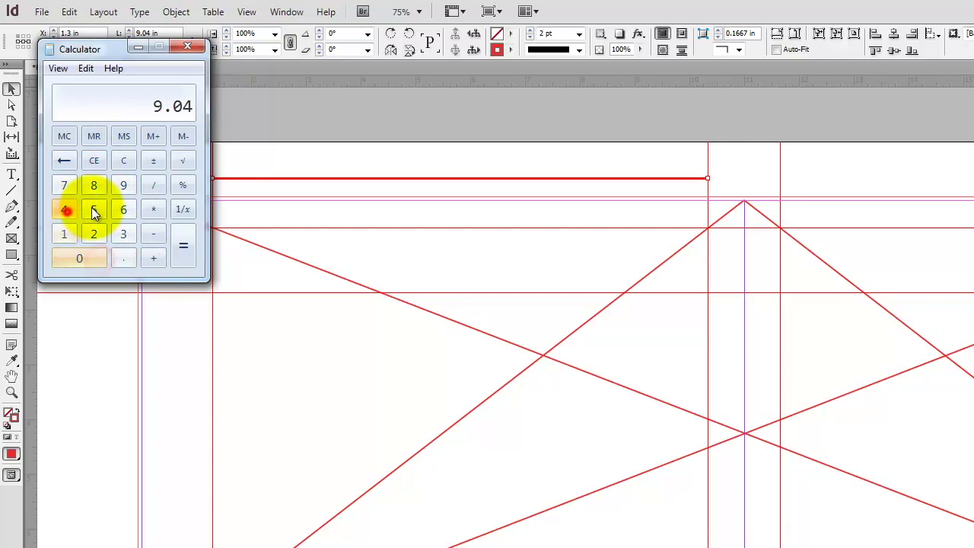
{"action": "left_click", "coordinate": [156, 210]}
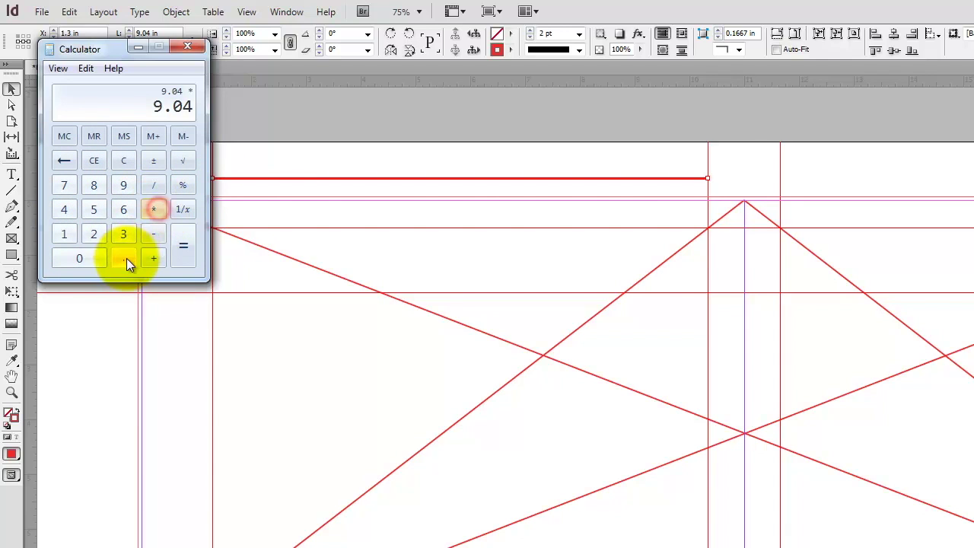
{"action": "left_click", "coordinate": [124, 259]}
{"action": "left_click", "coordinate": [64, 234]}
{"action": "left_click", "coordinate": [94, 186]}
{"action": "left_click", "coordinate": [184, 240]}
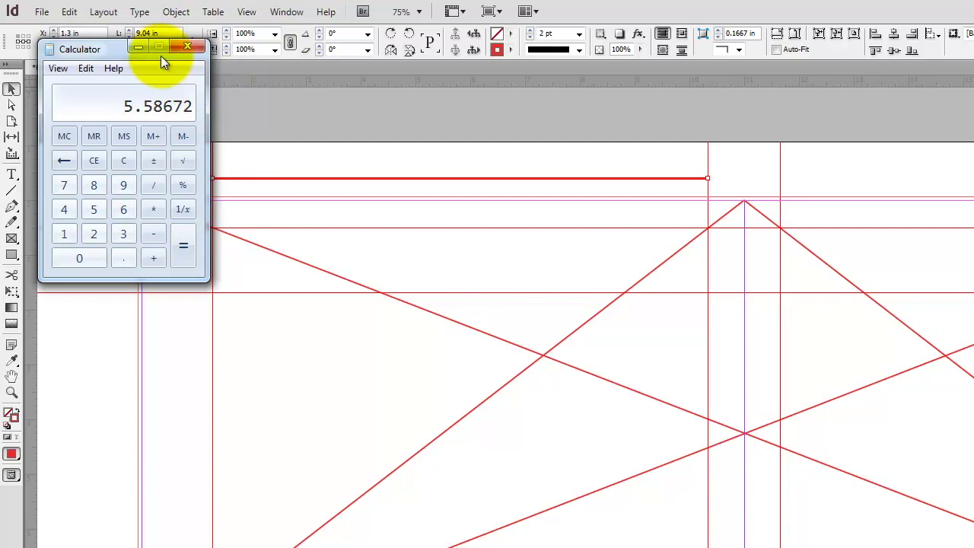
{"action": "left_click", "coordinate": [140, 47]}
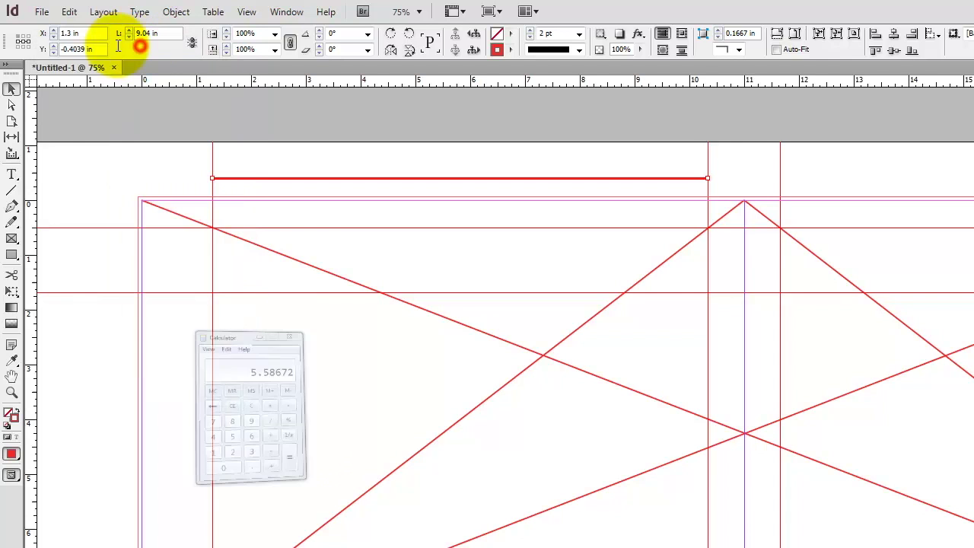
- Delete a stray vertical guide and the long red rule near the top
{"action": "left_click_drag", "start_coordinate": [31, 152], "coordinate": [331, 135]}
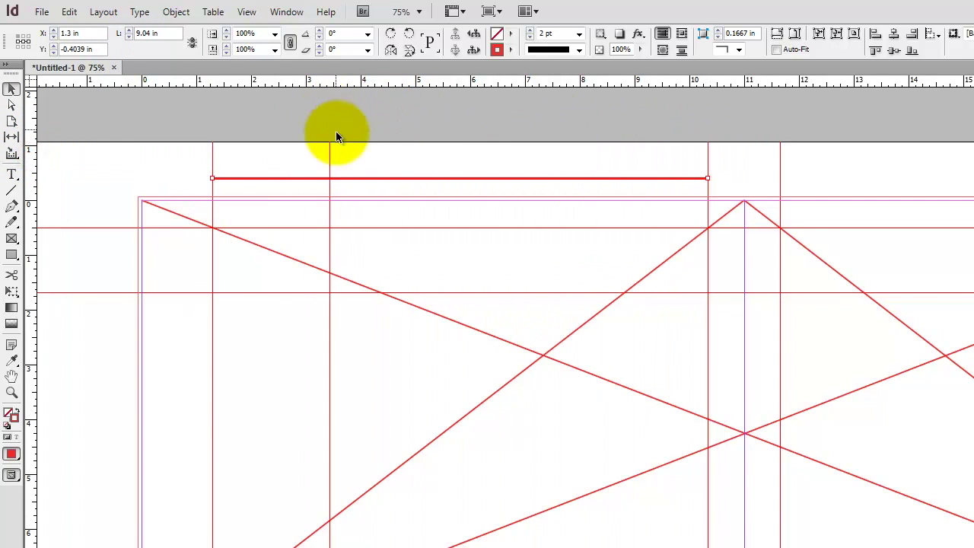
{"action": "left_click", "coordinate": [329, 153]}
{"action": "key", "text": "Delete"}
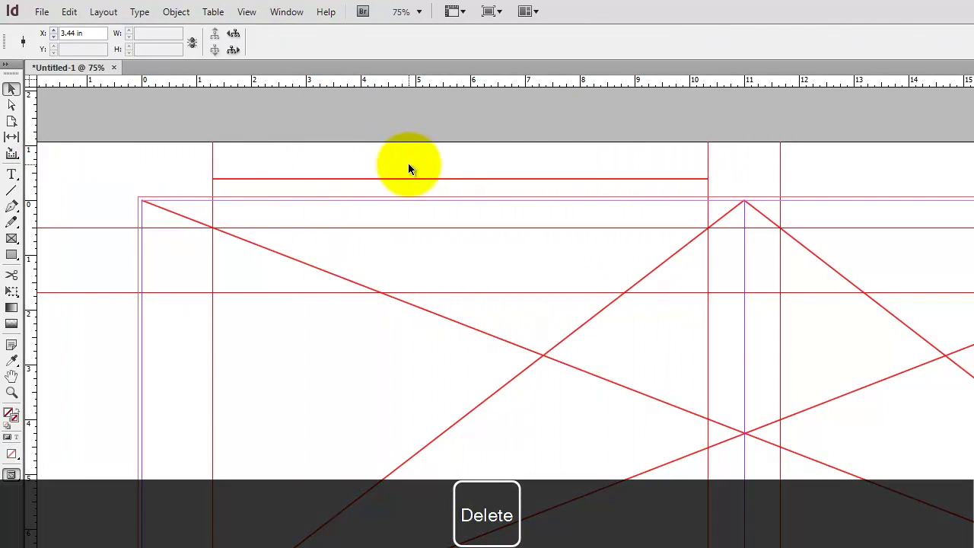
{"action": "left_click", "coordinate": [424, 178]}
{"action": "key", "text": "Delete"}
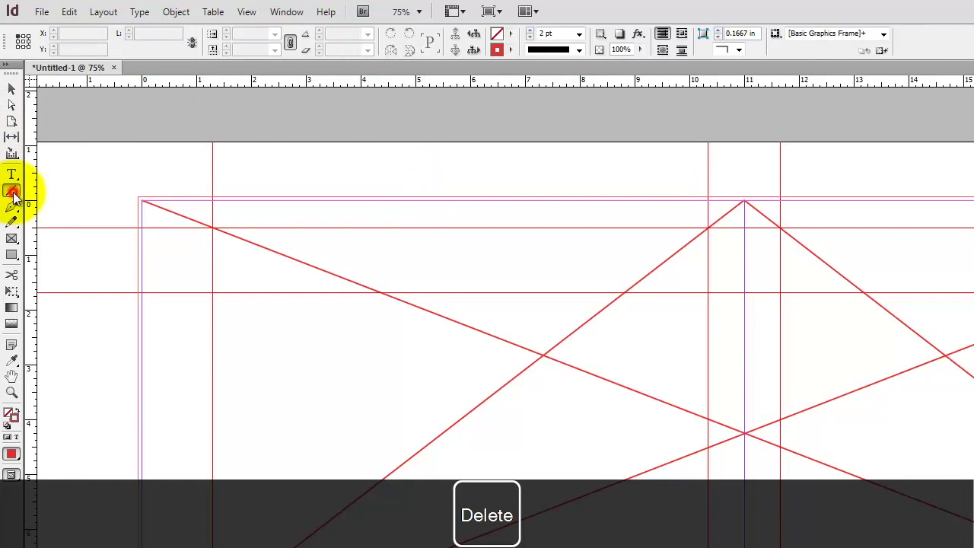
- Draw a horizontal line about 5.58 in long and add a vertical guide at its left end
{"action": "left_click", "coordinate": [12, 192]}
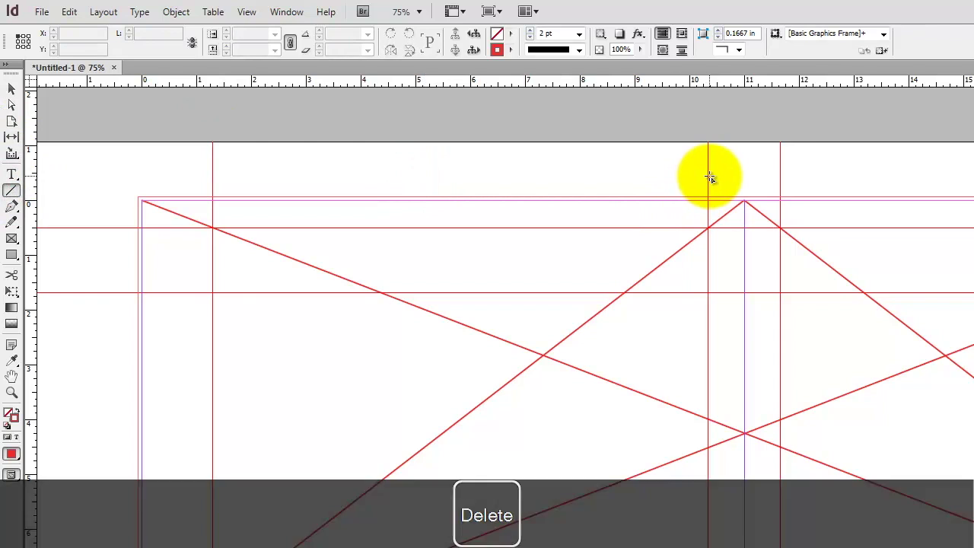
{"action": "left_click_drag", "start_coordinate": [708, 178], "coordinate": [408, 184]}
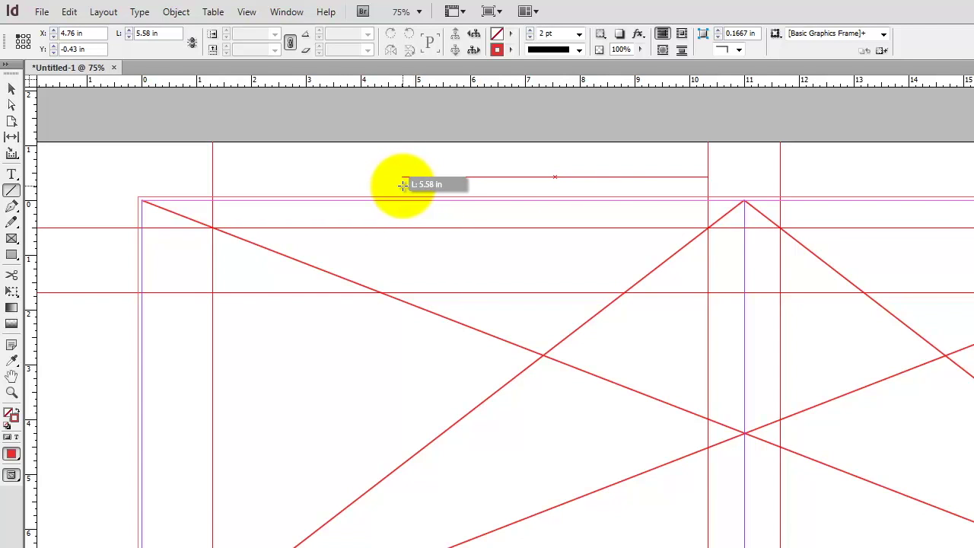
{"action": "left_click_drag", "start_coordinate": [403, 185], "coordinate": [404, 185]}
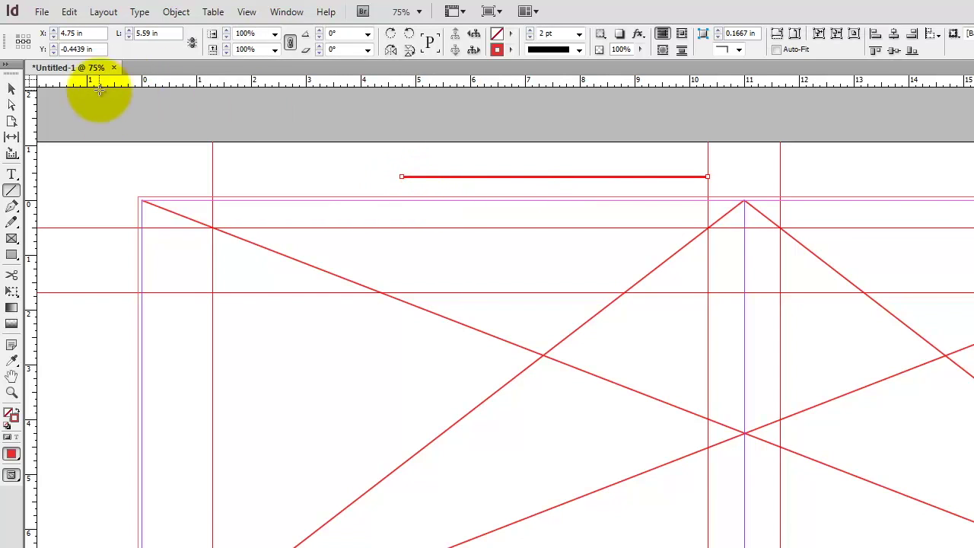
{"action": "left_click_drag", "start_coordinate": [31, 136], "coordinate": [404, 134]}
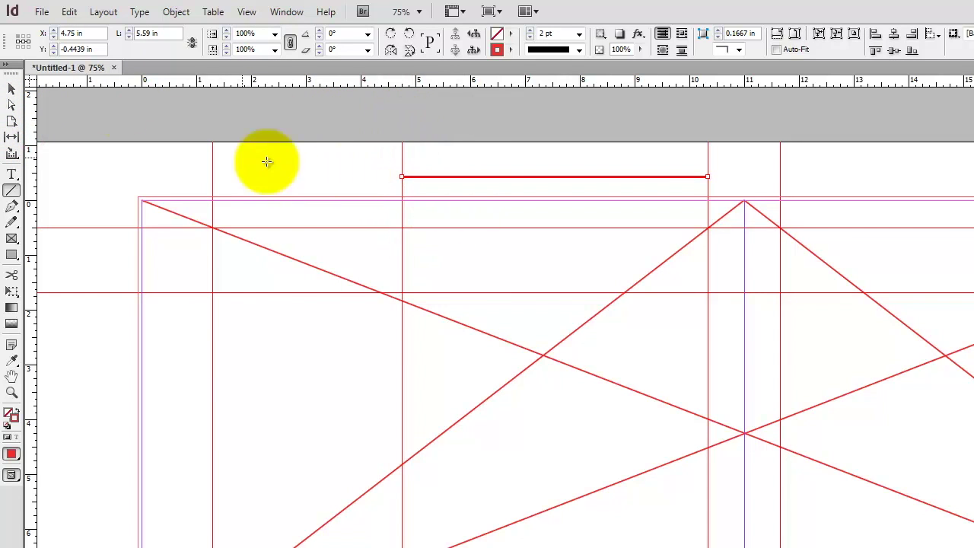
- Move the new line onto the right-hand page
{"action": "left_click", "coordinate": [12, 89]}
{"action": "left_click", "coordinate": [486, 165]}
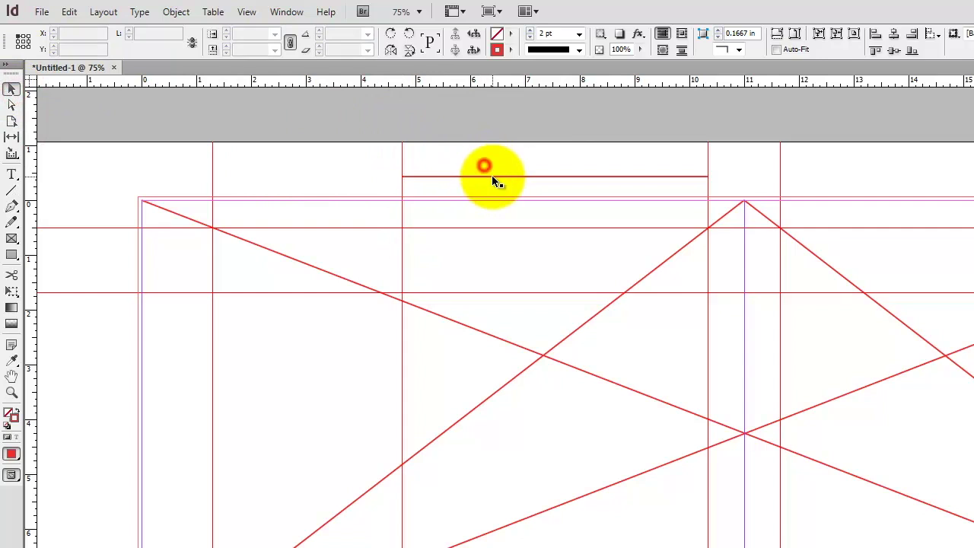
{"action": "left_click_drag", "start_coordinate": [498, 176], "coordinate": [877, 177]}
{"action": "mouse_move", "coordinate": [31, 175]}
{"action": "left_mouse_down"}
{"action": "mouse_move", "coordinate": [72, 185]}
{"action": "mouse_move", "coordinate": [29, 175]}
{"action": "left_mouse_up"}
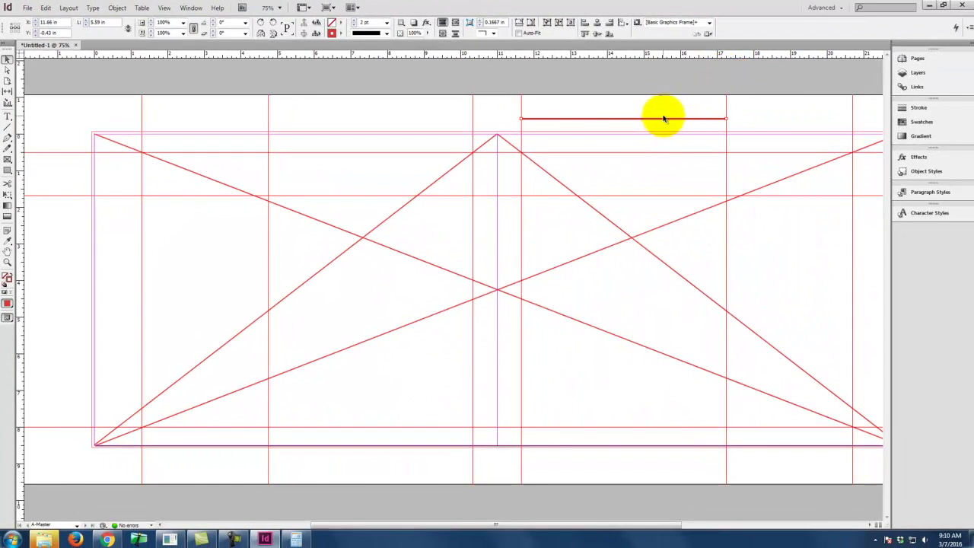
- Delete the short red line and go to the pages 2–3 spread in the Pages panel
{"action": "left_click", "coordinate": [662, 120]}
{"action": "key", "text": "Delete"}
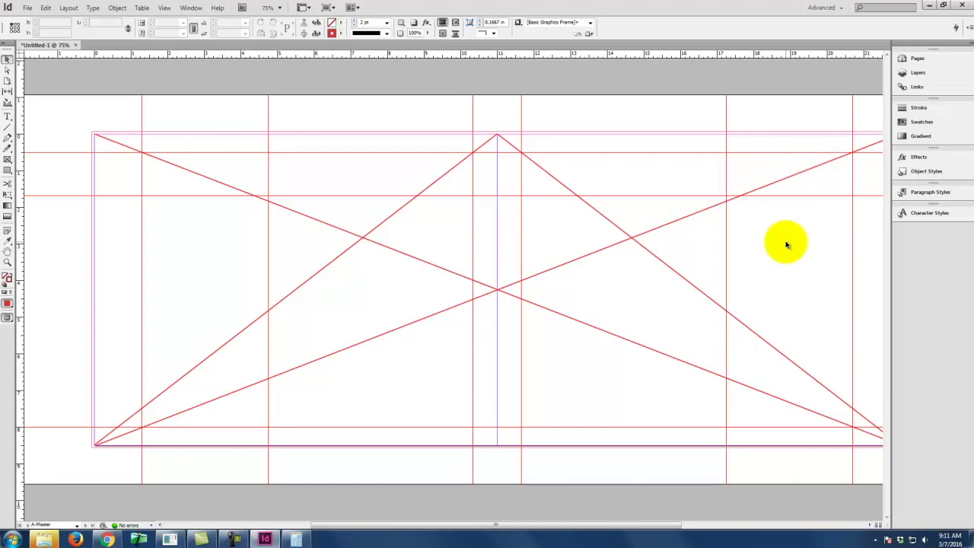
{"action": "left_click", "coordinate": [924, 60]}
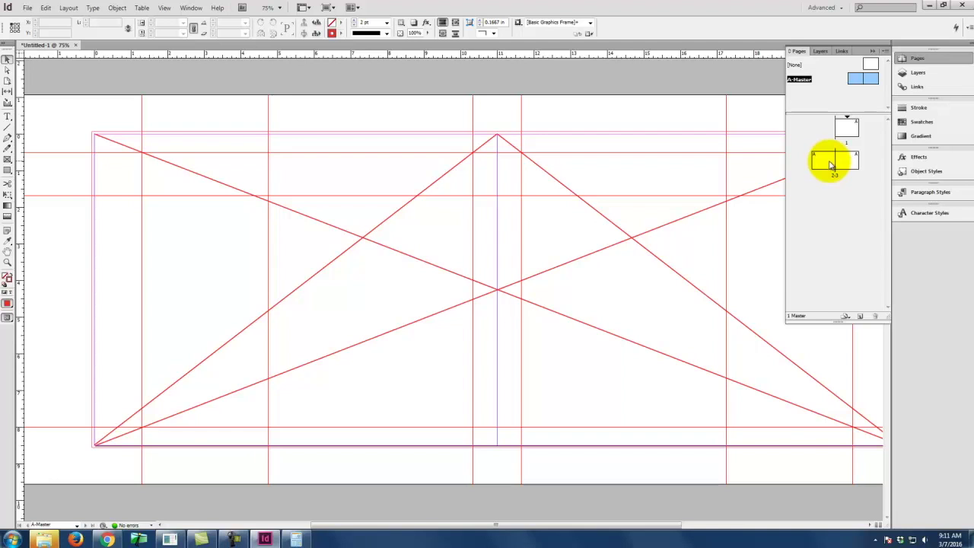
{"action": "double_click", "coordinate": [831, 165]}
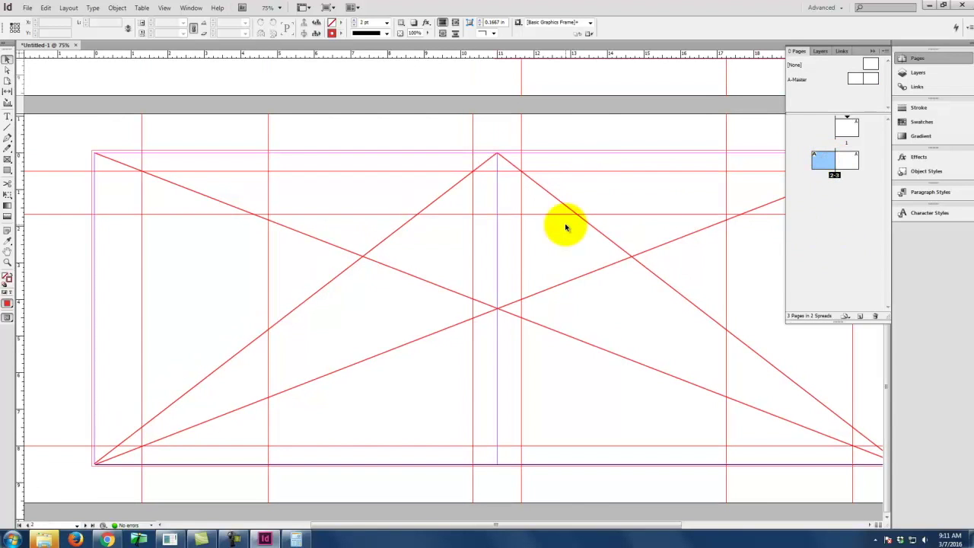
- Add two new pages, creating a 4–5 spread for a 5-page document
{"action": "scroll", "coordinate": [564, 224], "scroll_direction": "down", "scroll_amount": 3}
{"action": "scroll", "coordinate": [565, 226], "scroll_direction": "up", "scroll_amount": 2}
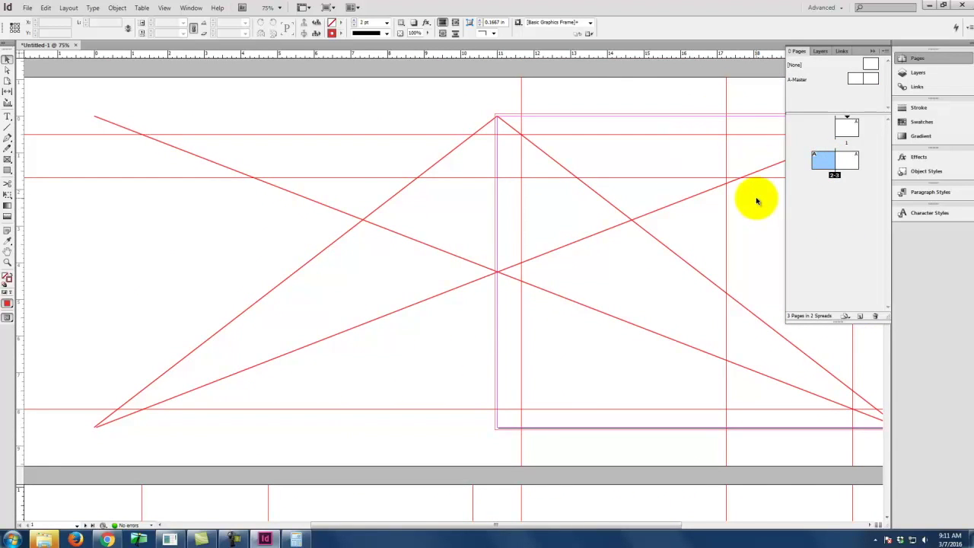
{"action": "scroll", "coordinate": [708, 197], "scroll_direction": "down", "scroll_amount": 3}
{"action": "scroll", "coordinate": [662, 289], "scroll_direction": "down", "scroll_amount": 3}
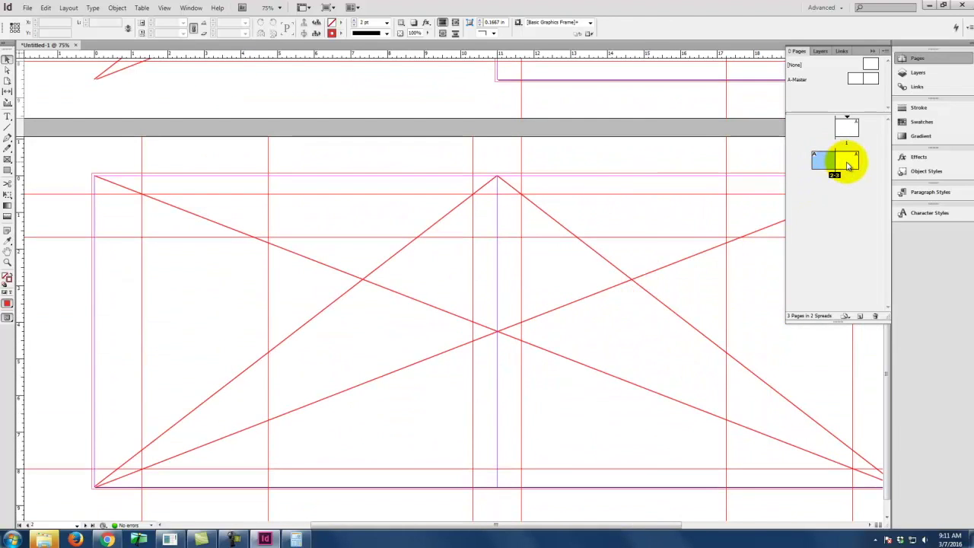
{"action": "left_click", "coordinate": [860, 315]}
{"action": "left_click", "coordinate": [860, 316]}
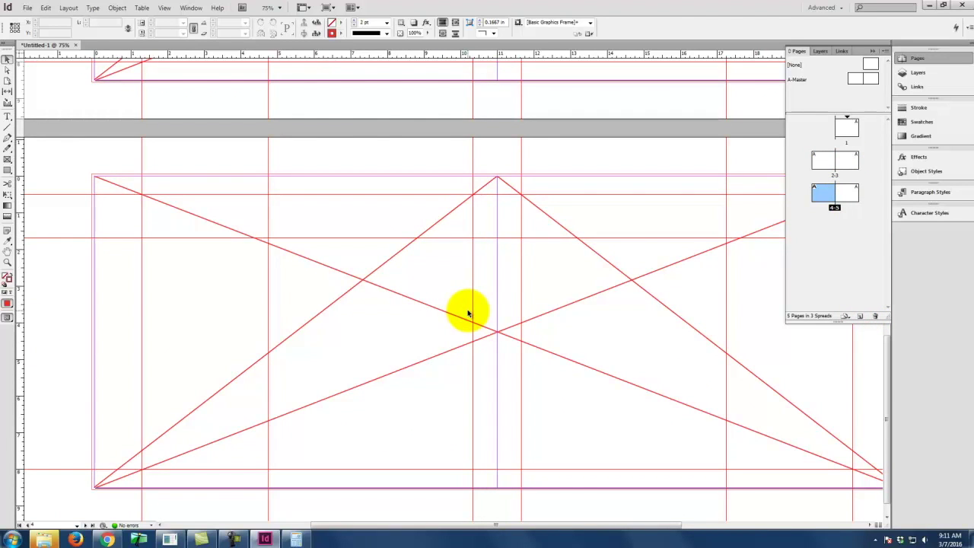
{"action": "scroll", "coordinate": [468, 313], "scroll_direction": "up", "scroll_amount": 5}
{"action": "scroll", "coordinate": [468, 313], "scroll_direction": "down", "scroll_amount": 3}
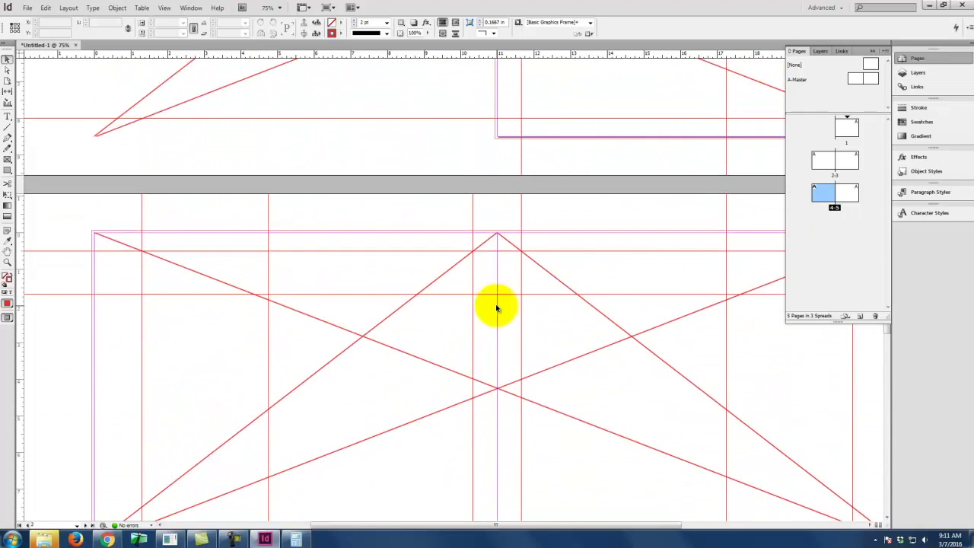
{"action": "scroll", "coordinate": [506, 293], "scroll_direction": "up", "scroll_amount": 3}
{"action": "scroll", "coordinate": [426, 228], "scroll_direction": "down", "scroll_amount": 7}
{"action": "scroll", "coordinate": [455, 258], "scroll_direction": "down", "scroll_amount": 5}
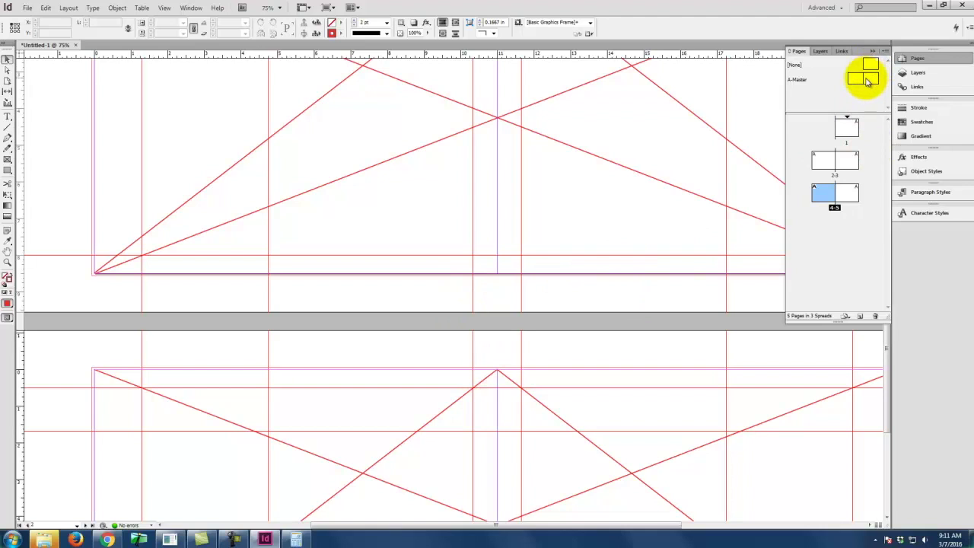
- Duplicate the A-Master spread into a new B-Master and open it for editing
{"action": "left_click", "coordinate": [799, 81]}
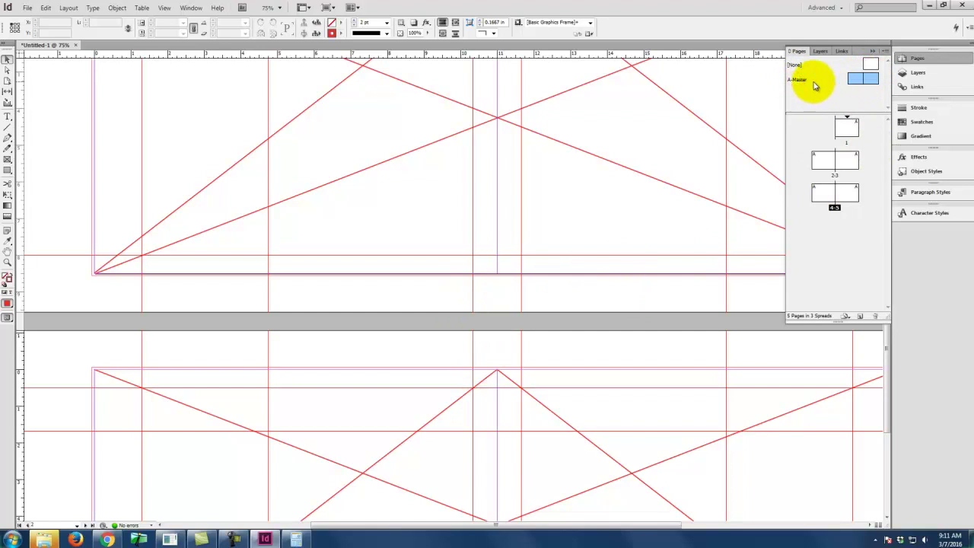
{"action": "double_click", "coordinate": [864, 79]}
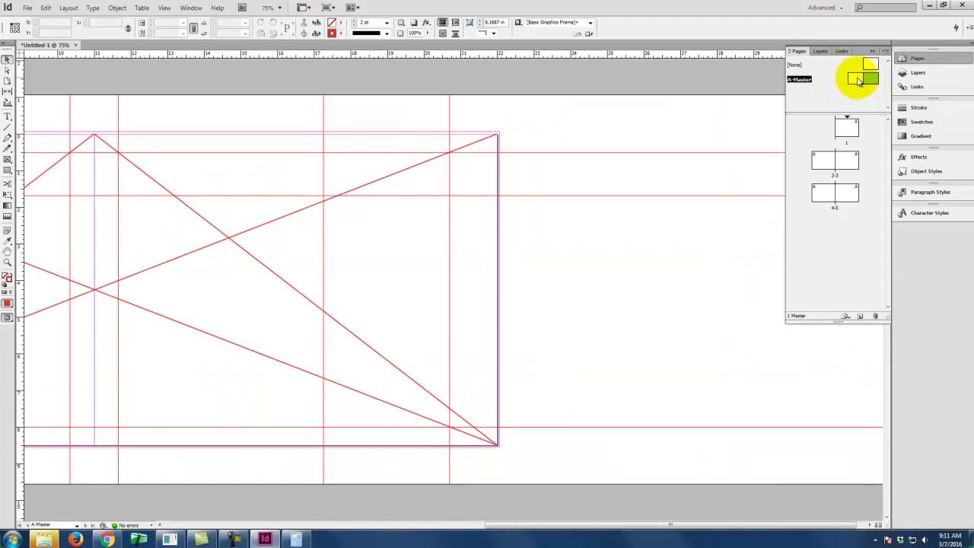
{"action": "right_click", "coordinate": [797, 80]}
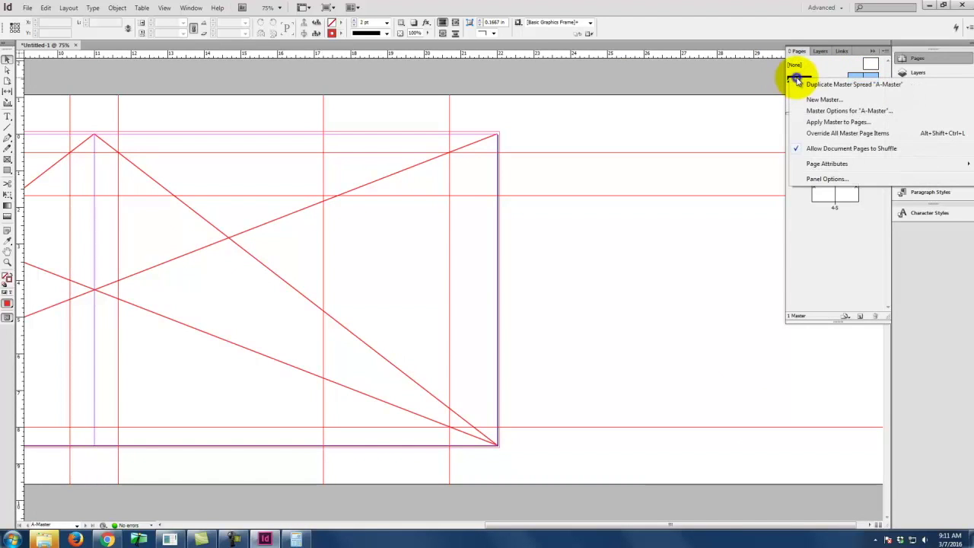
{"action": "left_click", "coordinate": [865, 85]}
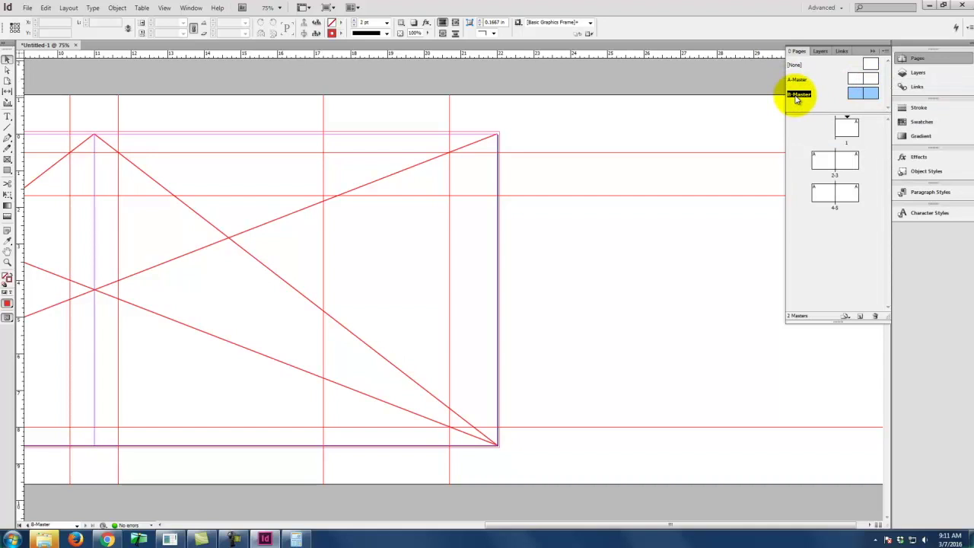
{"action": "left_click", "coordinate": [835, 92]}
{"action": "double_click", "coordinate": [869, 94]}
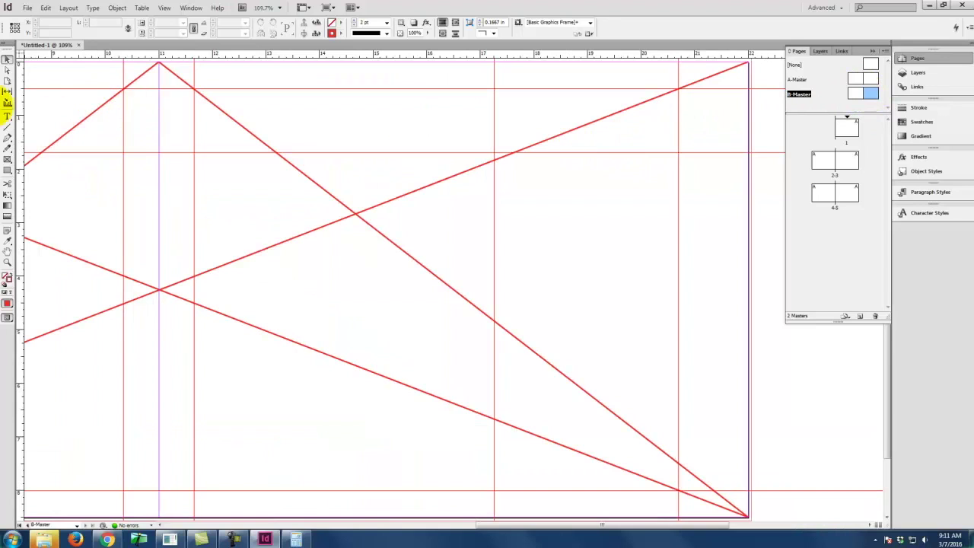
- Draw a 5.6 × 7.51 in frame on the right page and a 9.04 × 7.51 in frame on the left
{"action": "left_click", "coordinate": [6, 161]}
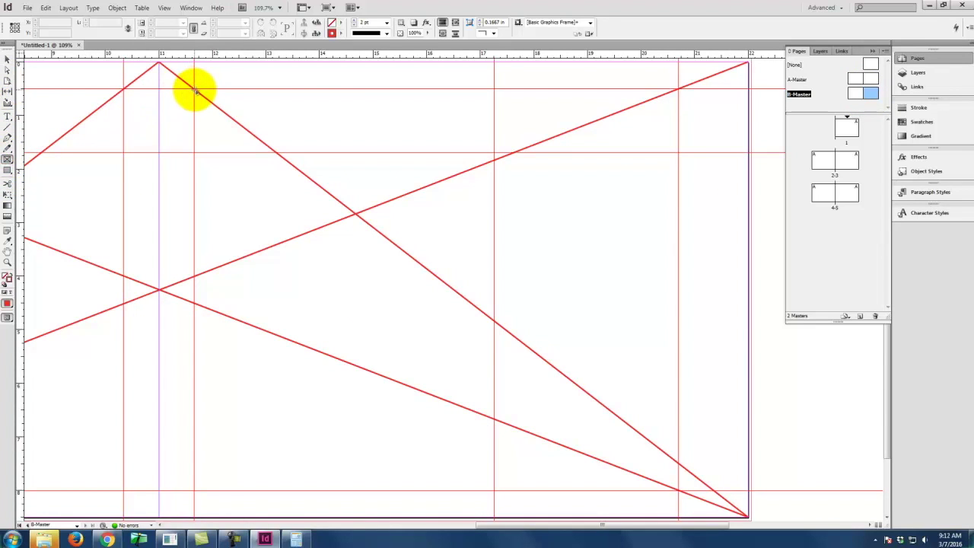
{"action": "left_click_drag", "start_coordinate": [195, 90], "coordinate": [495, 492]}
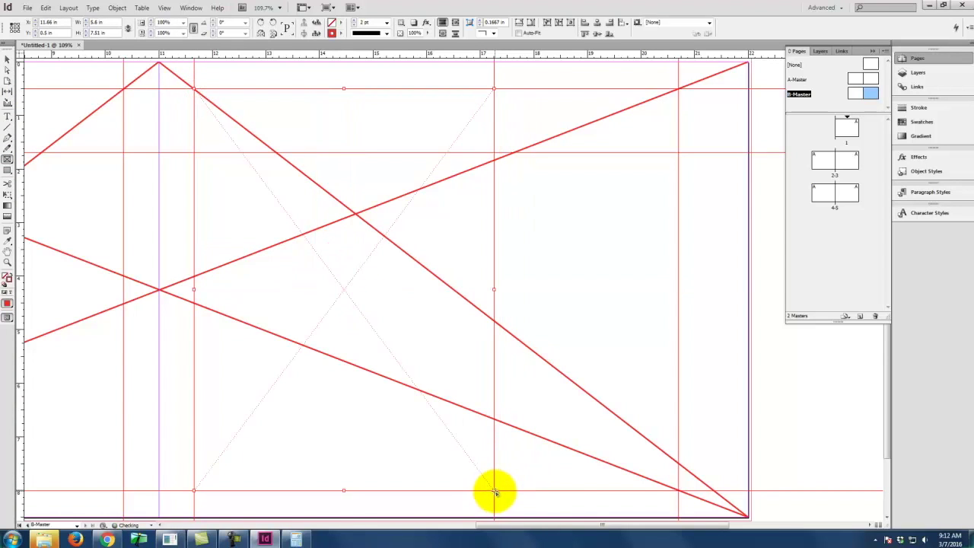
{"action": "scroll", "coordinate": [669, 370], "scroll_direction": "down", "scroll_amount": 1}
{"action": "scroll", "coordinate": [154, 200], "scroll_direction": "up", "scroll_amount": 3}
{"action": "key", "text": "space"}
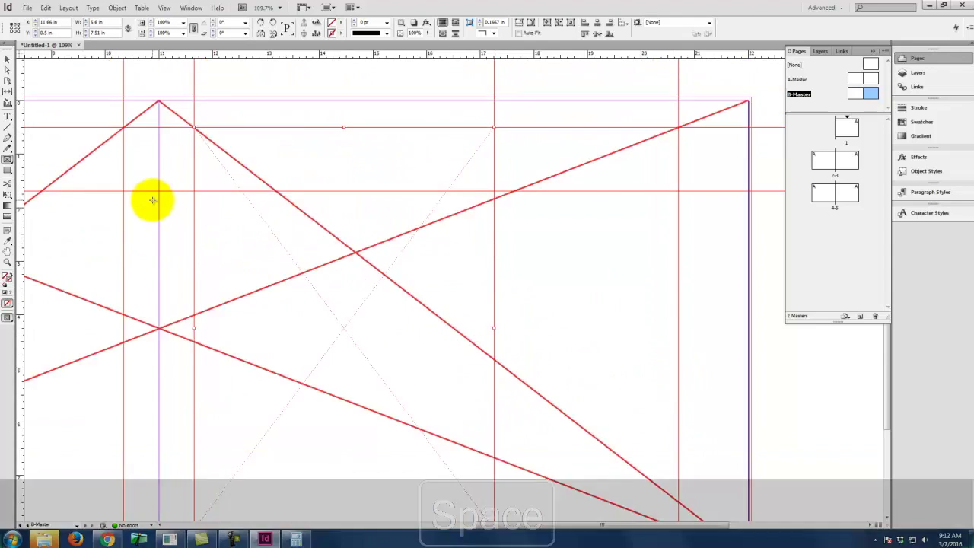
{"action": "left_click_drag", "start_coordinate": [151, 237], "coordinate": [685, 155]}
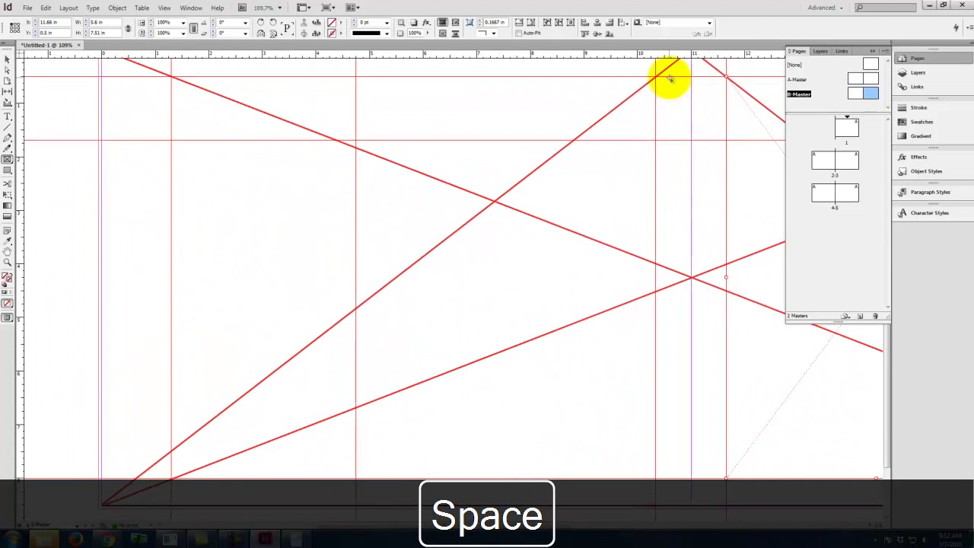
{"action": "left_click_drag", "start_coordinate": [656, 76], "coordinate": [171, 479]}
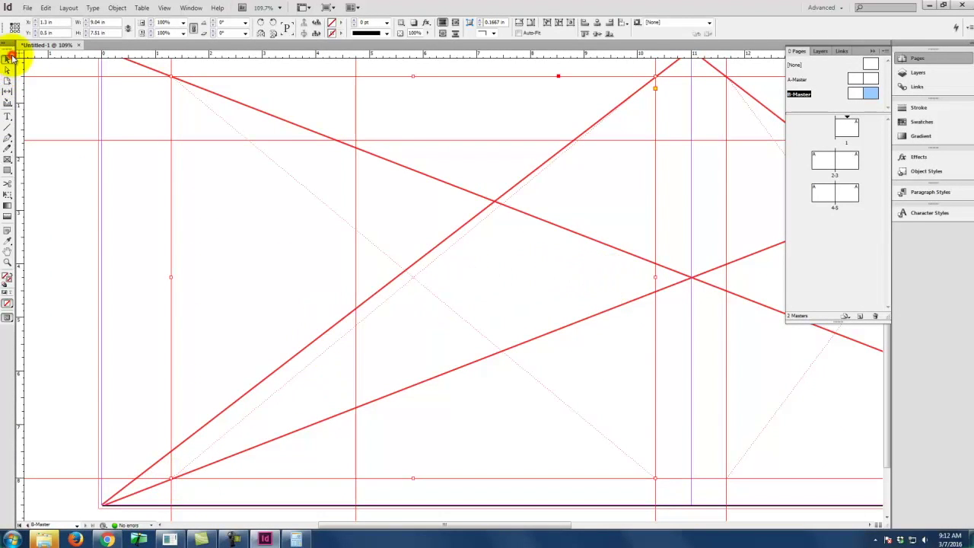
{"action": "key", "text": "space"}
{"action": "left_click_drag", "start_coordinate": [718, 170], "coordinate": [503, 193]}
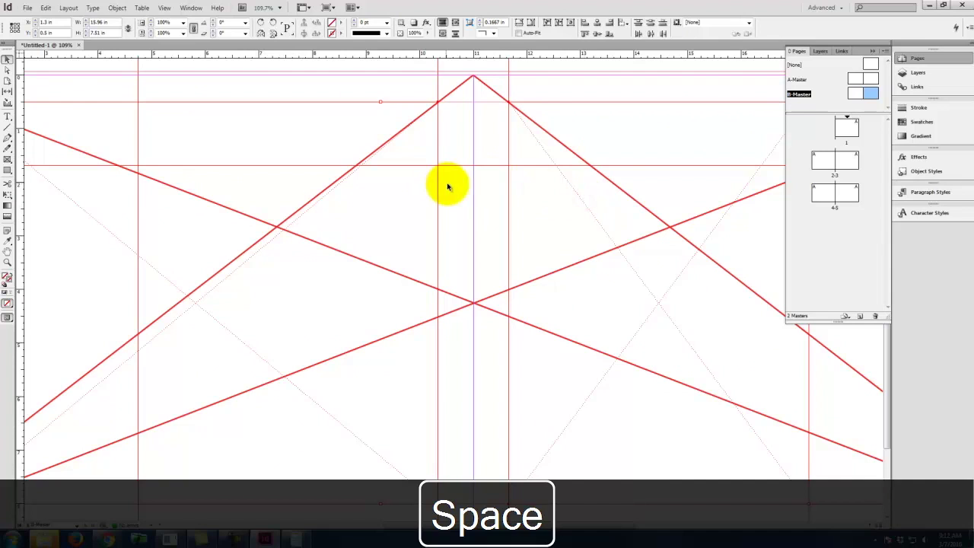
- Move the selected guides from the Guides layer onto Layer 1
{"action": "left_click", "coordinate": [822, 52]}
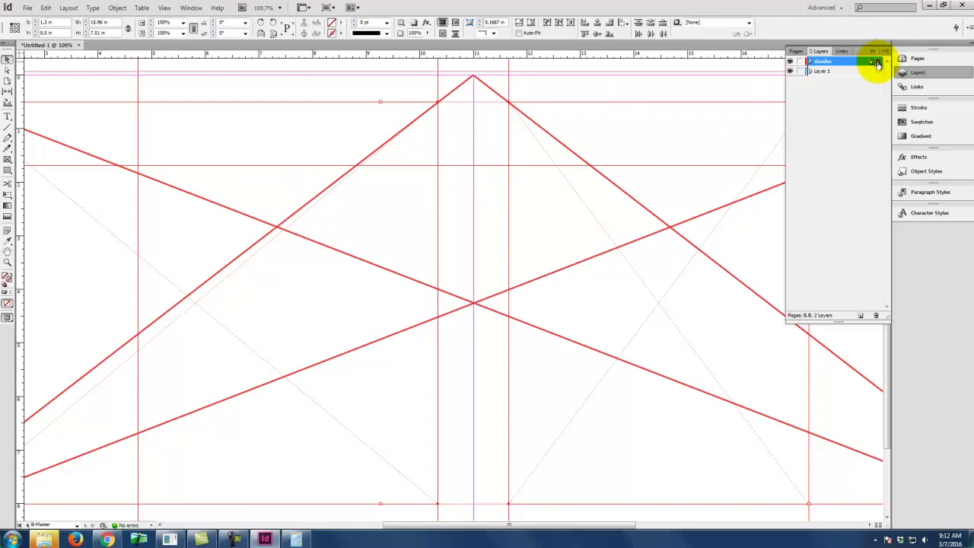
{"action": "left_click_drag", "start_coordinate": [879, 67], "coordinate": [878, 74]}
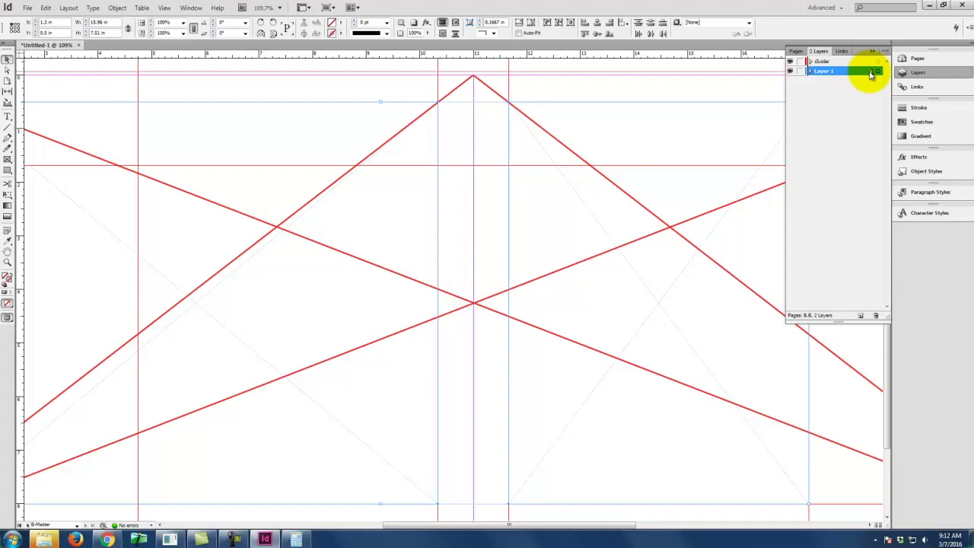
{"action": "left_click", "coordinate": [573, 86]}
{"action": "left_click", "coordinate": [578, 197]}
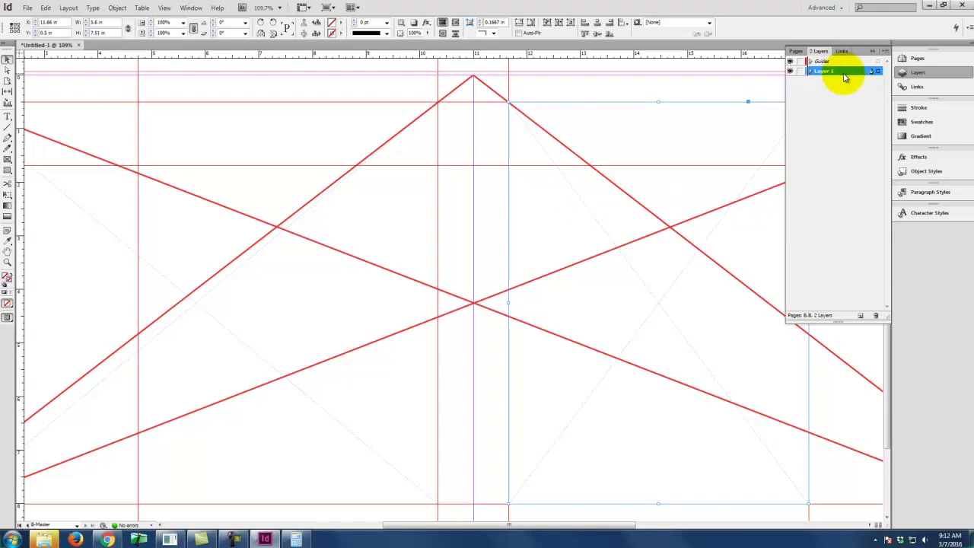
{"action": "left_click", "coordinate": [796, 51]}
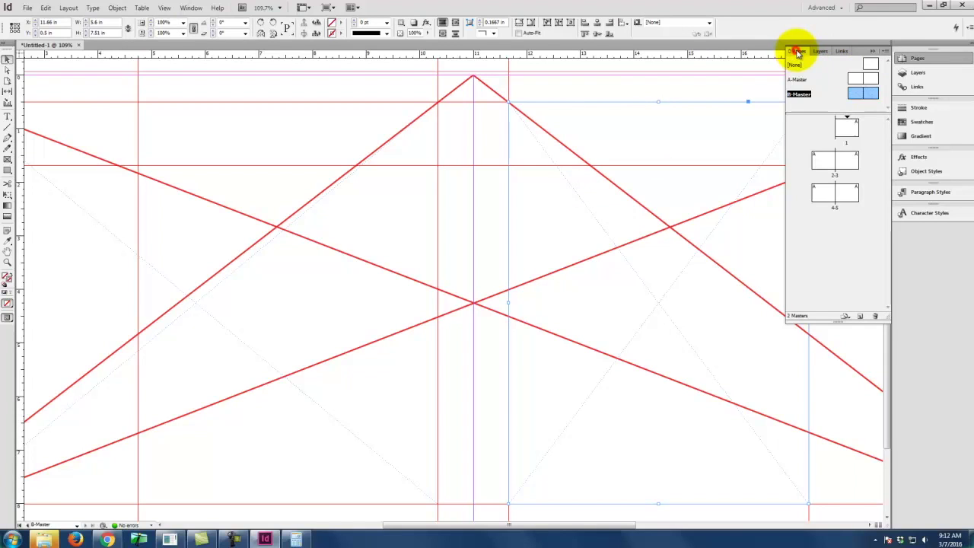
- Go to spread 2-3 and apply B-Master to page 3
{"action": "double_click", "coordinate": [848, 159]}
{"action": "key", "text": "ctrl+minus"}
{"action": "key", "text": "ctrl+minus"}
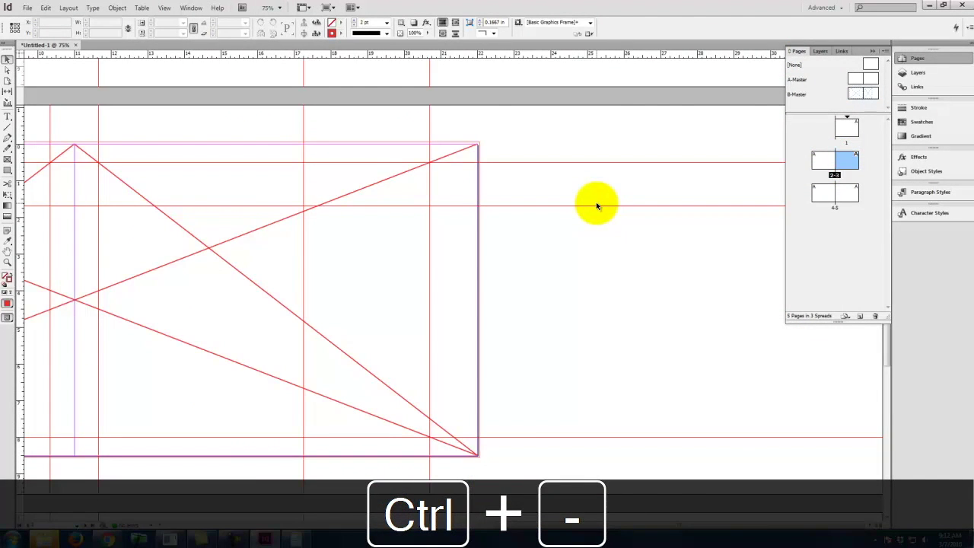
{"action": "key", "text": "ctrl+0"}
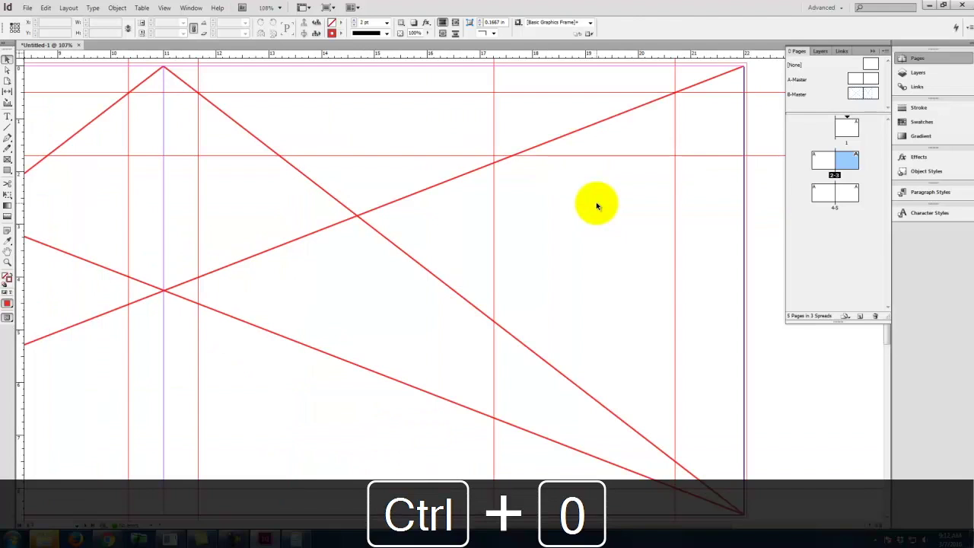
{"action": "key", "text": "ctrl+minus"}
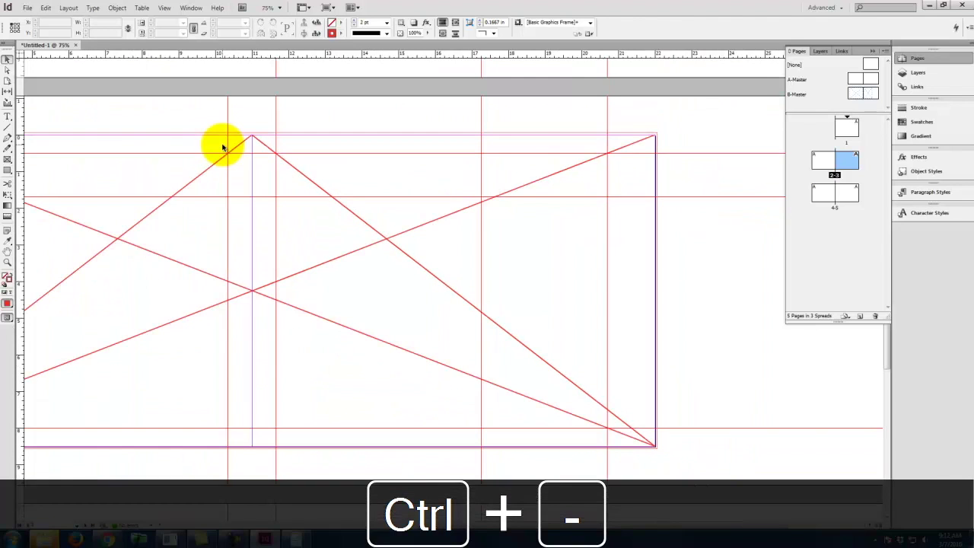
{"action": "key", "text": "space"}
{"action": "left_click_drag", "start_coordinate": [89, 110], "coordinate": [303, 88]}
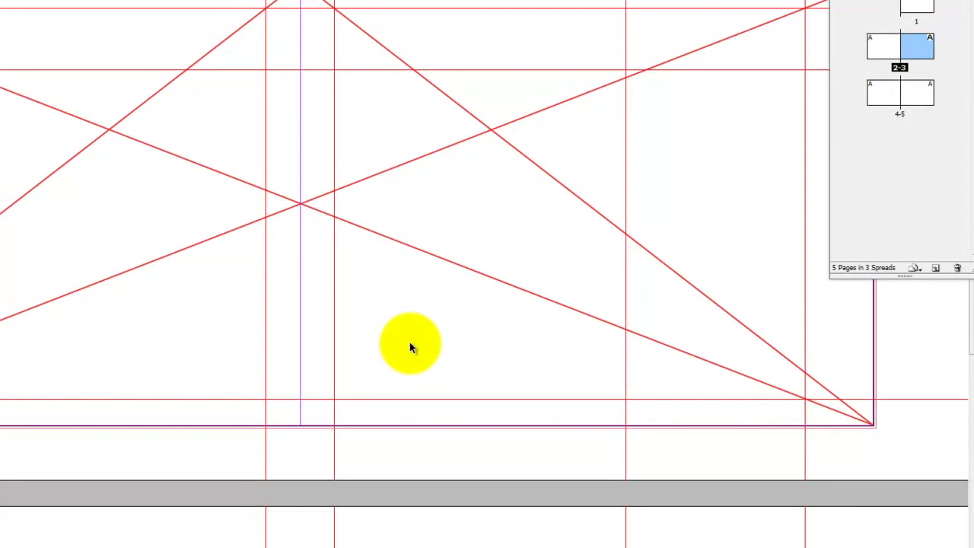
{"action": "right_click", "coordinate": [930, 51]}
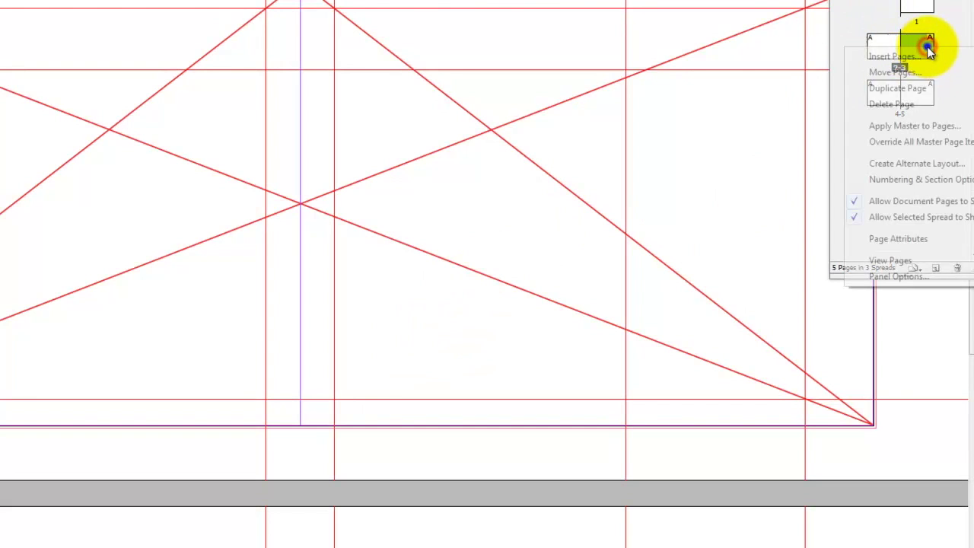
{"action": "left_click", "coordinate": [916, 127]}
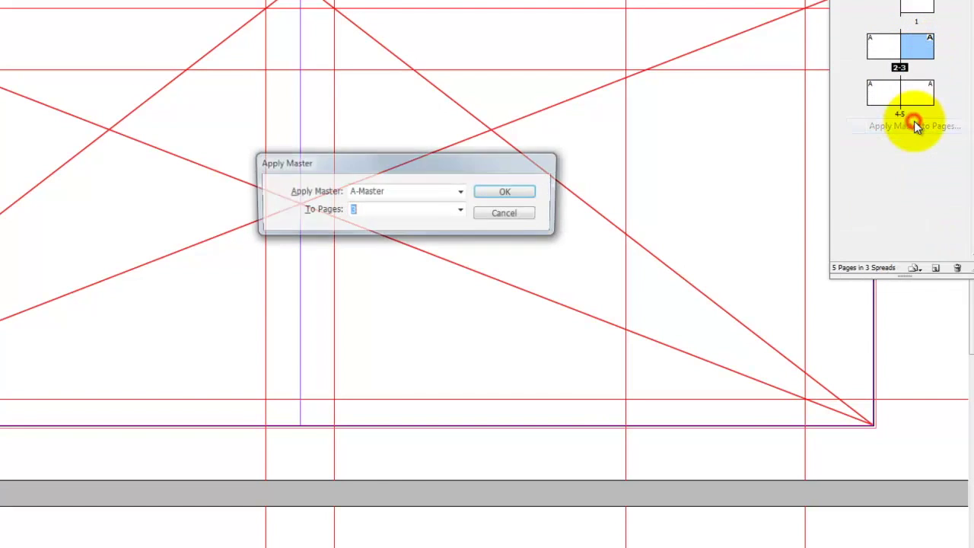
{"action": "left_click", "coordinate": [364, 191]}
{"action": "left_click", "coordinate": [368, 232]}
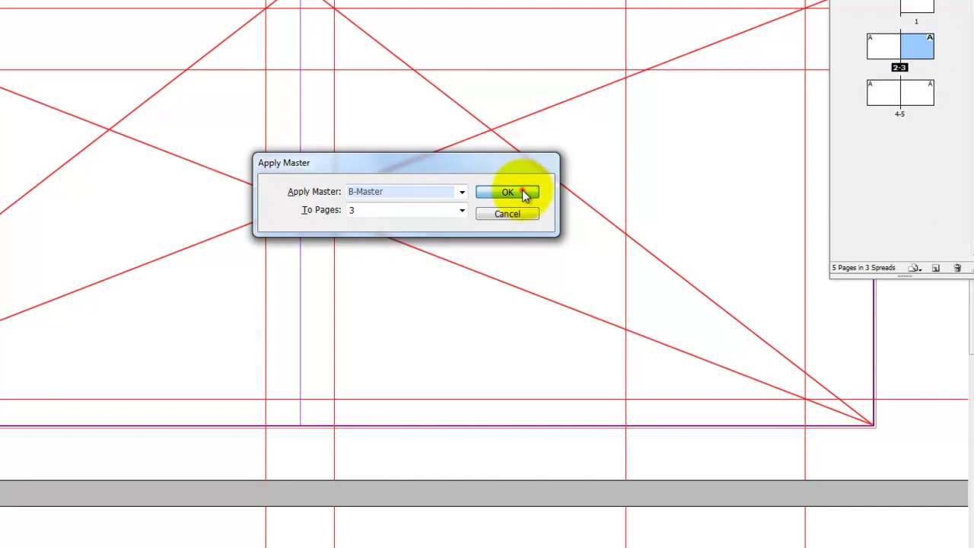
{"action": "left_click", "coordinate": [522, 190]}
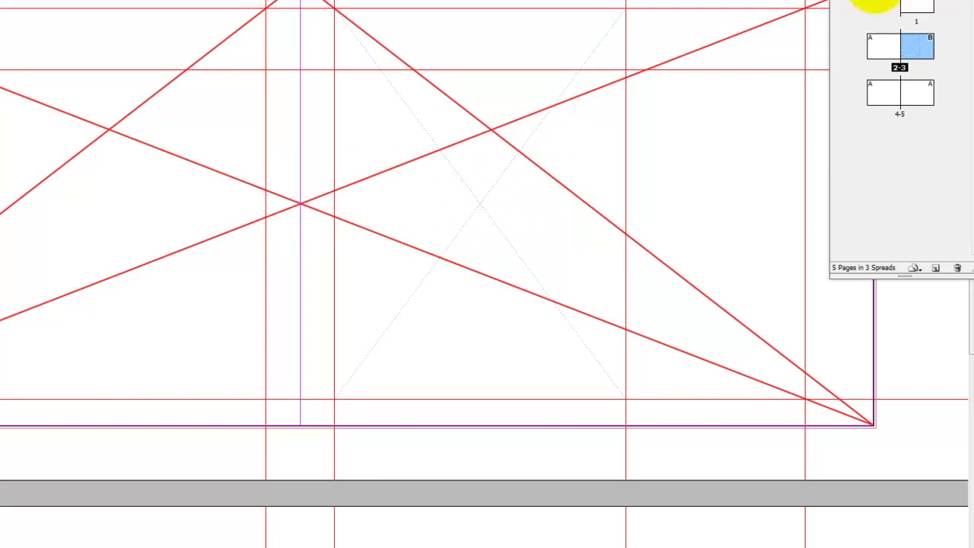
- Apply B-Master to page 2 as well
{"action": "left_click", "coordinate": [894, 48]}
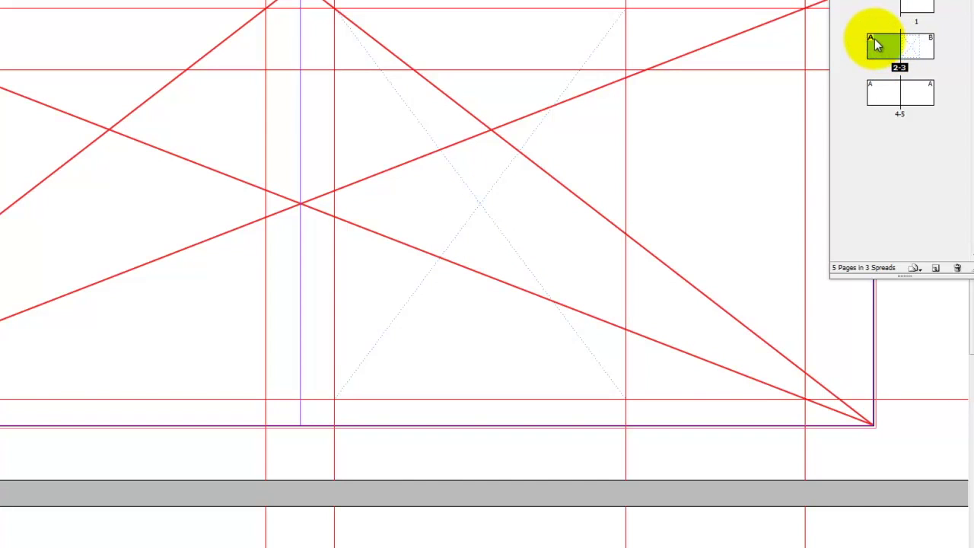
{"action": "right_click", "coordinate": [875, 44]}
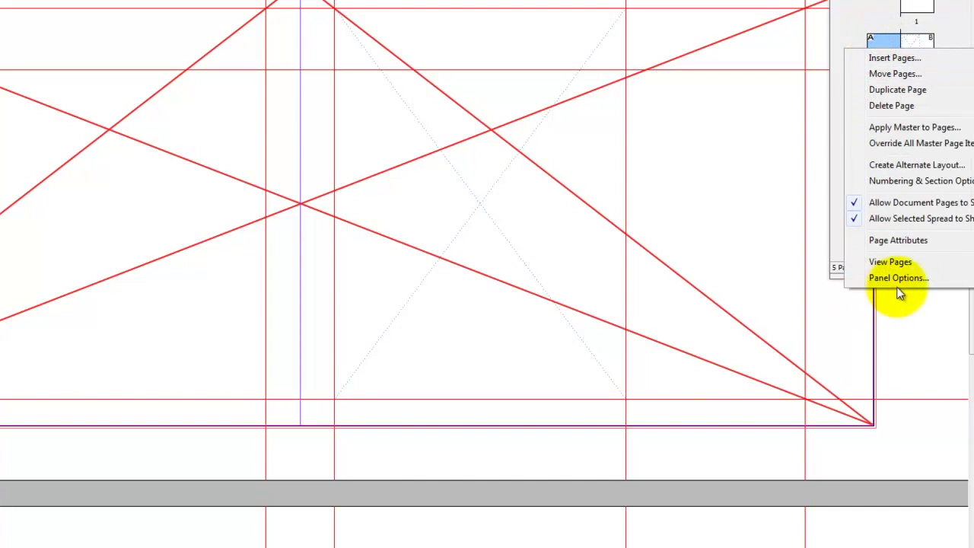
{"action": "left_click", "coordinate": [910, 127]}
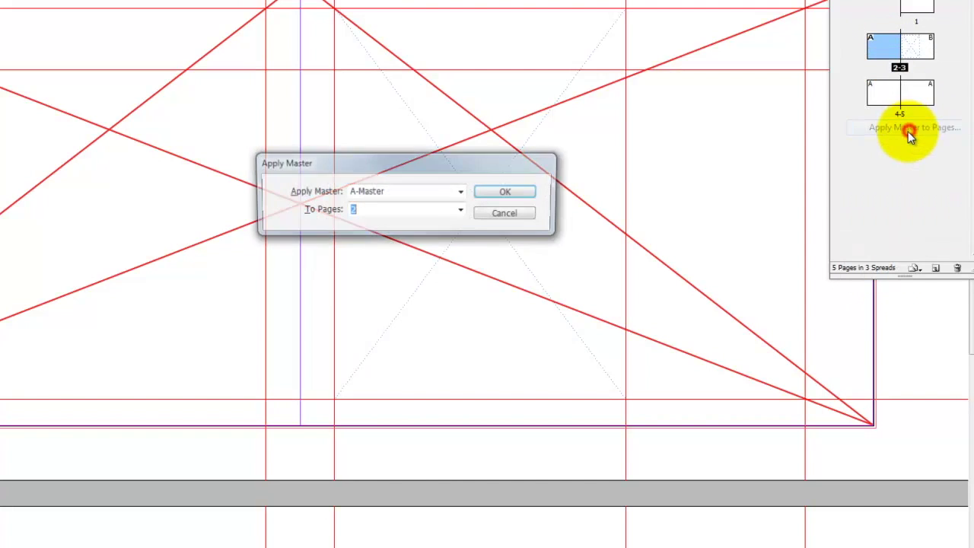
{"action": "left_click", "coordinate": [411, 195]}
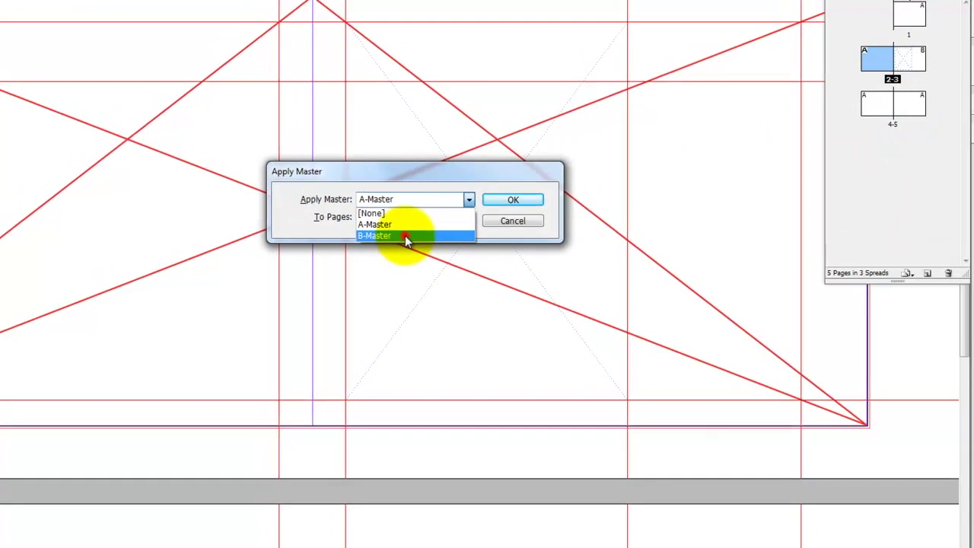
{"action": "left_click", "coordinate": [404, 228]}
{"action": "left_click", "coordinate": [567, 261]}
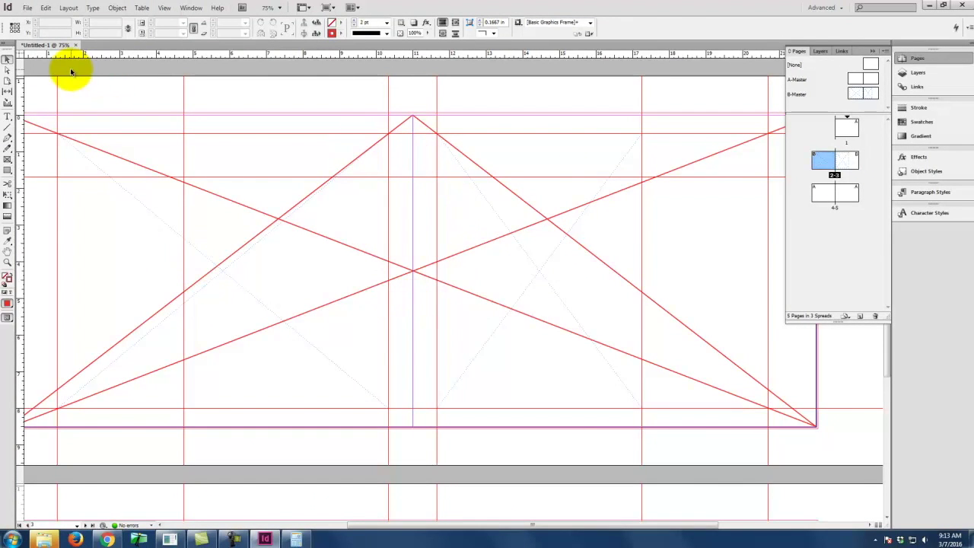
- Place the night city photo in the right frame and fill the frame proportionally
{"action": "left_click", "coordinate": [27, 8]}
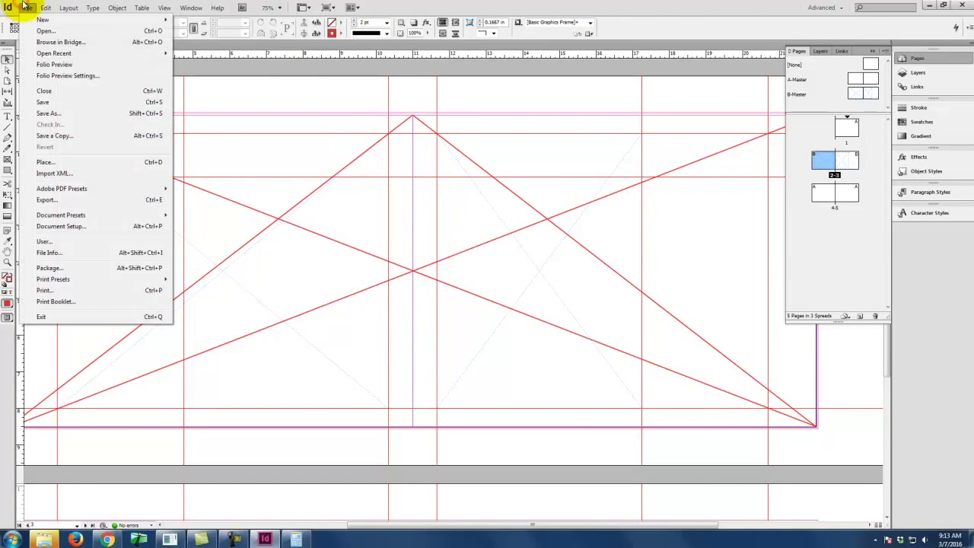
{"action": "left_click", "coordinate": [55, 162]}
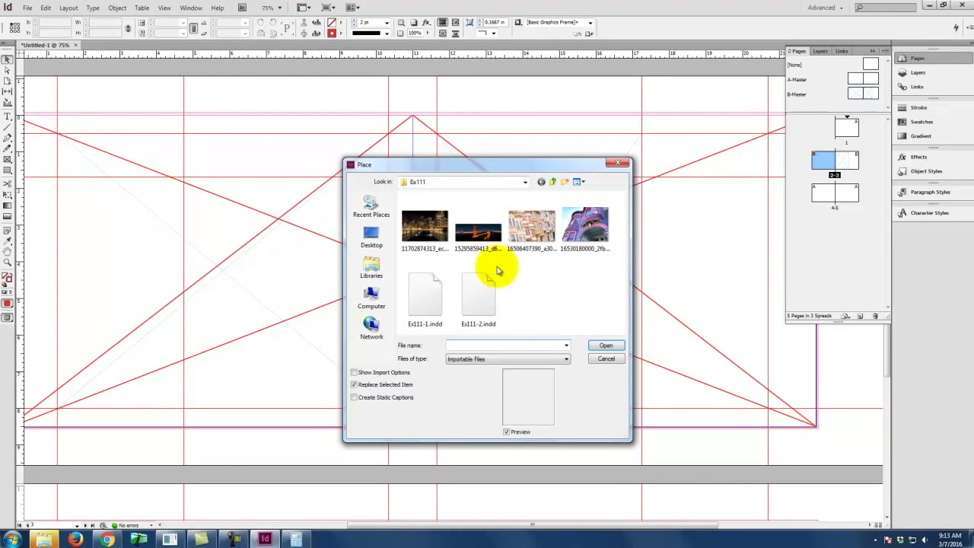
{"action": "left_click", "coordinate": [421, 227]}
{"action": "left_click", "coordinate": [607, 345]}
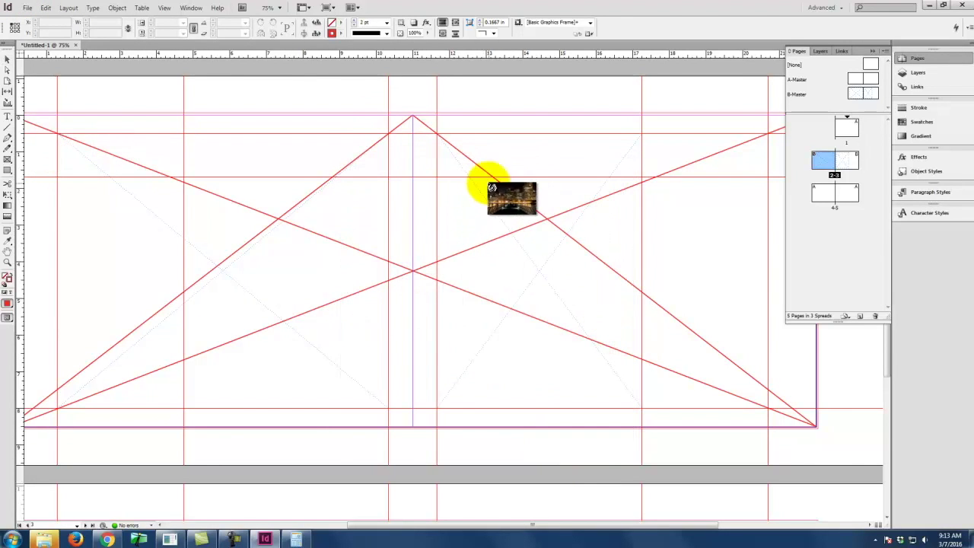
{"action": "left_click_drag", "start_coordinate": [480, 196], "coordinate": [480, 196]}
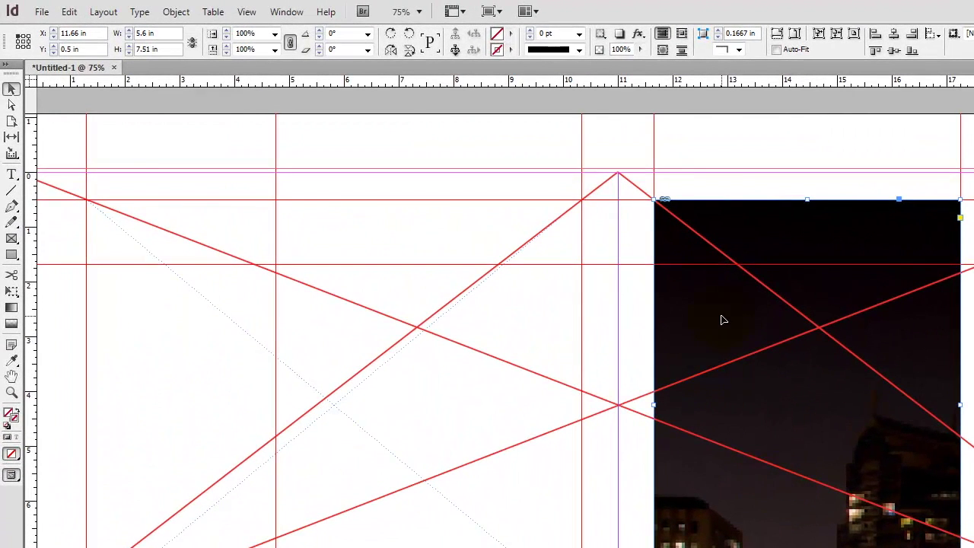
{"action": "right_click", "coordinate": [723, 320]}
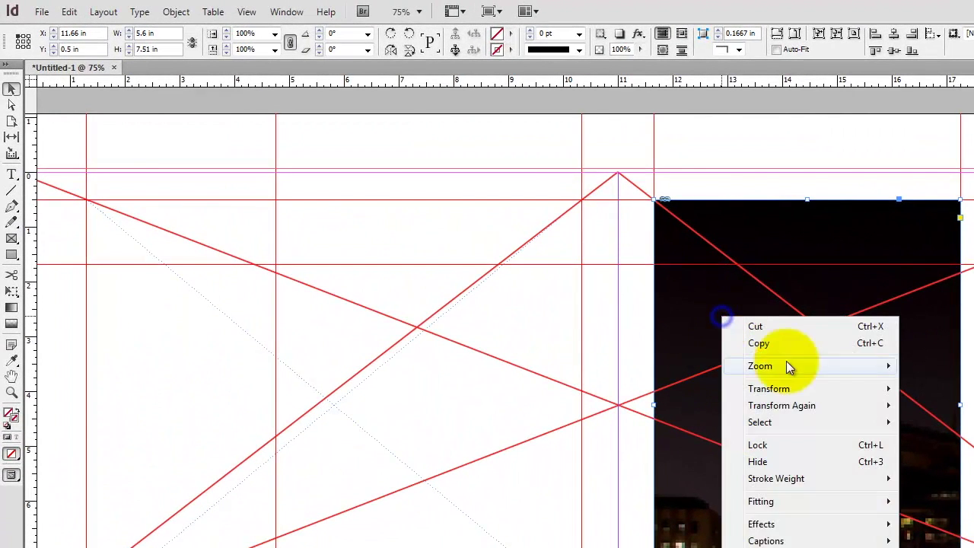
{"action": "mouse_move", "coordinate": [781, 504]}
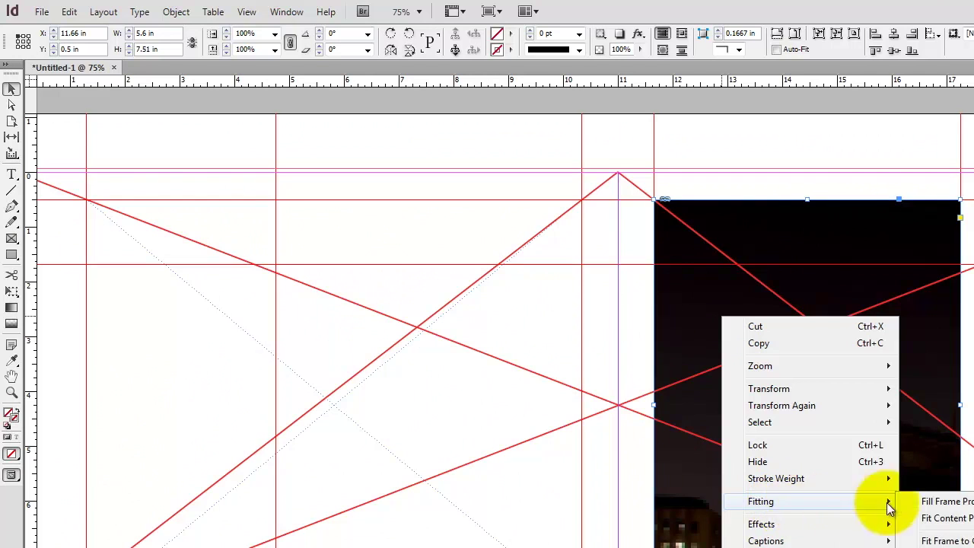
{"action": "left_click", "coordinate": [958, 505]}
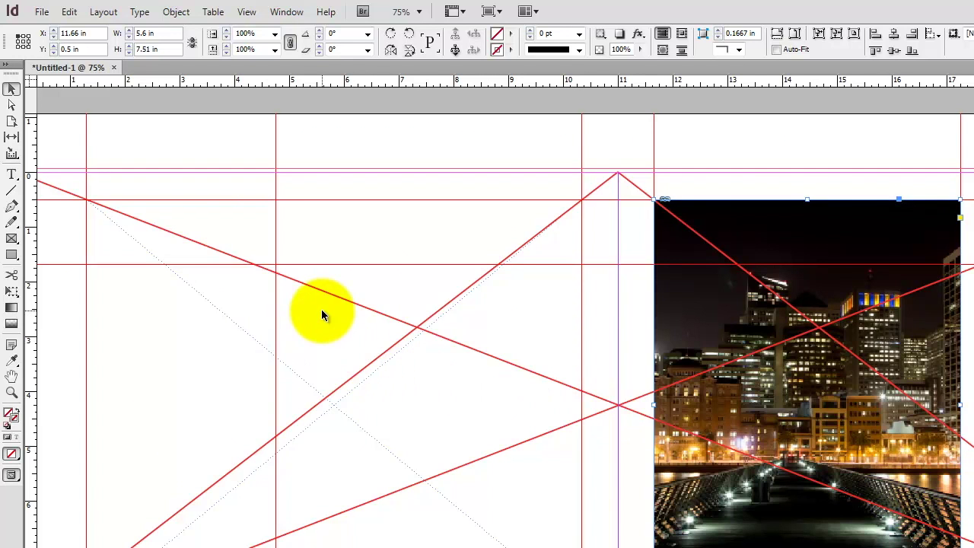
{"action": "left_click", "coordinate": [205, 299]}
- Place the buildings photo into the left frame
{"action": "left_click", "coordinate": [41, 11]}
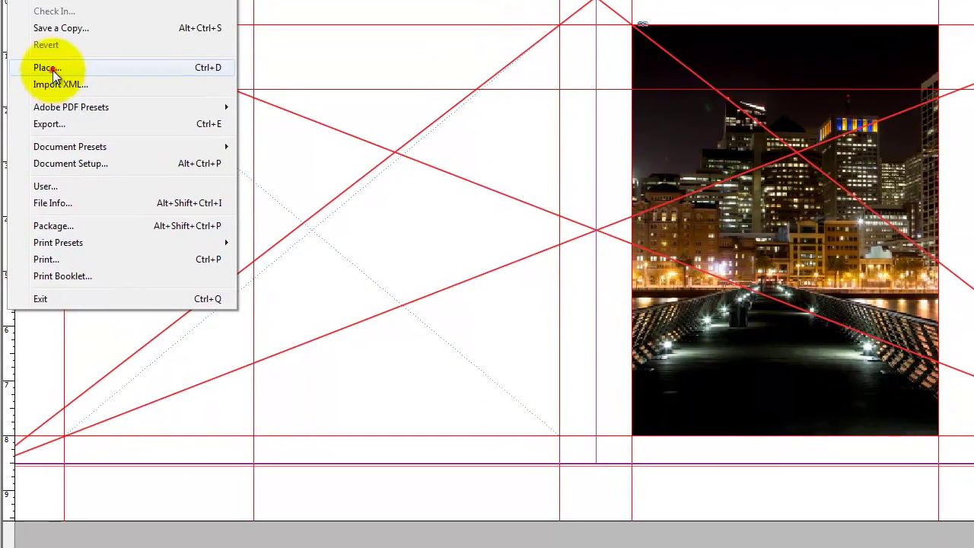
{"action": "left_click", "coordinate": [75, 242]}
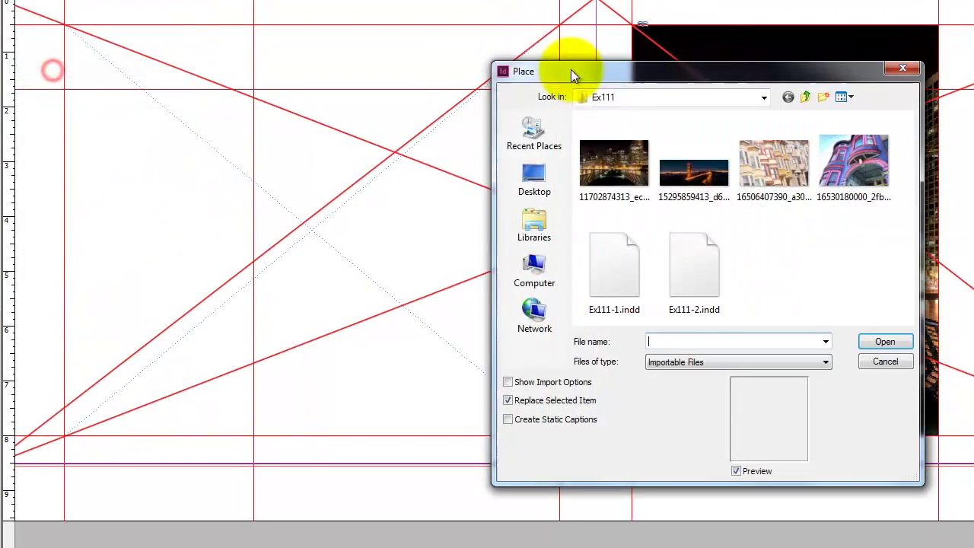
{"action": "left_click", "coordinate": [794, 182]}
{"action": "left_click", "coordinate": [885, 342]}
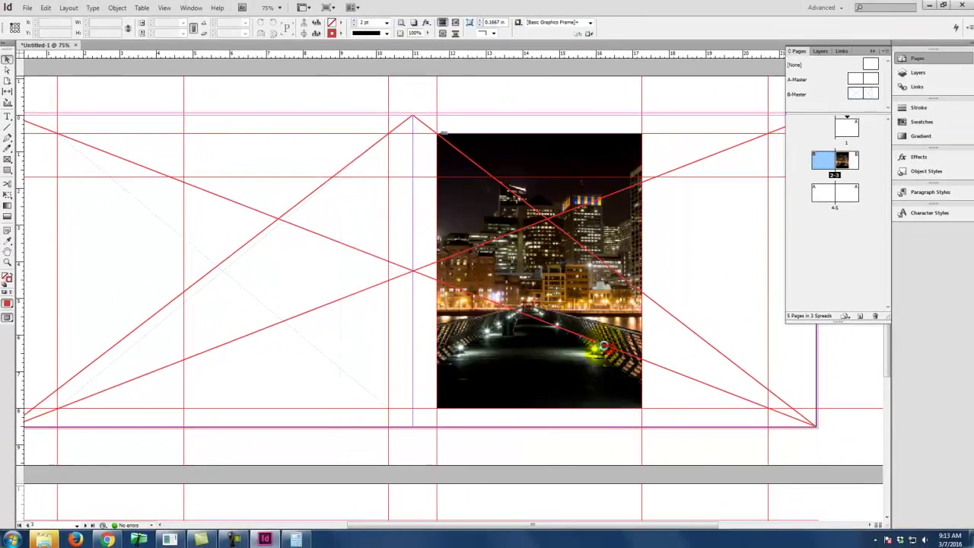
{"action": "left_click", "coordinate": [88, 190]}
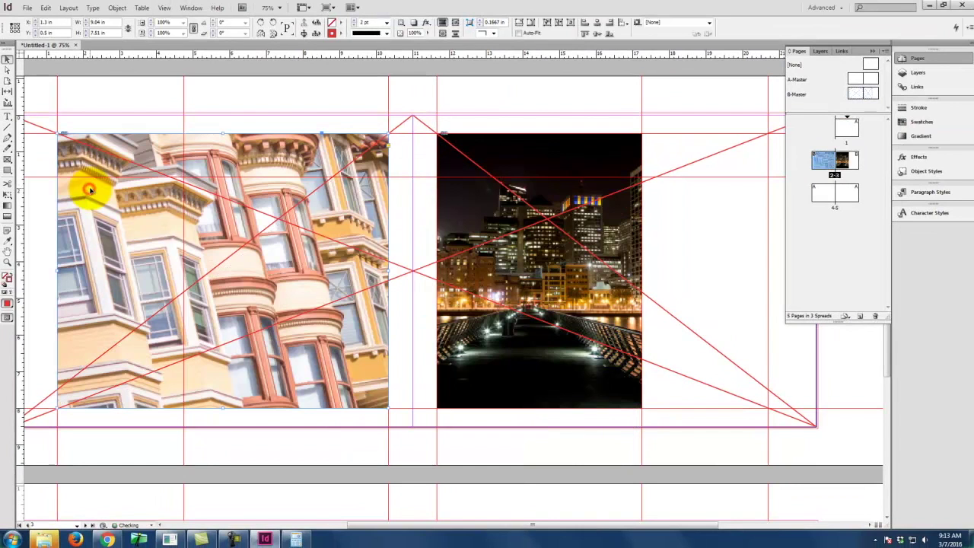
- Make the buildings photo fill its frame proportionally
{"action": "right_click", "coordinate": [129, 208]}
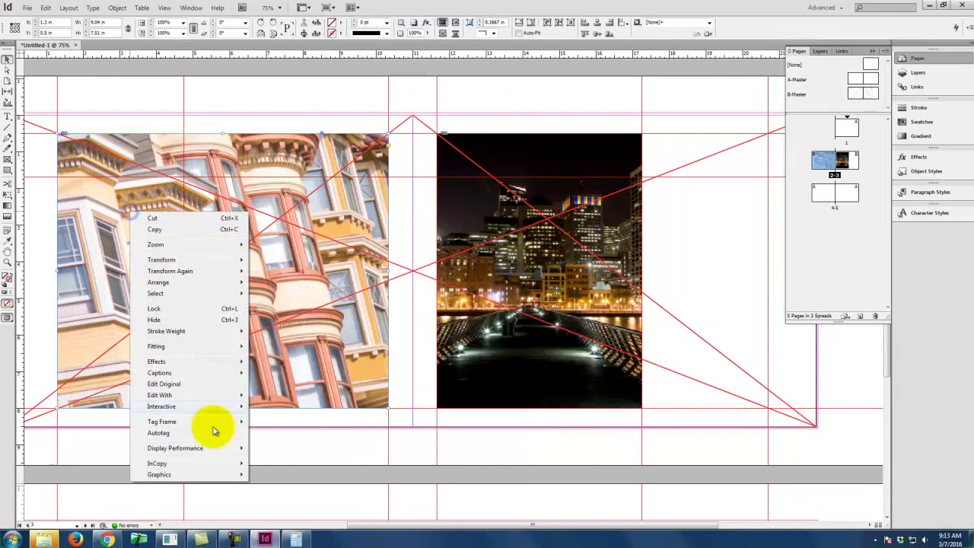
{"action": "mouse_move", "coordinate": [182, 347]}
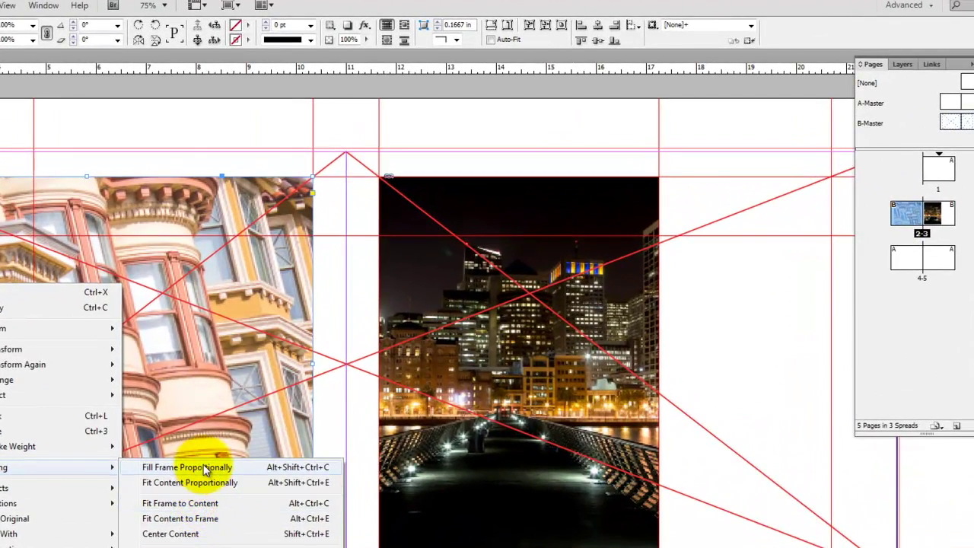
{"action": "left_click", "coordinate": [194, 466]}
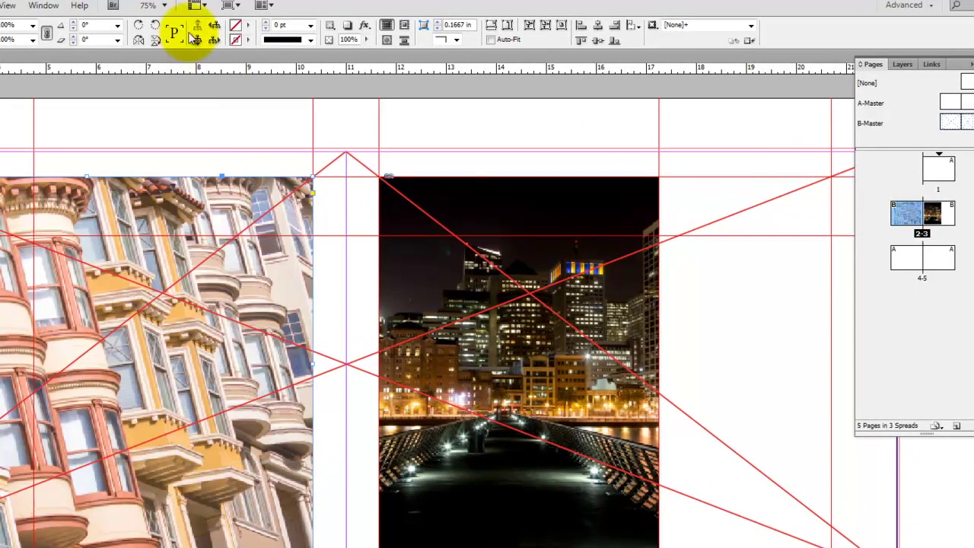
{"action": "left_click", "coordinate": [189, 133]}
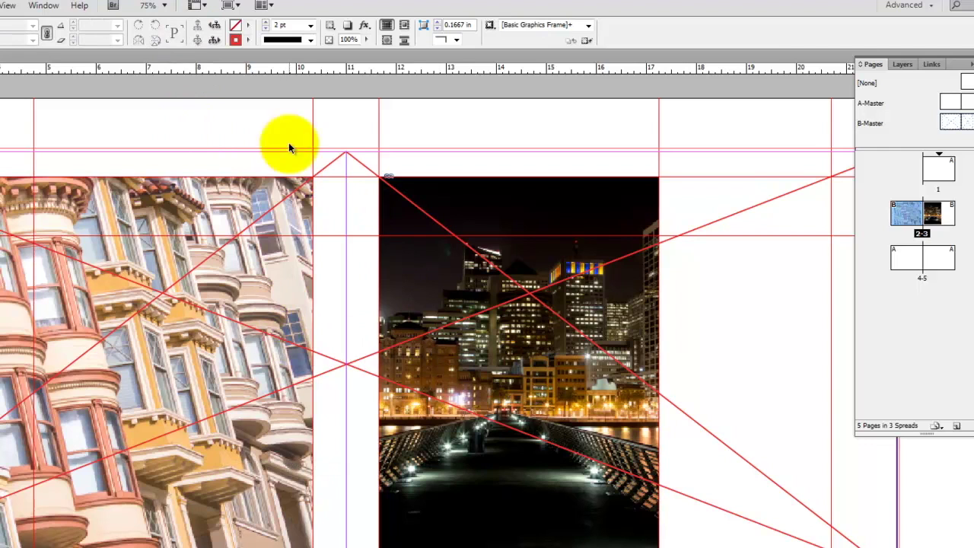
- Switch to Preview screen mode and open the B-Master spread for editing
{"action": "left_click", "coordinate": [7, 5]}
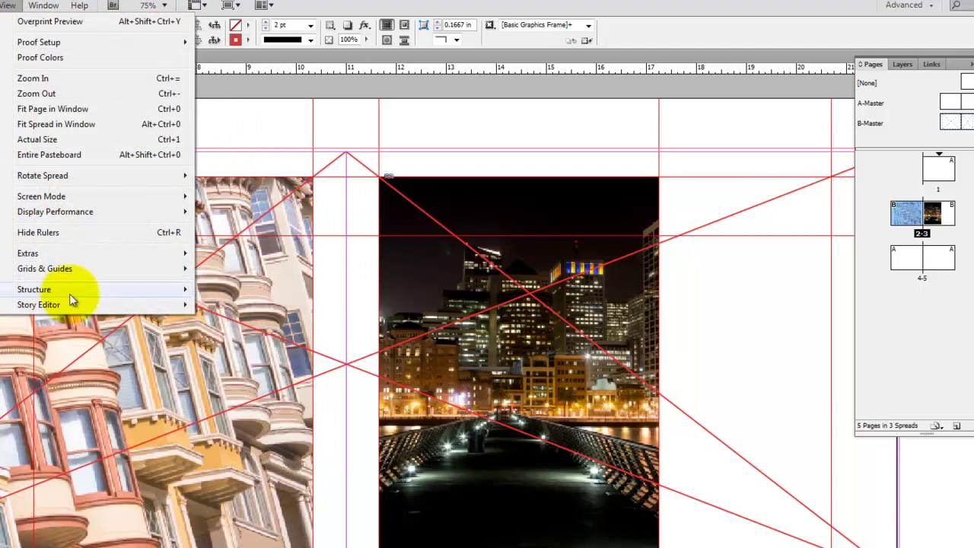
{"action": "mouse_move", "coordinate": [65, 197]}
{"action": "left_click", "coordinate": [222, 211]}
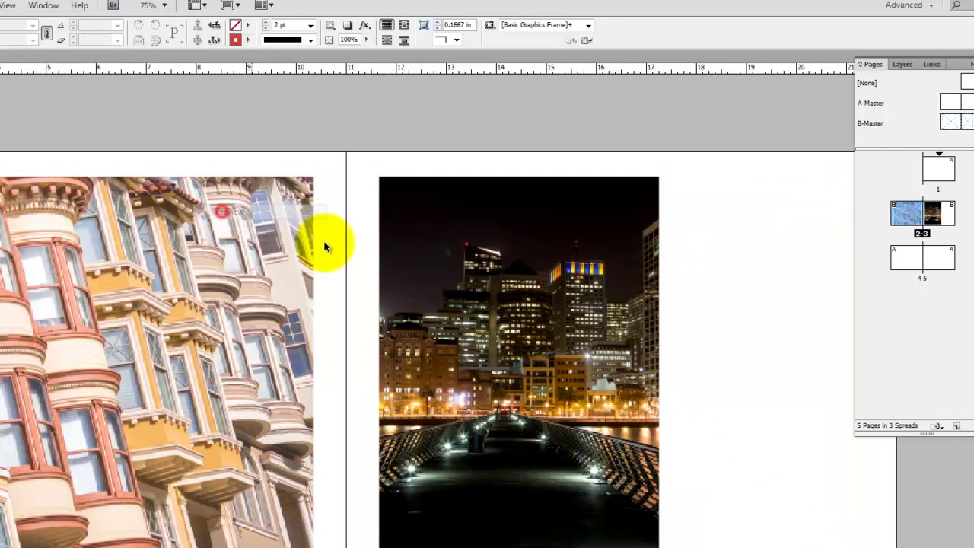
{"action": "left_click", "coordinate": [508, 164]}
{"action": "left_click", "coordinate": [578, 478]}
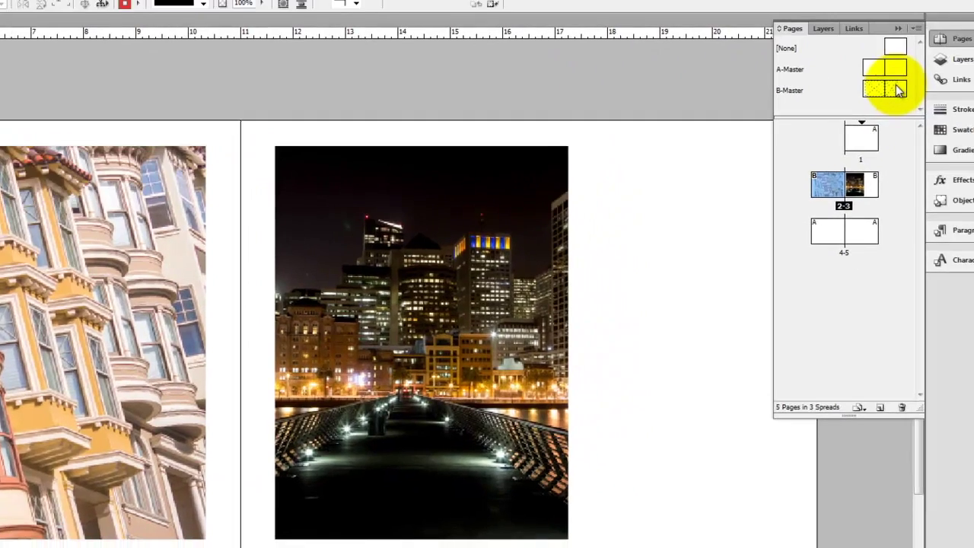
{"action": "double_click", "coordinate": [915, 97]}
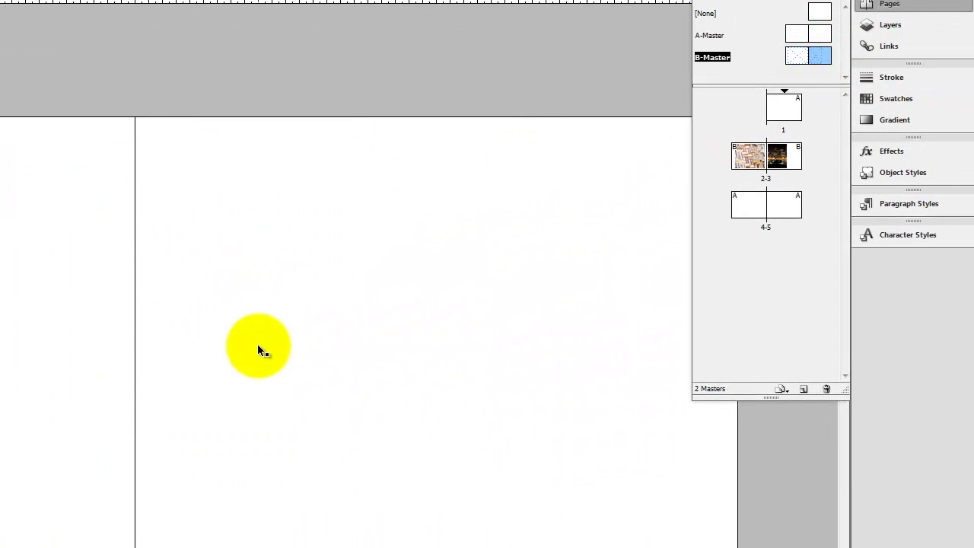
{"action": "left_click", "coordinate": [816, 50]}
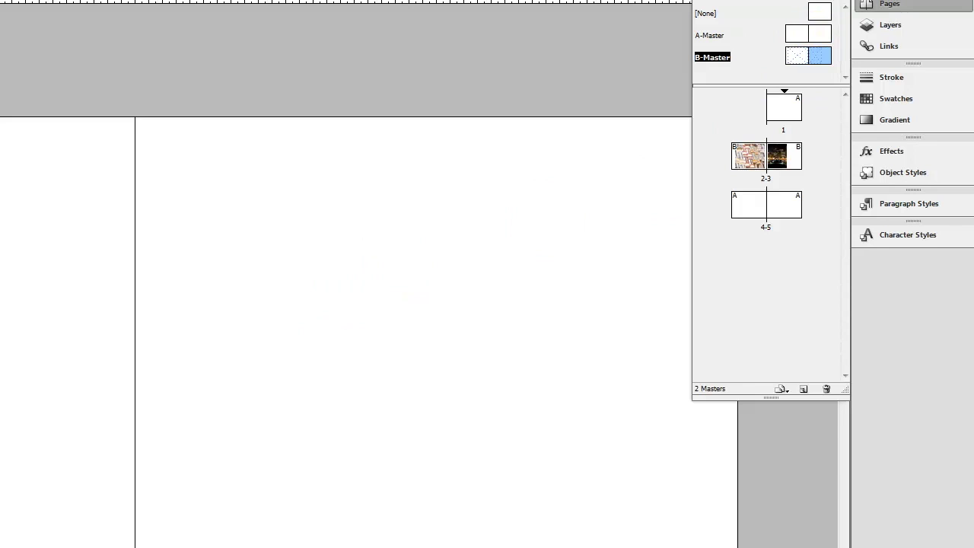
- Return to Normal screen mode and zoom to 125% on the upper right of the right page
{"action": "left_click", "coordinate": [165, 7]}
{"action": "left_click", "coordinate": [301, 150]}
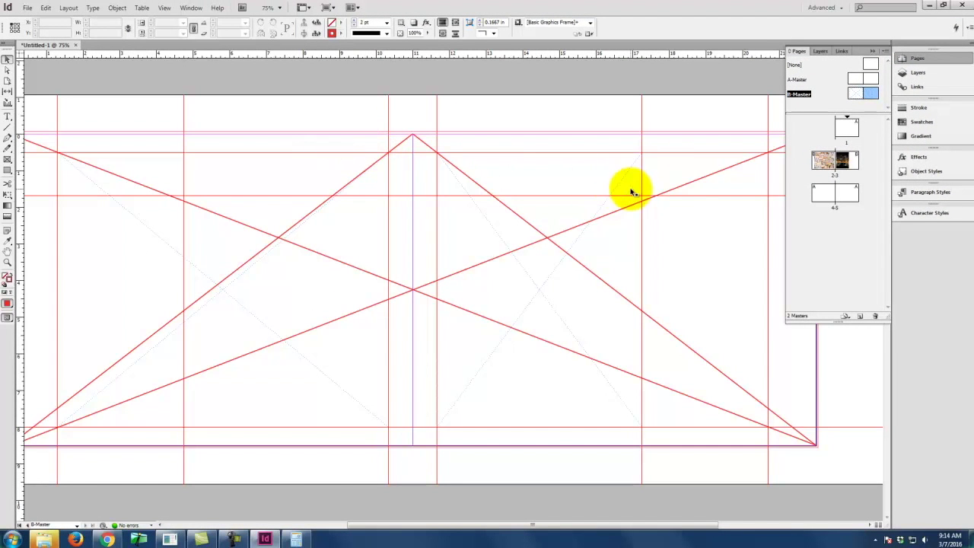
{"action": "key", "text": "space"}
{"action": "left_click_drag", "start_coordinate": [718, 232], "coordinate": [544, 203]}
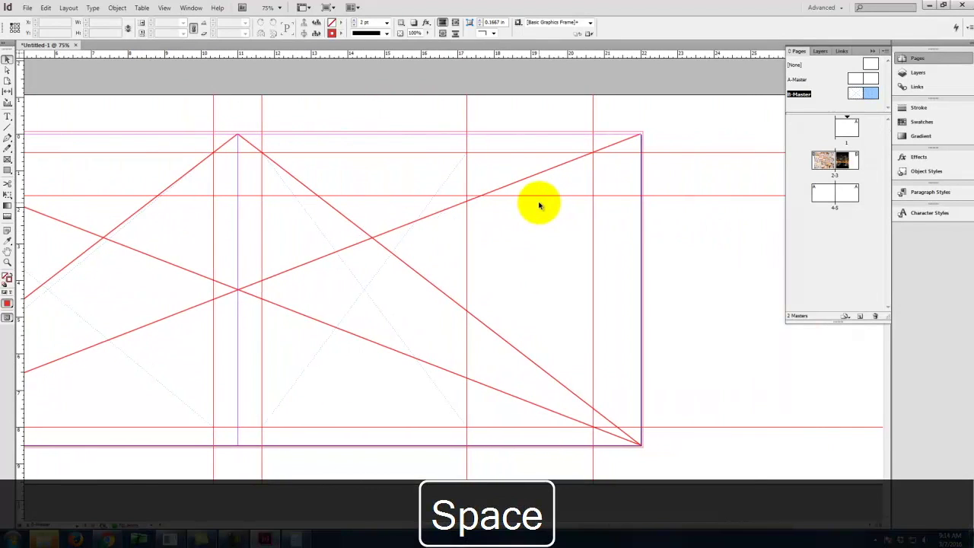
{"action": "key", "text": "ctrl+equal"}
{"action": "key", "text": "space"}
{"action": "left_click_drag", "start_coordinate": [581, 231], "coordinate": [365, 334]}
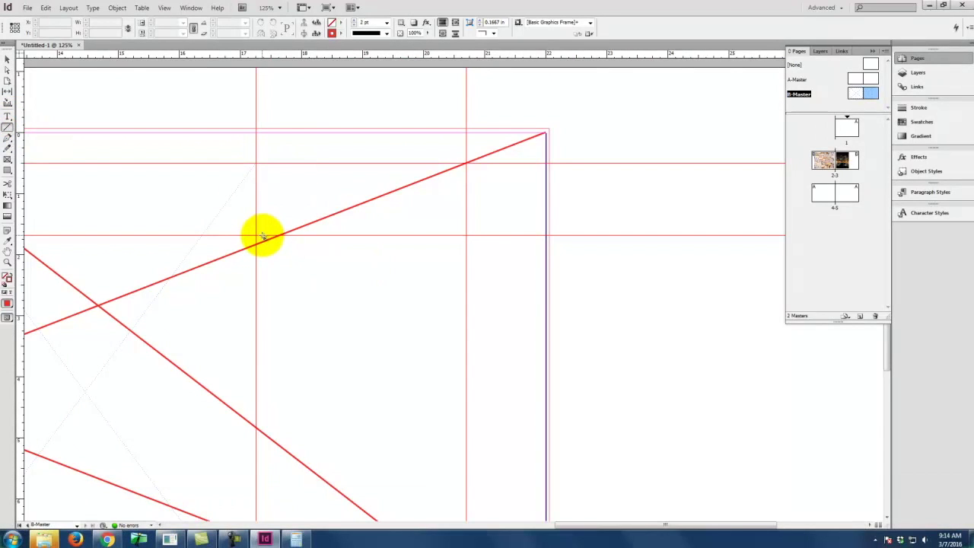
- Draw a 1 pt black horizontal line between the vertical guides, then a text frame above it
{"action": "left_click_drag", "start_coordinate": [261, 237], "coordinate": [462, 243]}
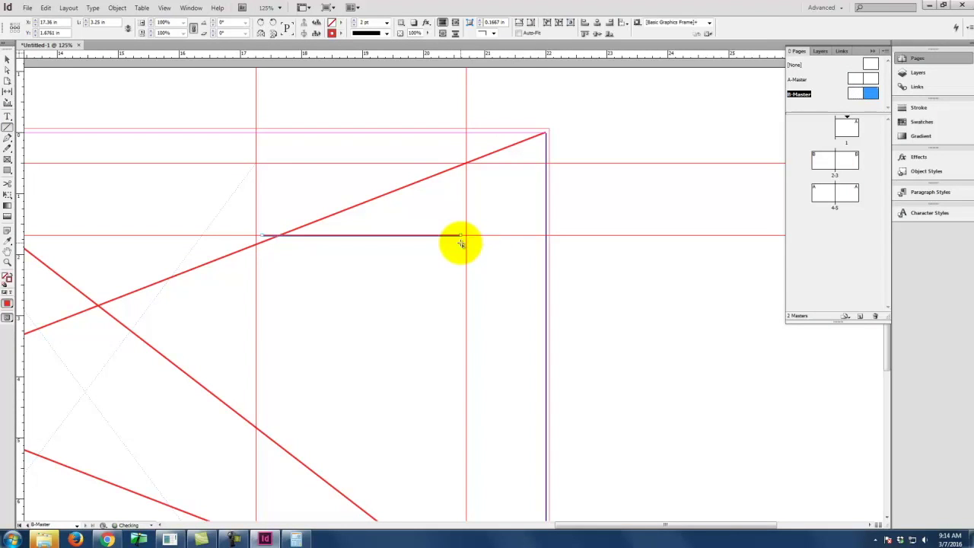
{"action": "double_click", "coordinate": [8, 278]}
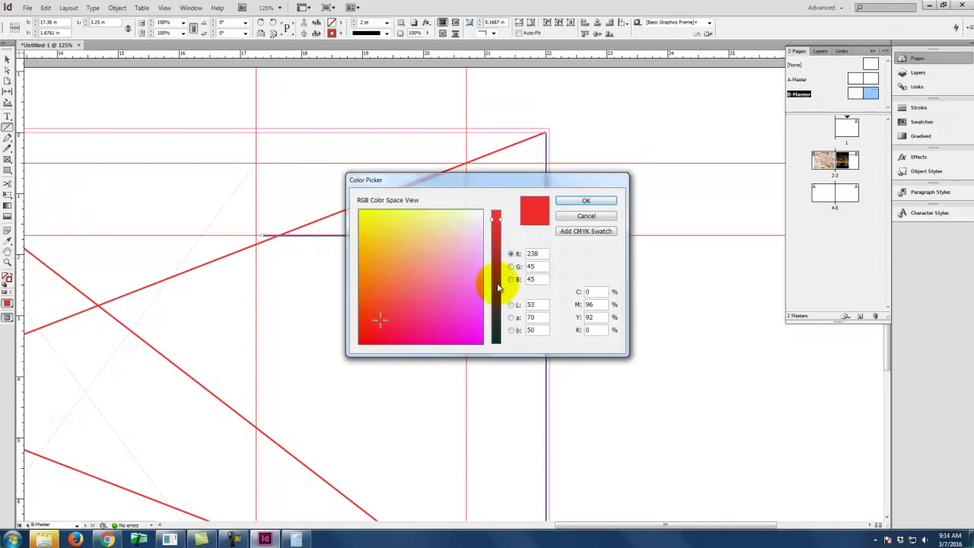
{"action": "left_click_drag", "start_coordinate": [498, 288], "coordinate": [500, 365]}
{"action": "left_click_drag", "start_coordinate": [446, 289], "coordinate": [327, 391]}
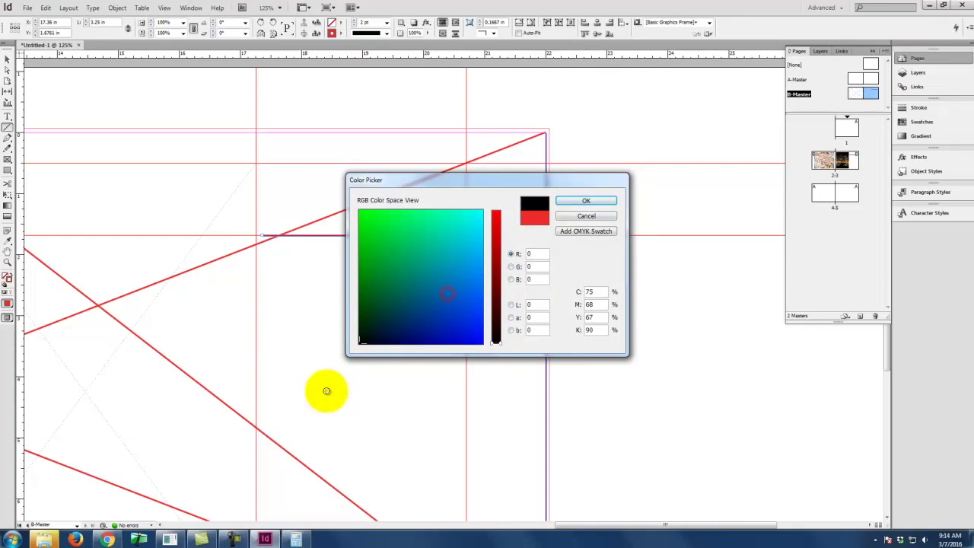
{"action": "left_click", "coordinate": [586, 202]}
{"action": "left_click", "coordinate": [918, 108]}
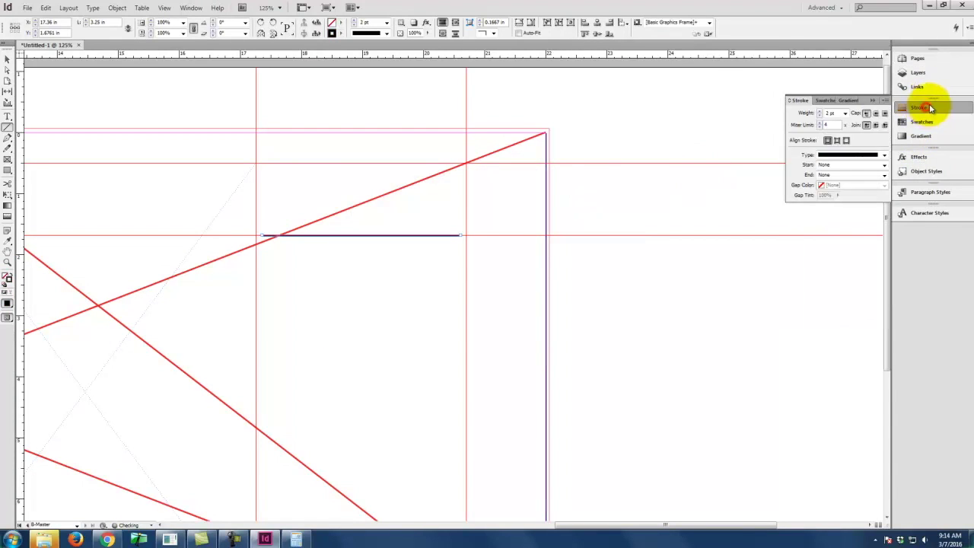
{"action": "left_click", "coordinate": [822, 123]}
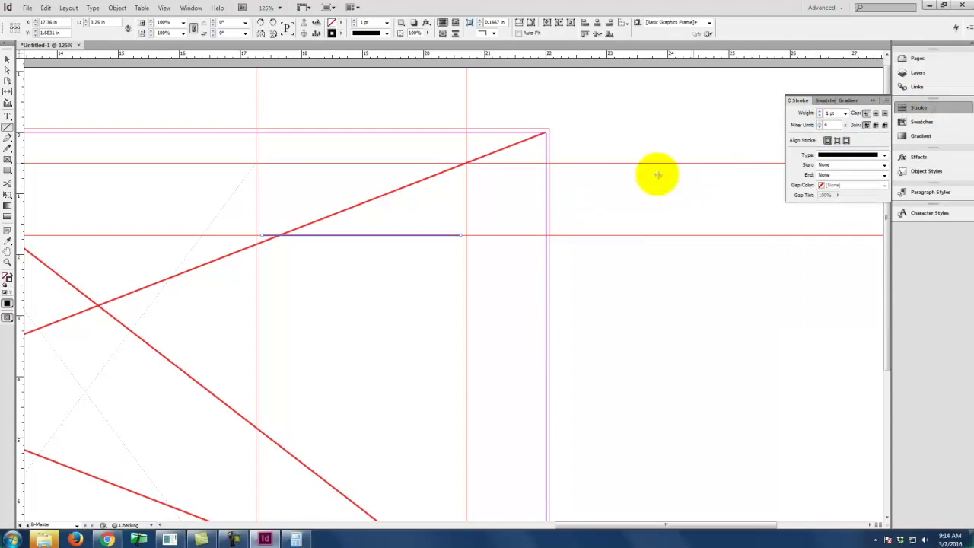
{"action": "left_click", "coordinate": [7, 116]}
{"action": "left_click_drag", "start_coordinate": [268, 173], "coordinate": [450, 191]}
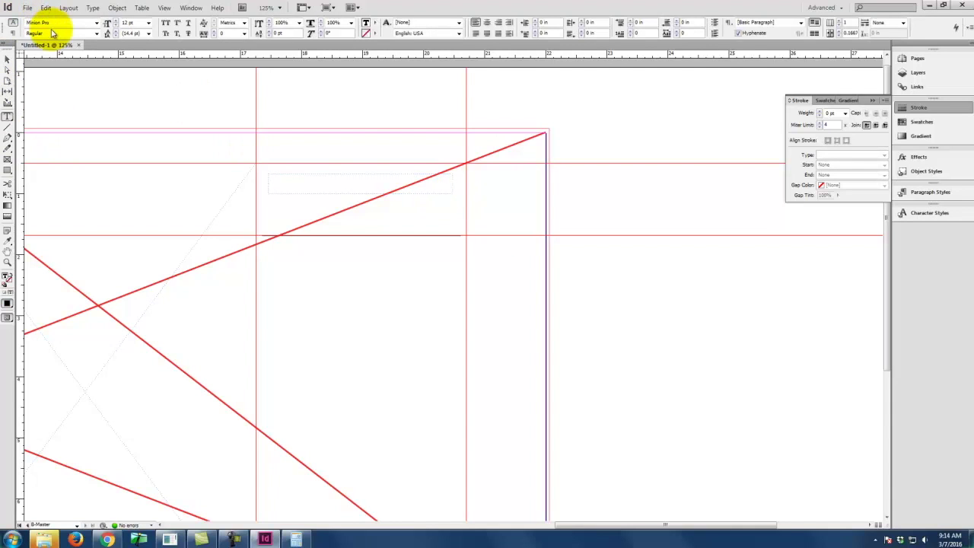
- Set the font to Arial Bold and type MONDRIAN MUSEUM in the text frame
{"action": "left_click", "coordinate": [69, 23]}
{"action": "left_click", "coordinate": [95, 23]}
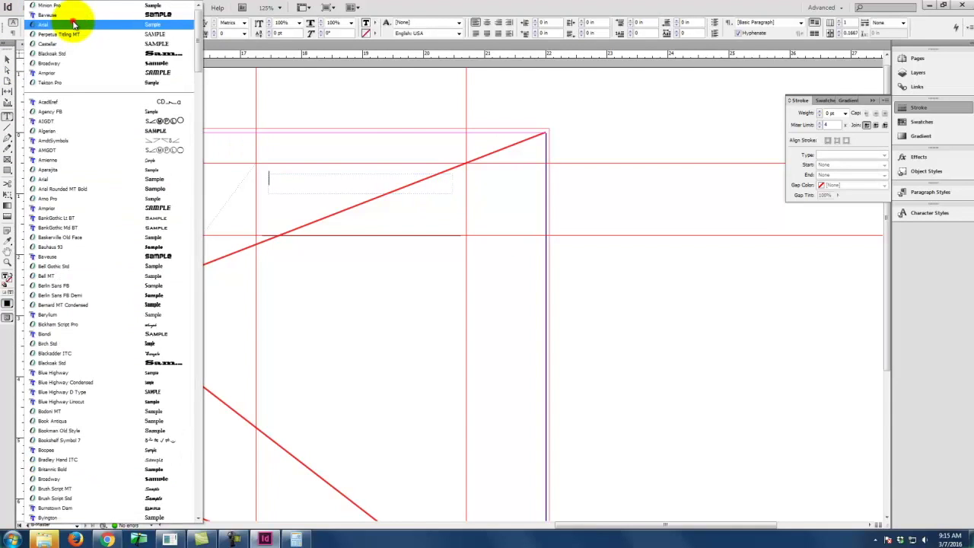
{"action": "left_click", "coordinate": [74, 25]}
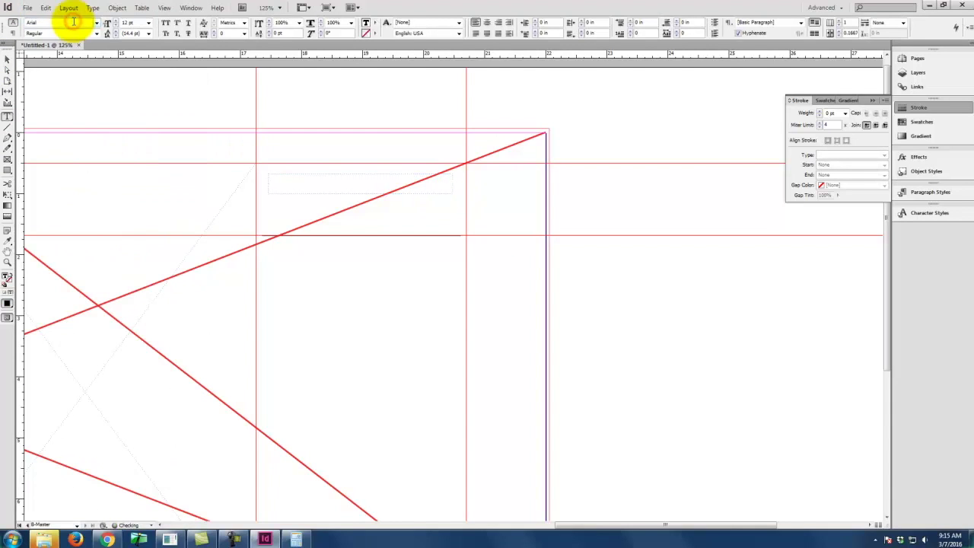
{"action": "left_click", "coordinate": [271, 183]}
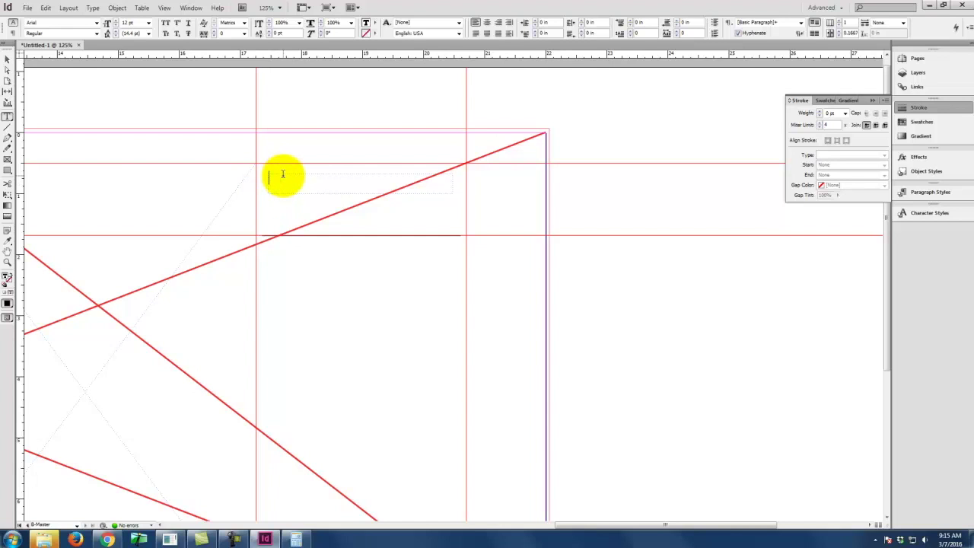
{"action": "left_click", "coordinate": [93, 34]}
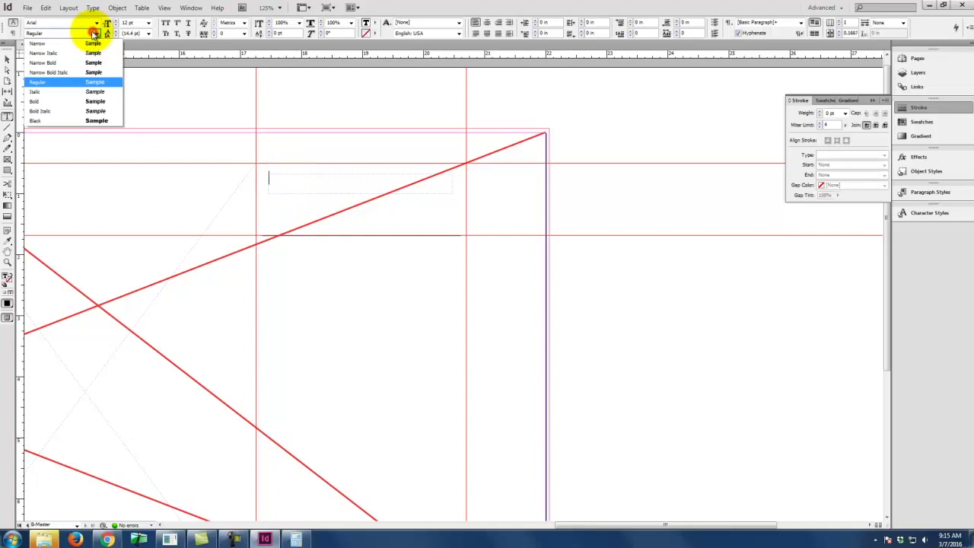
{"action": "left_click", "coordinate": [54, 100]}
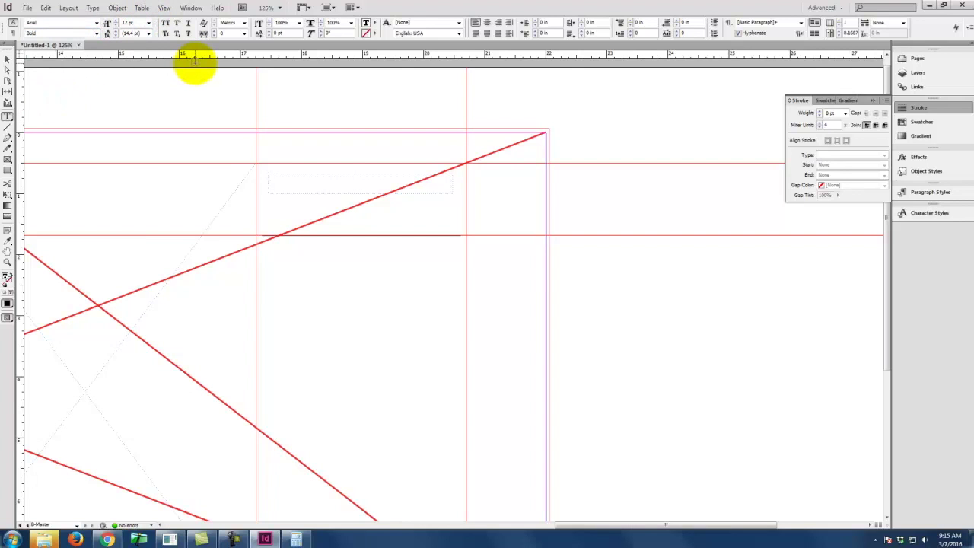
{"action": "type", "text": "mm"}
{"action": "key", "text": "BackSpace"}
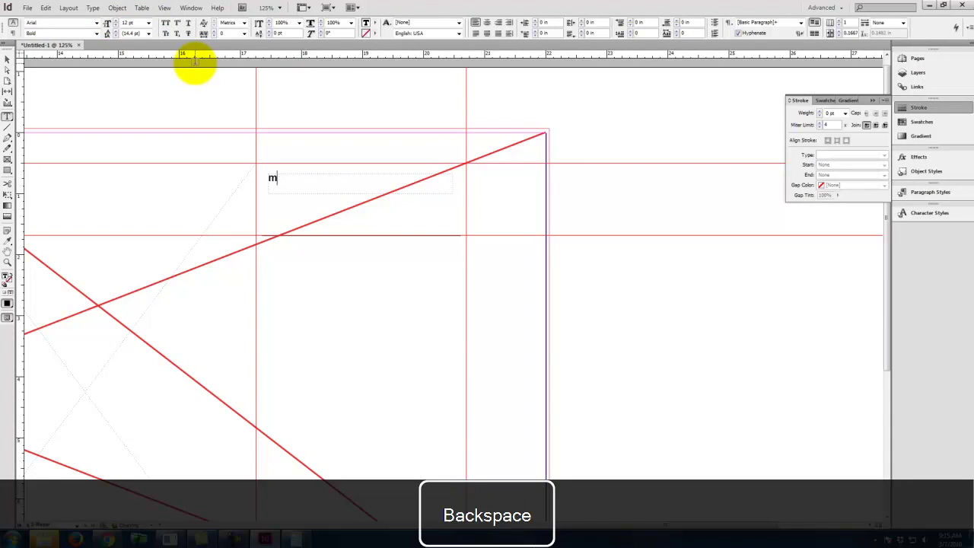
{"action": "type", "text": "MONDRIAN MUSEUM"}
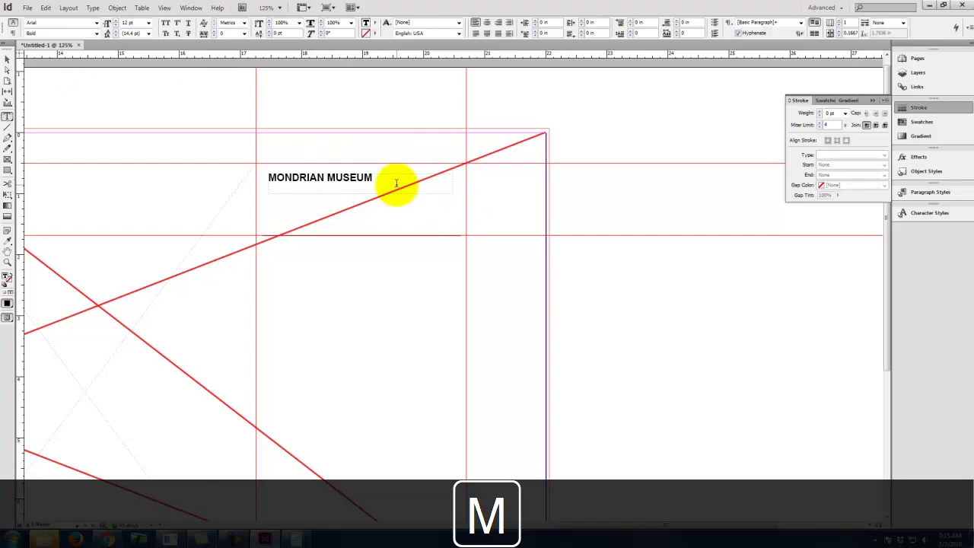
- Enlarge the MONDRIAN MUSEUM title to 21 pt
{"action": "left_click_drag", "start_coordinate": [392, 182], "coordinate": [259, 162]}
{"action": "left_click", "coordinate": [110, 20]}
{"action": "left_click", "coordinate": [110, 21]}
{"action": "left_click", "coordinate": [110, 21]}
{"action": "left_click", "coordinate": [115, 22]}
{"action": "left_click", "coordinate": [115, 22]}
{"action": "left_click", "coordinate": [115, 22]}
{"action": "left_click", "coordinate": [115, 22]}
{"action": "left_click", "coordinate": [115, 22]}
{"action": "left_click", "coordinate": [115, 22]}
{"action": "left_click", "coordinate": [450, 189]}
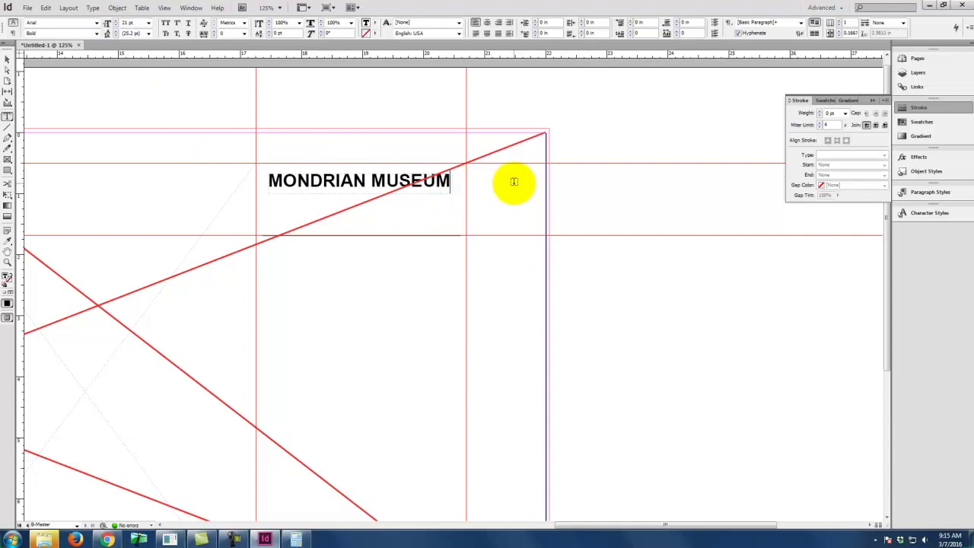
{"action": "left_click", "coordinate": [7, 58]}
- Fit the title frame to its text and paste a copy just beneath it
{"action": "left_click_drag", "start_coordinate": [360, 194], "coordinate": [360, 189]}
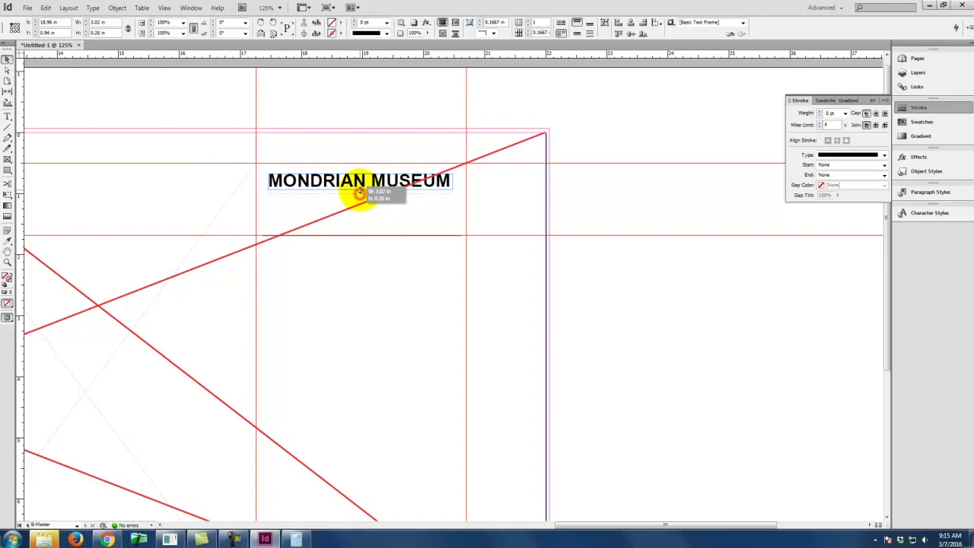
{"action": "key", "text": "ctrl+c"}
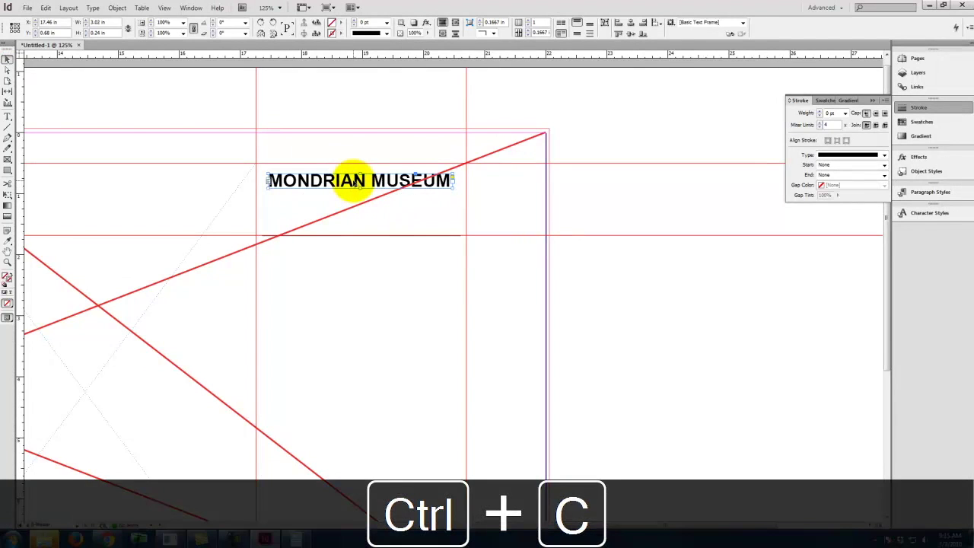
{"action": "key", "text": "ctrl+v"}
{"action": "left_click_drag", "start_coordinate": [438, 310], "coordinate": [341, 202]}
- Restyle the copied line as Arial Regular at a smaller size
{"action": "double_click", "coordinate": [343, 200]}
{"action": "key", "text": "ctrl+a"}
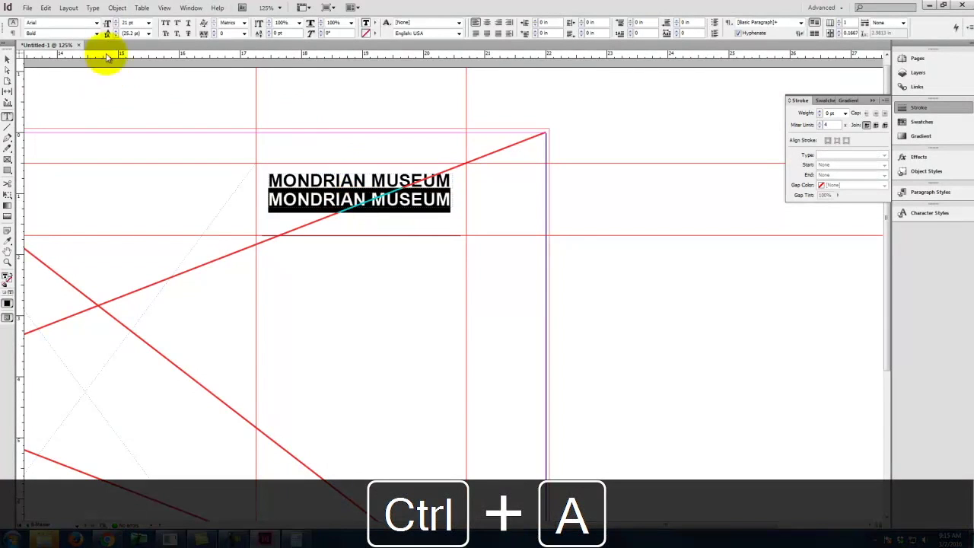
{"action": "left_click", "coordinate": [98, 33]}
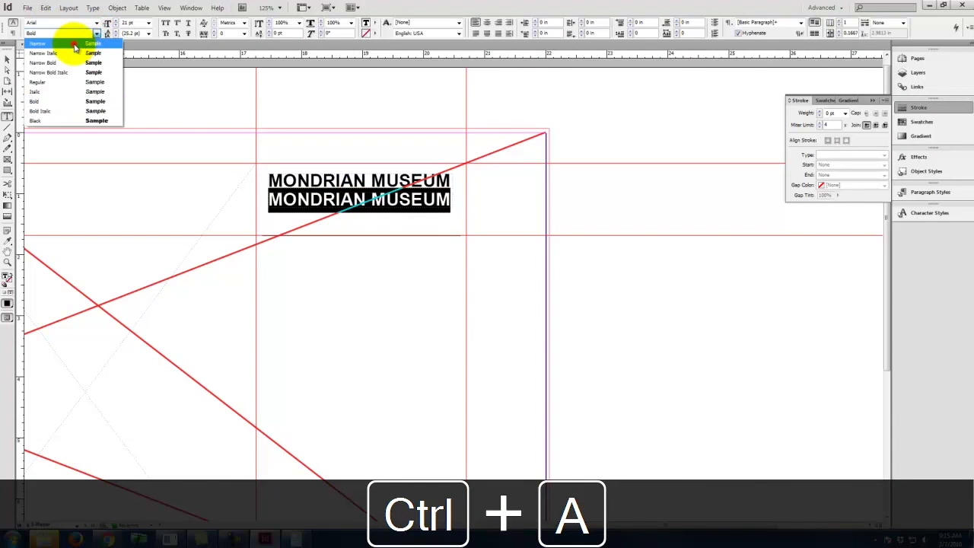
{"action": "left_click", "coordinate": [74, 45]}
{"action": "left_click", "coordinate": [95, 34]}
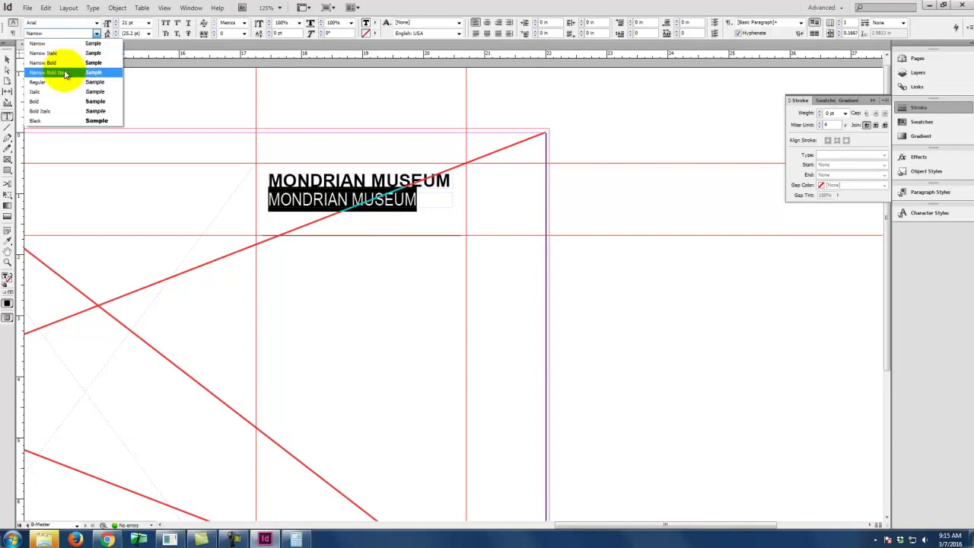
{"action": "left_click", "coordinate": [61, 81]}
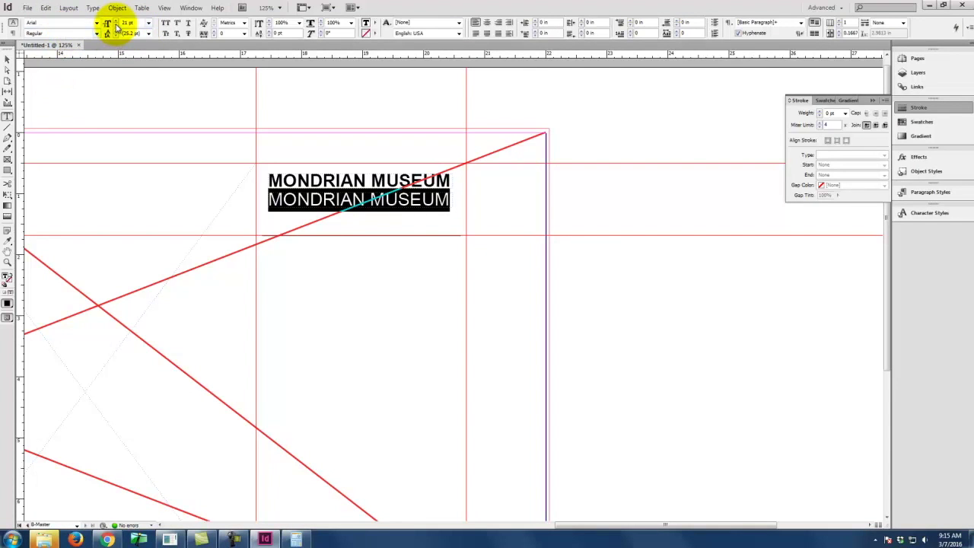
{"action": "left_click", "coordinate": [117, 25]}
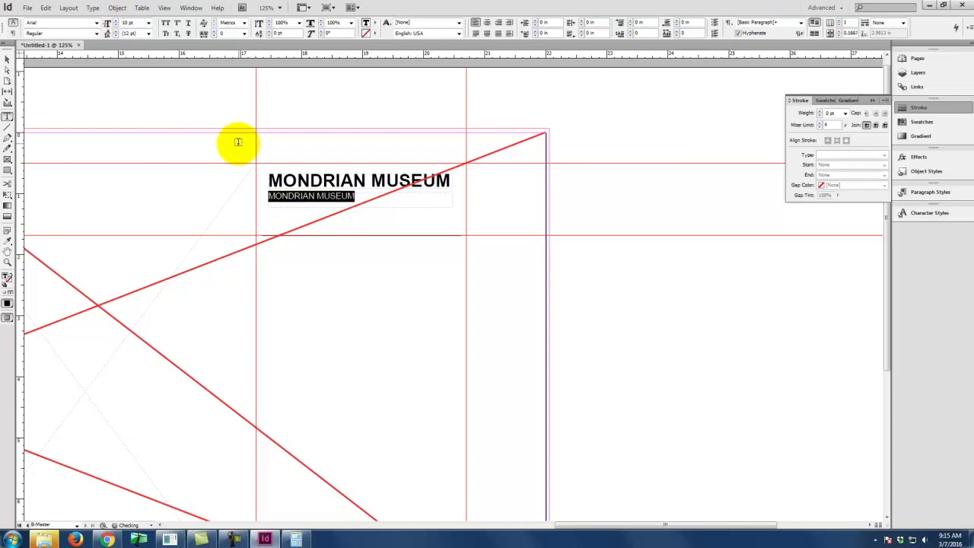
- Retype the copied line in capitals as ARCHITECTURE 121
{"action": "key", "text": "Caps_Lock"}
{"action": "type", "text": "ar"}
{"action": "key", "text": "BackSpace"}
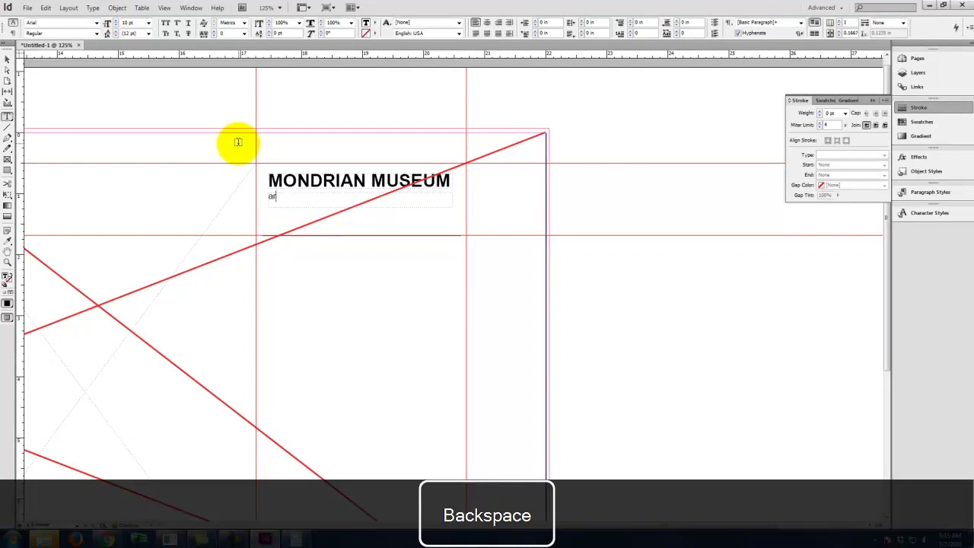
{"action": "key", "text": "BackSpace"}
{"action": "type", "text": "ARCHITECTURE 121"}
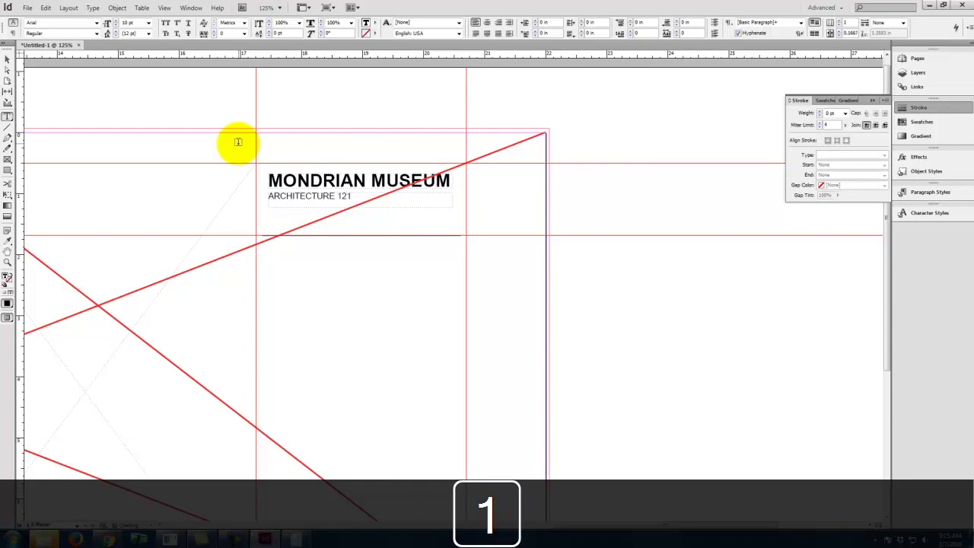
- Drag the MONDRIAN MUSEUM and ARCHITECTURE 121 frames down to rest on the divider line
{"action": "left_click", "coordinate": [7, 58]}
{"action": "left_click", "coordinate": [344, 282]}
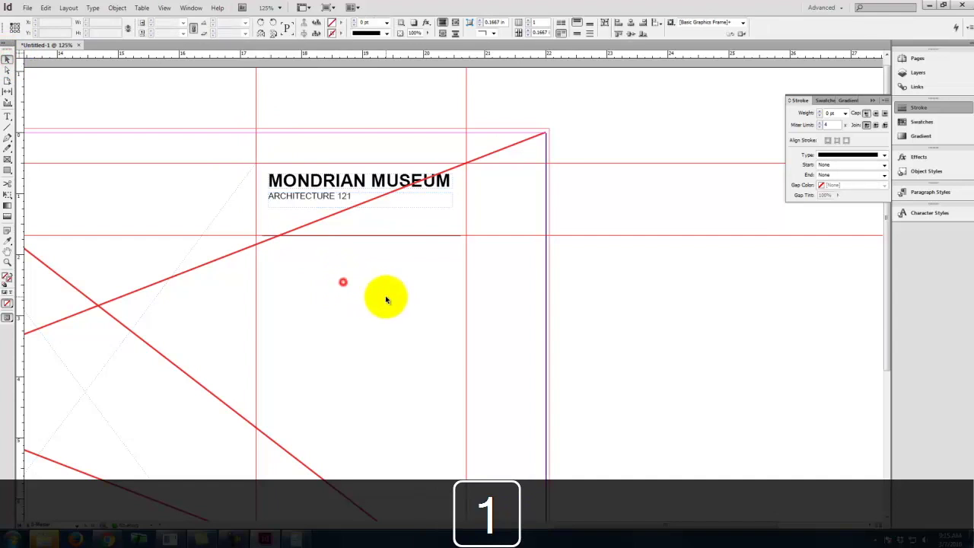
{"action": "left_click", "coordinate": [324, 183]}
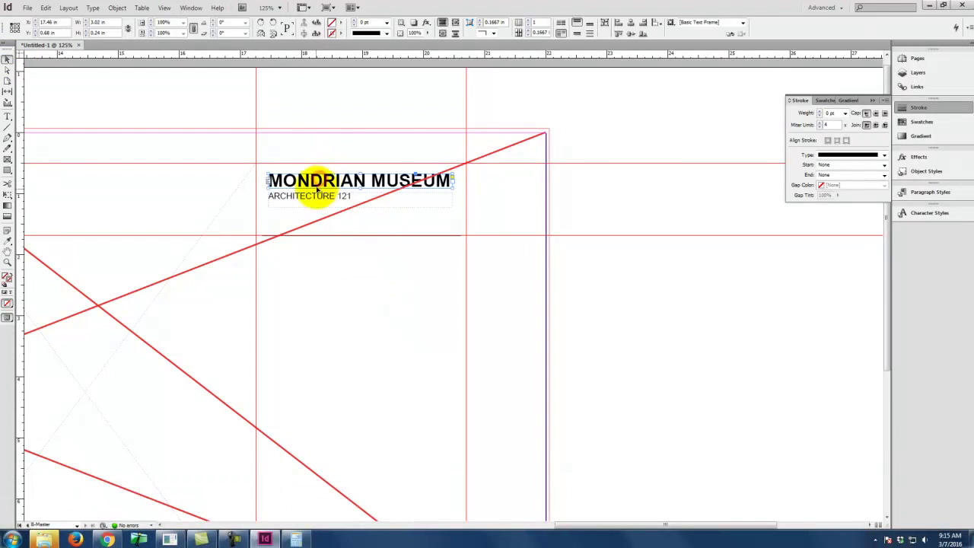
{"action": "left_click_drag", "start_coordinate": [318, 200], "coordinate": [312, 214]}
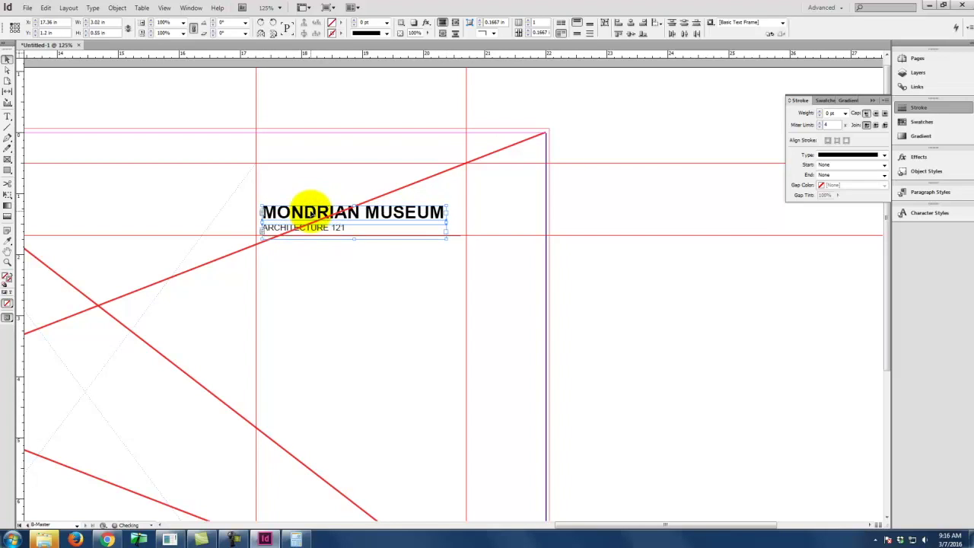
{"action": "left_click", "coordinate": [336, 181]}
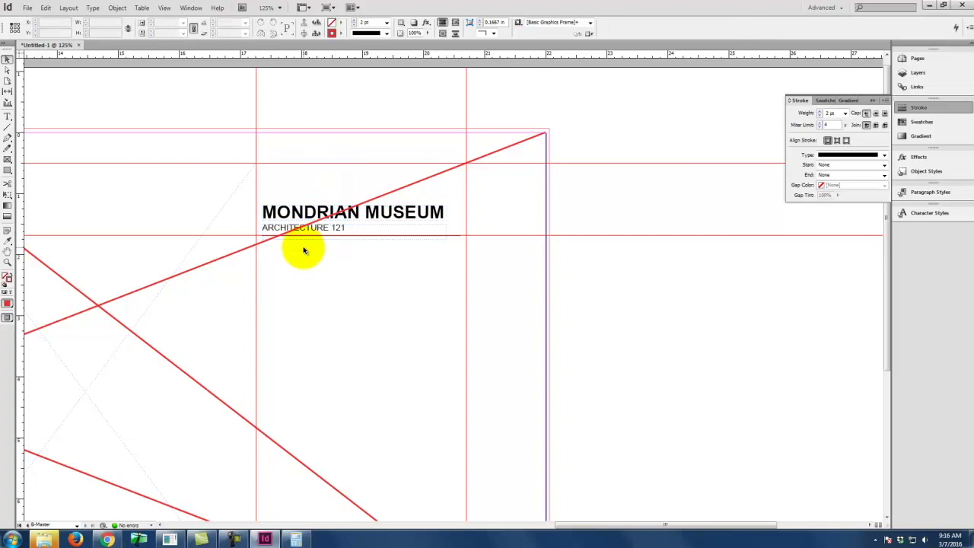
- Draw a body text frame with placeholder text under the subtitle and align it
{"action": "left_click", "coordinate": [8, 116]}
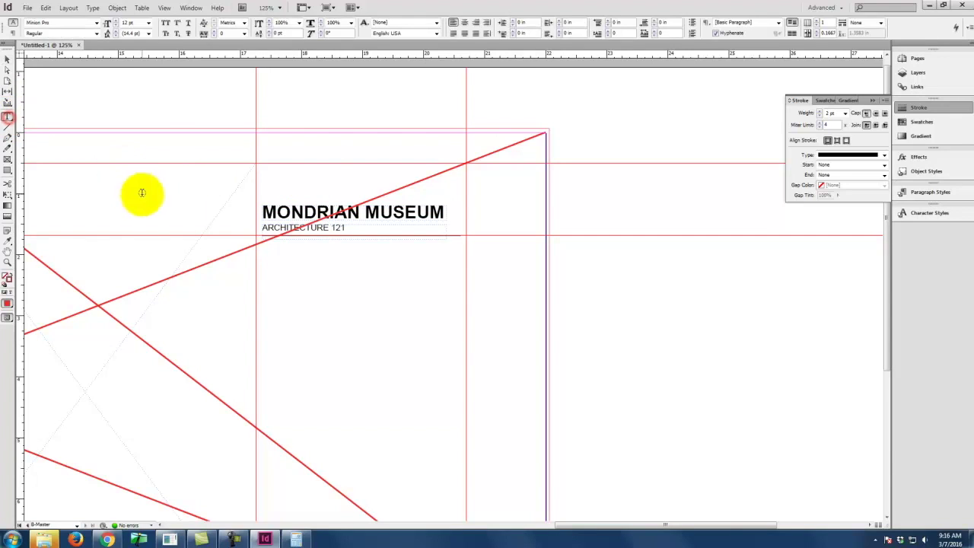
{"action": "left_click_drag", "start_coordinate": [266, 242], "coordinate": [451, 473]}
{"action": "type", "text": "ASDF"}
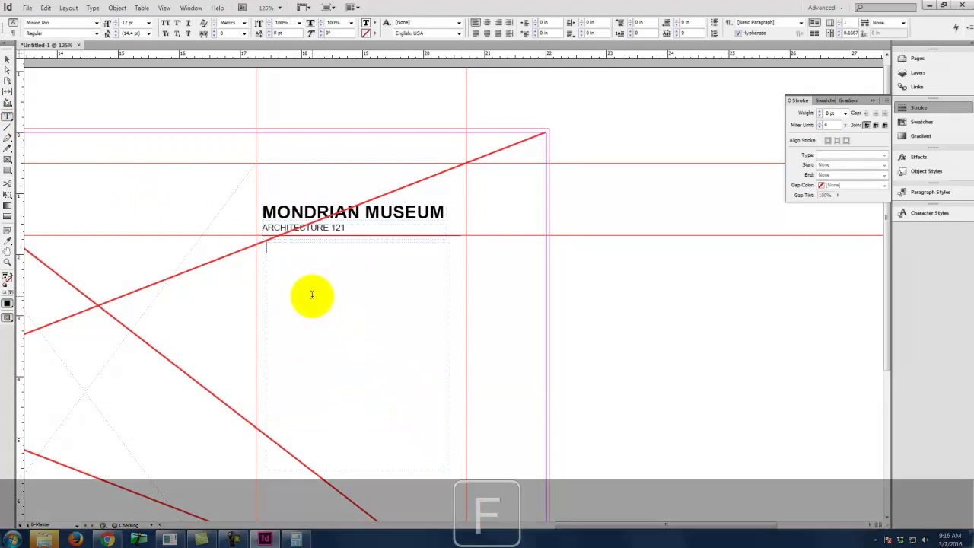
{"action": "left_click", "coordinate": [7, 61]}
{"action": "left_click_drag", "start_coordinate": [289, 266], "coordinate": [297, 265]}
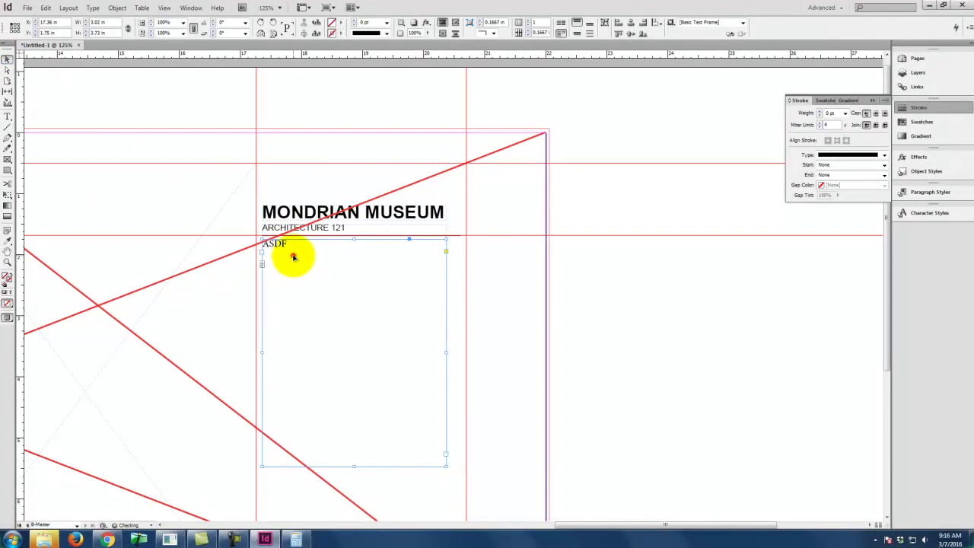
- Set the body text to Arial 10 pt and type "This is a sample paragraph."
{"action": "double_click", "coordinate": [297, 252]}
{"action": "left_click", "coordinate": [80, 22]}
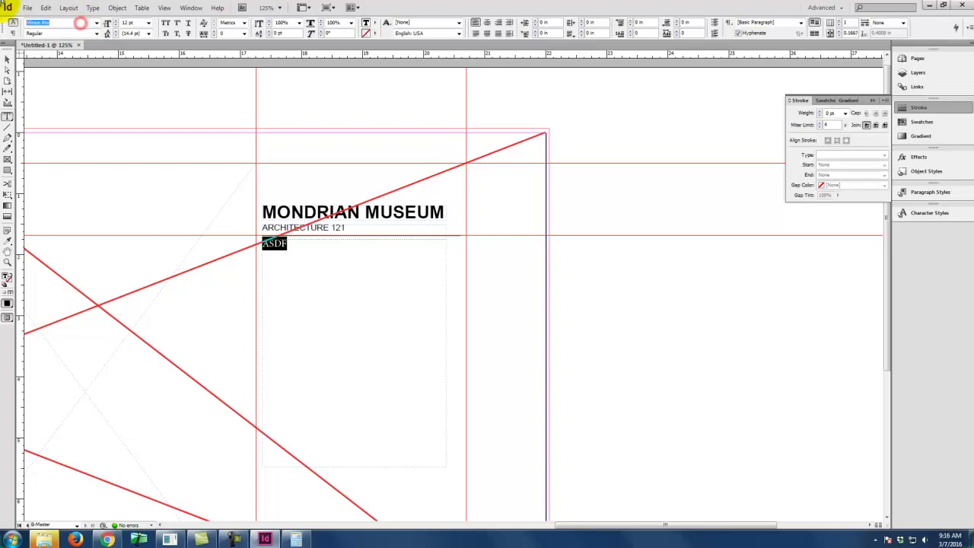
{"action": "type", "text": "A"}
{"action": "key", "text": "BackSpace"}
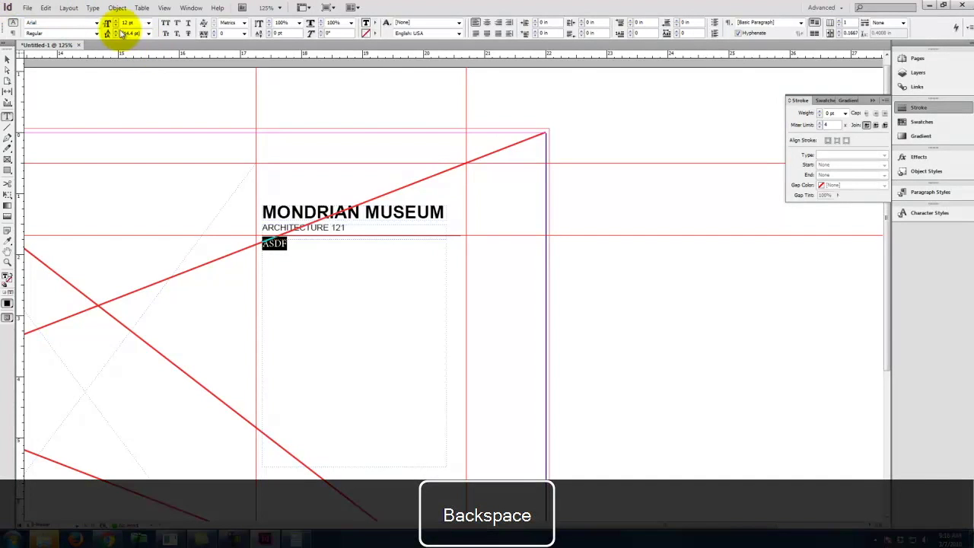
{"action": "left_click", "coordinate": [115, 26]}
{"action": "key", "text": "Caps_Lock"}
{"action": "type", "text": "Thjo"}
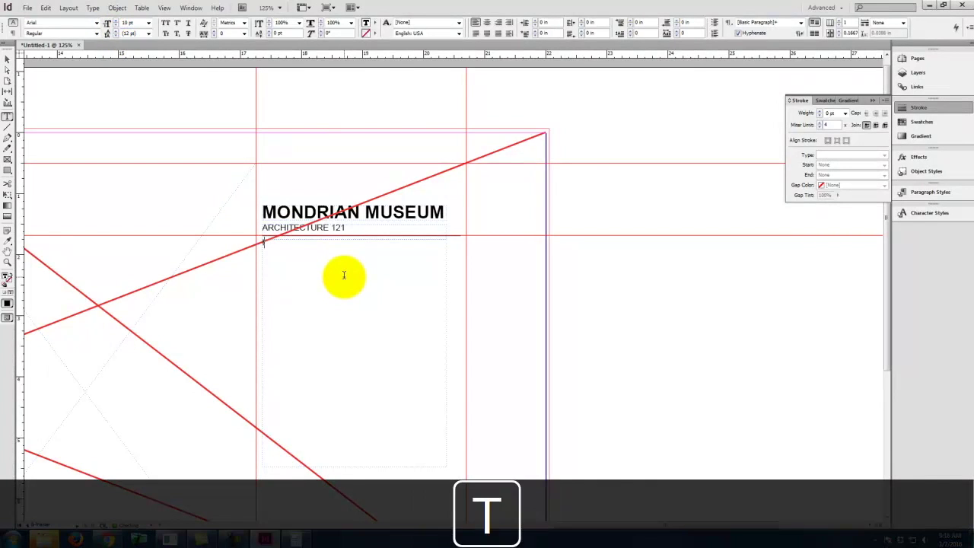
{"action": "type", "text": "is "}
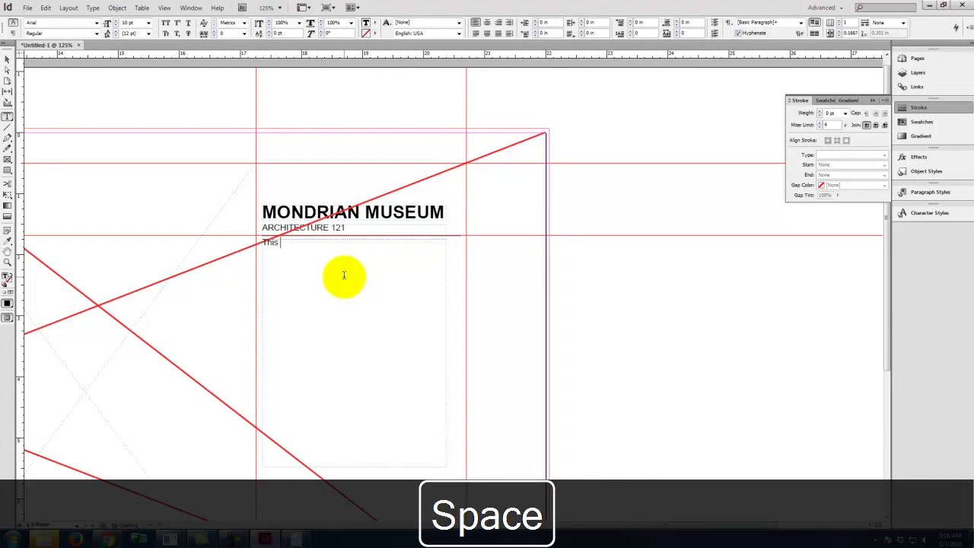
{"action": "type", "text": "is a sample paragraph"}
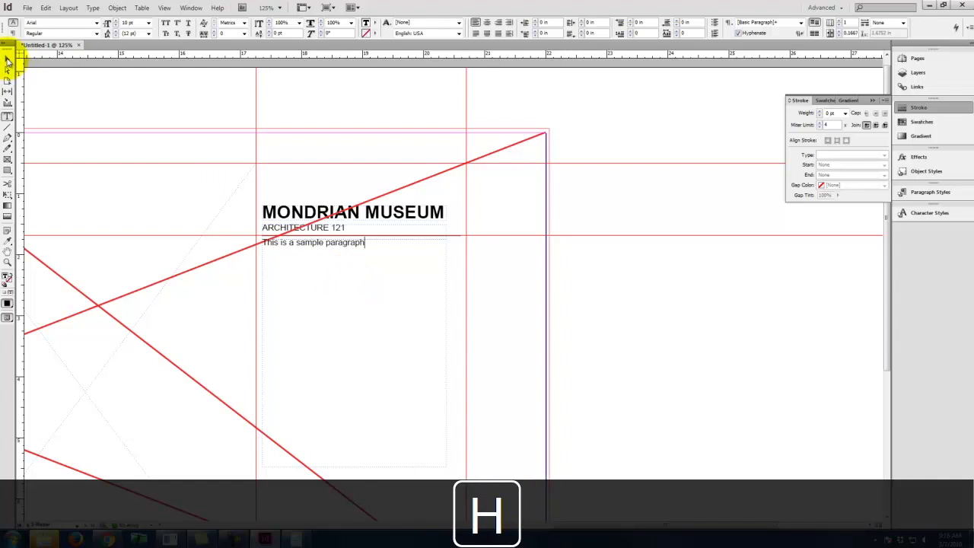
{"action": "type", "text": "."}
- Nudge the body text frame slightly downward
{"action": "left_click", "coordinate": [7, 59]}
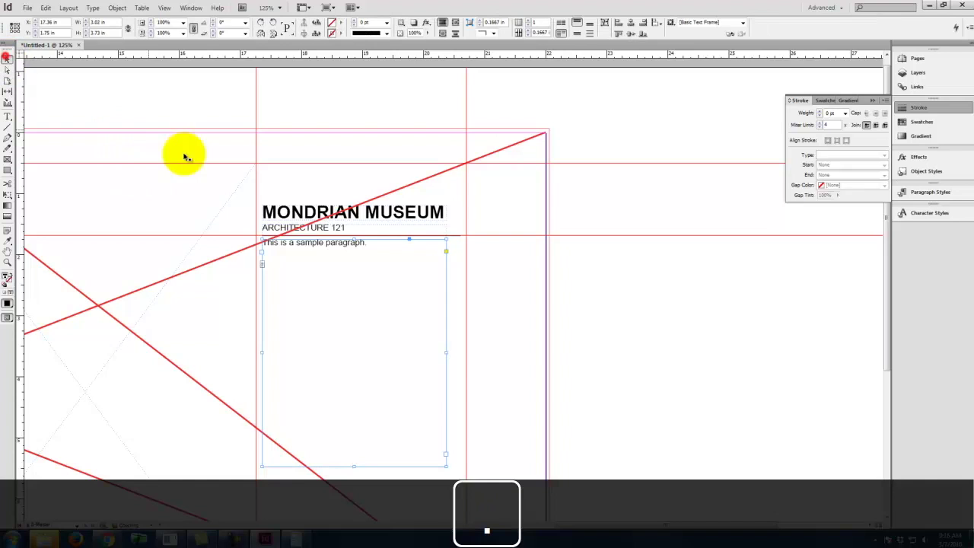
{"action": "left_click", "coordinate": [504, 309]}
{"action": "left_click", "coordinate": [355, 280]}
{"action": "key", "text": "Down"}
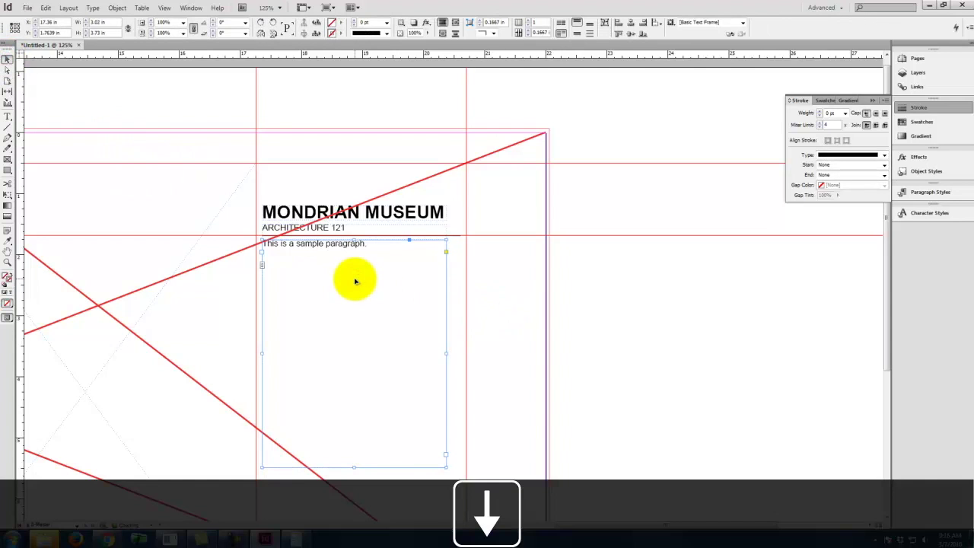
{"action": "left_click", "coordinate": [497, 270]}
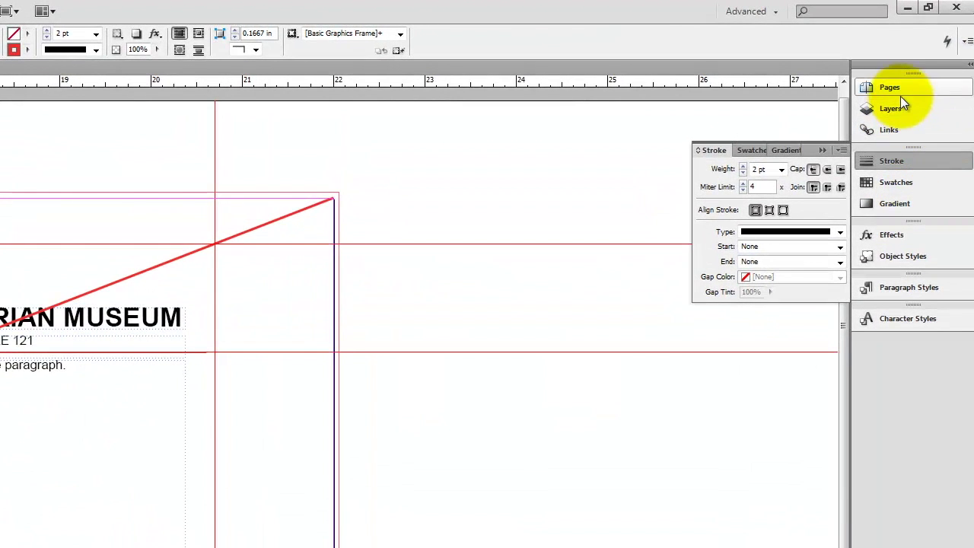
- Show the Pages panel, go to spread 2-3 and switch to Preview screen mode
{"action": "left_click", "coordinate": [900, 90]}
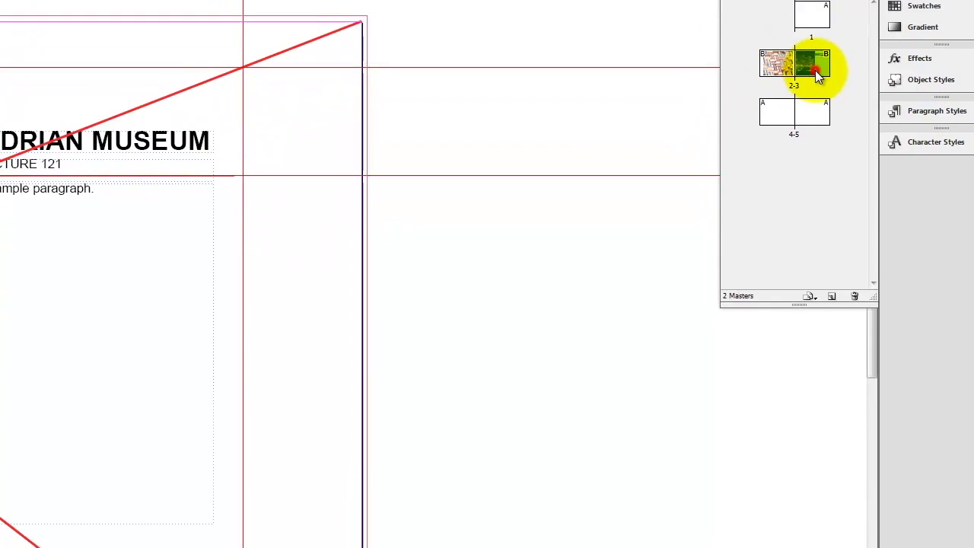
{"action": "left_click", "coordinate": [817, 68]}
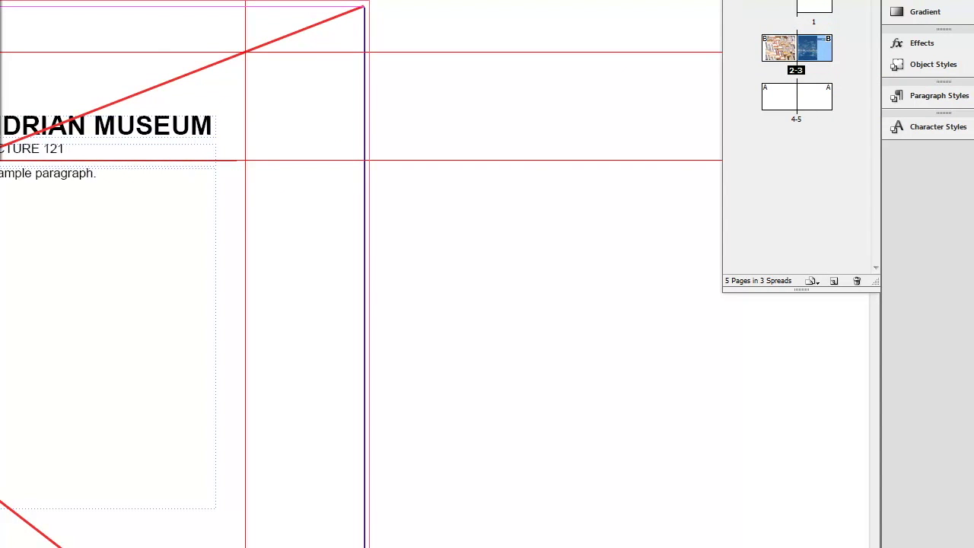
{"action": "left_click", "coordinate": [49, 46]}
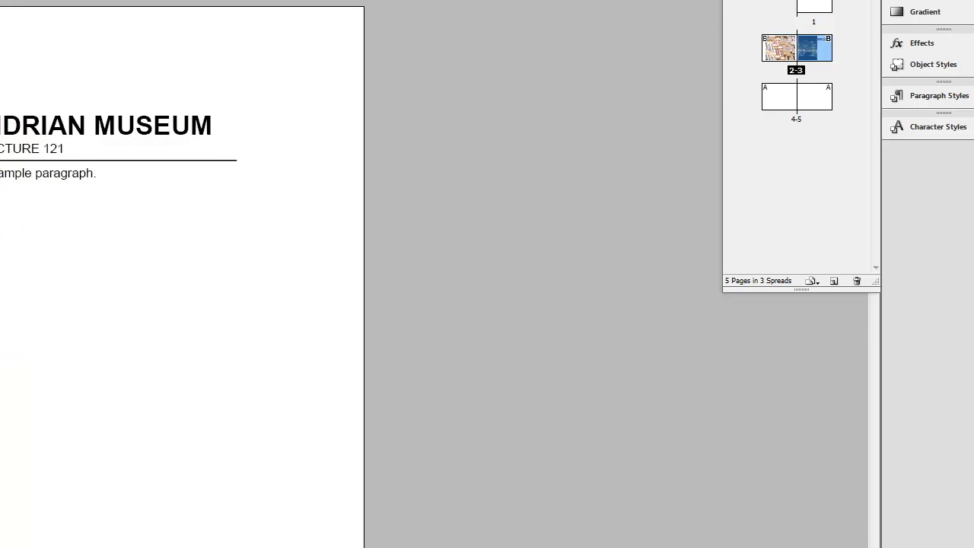
- Apply B-Master to pages 4–5 and display that spread
{"action": "left_click", "coordinate": [811, 92]}
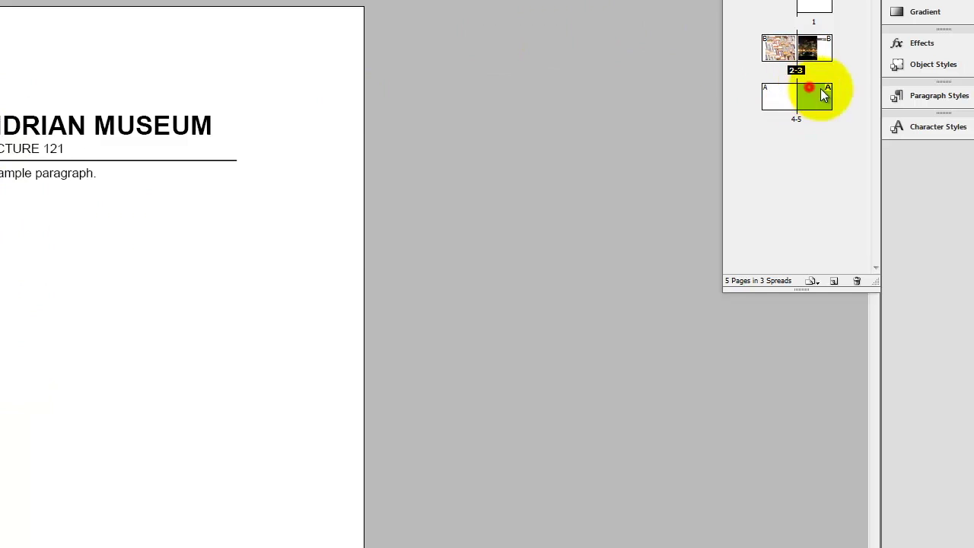
{"action": "left_click", "coordinate": [787, 99], "text": "shift"}
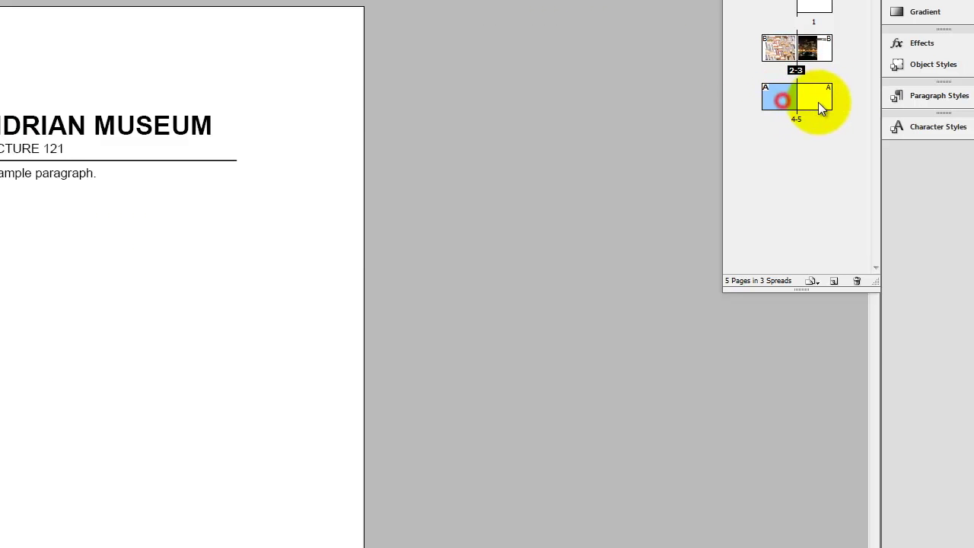
{"action": "right_click", "coordinate": [819, 102]}
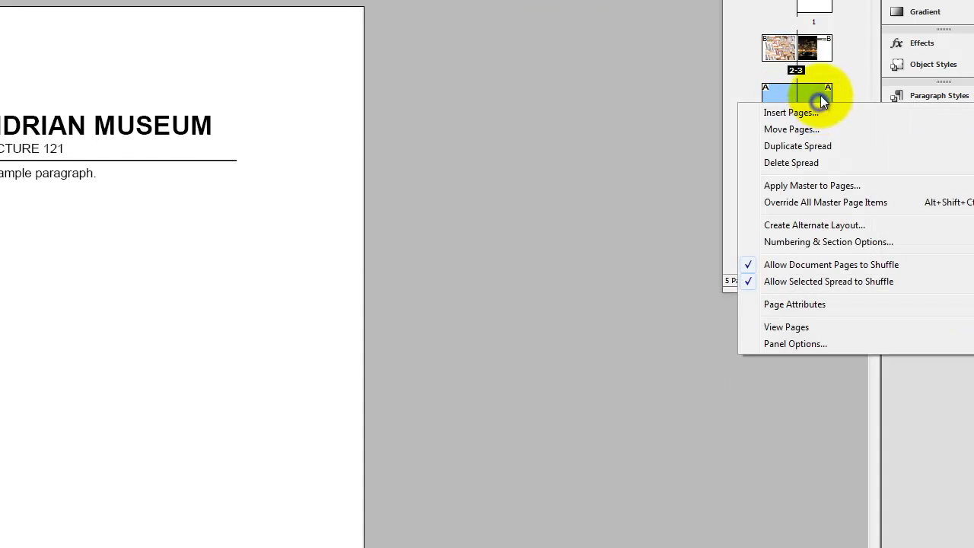
{"action": "left_click", "coordinate": [823, 183]}
{"action": "left_click", "coordinate": [473, 262]}
{"action": "left_click", "coordinate": [471, 290]}
{"action": "left_click", "coordinate": [558, 263]}
{"action": "left_click", "coordinate": [874, 241]}
{"action": "double_click", "coordinate": [856, 198]}
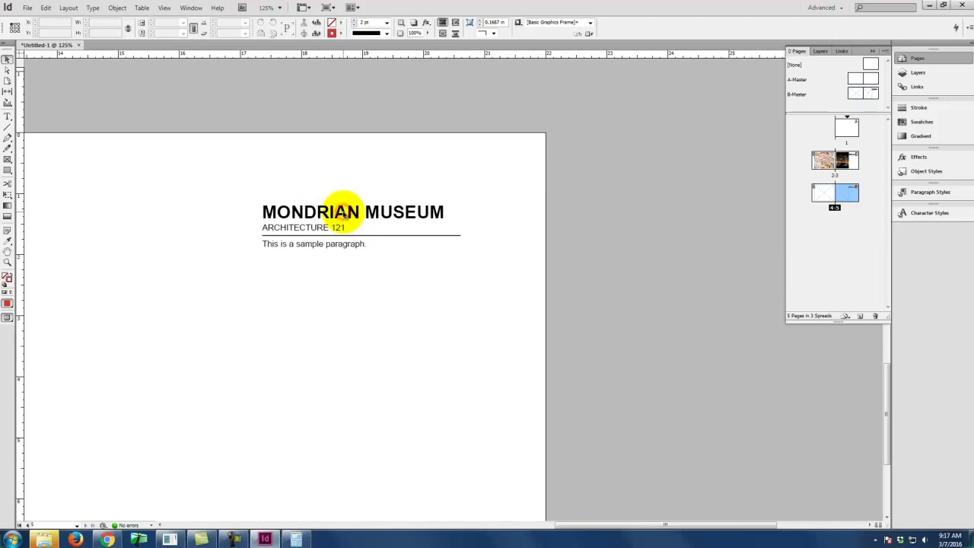
- Copy the MONDRIAN MUSEUM and ARCHITECTURE 121 frames from B-Master and paste them in place on spread 2-3
{"action": "double_click", "coordinate": [871, 94]}
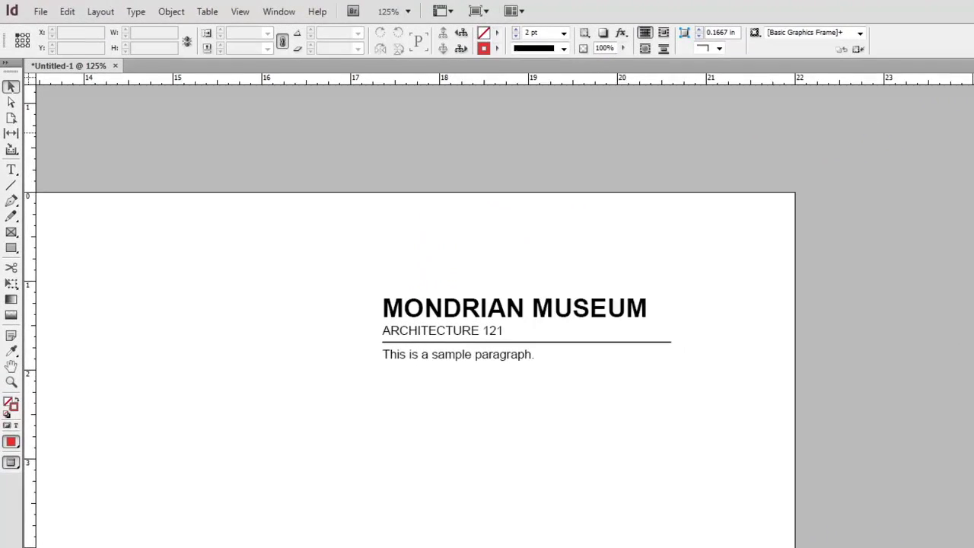
{"action": "left_click", "coordinate": [525, 307]}
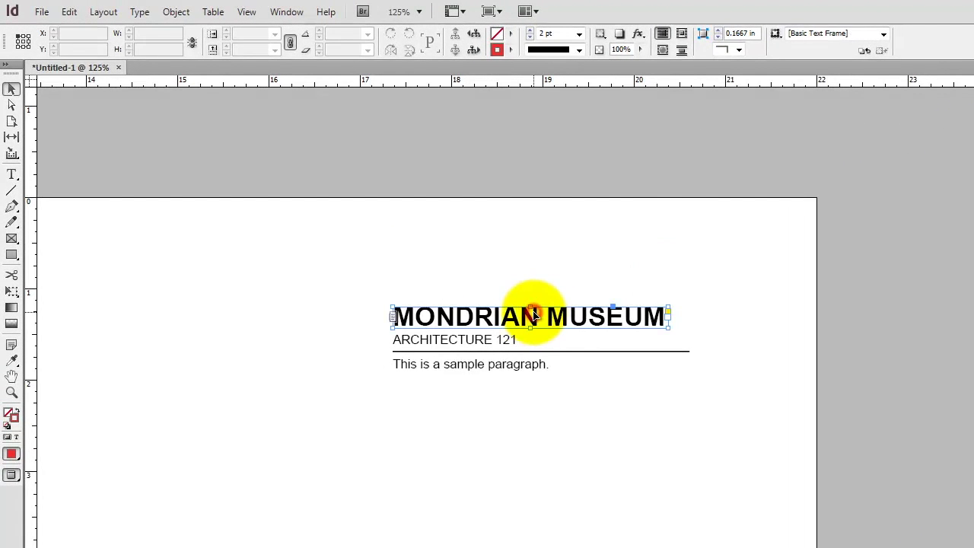
{"action": "left_click", "coordinate": [465, 339], "text": "shift"}
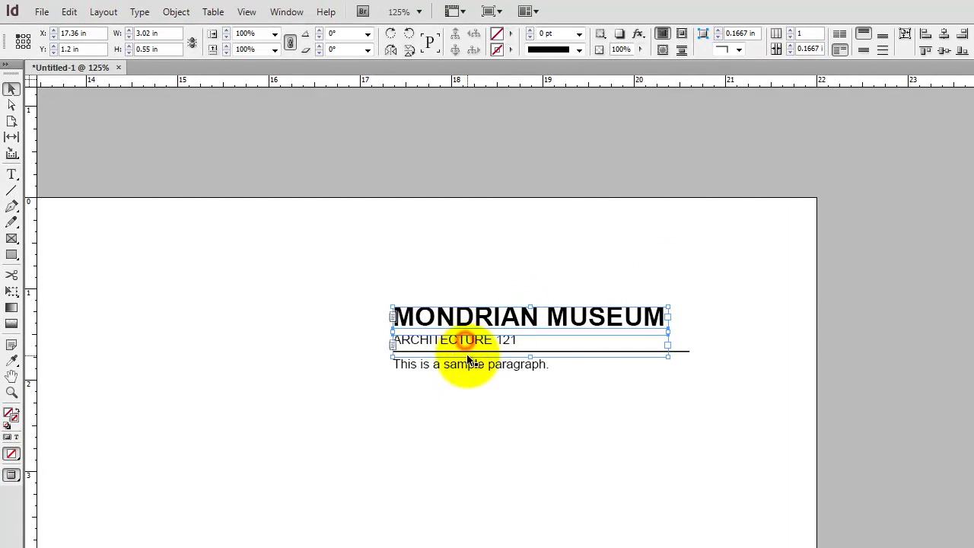
{"action": "left_click", "coordinate": [70, 11]}
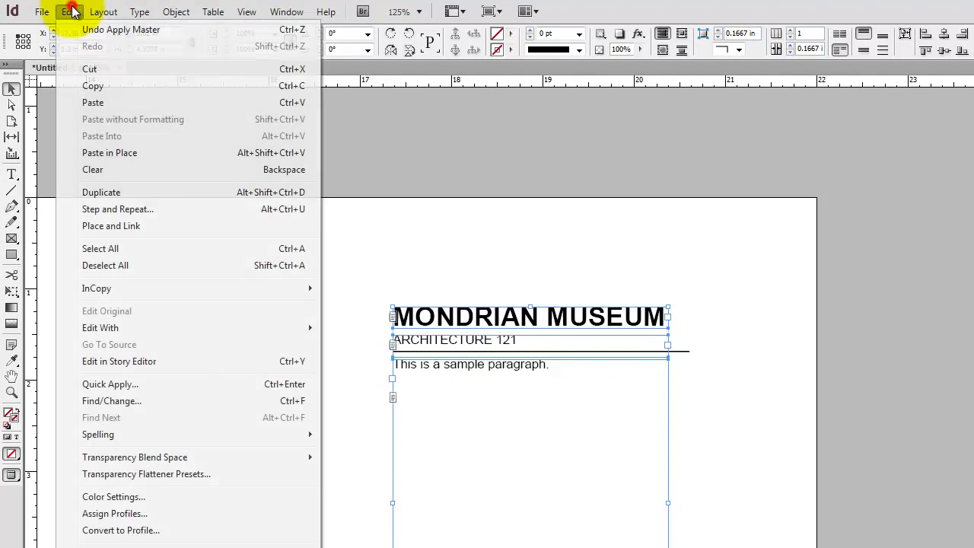
{"action": "left_click", "coordinate": [90, 83]}
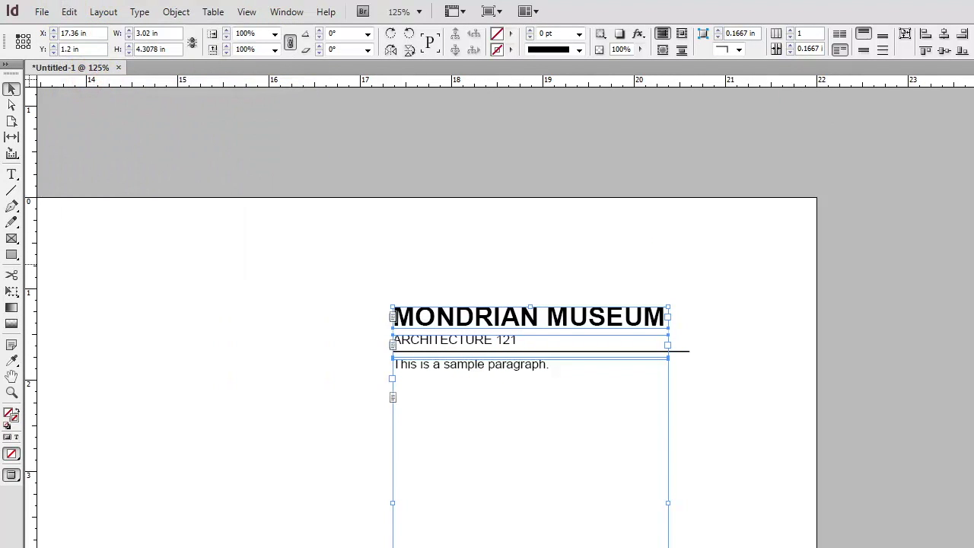
{"action": "left_click", "coordinate": [925, 238]}
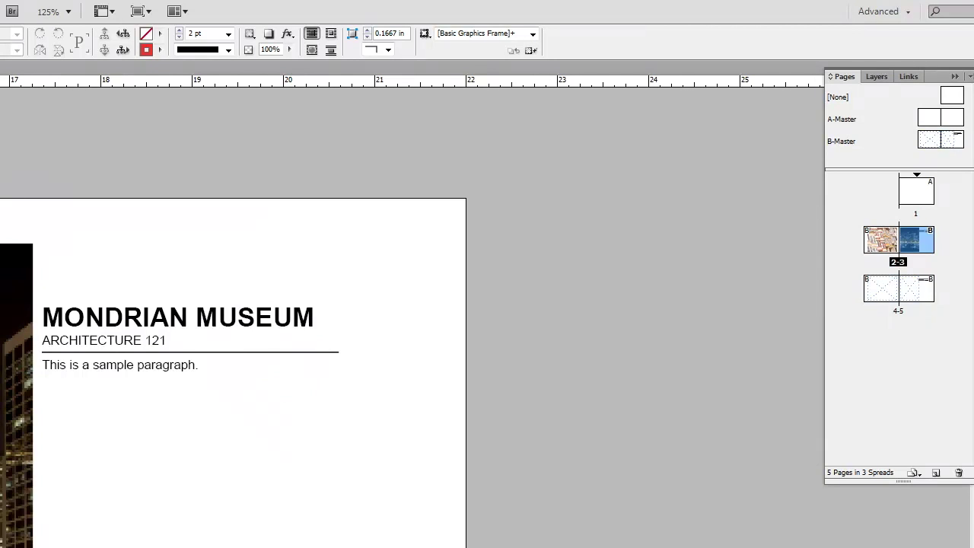
{"action": "left_click", "coordinate": [0, 11]}
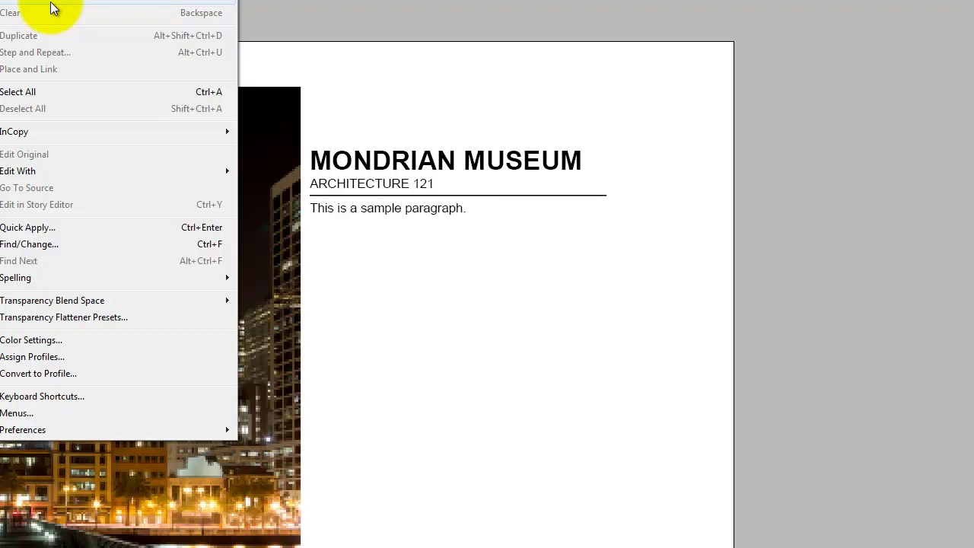
{"action": "key", "text": "ctrl+a"}
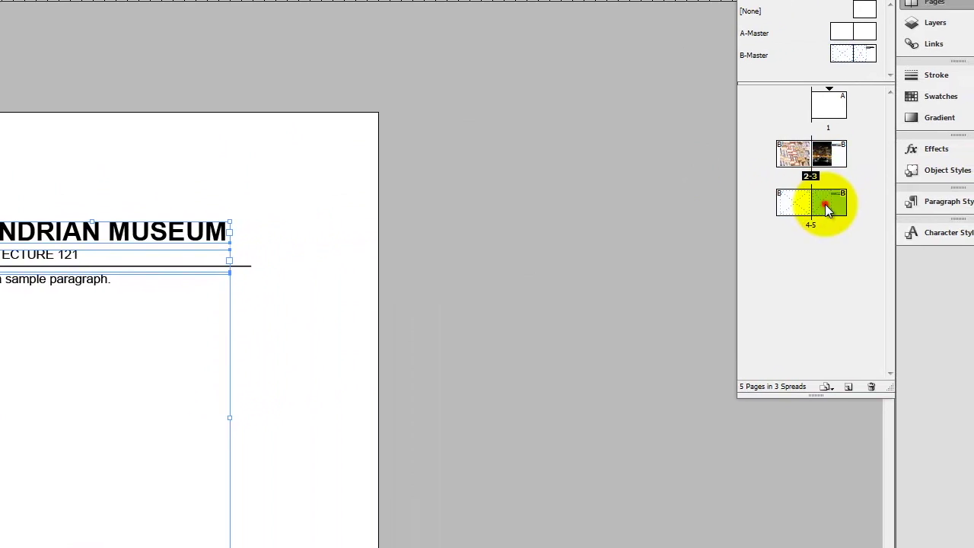
- Delete the title, subtitle and sample paragraph frames from the B-Master spread
{"action": "left_click", "coordinate": [973, 165]}
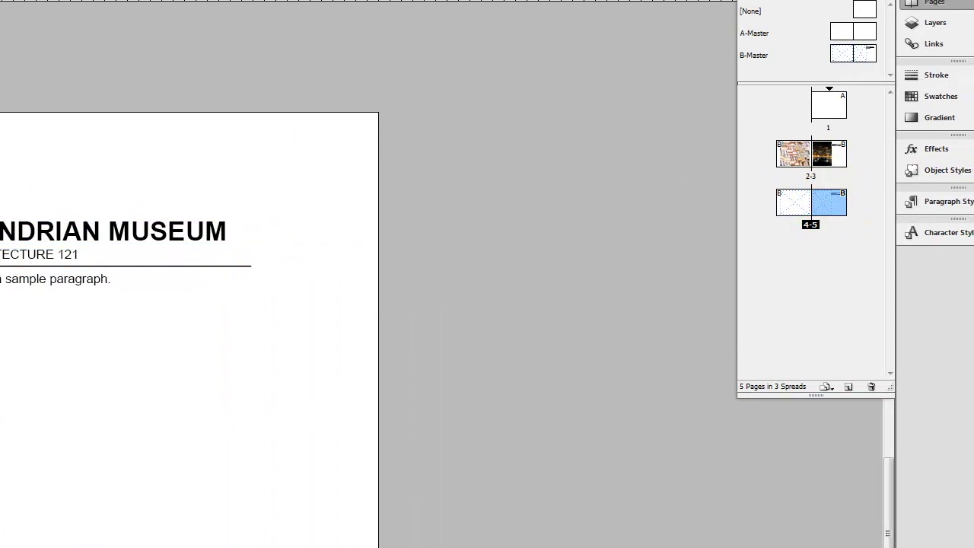
{"action": "left_click", "coordinate": [52, 236]}
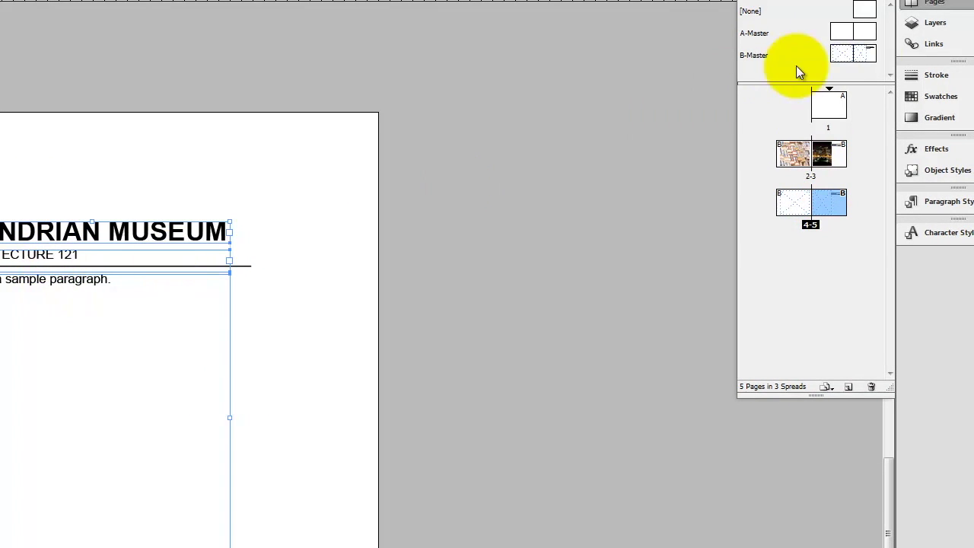
{"action": "left_click", "coordinate": [864, 53]}
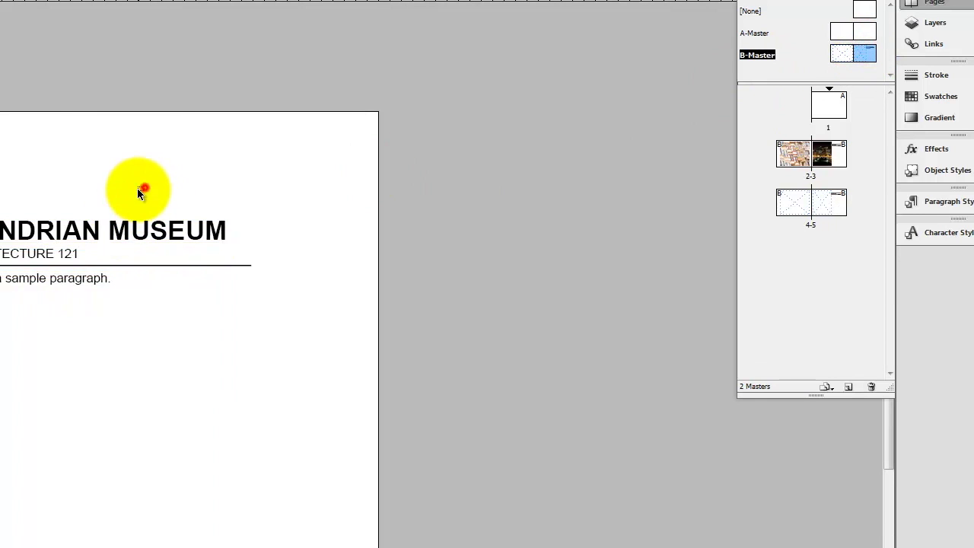
{"action": "left_click_drag", "start_coordinate": [72, 246], "coordinate": [71, 248]}
{"action": "key", "text": "Delete"}
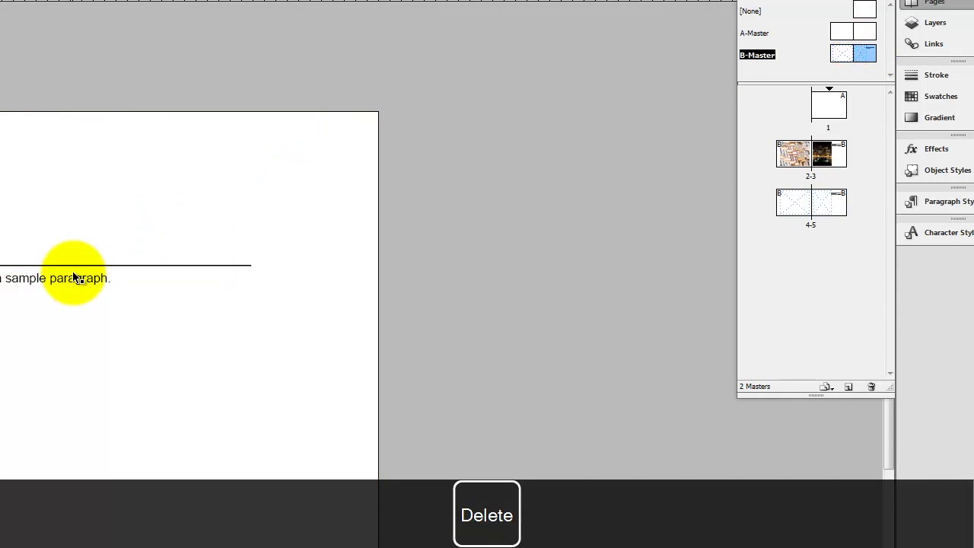
{"action": "left_click", "coordinate": [74, 279]}
{"action": "key", "text": "Delete"}
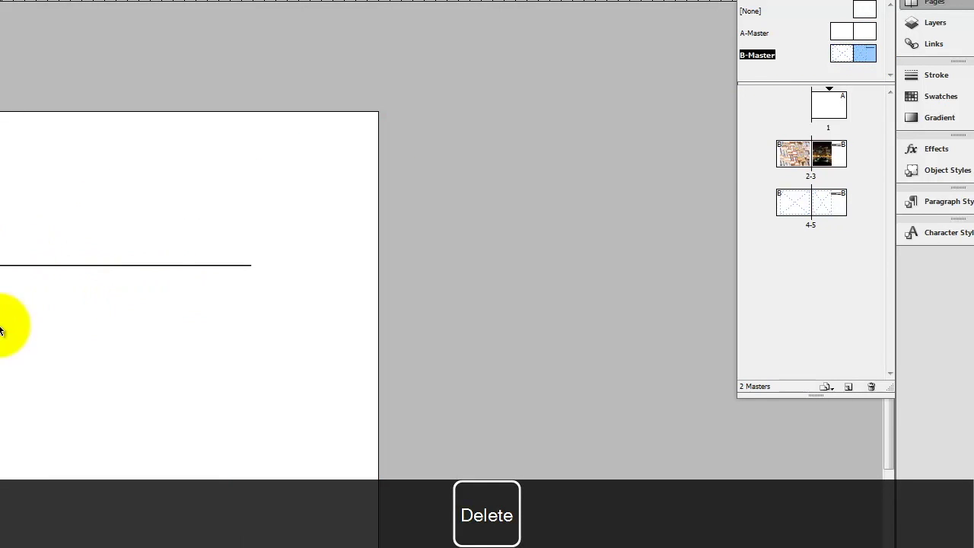
- Check that page 3 keeps the MONDRIAN MUSEUM heading and page 5 the body text
{"action": "double_click", "coordinate": [832, 153]}
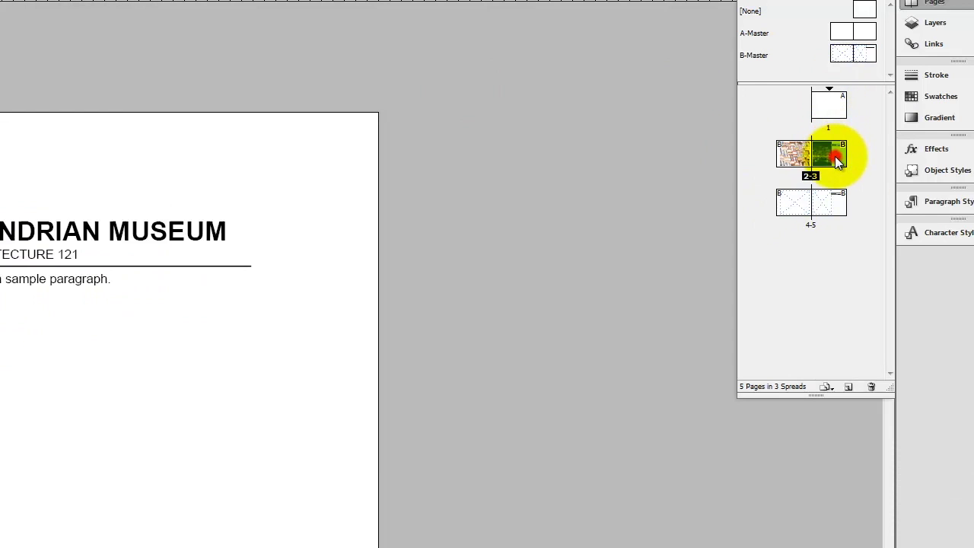
{"action": "triple_click", "coordinate": [47, 237]}
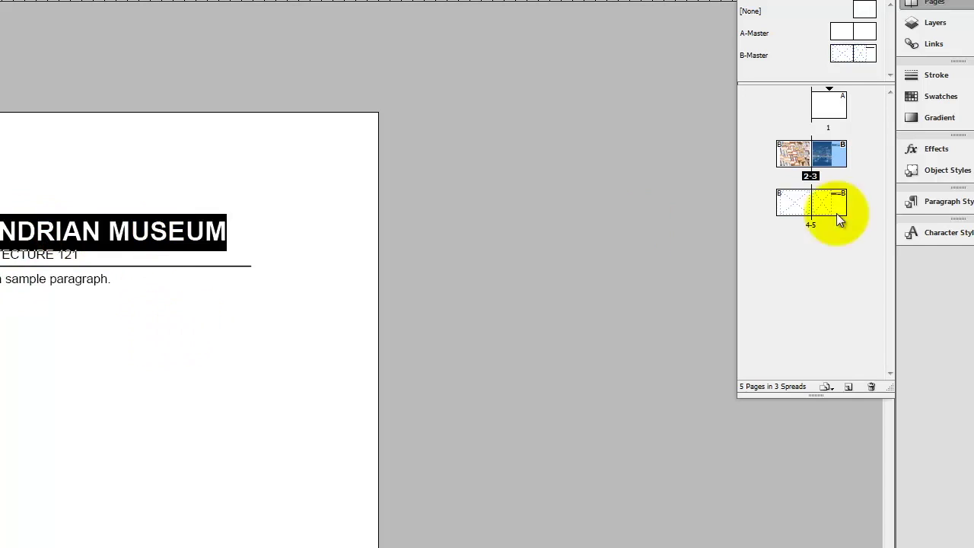
{"action": "double_click", "coordinate": [835, 205]}
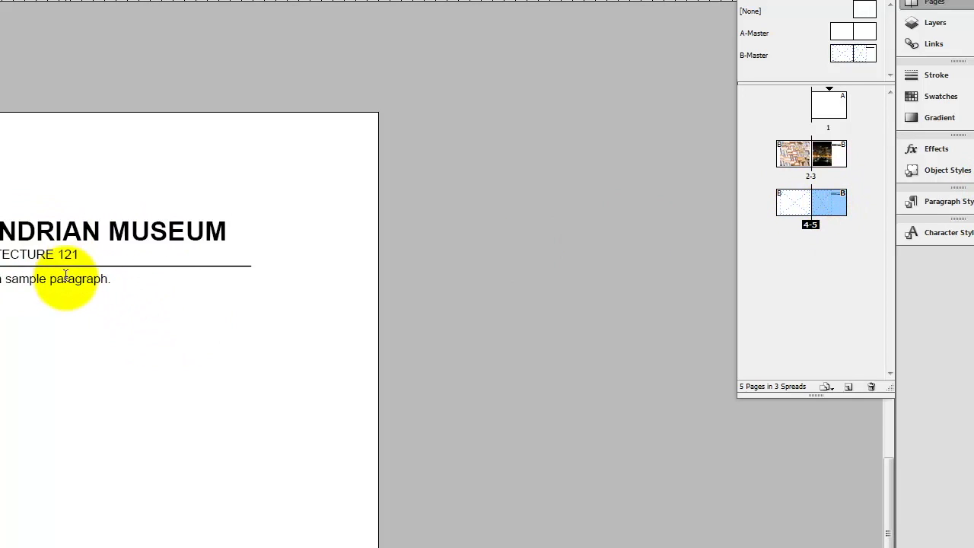
{"action": "double_click", "coordinate": [67, 278]}
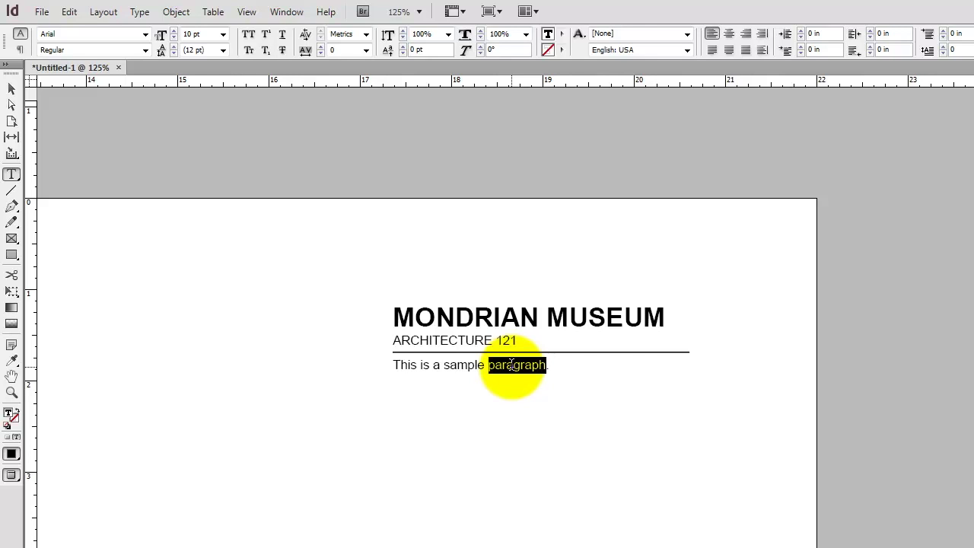
{"action": "left_click", "coordinate": [11, 91]}
{"action": "left_click", "coordinate": [777, 370]}
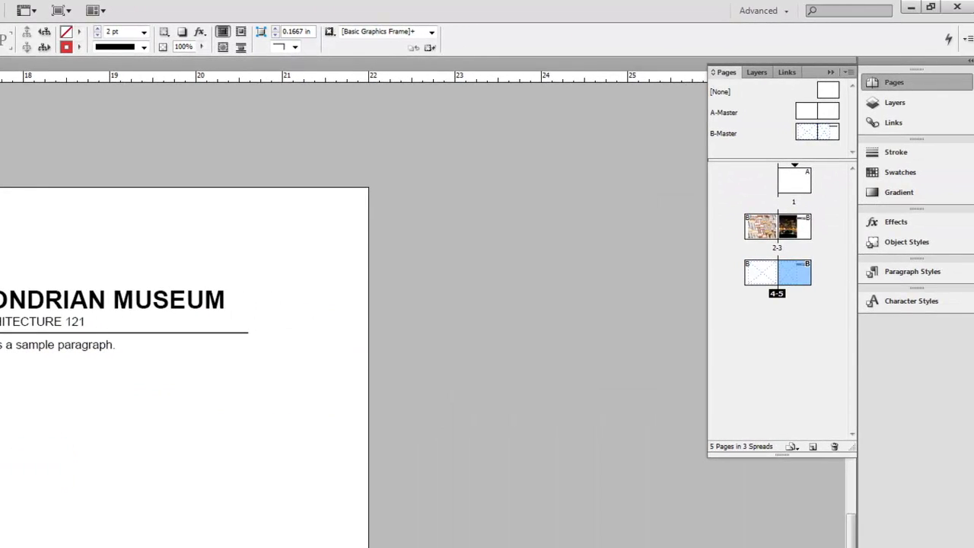
- Search Google for 'latin samp' and open the generator.lorem-ipsum.info page
{"action": "key", "text": "alt+Tab"}
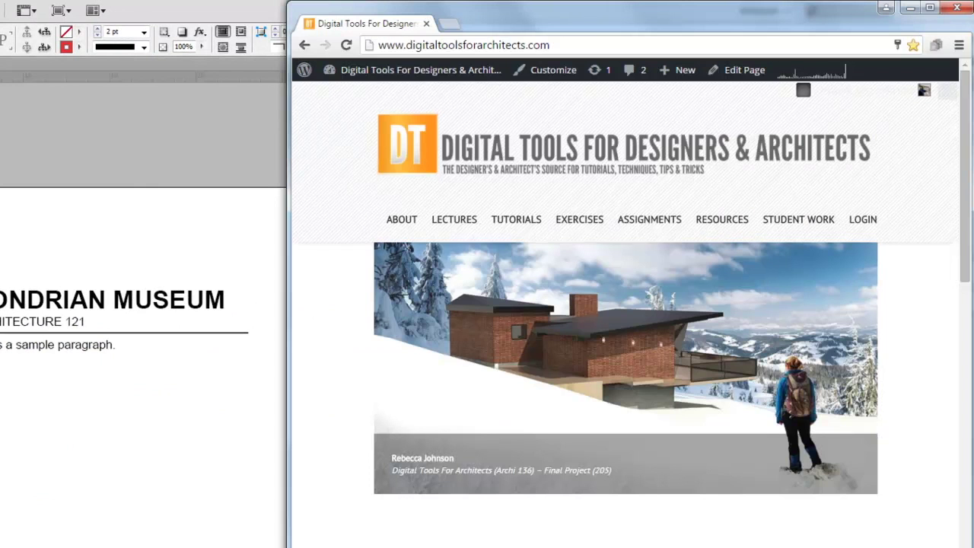
{"action": "left_click", "coordinate": [449, 24]}
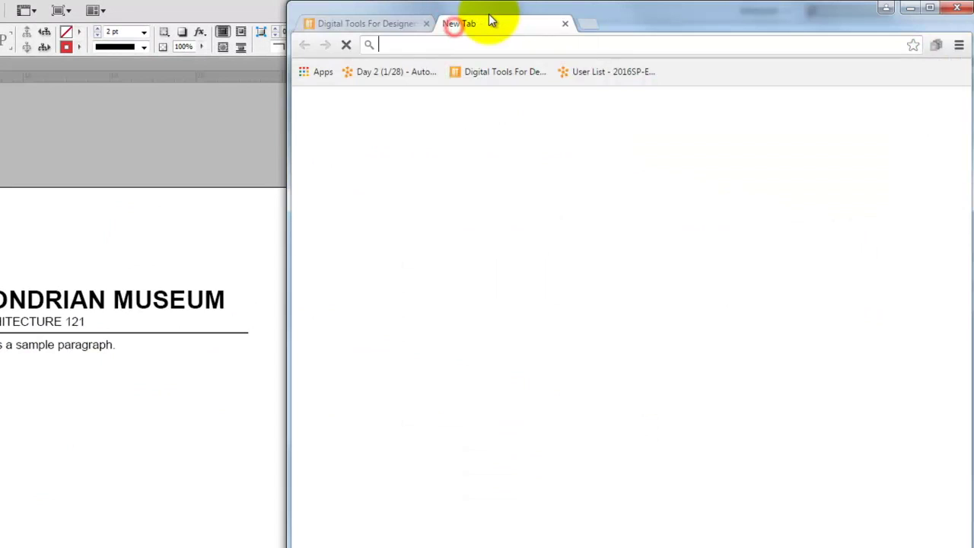
{"action": "type", "text": "latin sample"}
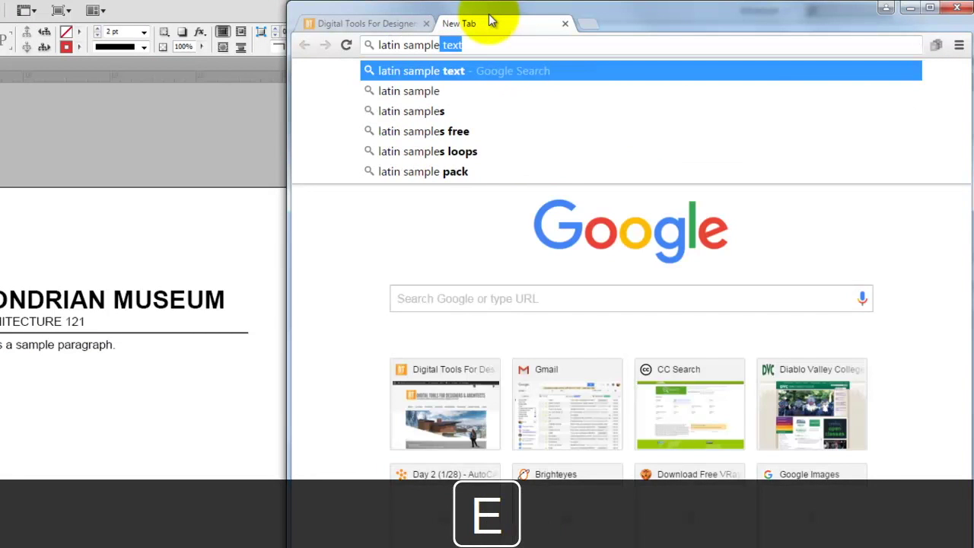
{"action": "key", "text": "Return"}
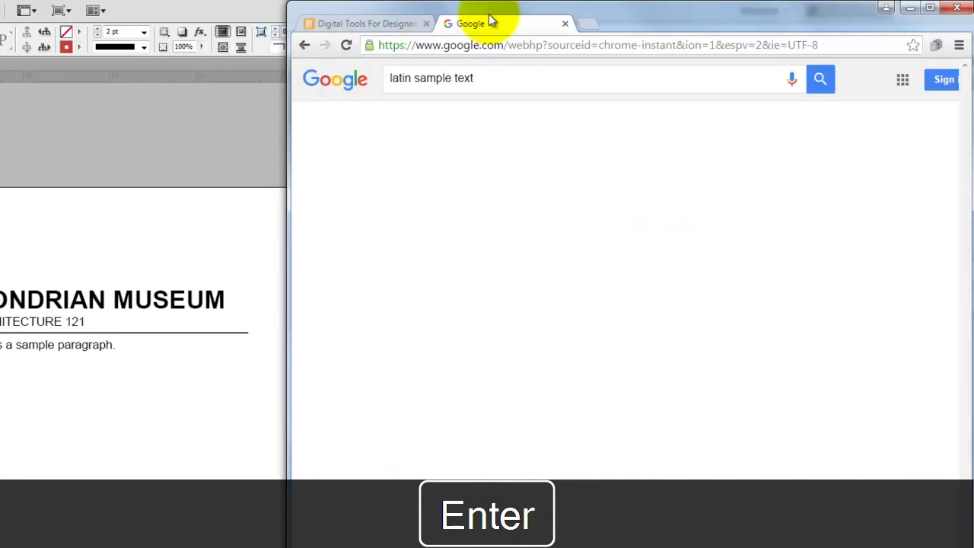
{"action": "left_click", "coordinate": [560, 192]}
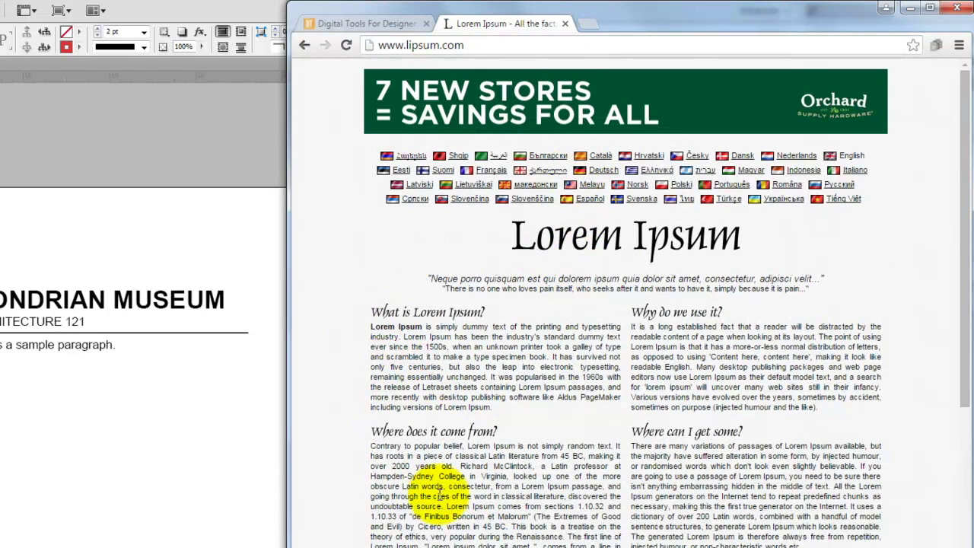
{"action": "left_click", "coordinate": [305, 45]}
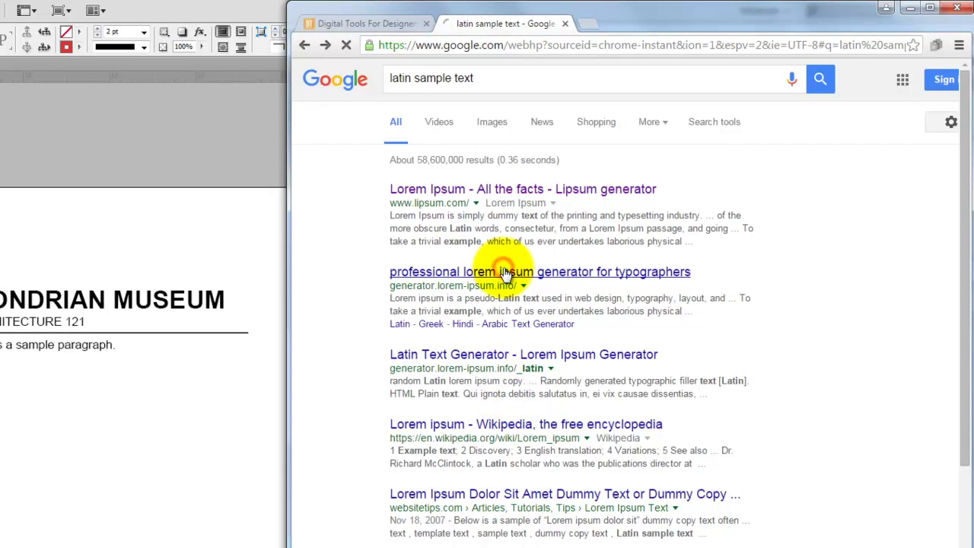
{"action": "left_click", "coordinate": [508, 276]}
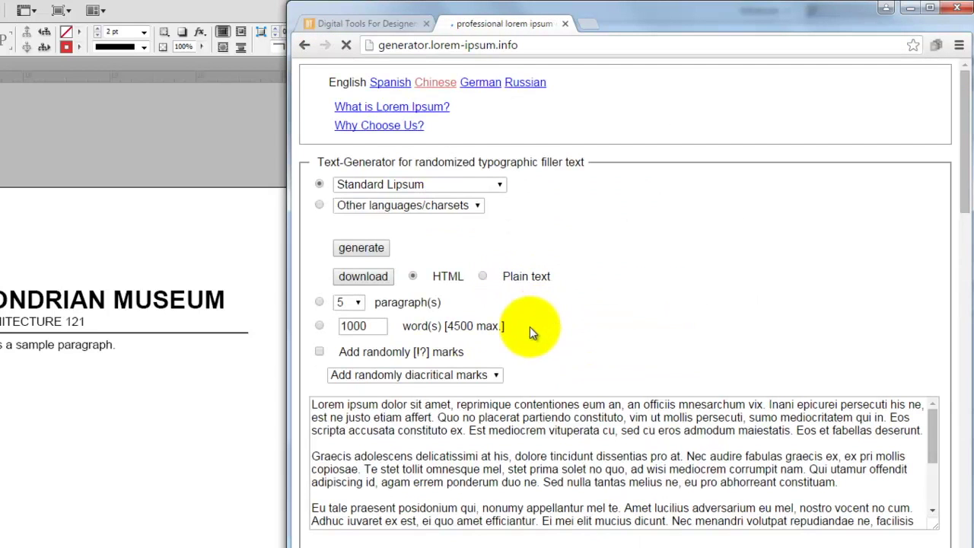
- Copy the generated lorem ipsum filler text with Ctrl+C
{"action": "left_click", "coordinate": [925, 514]}
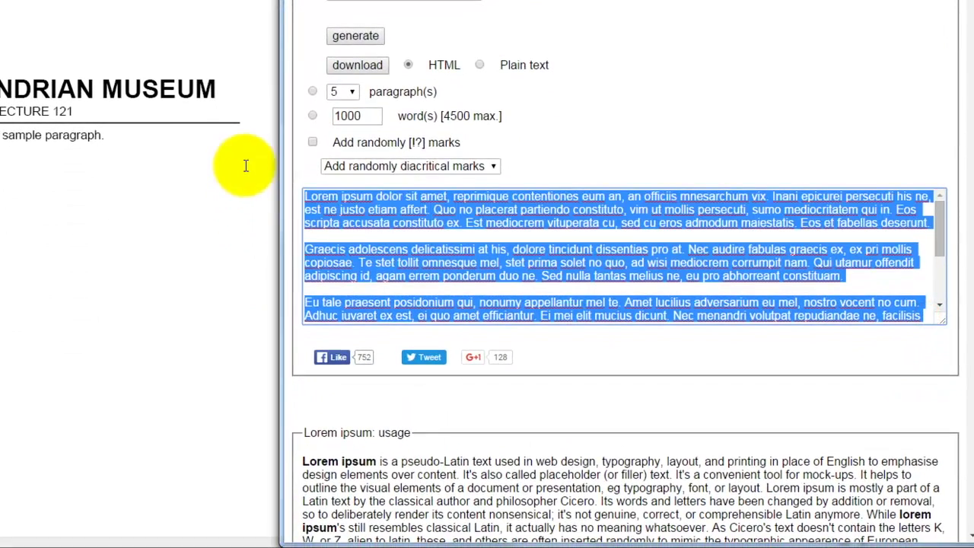
{"action": "key", "text": "ctrl+c"}
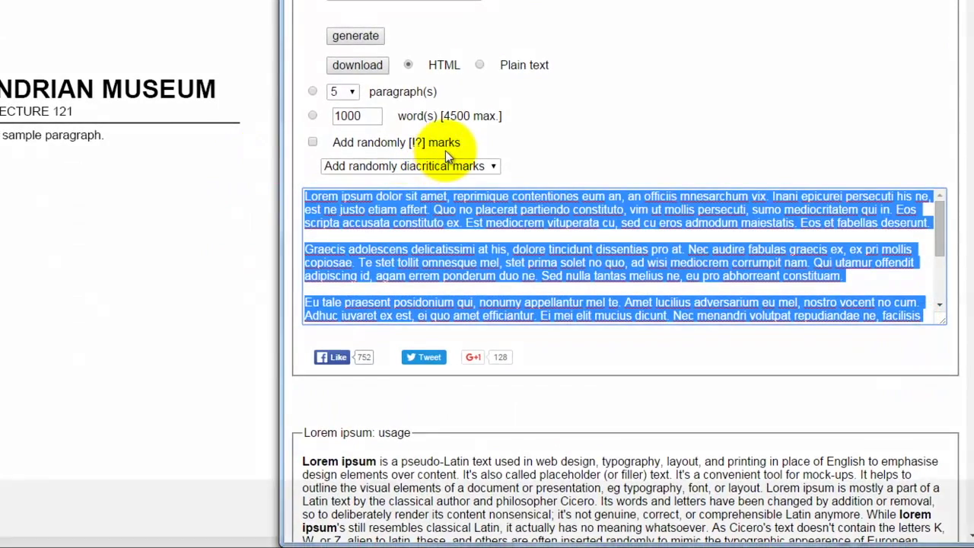
{"action": "left_click", "coordinate": [472, 249]}
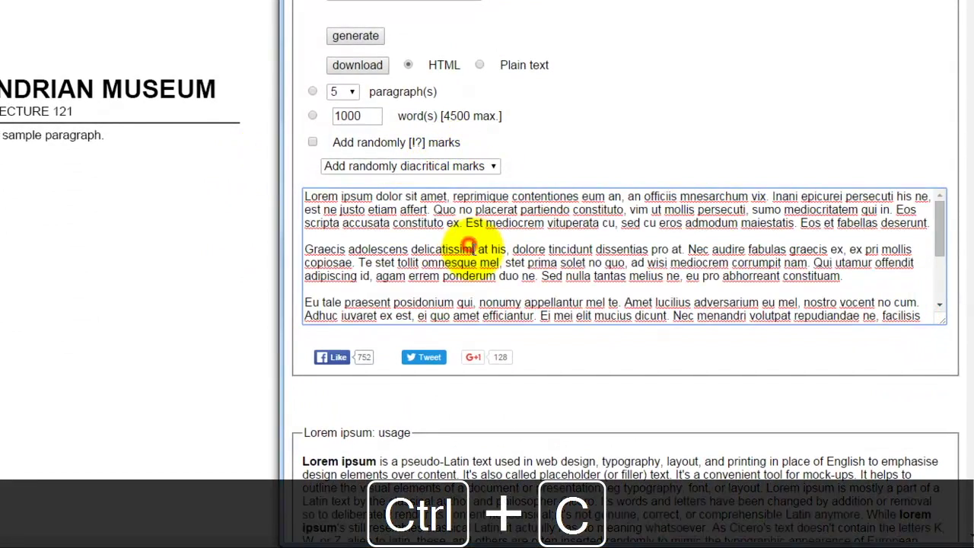
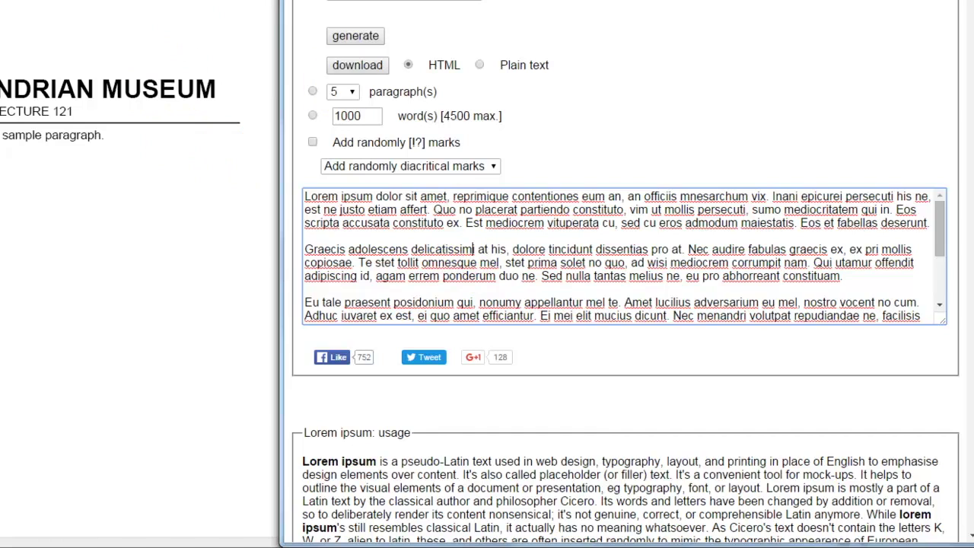
- Switch from the Lorem Ipsum generator page back to the InDesign museum layout
{"action": "key", "text": "alt+Tab"}
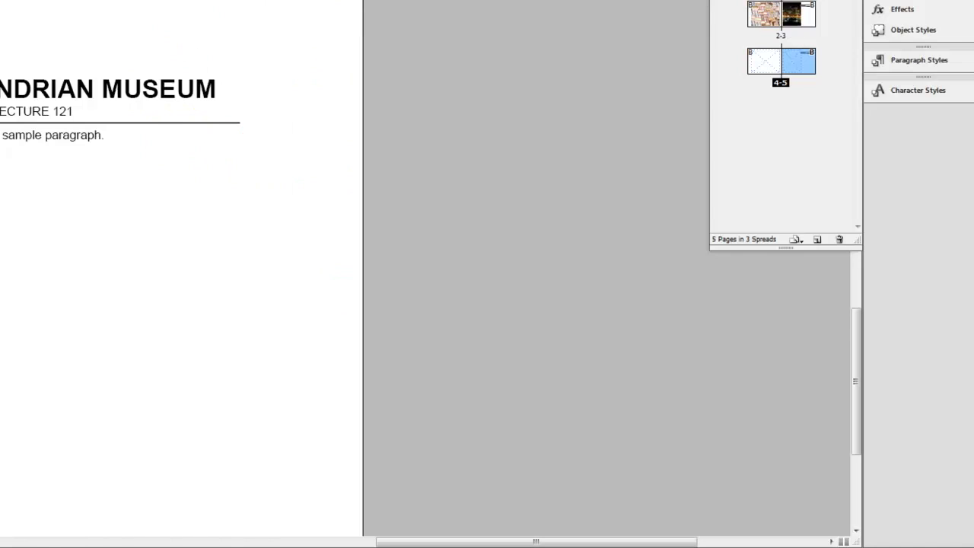
- Paste the Lorem ipsum paragraphs over the sample paragraph on spread 4-5 and resize the text
{"action": "double_click", "coordinate": [50, 136]}
{"action": "key", "text": "ctrl+a"}
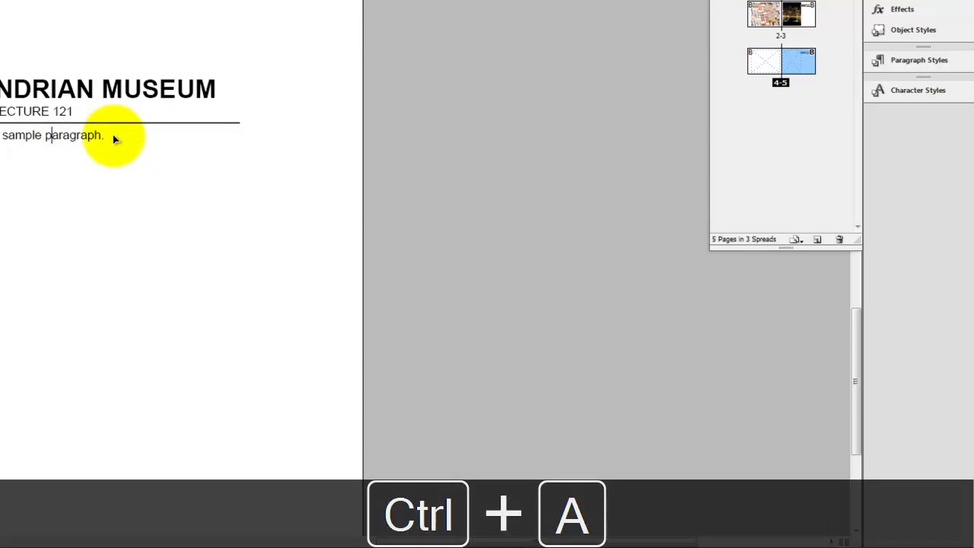
{"action": "key", "text": "ctrl+v"}
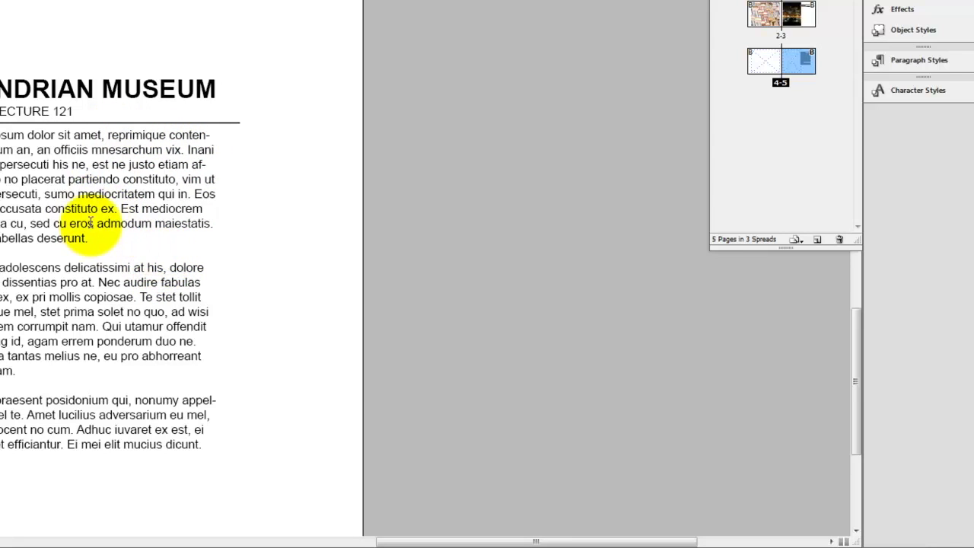
{"action": "left_click", "coordinate": [47, 430]}
{"action": "key", "text": "ctrl+a"}
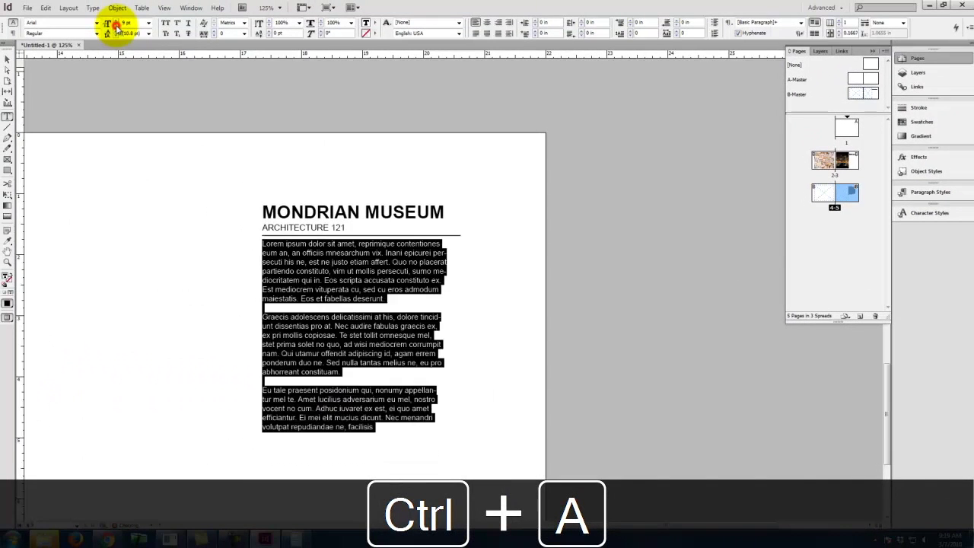
{"action": "left_click", "coordinate": [115, 26]}
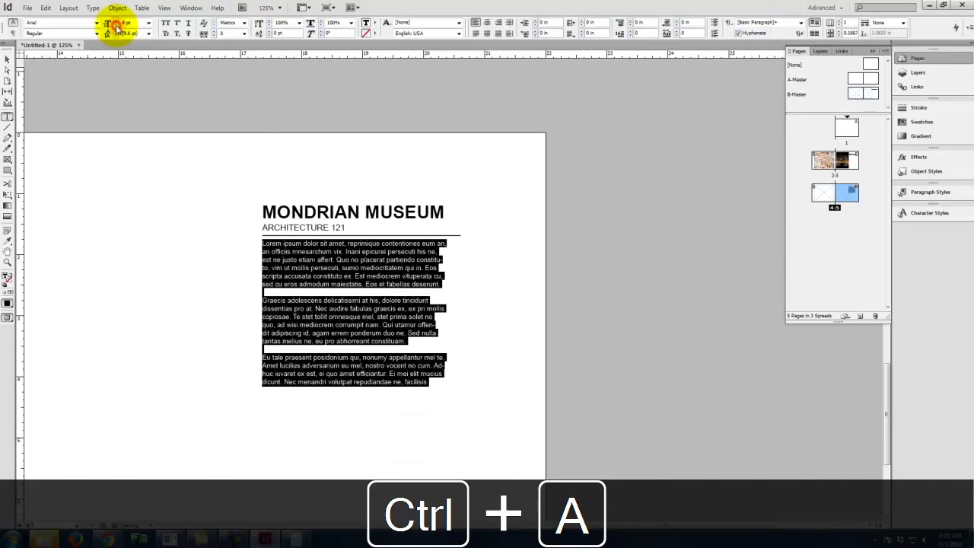
{"action": "left_click", "coordinate": [484, 309]}
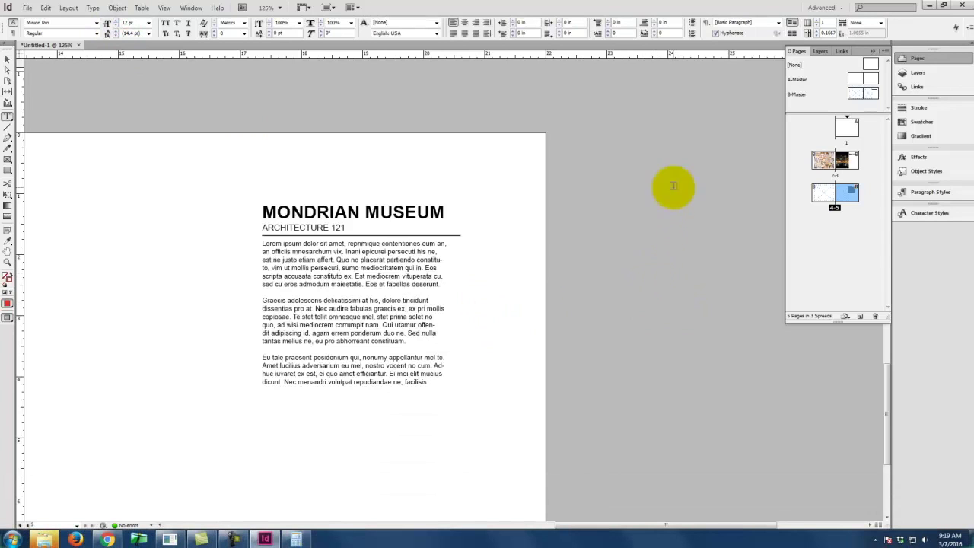
- Copy the whole Lorem ipsum text frame from spread 4-5
{"action": "double_click", "coordinate": [856, 162]}
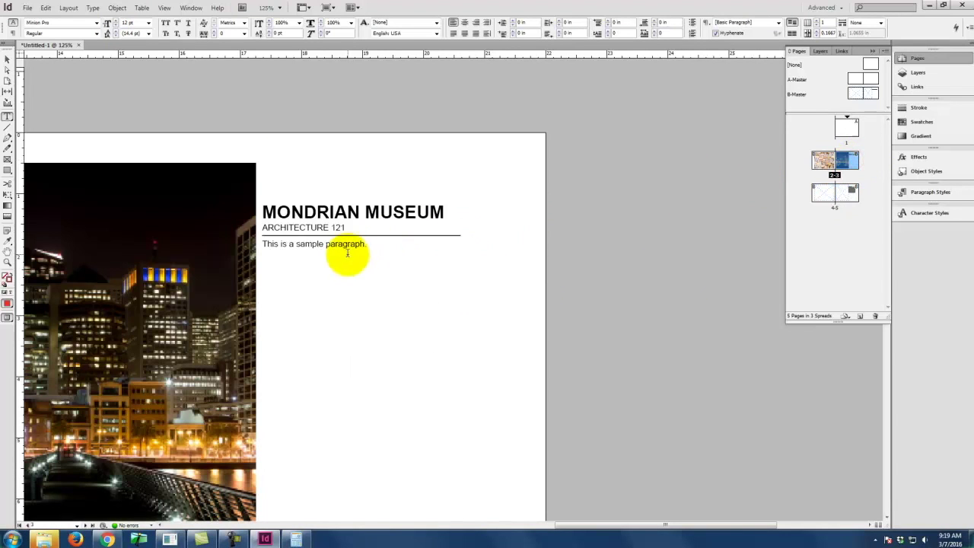
{"action": "double_click", "coordinate": [850, 193]}
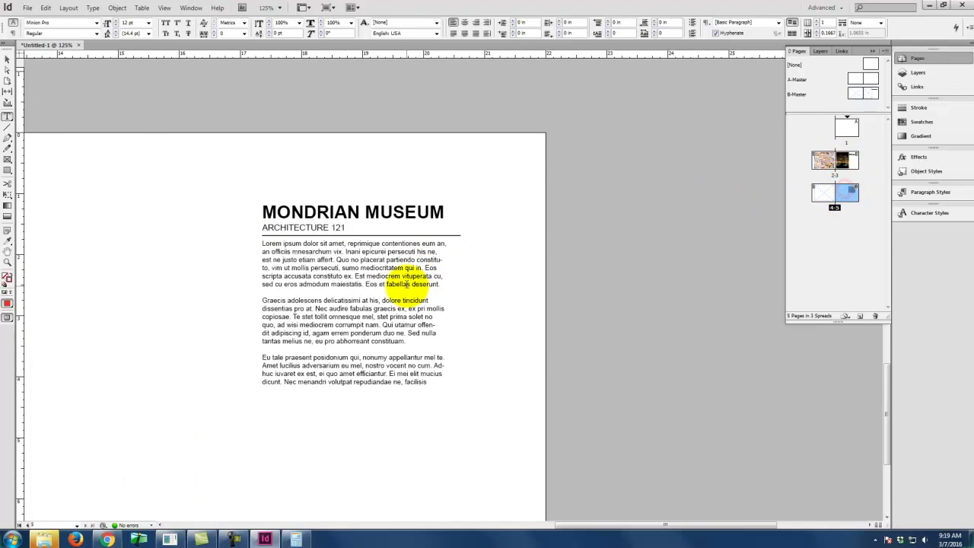
{"action": "left_click", "coordinate": [407, 284]}
{"action": "left_click", "coordinate": [6, 61]}
{"action": "left_click", "coordinate": [613, 271]}
{"action": "left_click", "coordinate": [386, 294]}
{"action": "key", "text": "ctrl+c"}
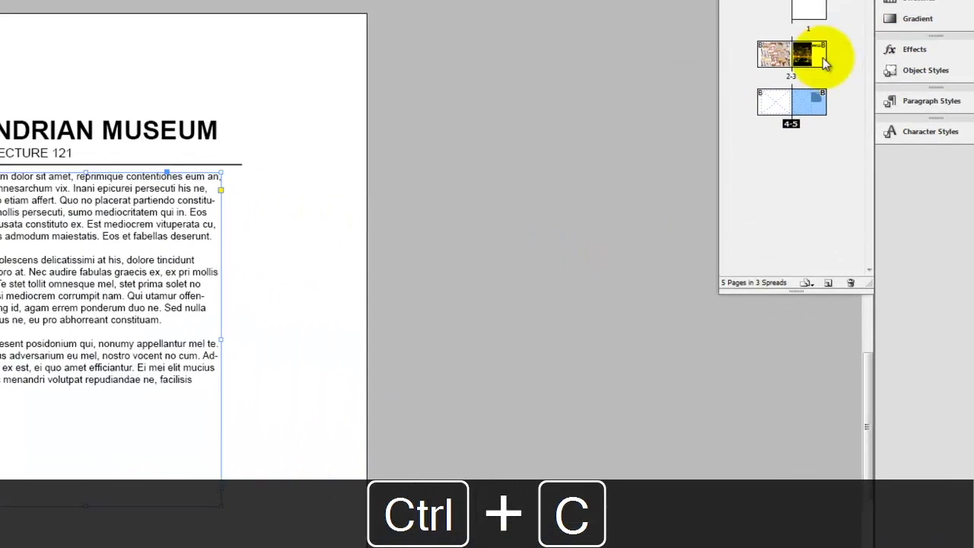
- Paste the Lorem ipsum frame onto spread 2-3, delete the old sample paragraph frame, and fit the page
{"action": "double_click", "coordinate": [857, 161]}
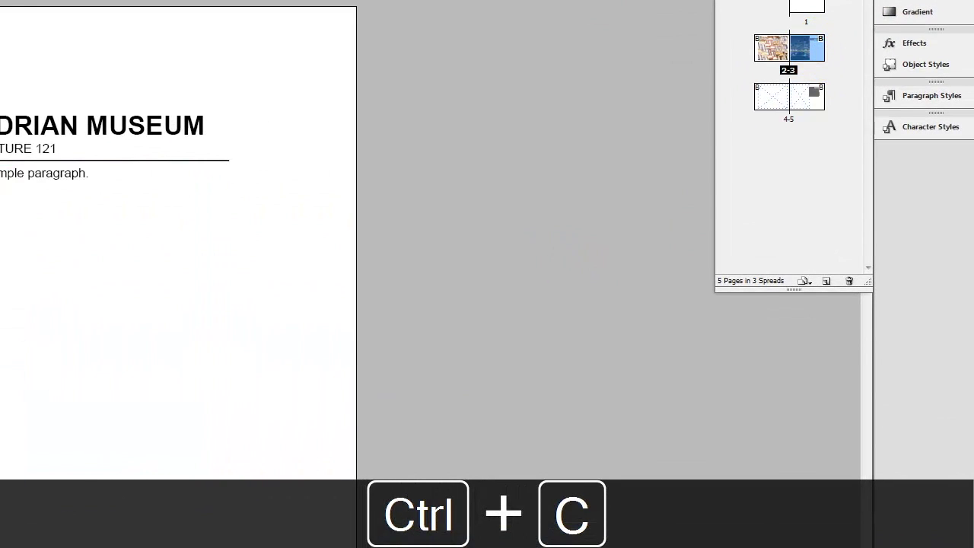
{"action": "key", "text": "ctrl+v"}
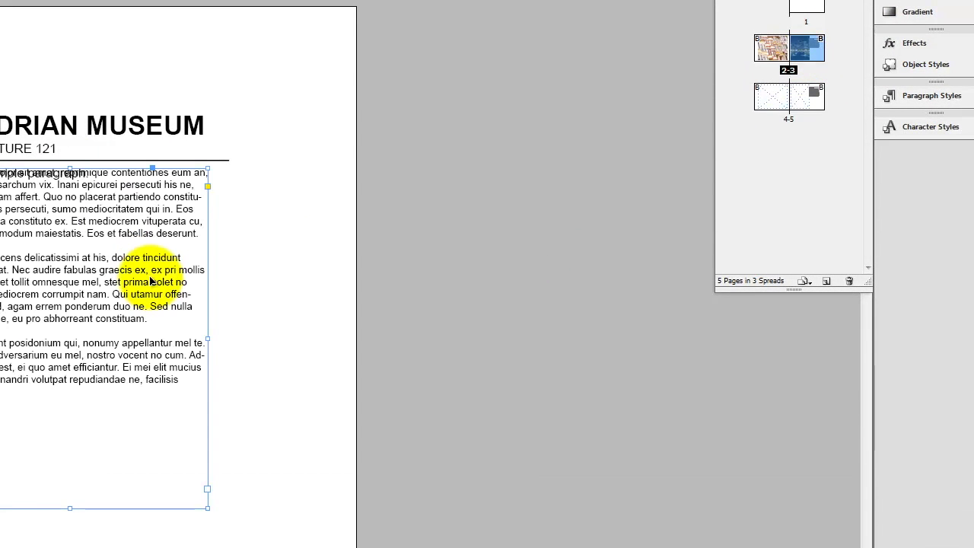
{"action": "left_click", "coordinate": [70, 167]}
{"action": "left_click_drag", "start_coordinate": [302, 220], "coordinate": [142, 168]}
{"action": "key", "text": "Delete"}
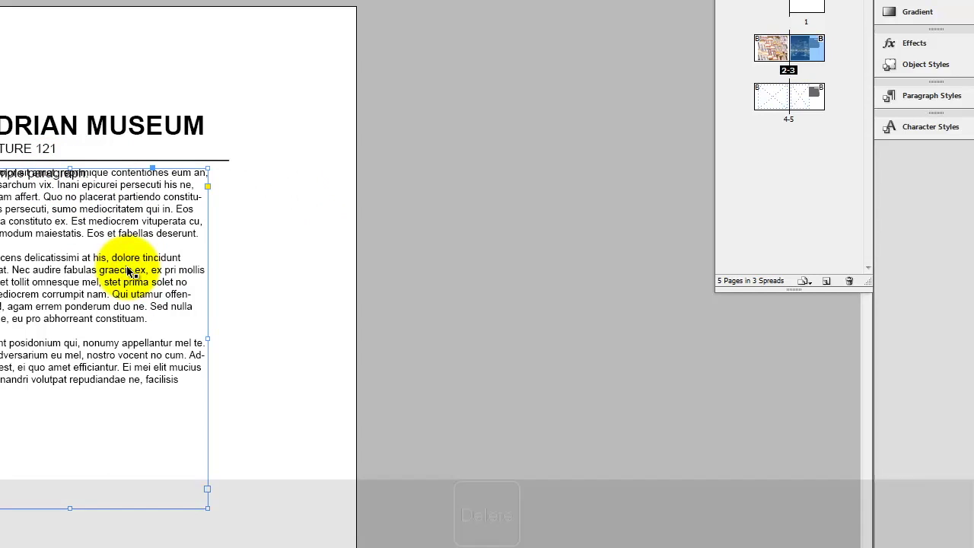
{"action": "left_click", "coordinate": [538, 139]}
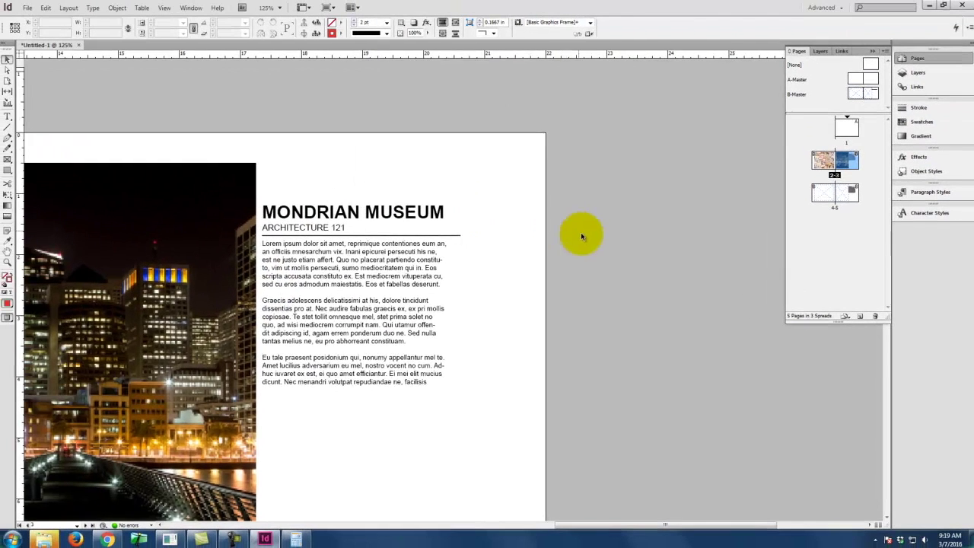
{"action": "scroll", "coordinate": [522, 178], "scroll_direction": "down", "scroll_amount": 2}
{"action": "scroll", "coordinate": [273, 258], "scroll_direction": "up", "scroll_amount": 2}
{"action": "key", "text": "ctrl+minus"}
{"action": "key", "text": "ctrl+minus"}
{"action": "key", "text": "ctrl+0"}
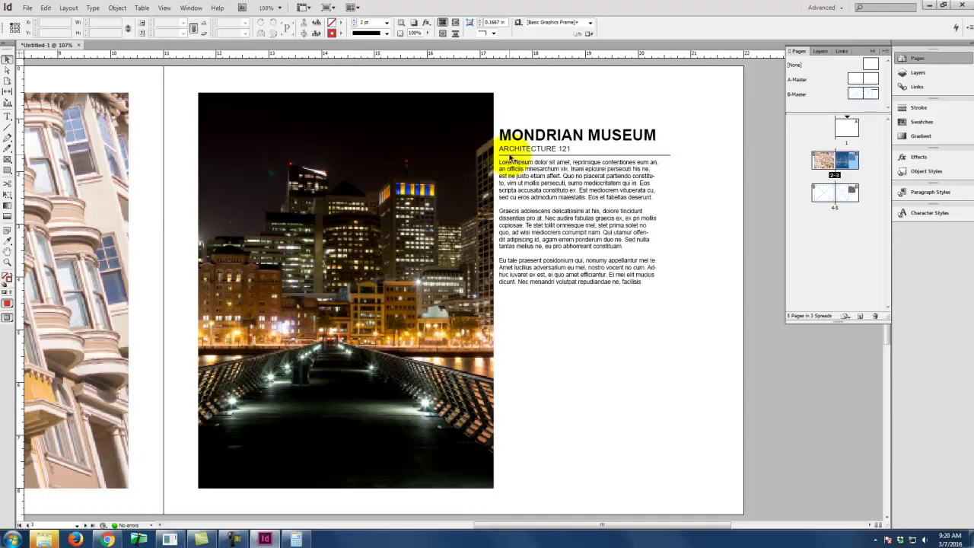
- Open B-Master for editing in Normal screen mode with guides showing
{"action": "double_click", "coordinate": [870, 93]}
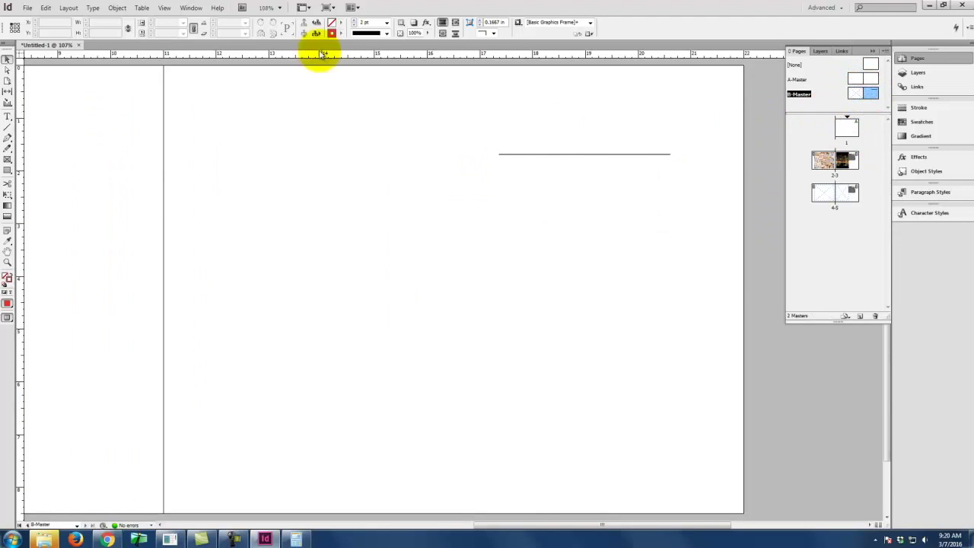
{"action": "left_click", "coordinate": [166, 8]}
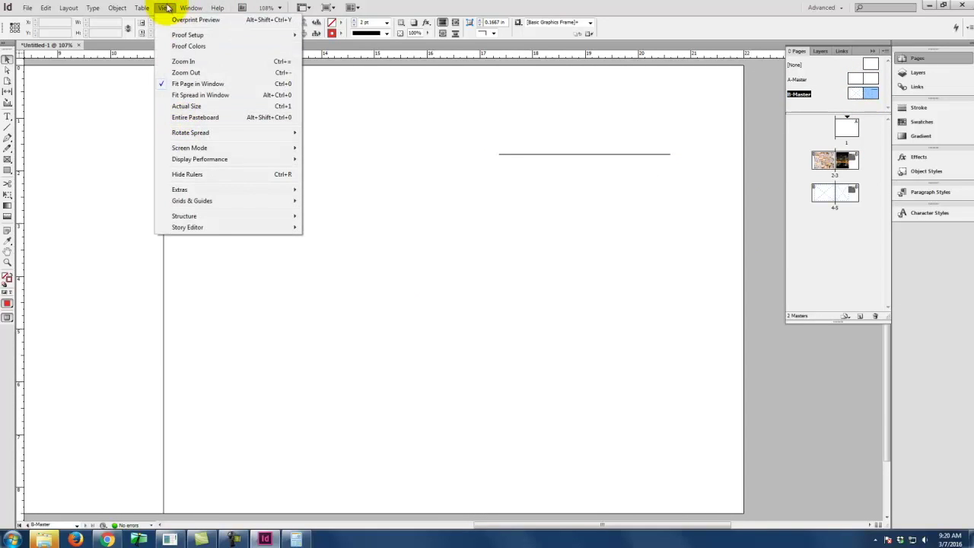
{"action": "mouse_move", "coordinate": [137, 7]}
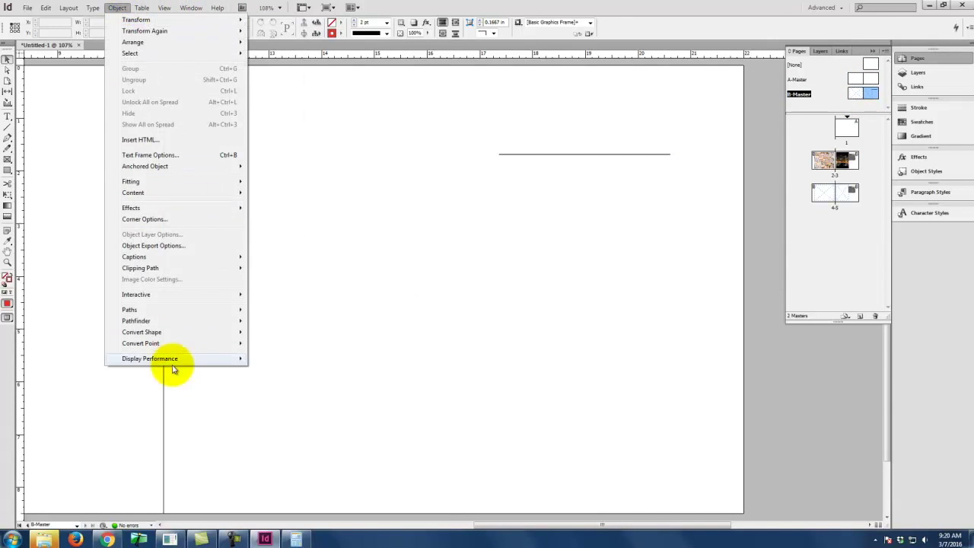
{"action": "mouse_move", "coordinate": [192, 6]}
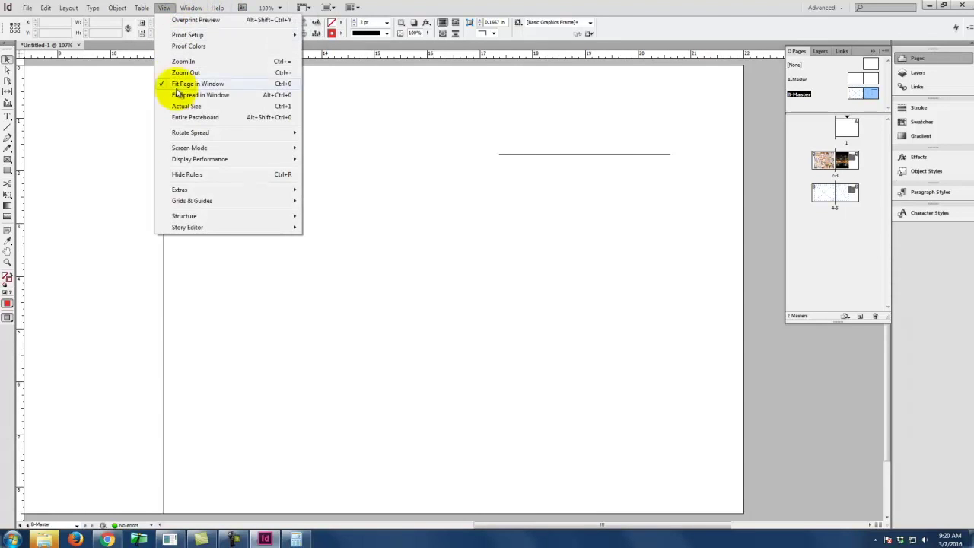
{"action": "mouse_move", "coordinate": [212, 148]}
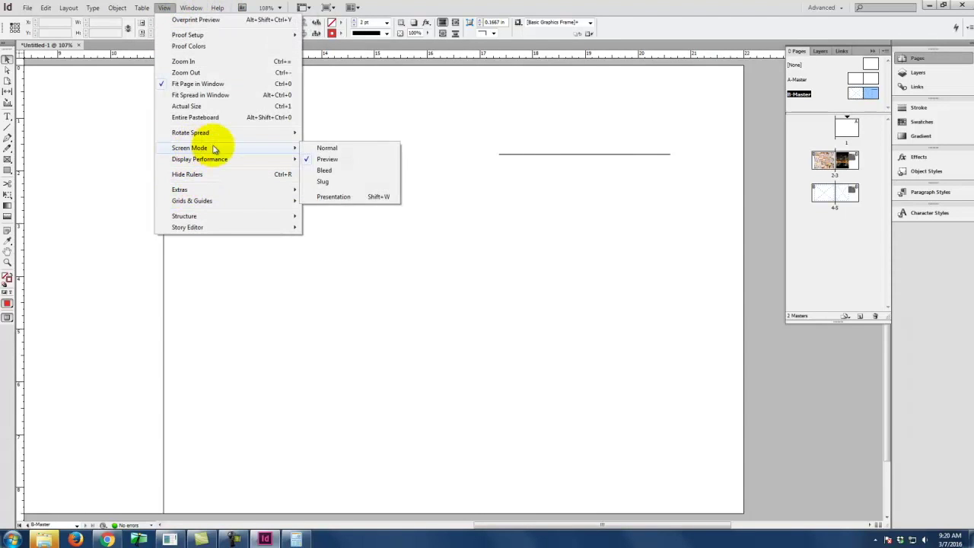
{"action": "left_click", "coordinate": [328, 147]}
- Move the master frame's top edge up to the top of the page
{"action": "left_click", "coordinate": [449, 146]}
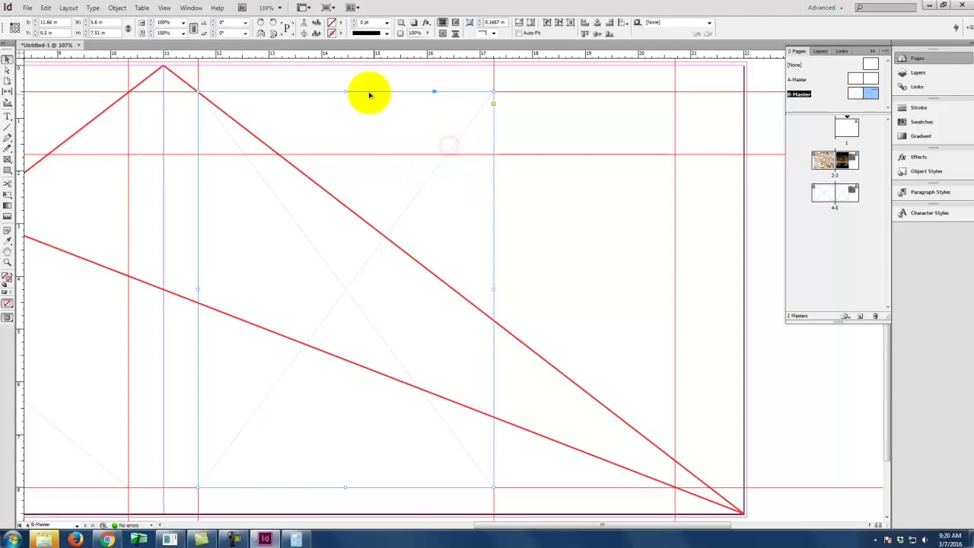
{"action": "left_click_drag", "start_coordinate": [344, 92], "coordinate": [338, 146]}
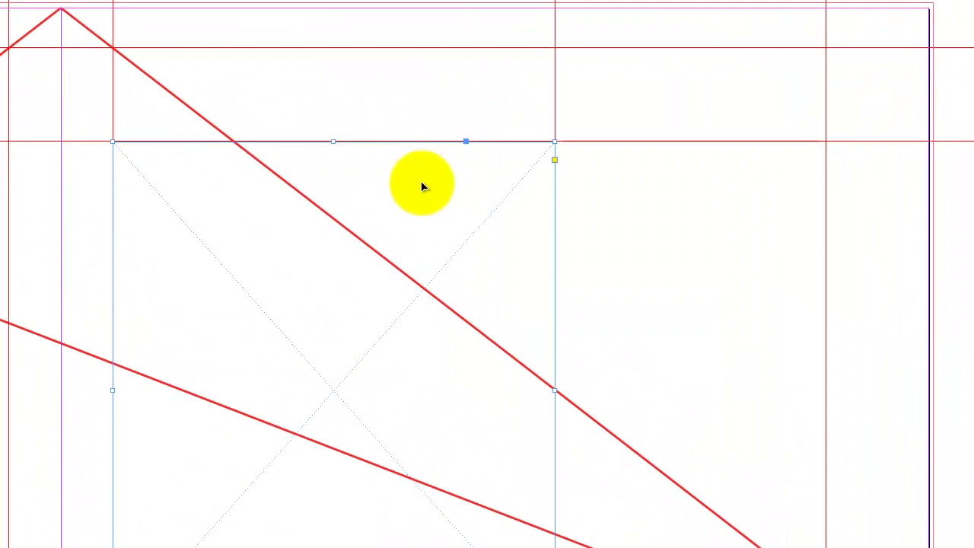
{"action": "left_click", "coordinate": [51, 135]}
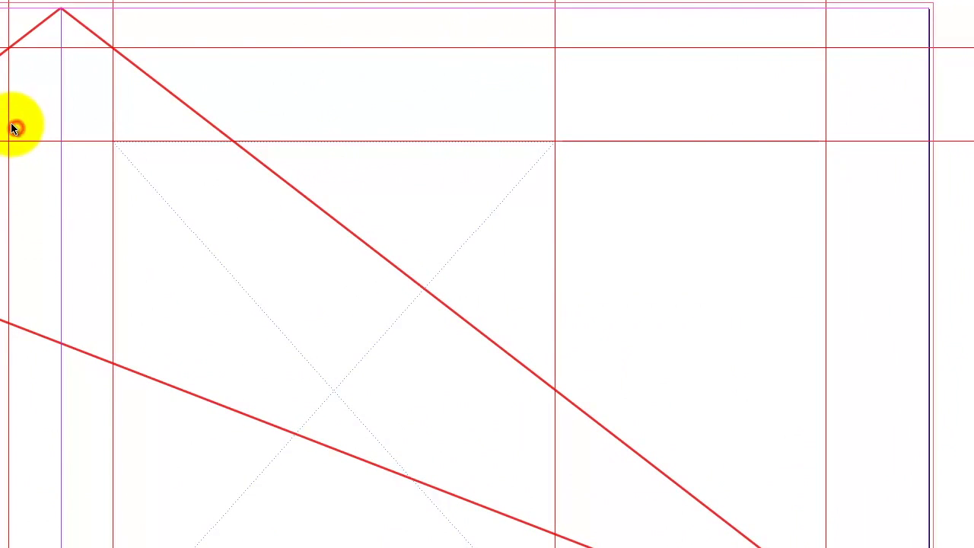
{"action": "key", "text": "space"}
{"action": "left_click_drag", "start_coordinate": [48, 218], "coordinate": [619, 278]}
{"action": "left_click", "coordinate": [306, 471]}
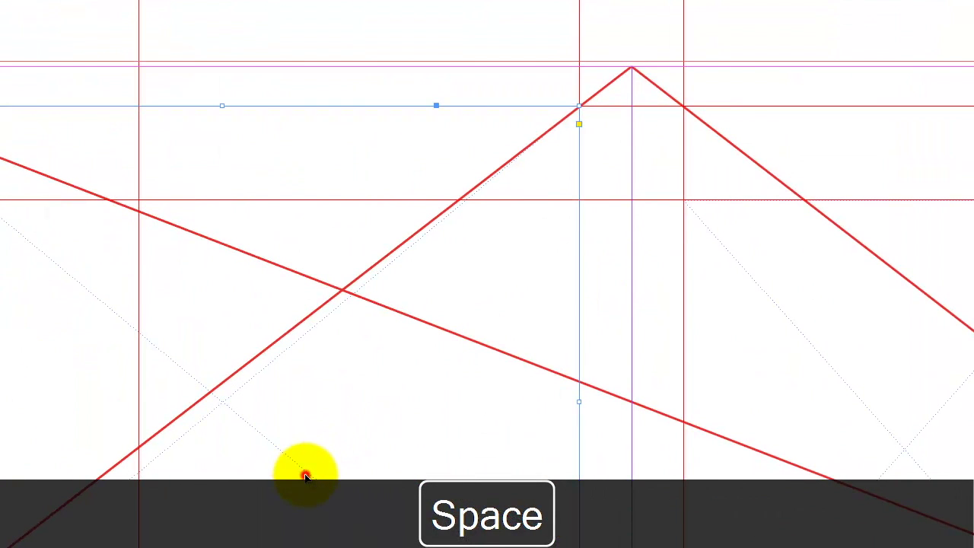
{"action": "left_click_drag", "start_coordinate": [223, 105], "coordinate": [235, 61]}
- Stretch the frame's left side to the page edge and its bottom to the bleed
{"action": "key", "text": "space"}
{"action": "left_click_drag", "start_coordinate": [113, 304], "coordinate": [421, 297]}
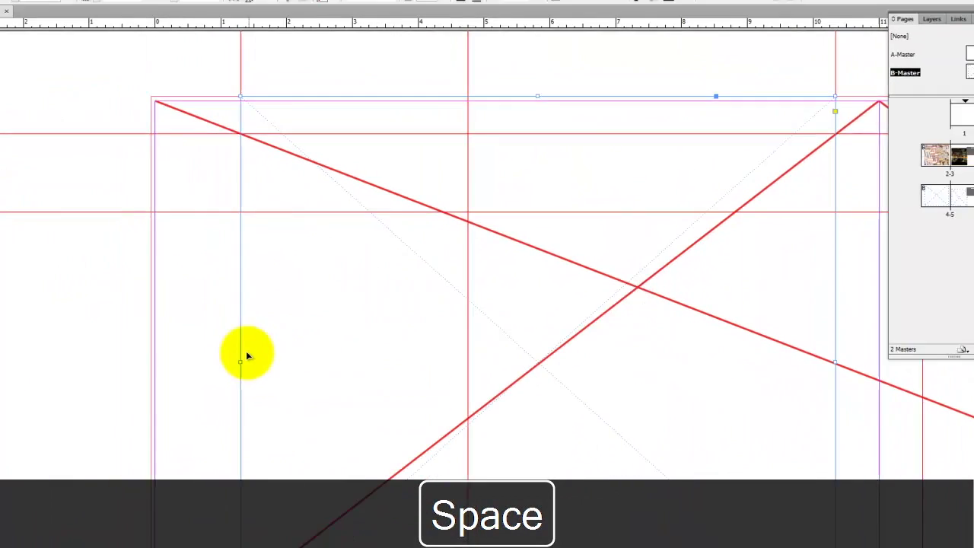
{"action": "left_click_drag", "start_coordinate": [213, 400], "coordinate": [104, 388]}
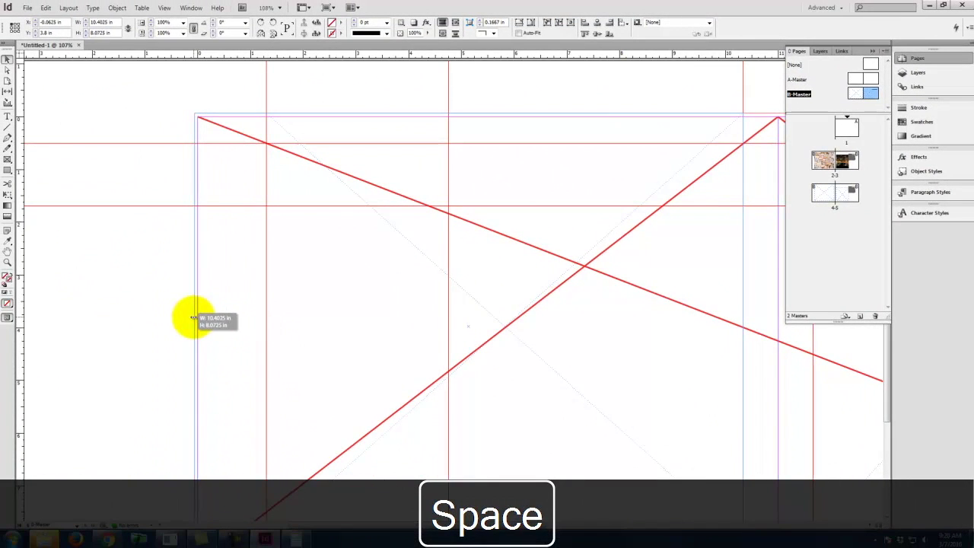
{"action": "left_click_drag", "start_coordinate": [194, 318], "coordinate": [194, 316]}
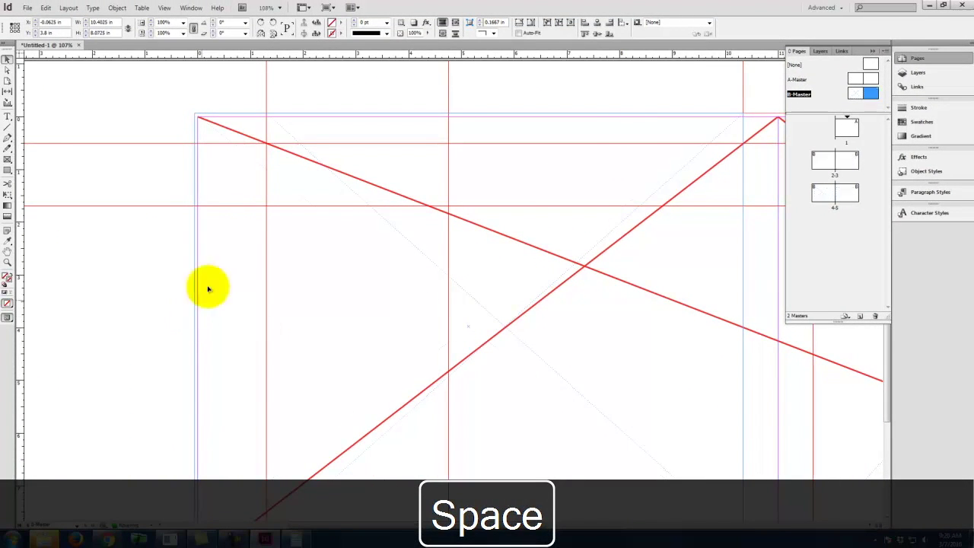
{"action": "left_click_drag", "start_coordinate": [271, 283], "coordinate": [272, 163]}
{"action": "left_click_drag", "start_coordinate": [468, 421], "coordinate": [474, 450]}
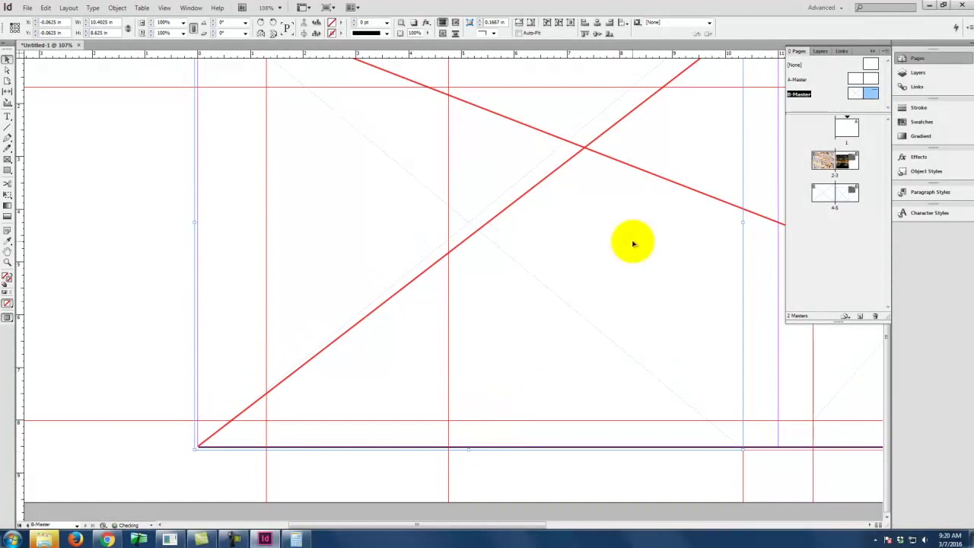
- Delete the night-bridge and bay-window buildings photos from spread 2-3
{"action": "double_click", "coordinate": [849, 163]}
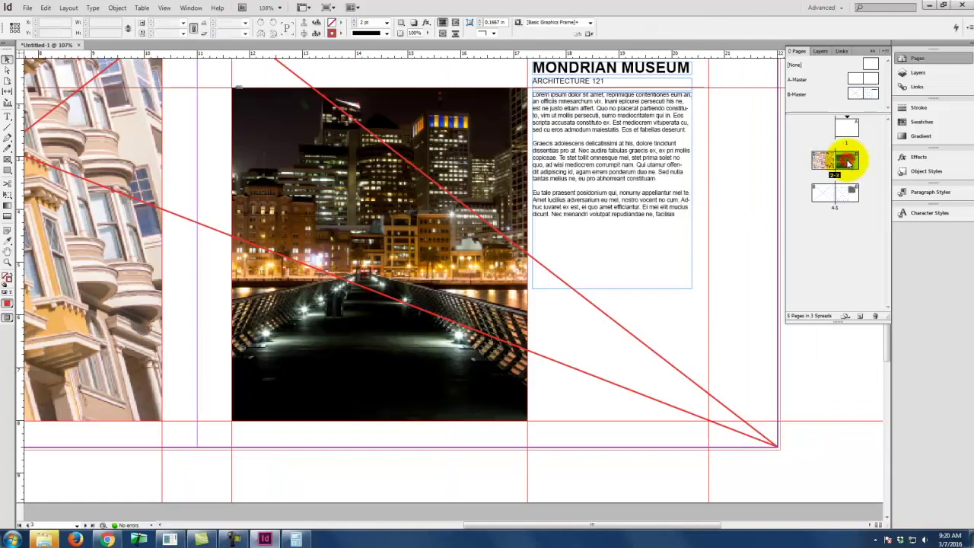
{"action": "scroll", "coordinate": [313, 253], "scroll_direction": "up", "scroll_amount": 3}
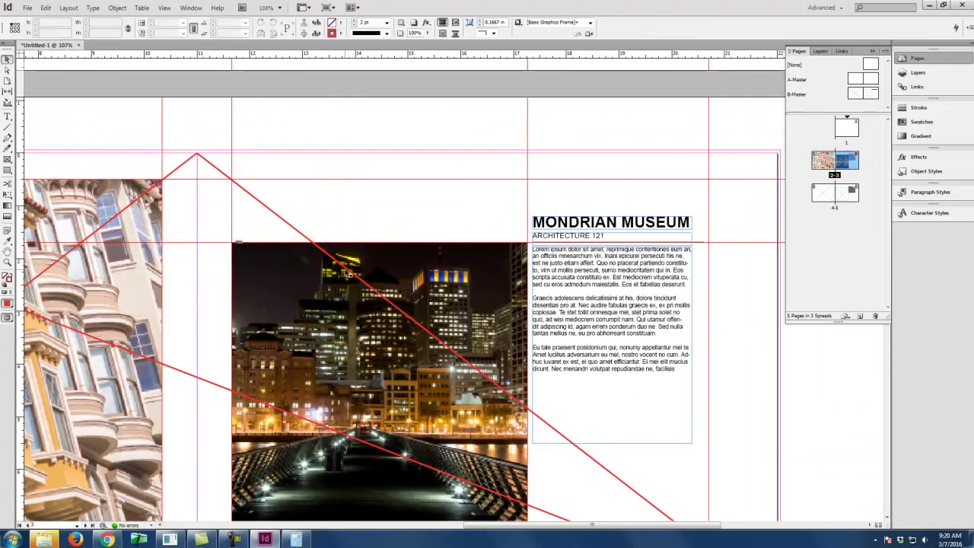
{"action": "key", "text": "space"}
{"action": "left_click_drag", "start_coordinate": [250, 224], "coordinate": [723, 152]}
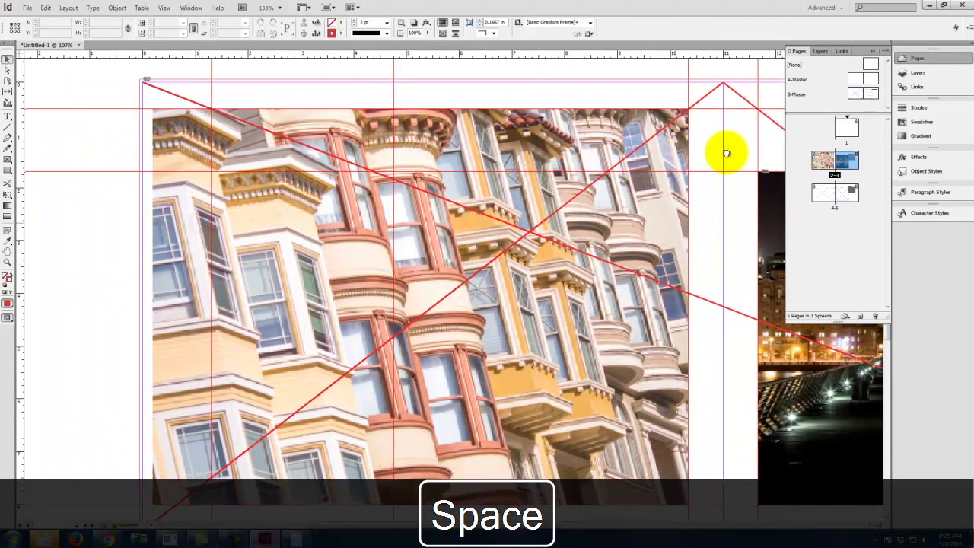
{"action": "left_click_drag", "start_coordinate": [569, 234], "coordinate": [213, 203]}
{"action": "left_click", "coordinate": [495, 222]}
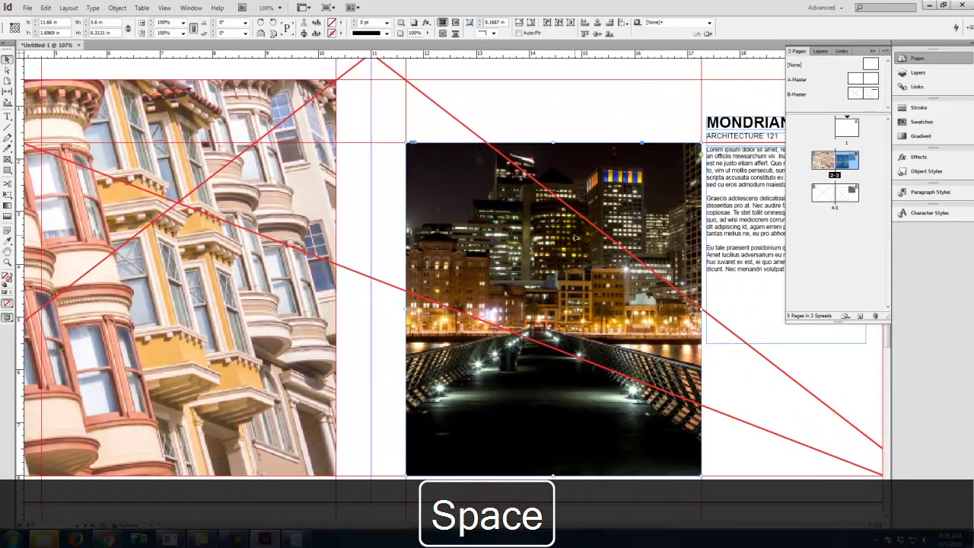
{"action": "key", "text": "Delete"}
{"action": "left_click", "coordinate": [236, 303]}
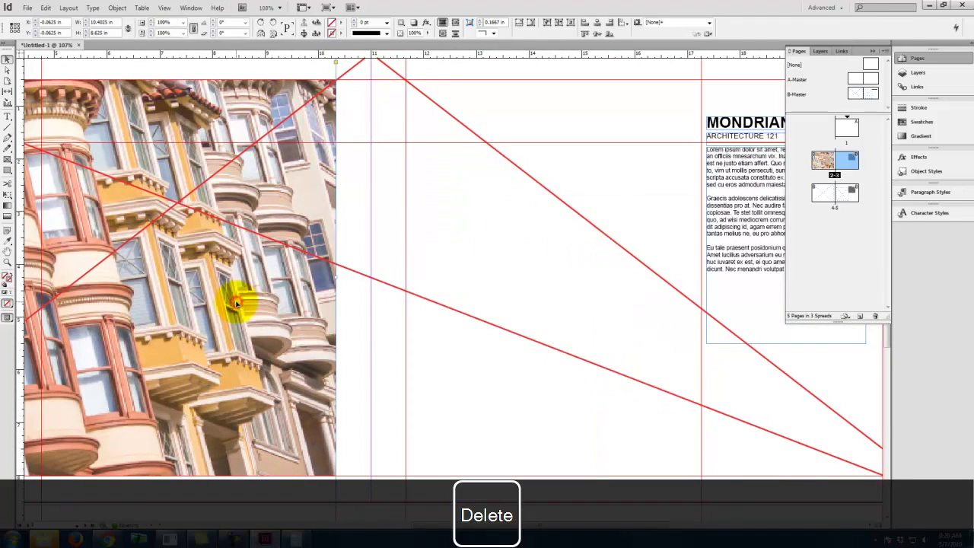
{"action": "key", "text": "Delete"}
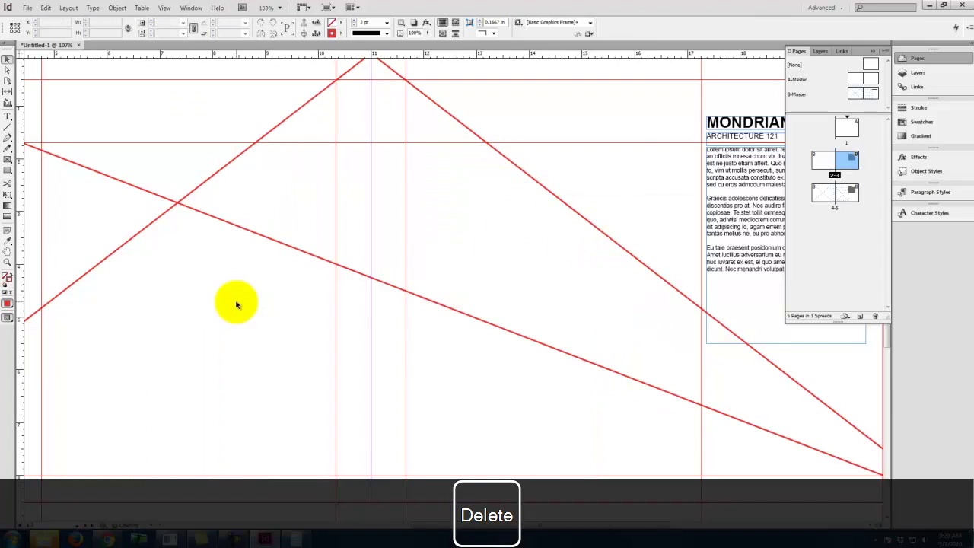
- Apply B-Master to the pages of spread 2-3
{"action": "right_click", "coordinate": [844, 157]}
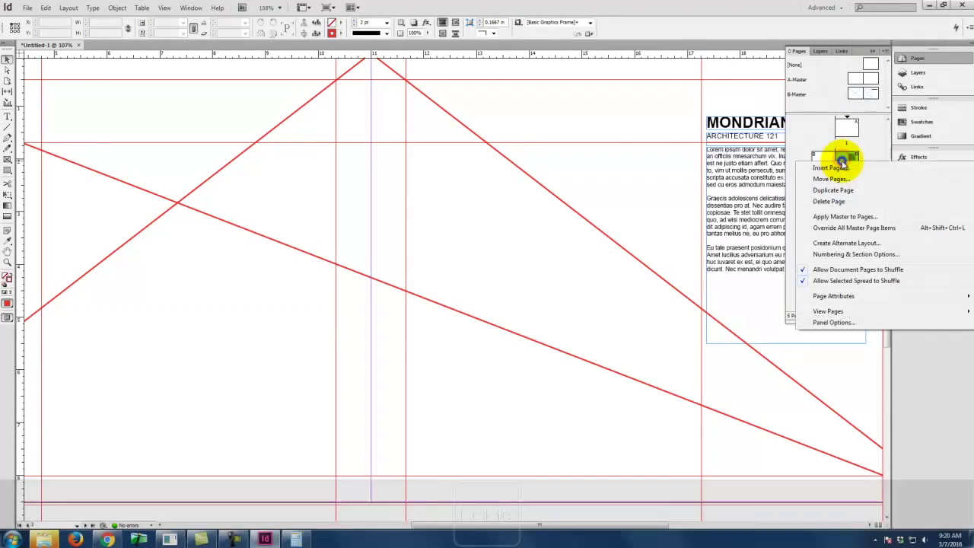
{"action": "left_click", "coordinate": [845, 217]}
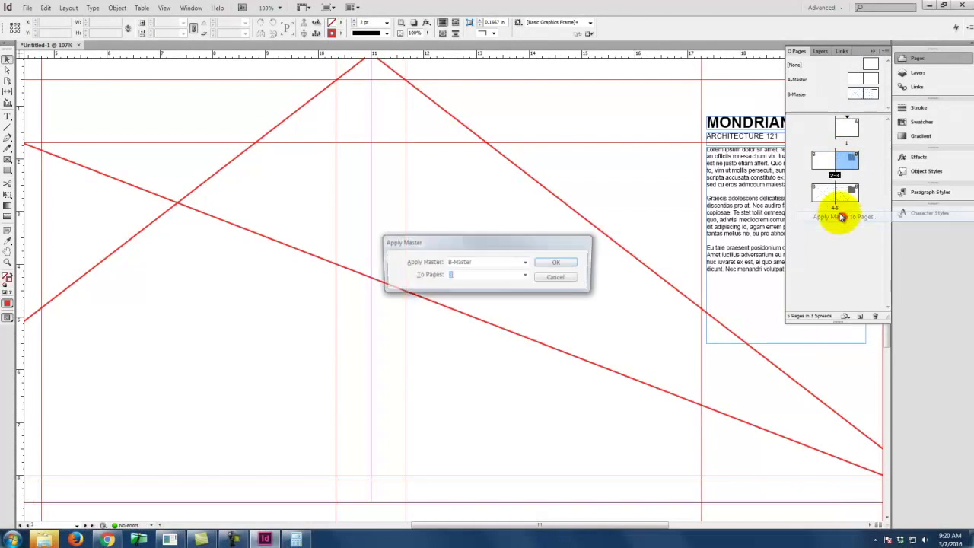
{"action": "left_click", "coordinate": [556, 261]}
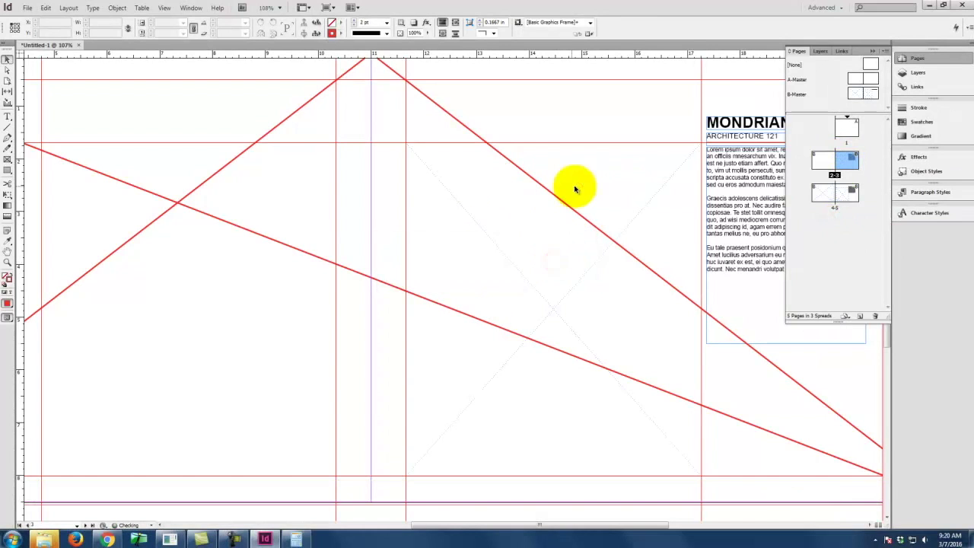
{"action": "right_click", "coordinate": [813, 160]}
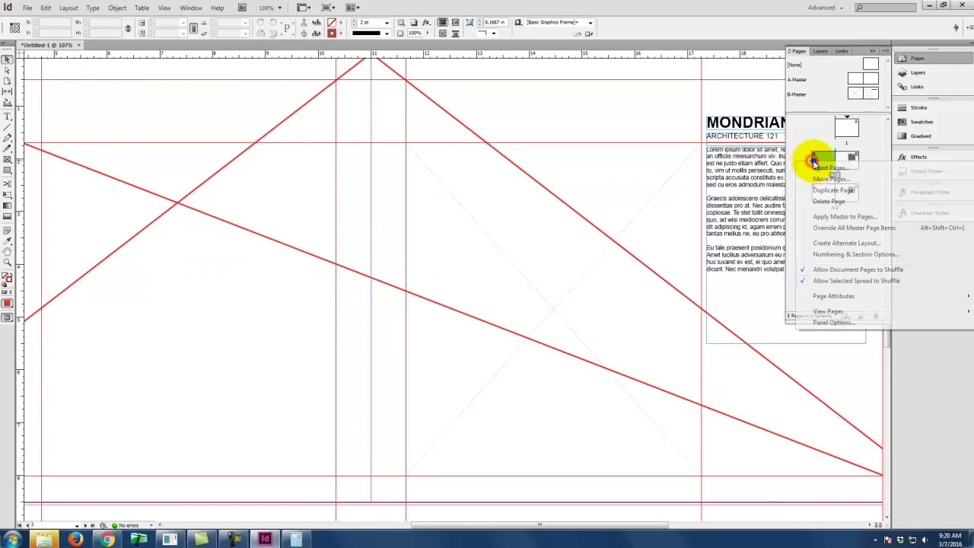
{"action": "left_click", "coordinate": [825, 218]}
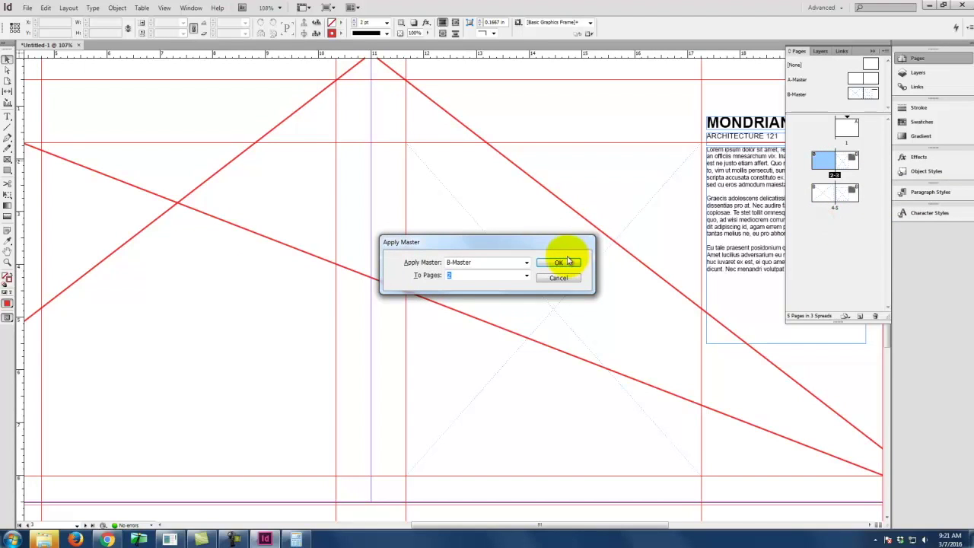
{"action": "left_click", "coordinate": [564, 262]}
- Open the Place dialog to import a new image from the Ex111 folder
{"action": "scroll", "coordinate": [456, 251], "scroll_direction": "up", "scroll_amount": 2}
{"action": "left_click", "coordinate": [27, 6]}
{"action": "left_click", "coordinate": [44, 162]}
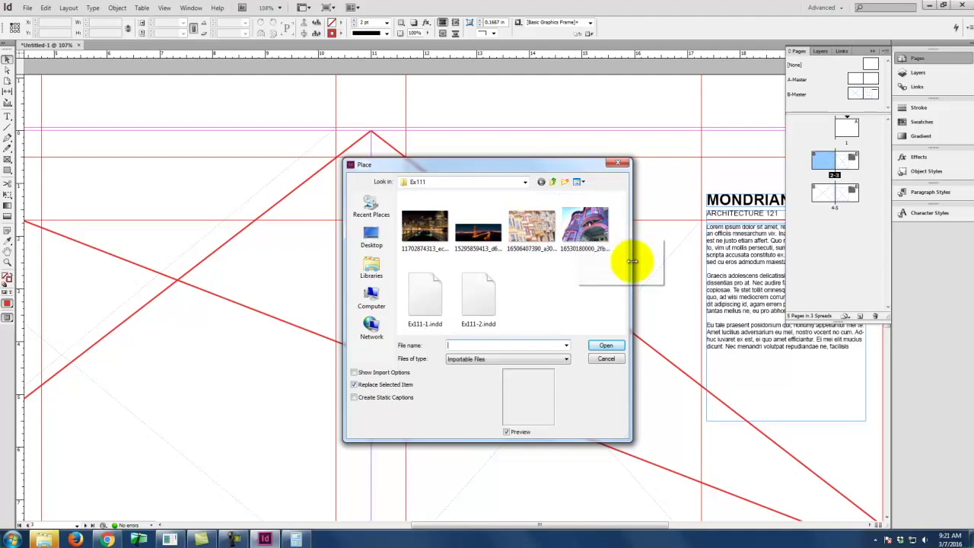
- Place the pink-and-blue building photo into the right frame and make it fill the frame
{"action": "left_click", "coordinate": [594, 234]}
{"action": "left_click", "coordinate": [605, 345]}
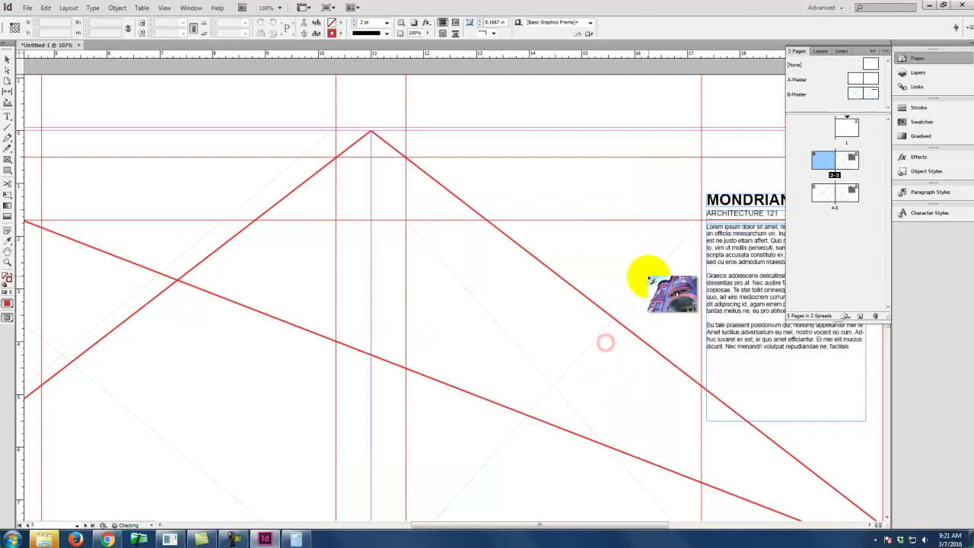
{"action": "left_click", "coordinate": [648, 277]}
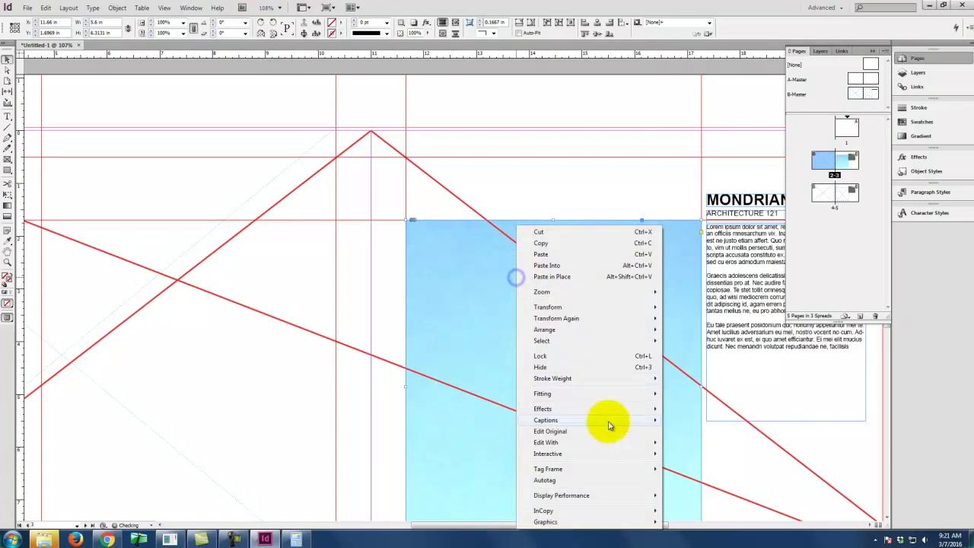
{"action": "mouse_move", "coordinate": [593, 397]}
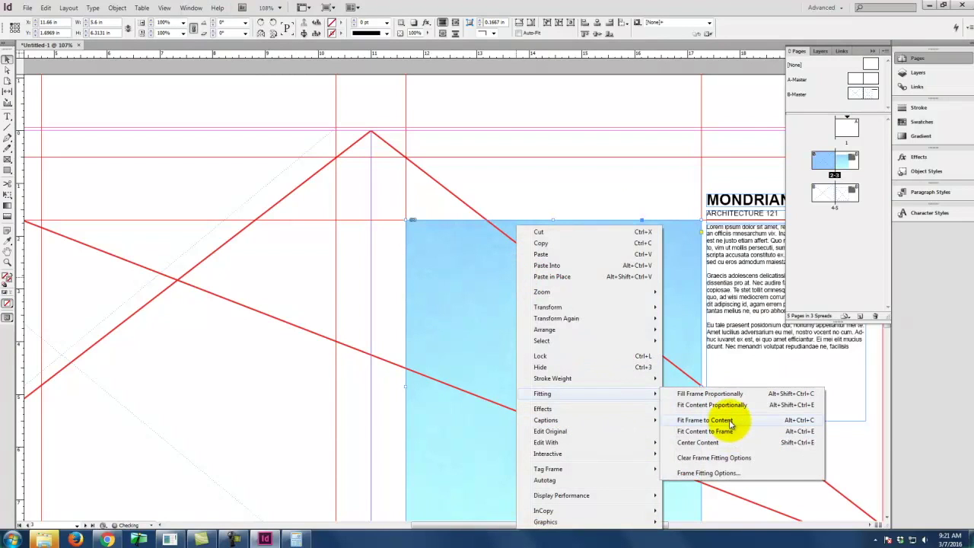
{"action": "left_click", "coordinate": [723, 394]}
- Place the bay-window buildings photo into the left frame with Fill Frame Proportionally
{"action": "key", "text": "space"}
{"action": "scroll", "coordinate": [225, 274], "scroll_direction": "down", "scroll_amount": 3}
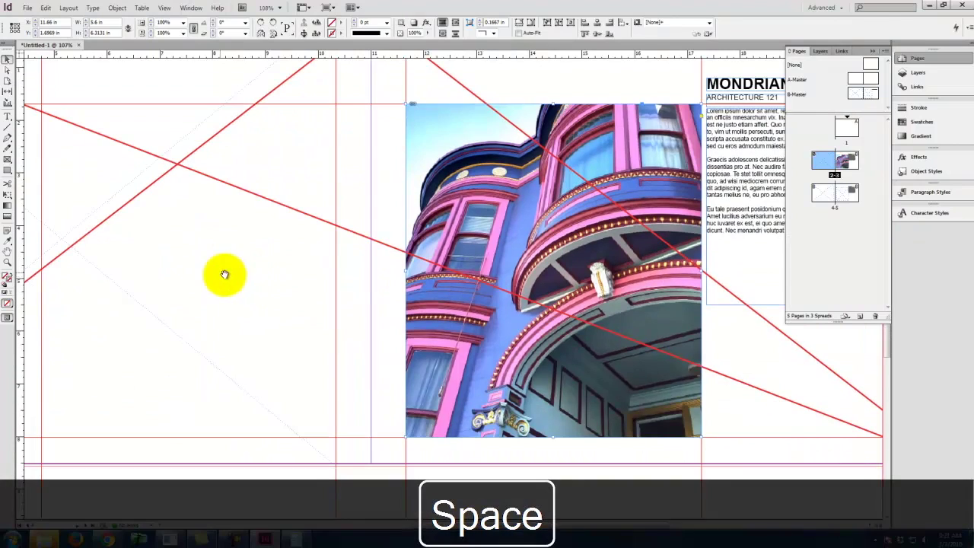
{"action": "left_click_drag", "start_coordinate": [178, 263], "coordinate": [464, 330]}
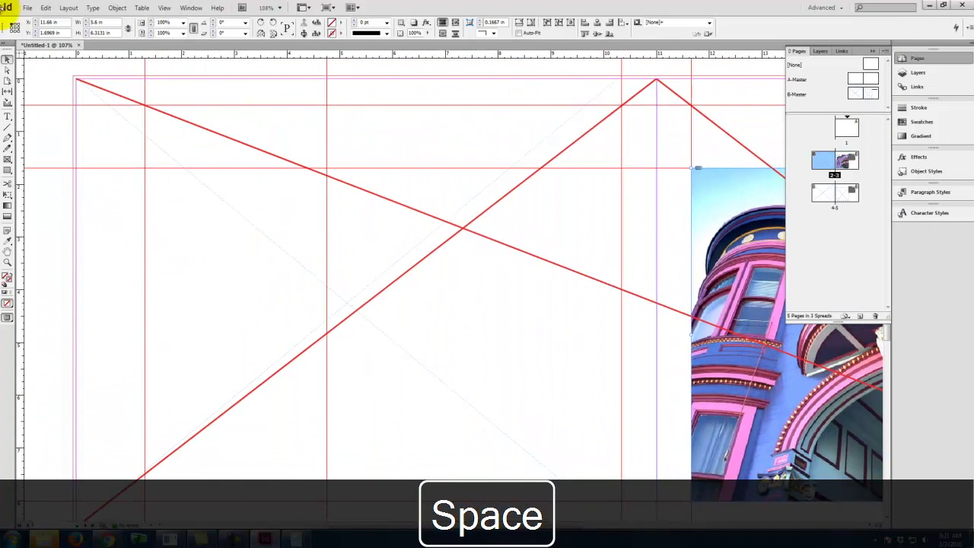
{"action": "left_click", "coordinate": [24, 8]}
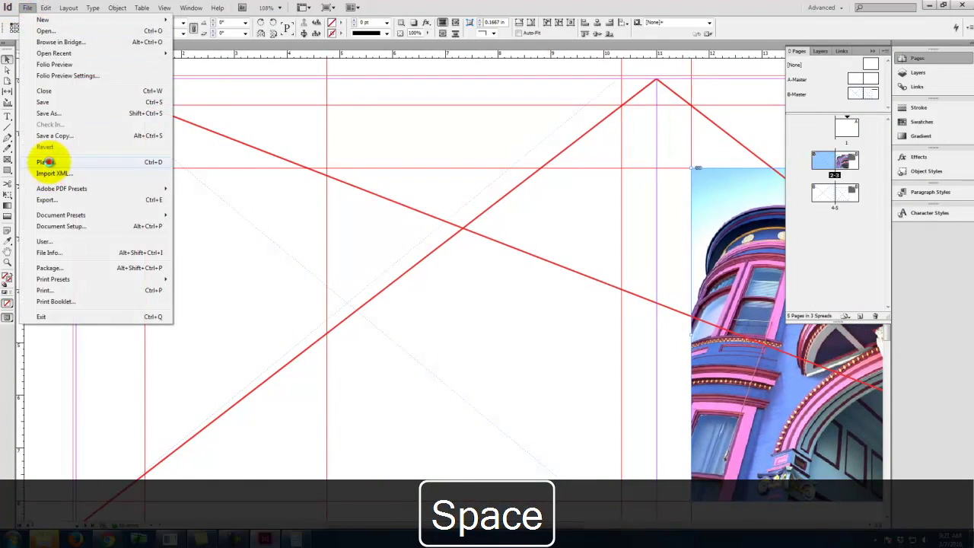
{"action": "left_click", "coordinate": [46, 161]}
{"action": "left_click", "coordinate": [531, 224]}
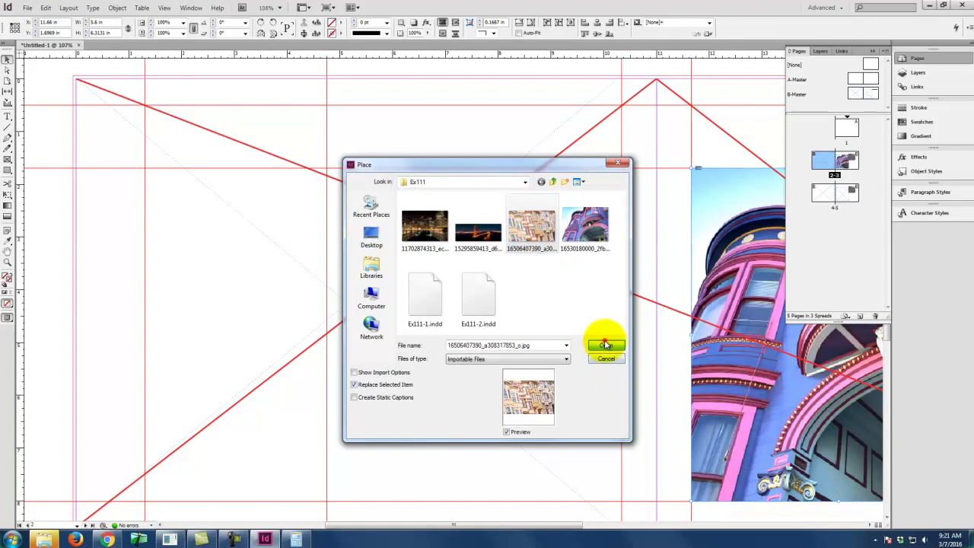
{"action": "left_click", "coordinate": [604, 345]}
{"action": "key", "text": "ctrl+z"}
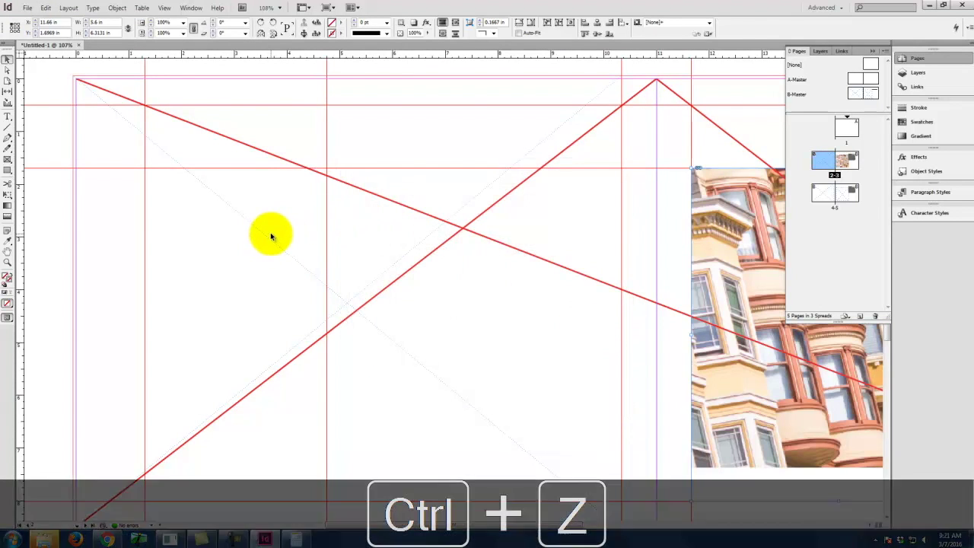
{"action": "left_click", "coordinate": [243, 219]}
{"action": "right_click", "coordinate": [244, 219]}
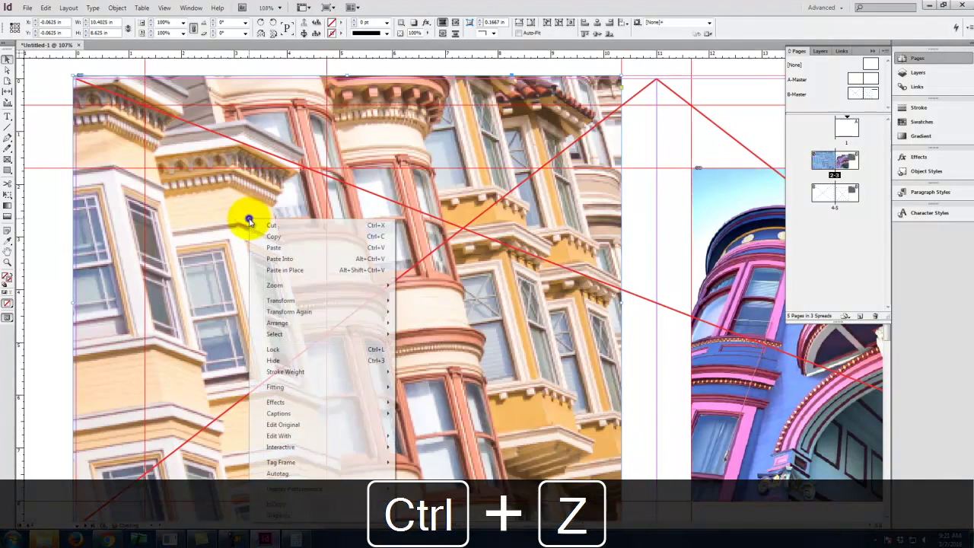
{"action": "mouse_move", "coordinate": [318, 393]}
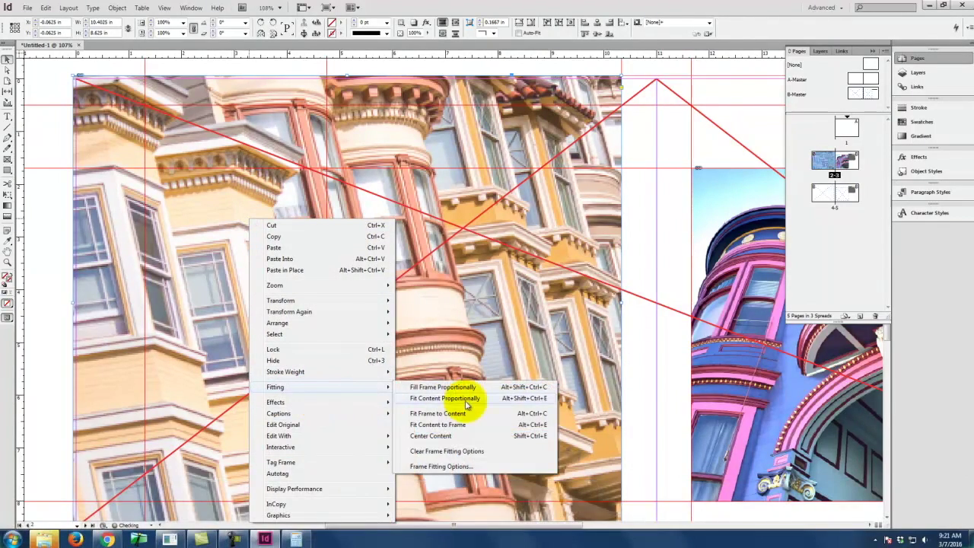
{"action": "left_click", "coordinate": [462, 391]}
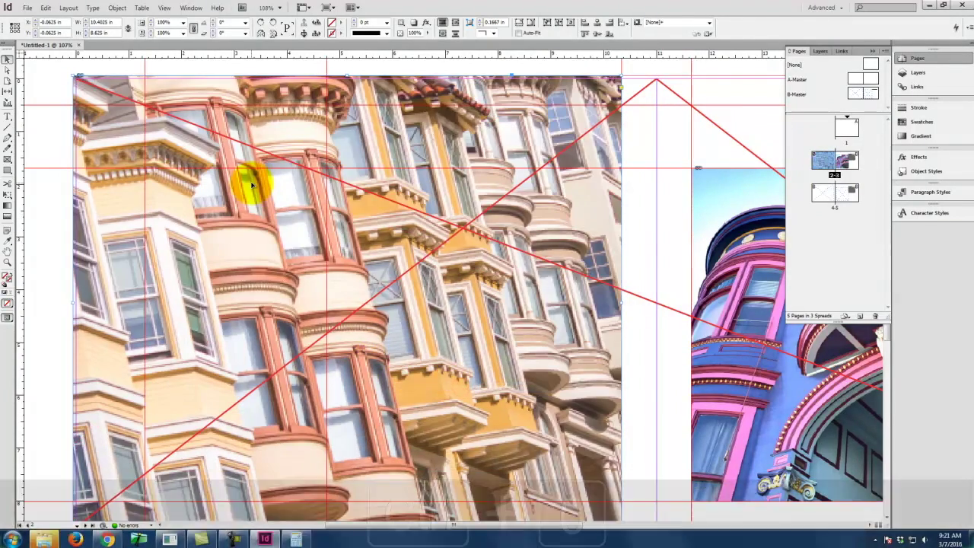
{"action": "key", "text": "ctrl+0"}
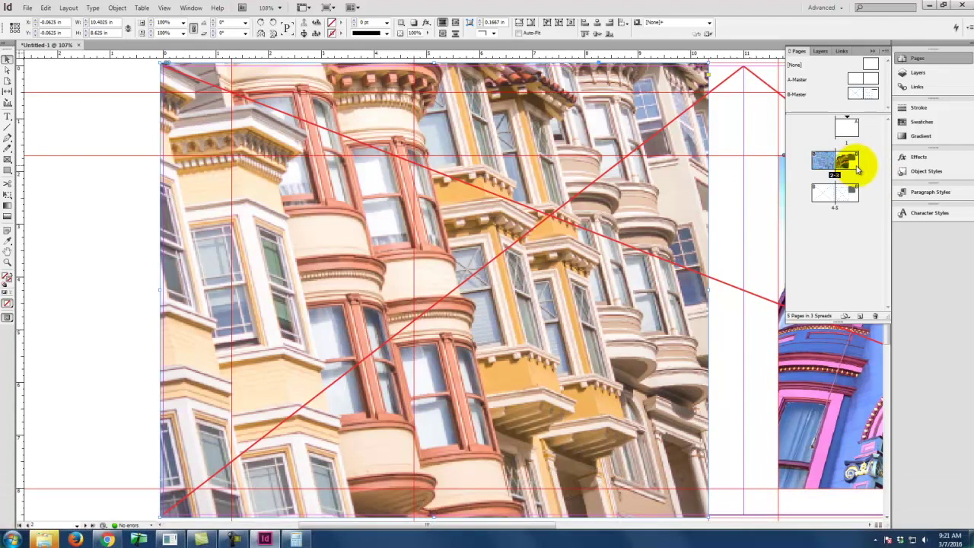
- Show spread 2-3 centred at 75% zoom and collapse the Pages panel
{"action": "key", "text": "ctrl+0"}
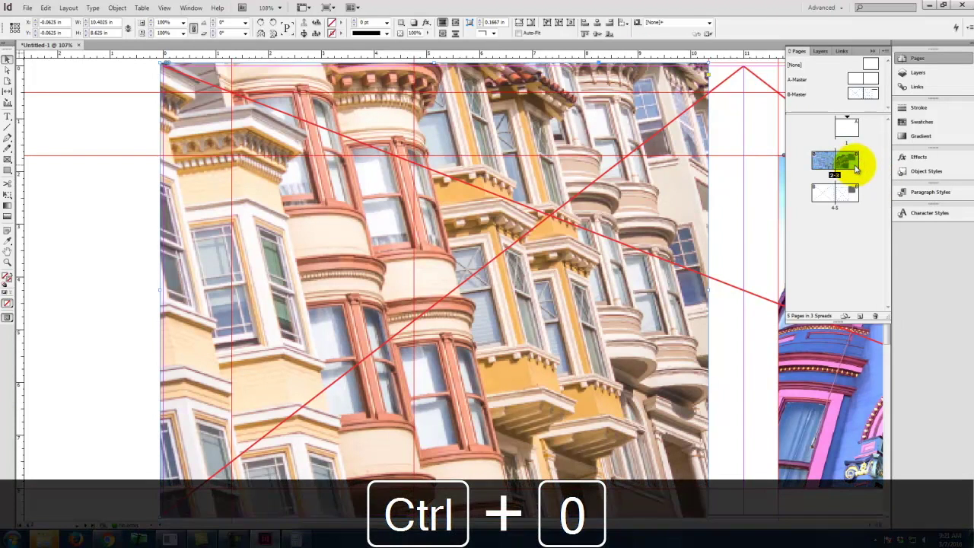
{"action": "double_click", "coordinate": [857, 169]}
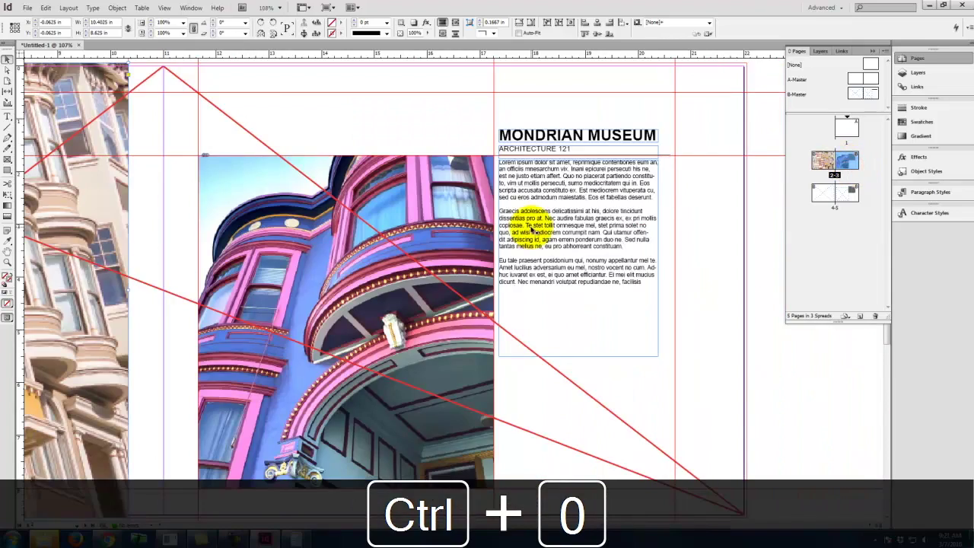
{"action": "key", "text": "ctrl+minus"}
{"action": "key", "text": "ctrl+minus"}
{"action": "key", "text": "ctrl+minus"}
{"action": "key", "text": "ctrl+minus"}
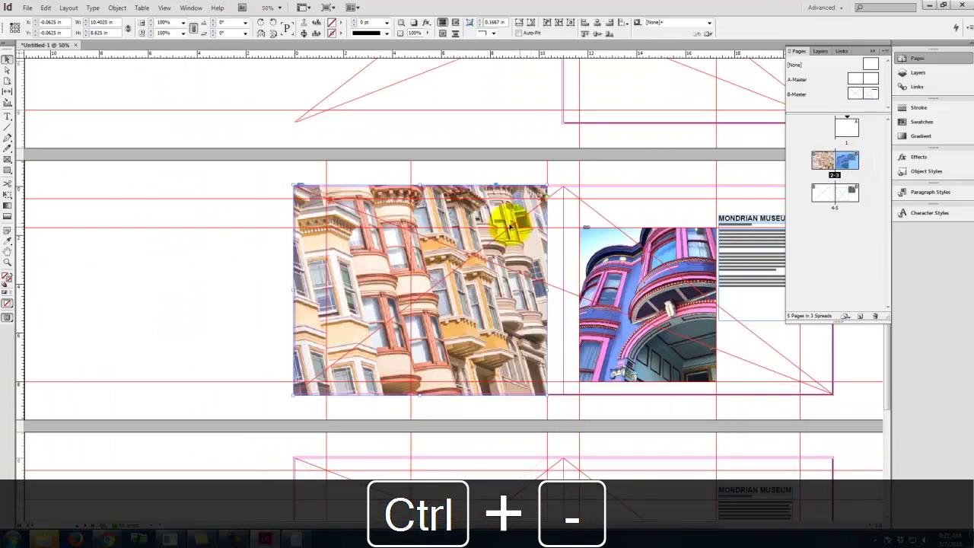
{"action": "key", "text": "space"}
{"action": "left_click_drag", "start_coordinate": [452, 192], "coordinate": [421, 167]}
{"action": "key", "text": "ctrl+equal"}
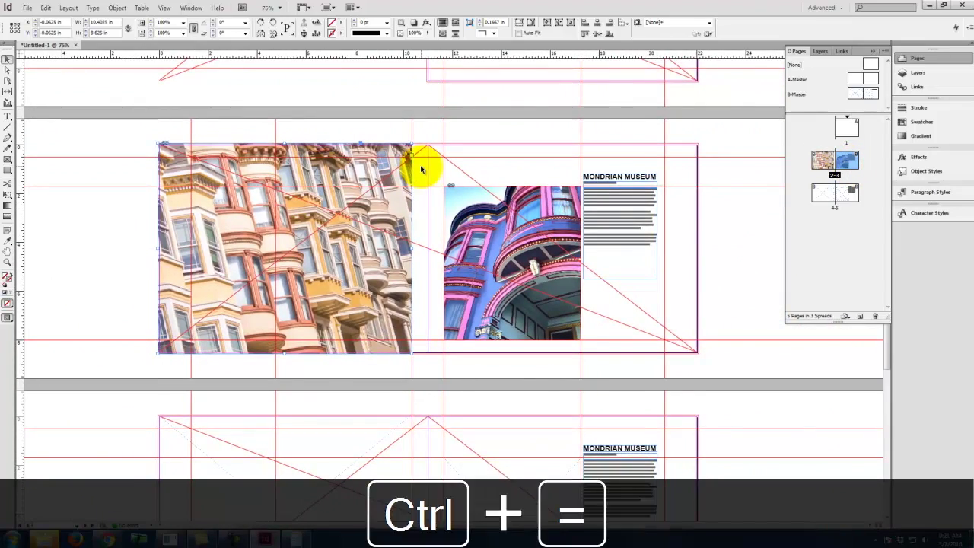
{"action": "key", "text": "space"}
{"action": "left_click_drag", "start_coordinate": [570, 134], "coordinate": [365, 165]}
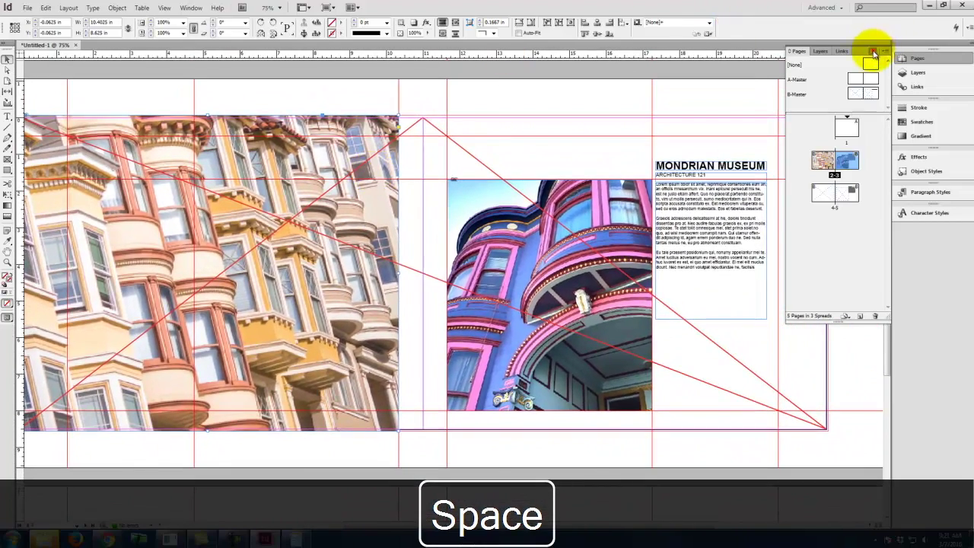
{"action": "left_click", "coordinate": [873, 48]}
- Switch to Preview screen mode and deselect everything to see the clean spread
{"action": "left_click", "coordinate": [192, 8]}
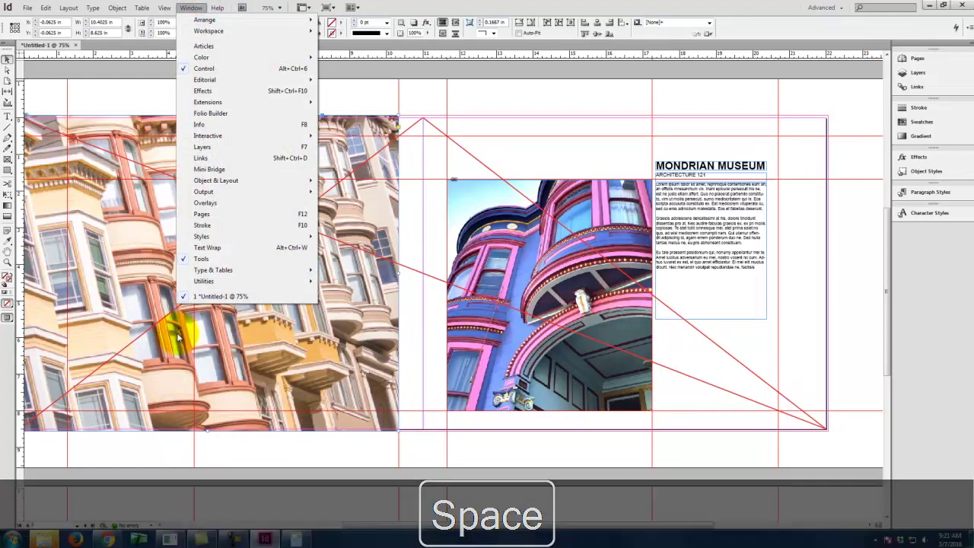
{"action": "left_click", "coordinate": [164, 8]}
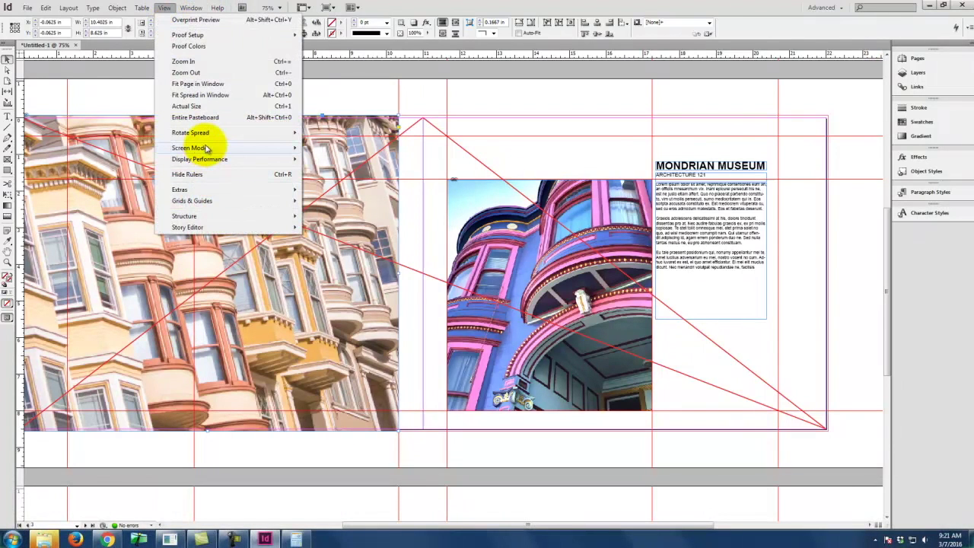
{"action": "mouse_move", "coordinate": [250, 148]}
{"action": "left_click", "coordinate": [349, 160]}
{"action": "key", "text": "space"}
{"action": "left_click_drag", "start_coordinate": [322, 217], "coordinate": [370, 220]}
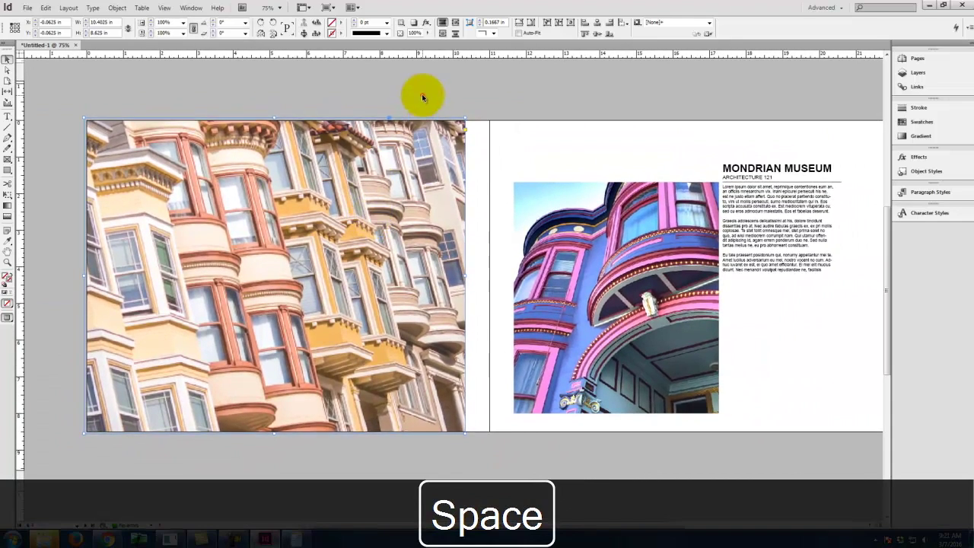
{"action": "left_click", "coordinate": [424, 91]}
{"action": "left_click_drag", "start_coordinate": [670, 195], "coordinate": [627, 198]}
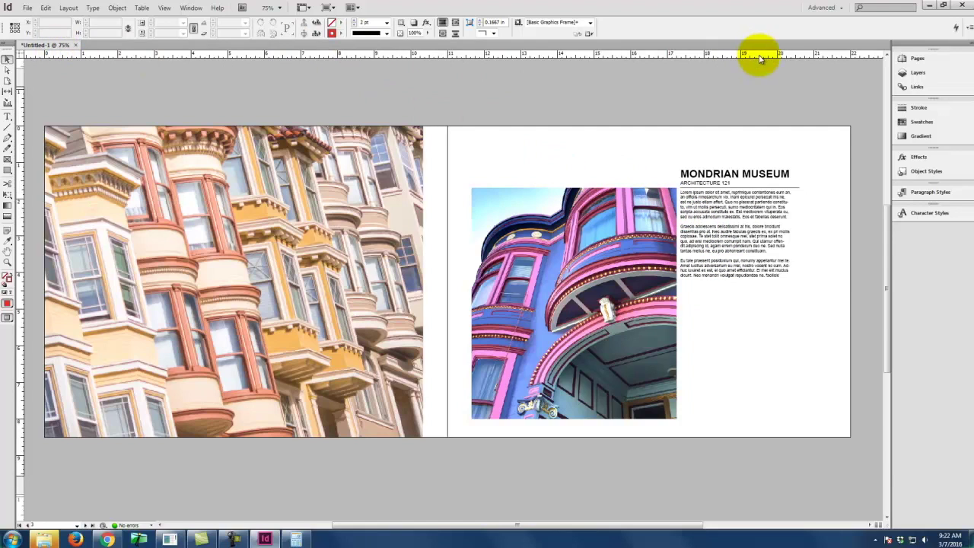
- Open B-Master for editing in Normal screen mode with guides visible
{"action": "left_click", "coordinate": [931, 65]}
{"action": "double_click", "coordinate": [872, 92]}
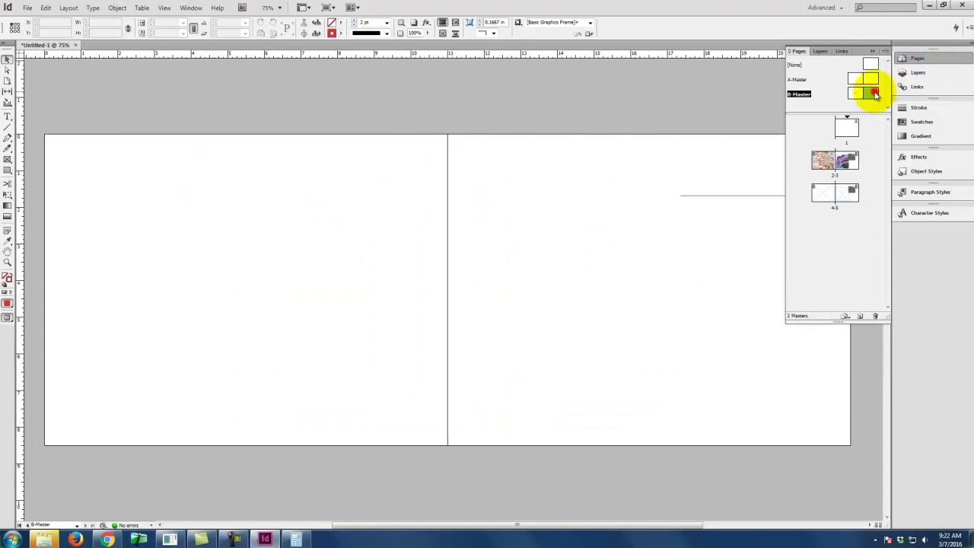
{"action": "key", "text": "space"}
{"action": "left_click_drag", "start_coordinate": [655, 203], "coordinate": [522, 197]}
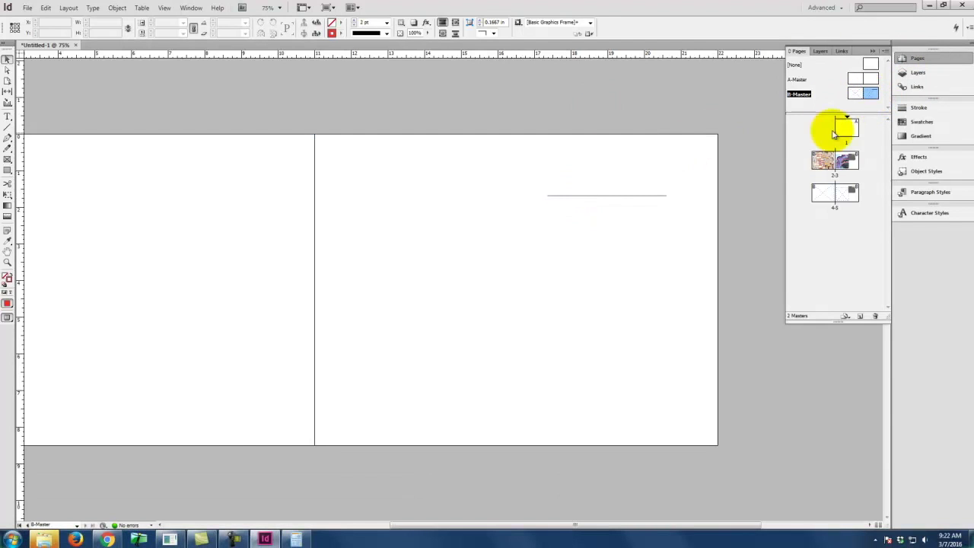
{"action": "left_click", "coordinate": [191, 8]}
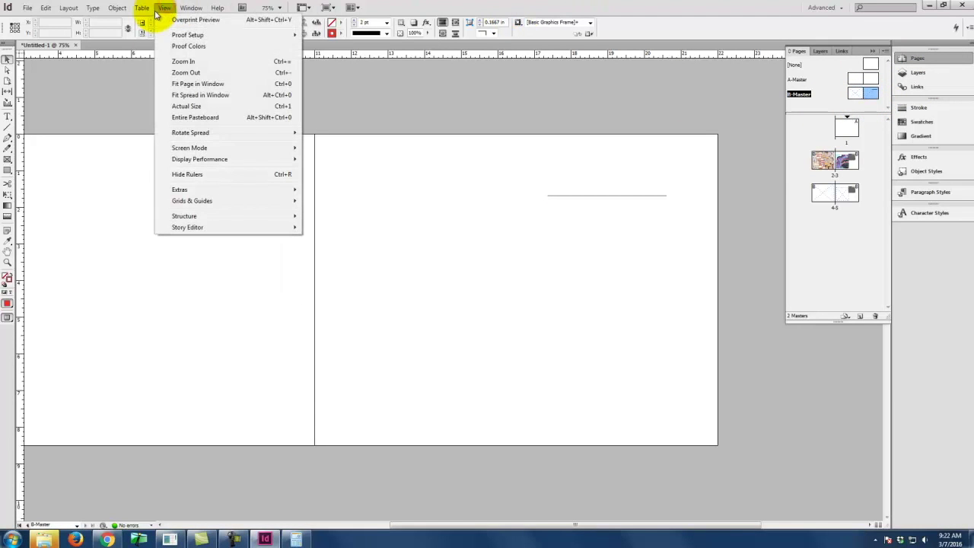
{"action": "mouse_move", "coordinate": [215, 152]}
{"action": "left_click", "coordinate": [324, 149]}
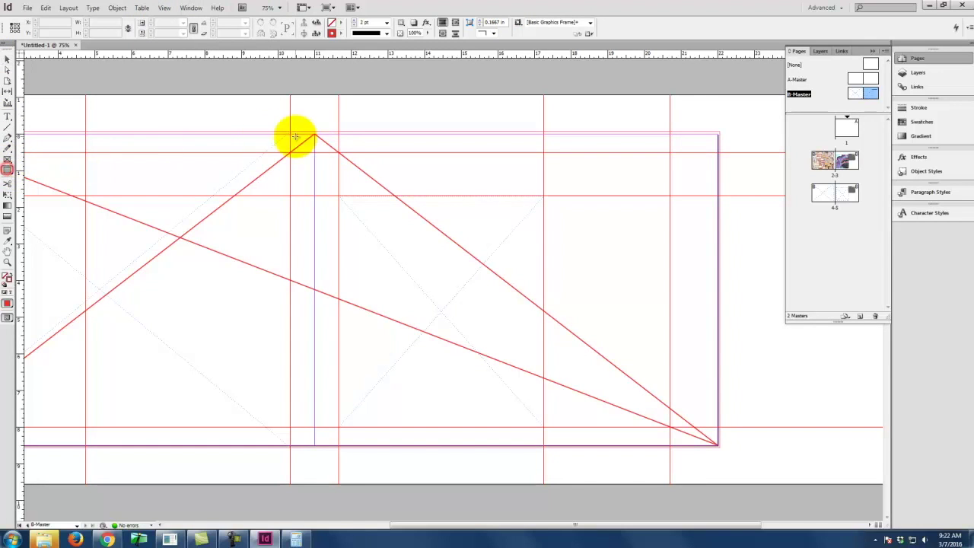
- Draw a frame across the top of the right page and fill it C0 M0 Y0 K25 grey
{"action": "left_click_drag", "start_coordinate": [316, 135], "coordinate": [719, 195]}
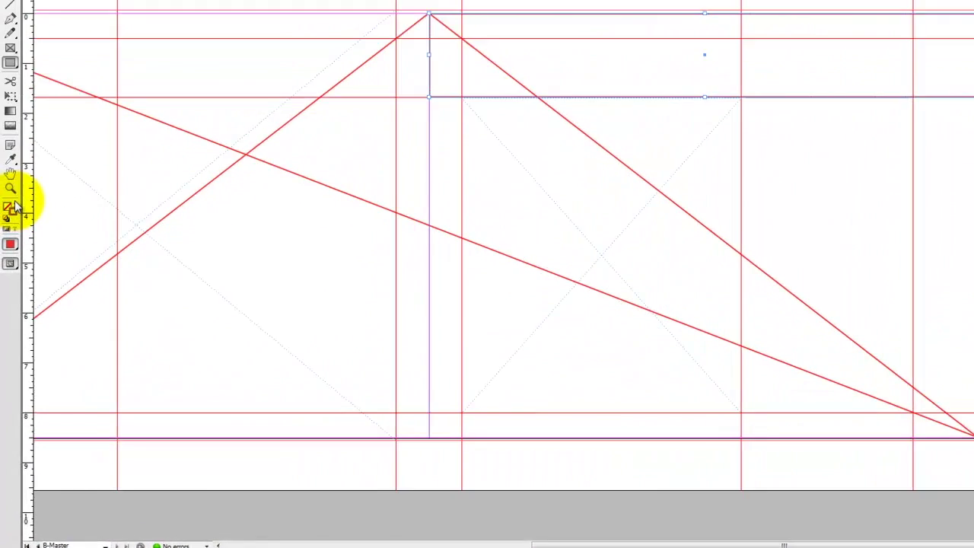
{"action": "left_click", "coordinate": [16, 207]}
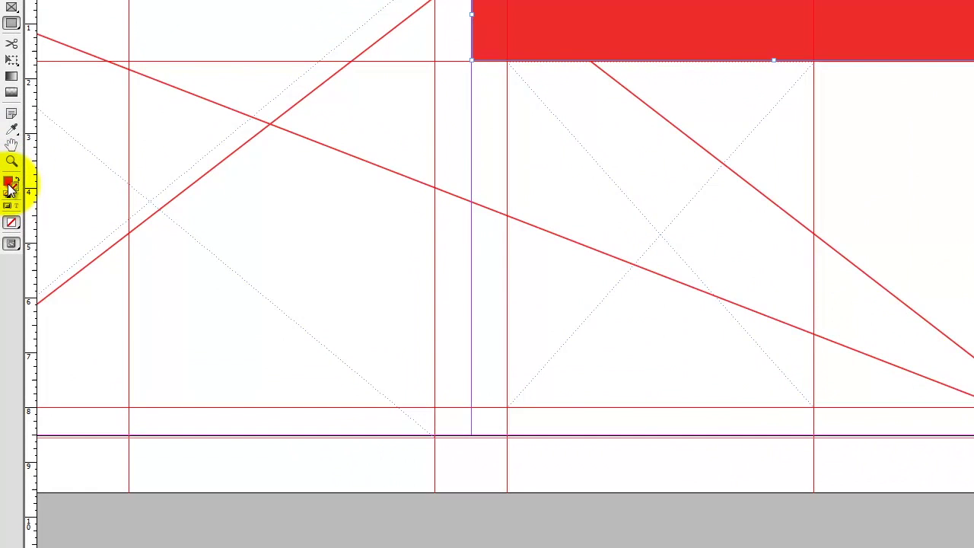
{"action": "double_click", "coordinate": [9, 185]}
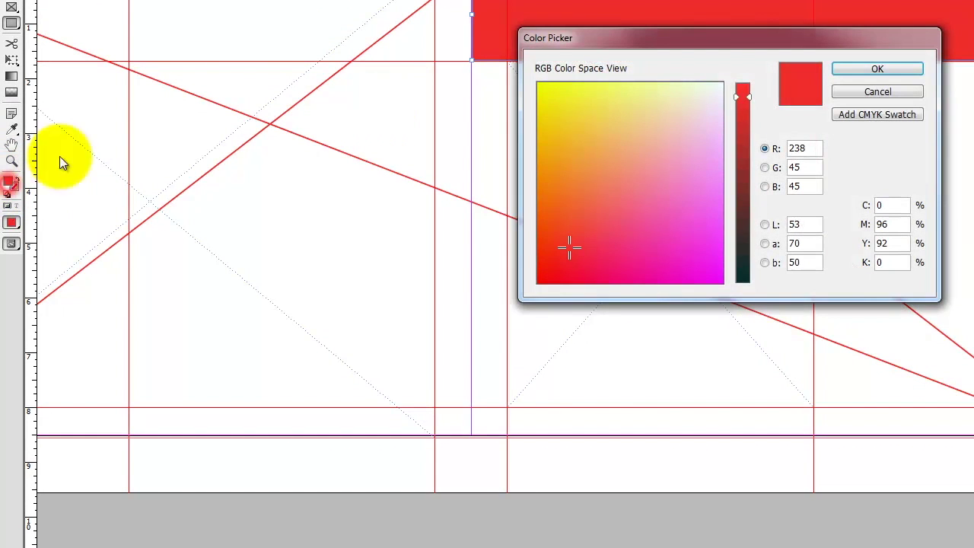
{"action": "double_click", "coordinate": [886, 224]}
{"action": "type", "text": "0"}
{"action": "key", "text": "Tab"}
{"action": "type", "text": "0"}
{"action": "key", "text": "Tab"}
{"action": "type", "text": "25"}
{"action": "key", "text": "Tab"}
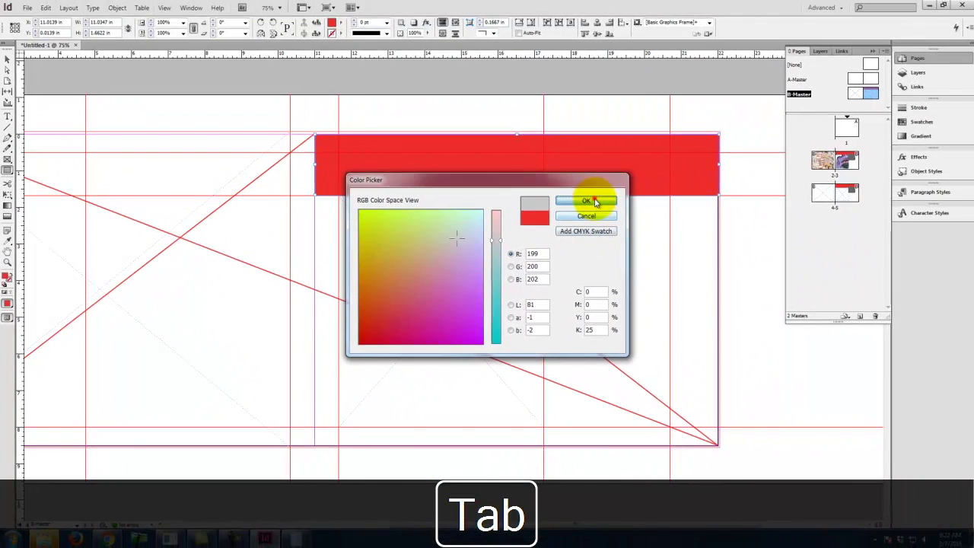
{"action": "left_click", "coordinate": [587, 201]}
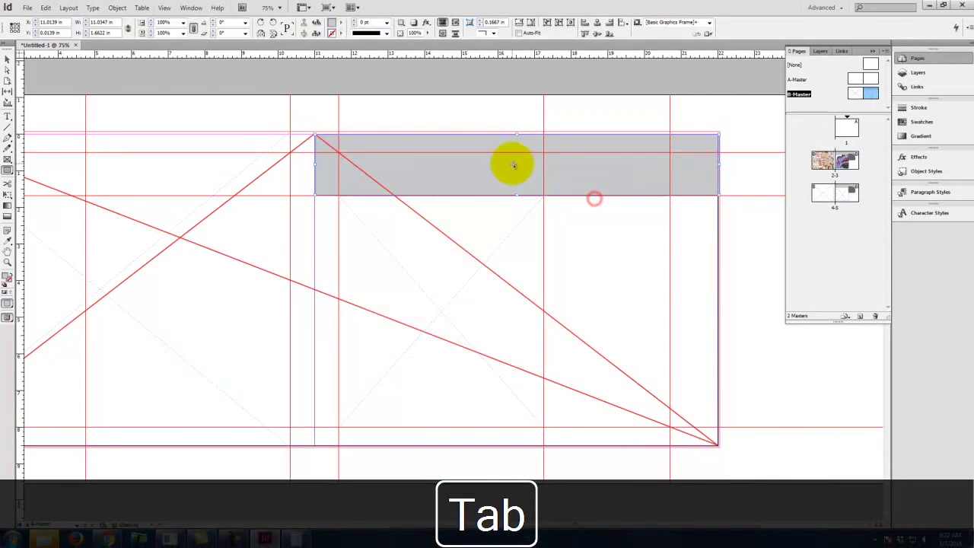
- Remove the grey band's stroke and extend its top edge slightly upward
{"action": "left_click", "coordinate": [7, 305]}
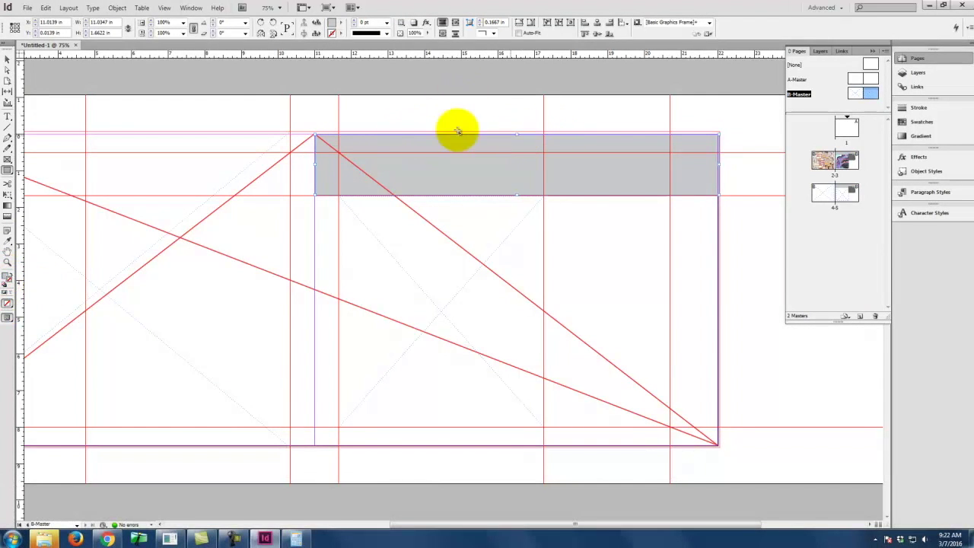
{"action": "left_click", "coordinate": [7, 61]}
{"action": "left_click_drag", "start_coordinate": [517, 134], "coordinate": [517, 131]}
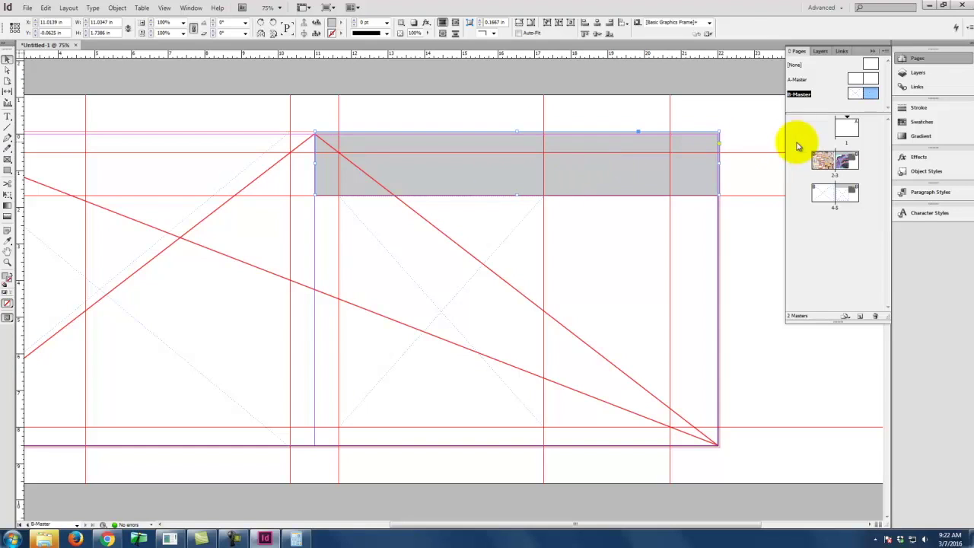
{"action": "double_click", "coordinate": [851, 166]}
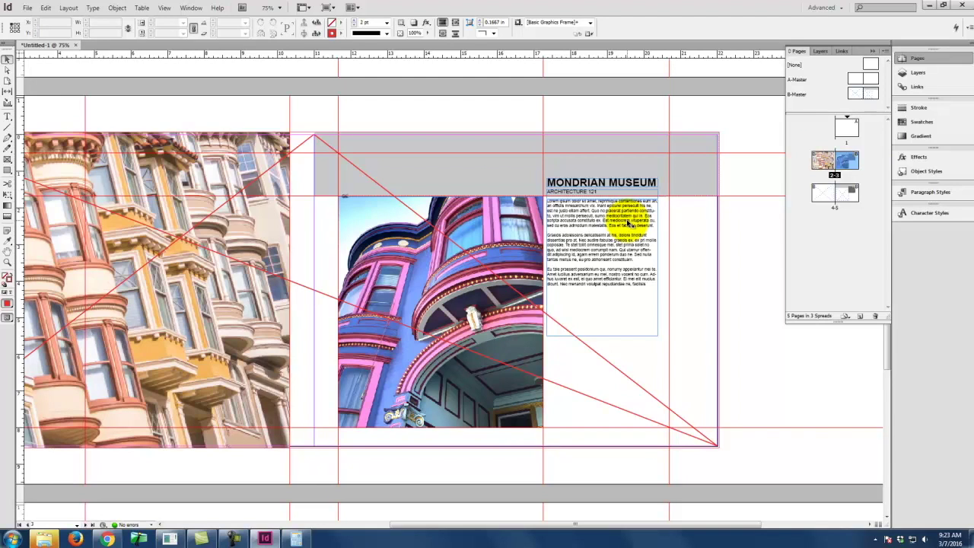
{"action": "left_click", "coordinate": [756, 231]}
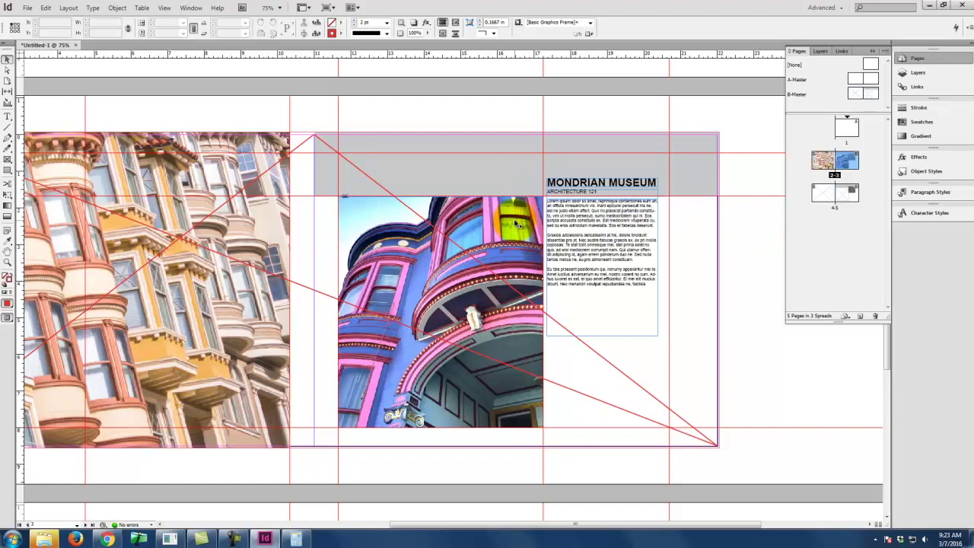
{"action": "double_click", "coordinate": [870, 94]}
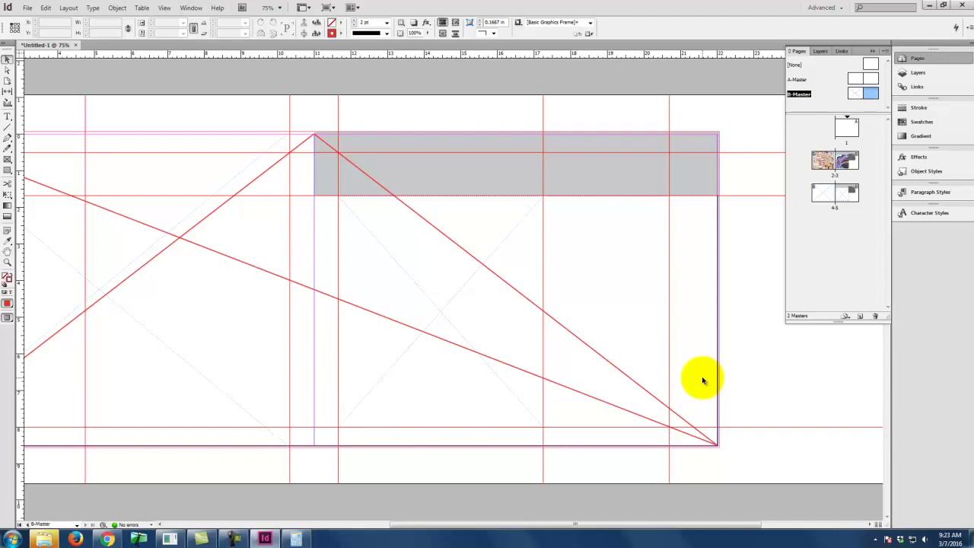
- Draw a small text frame near B-Master's lower-right corner and set its font to Arial Bold
{"action": "key", "text": "ctrl+equal"}
{"action": "key", "text": "ctrl+equal"}
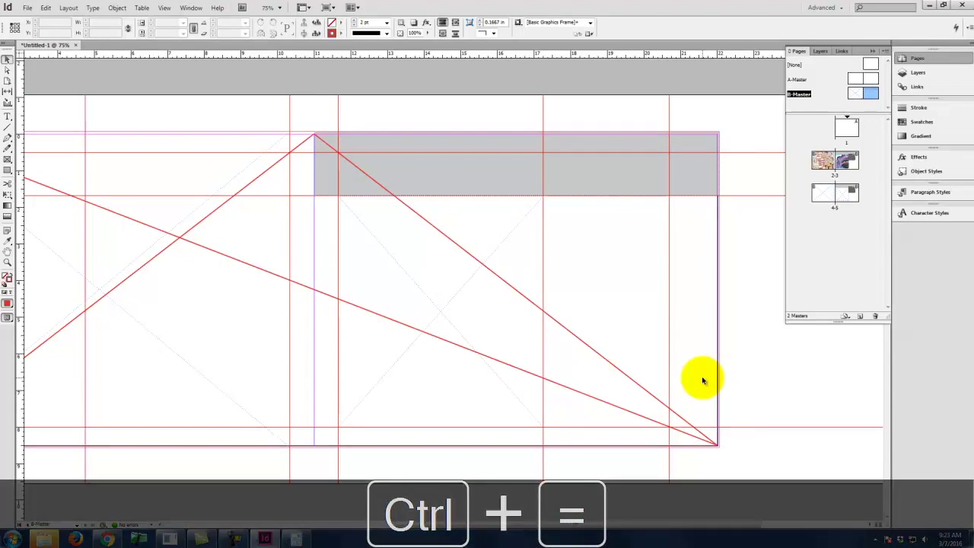
{"action": "key", "text": "space"}
{"action": "left_click_drag", "start_coordinate": [702, 376], "coordinate": [214, 1]}
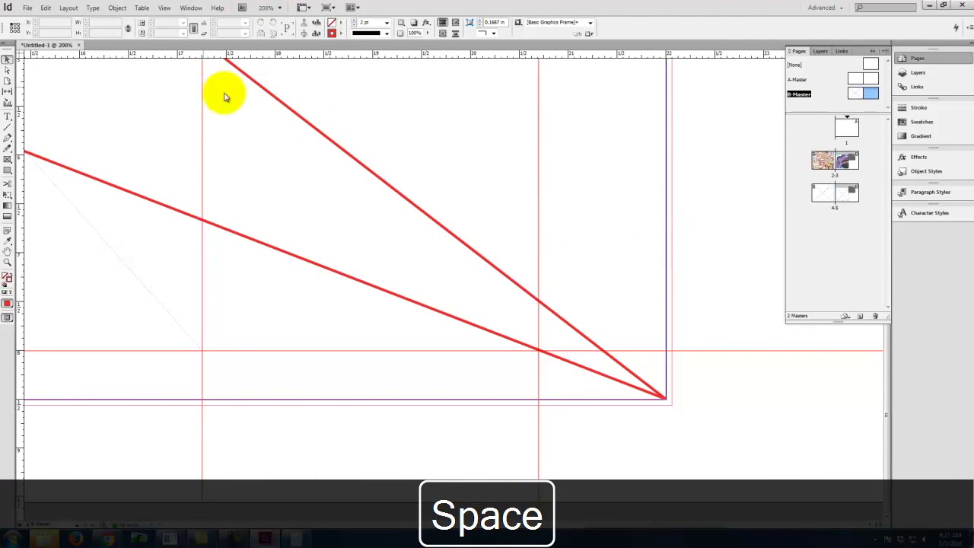
{"action": "left_click", "coordinate": [7, 117]}
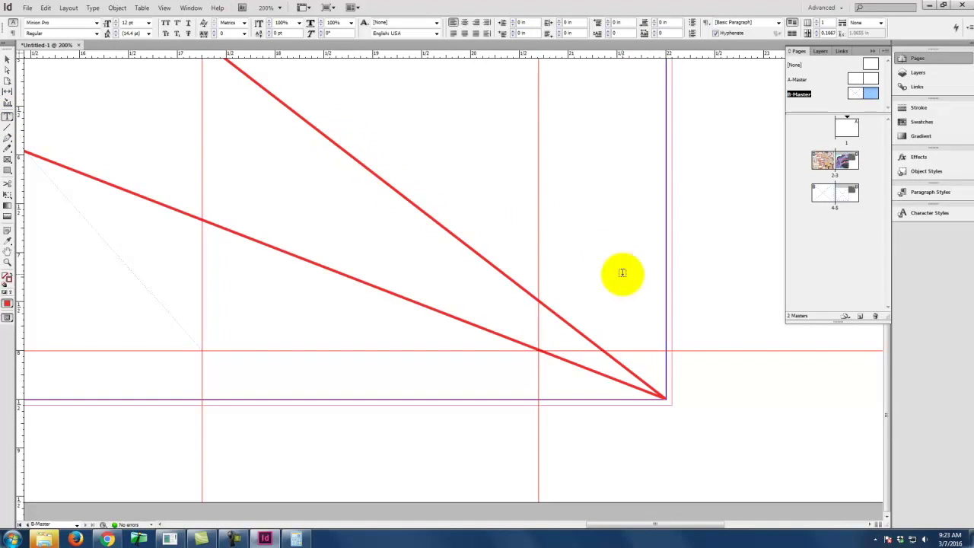
{"action": "left_click_drag", "start_coordinate": [558, 247], "coordinate": [618, 264]}
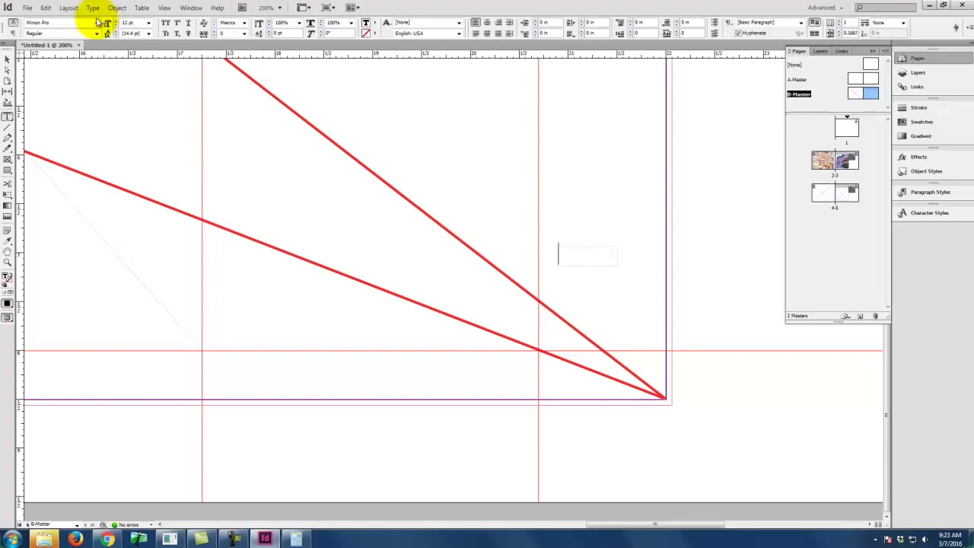
{"action": "left_click", "coordinate": [61, 23]}
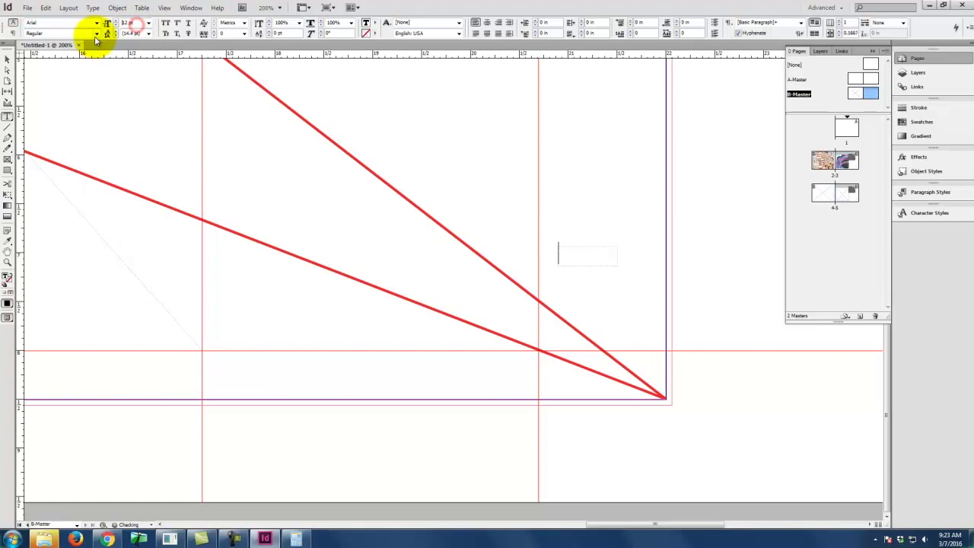
{"action": "left_click", "coordinate": [96, 33]}
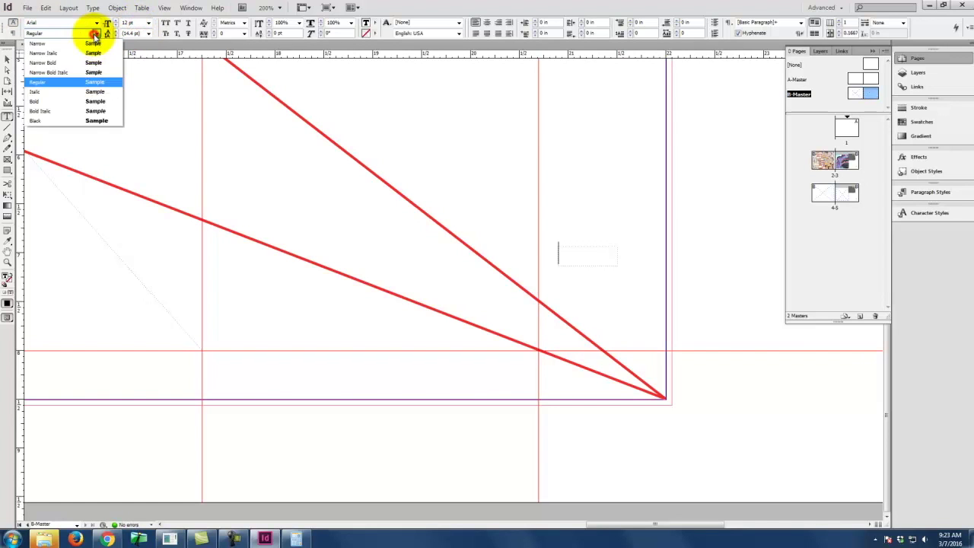
{"action": "left_click", "coordinate": [76, 101]}
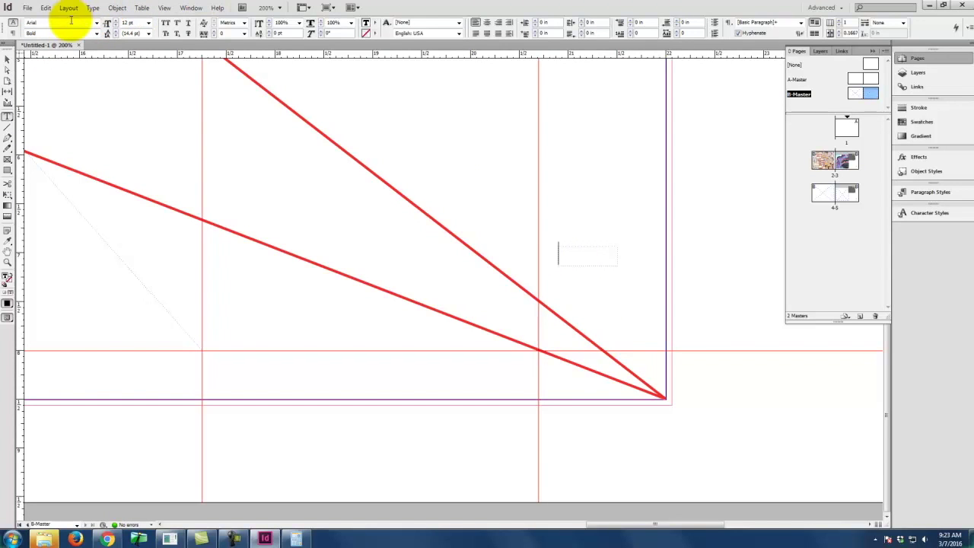
- Insert the current page number marker and position the frame at the guide intersection
{"action": "left_click", "coordinate": [93, 7]}
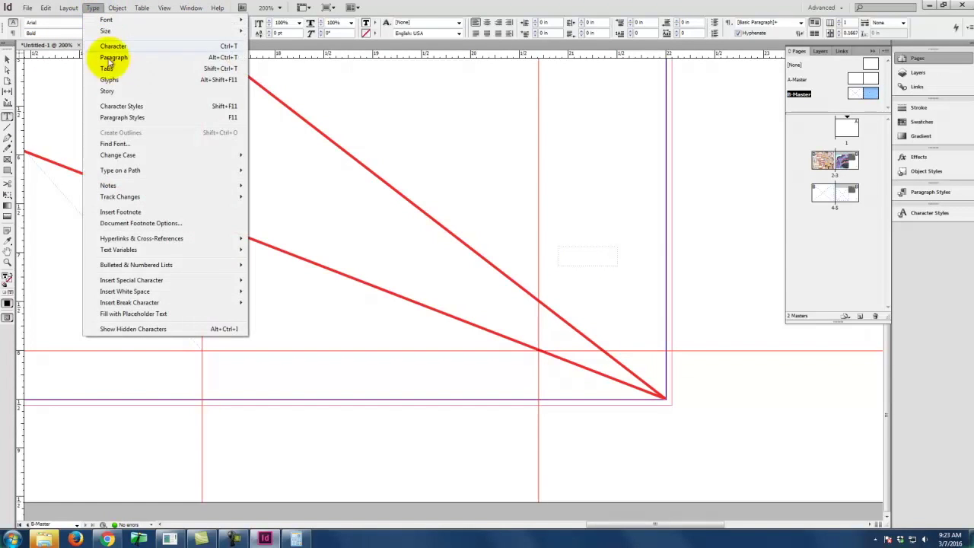
{"action": "mouse_move", "coordinate": [124, 283]}
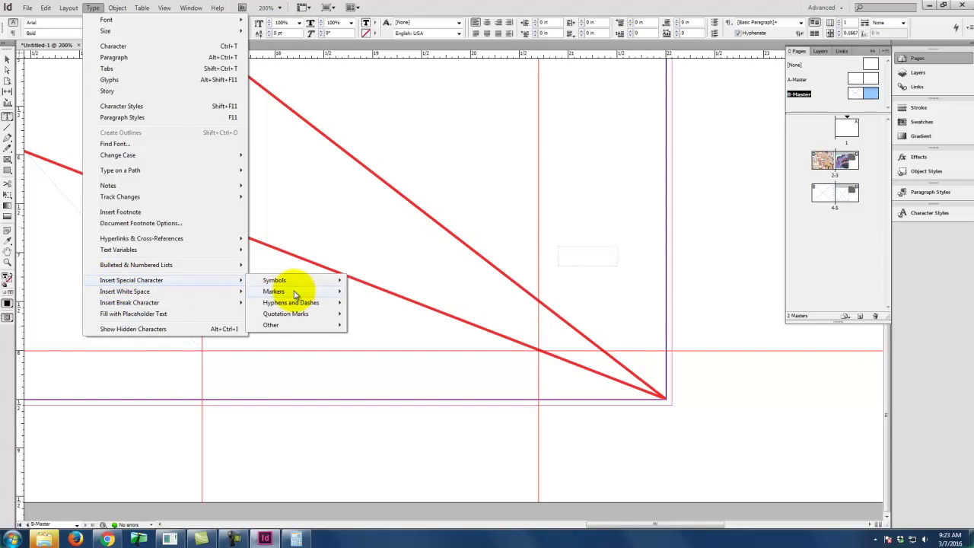
{"action": "mouse_move", "coordinate": [297, 293]}
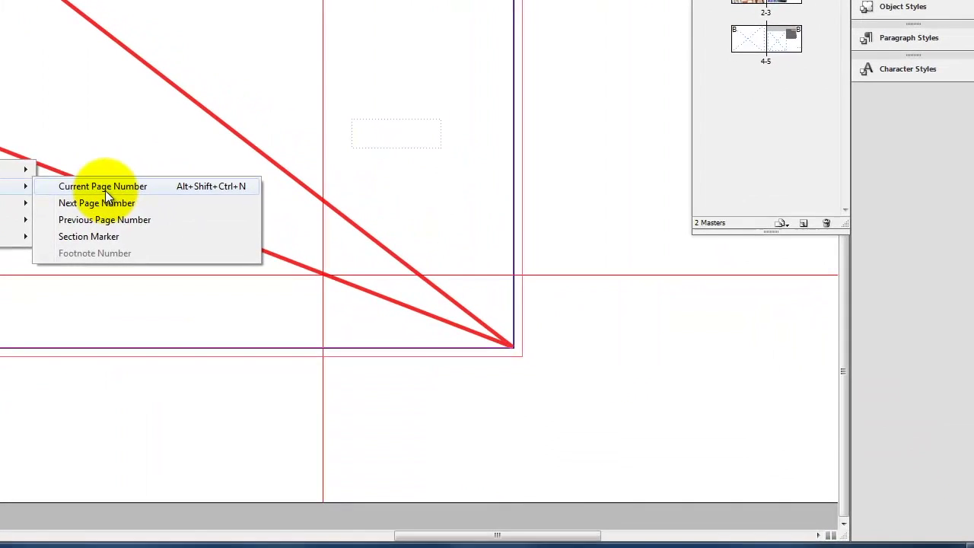
{"action": "left_click", "coordinate": [391, 291]}
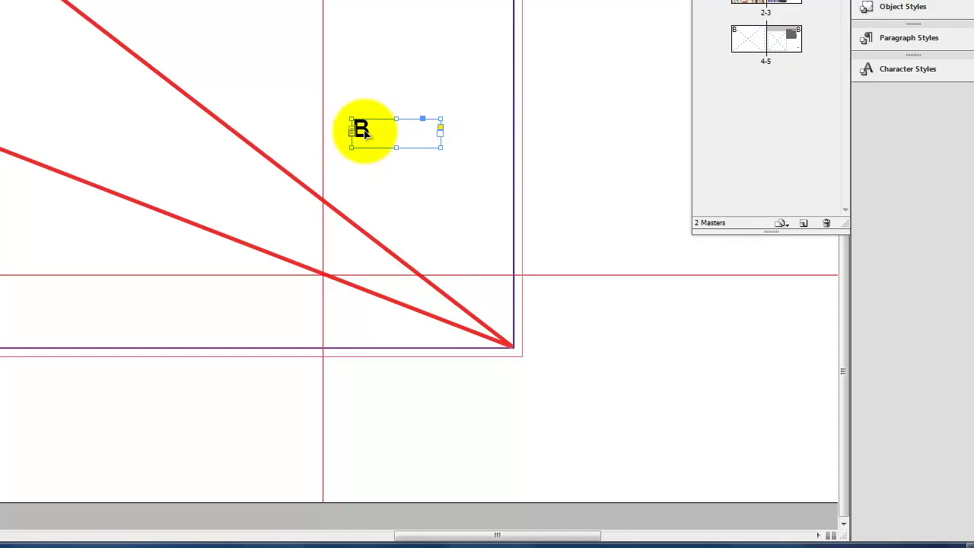
{"action": "left_click_drag", "start_coordinate": [364, 131], "coordinate": [339, 288]}
{"action": "key", "text": "Down"}
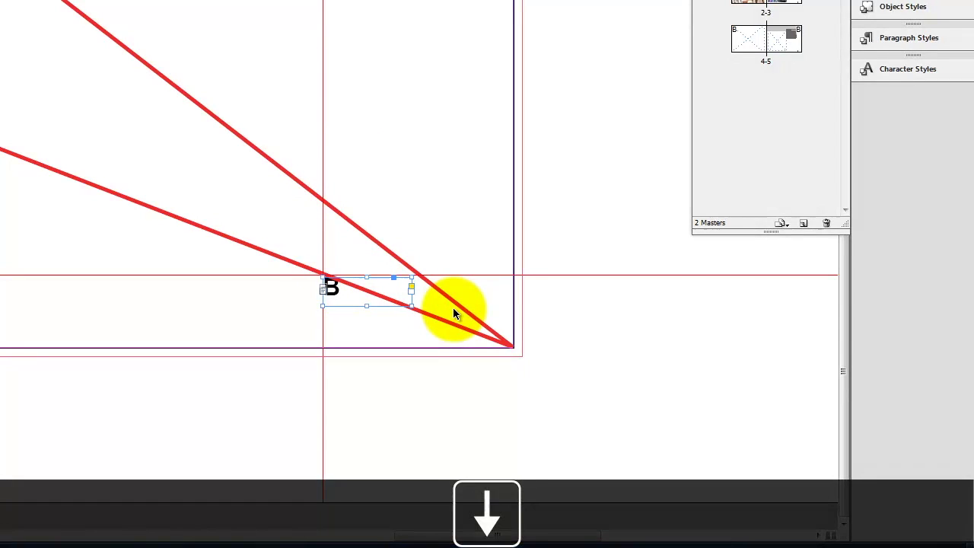
{"action": "key", "text": "Right"}
{"action": "key", "text": "Right"}
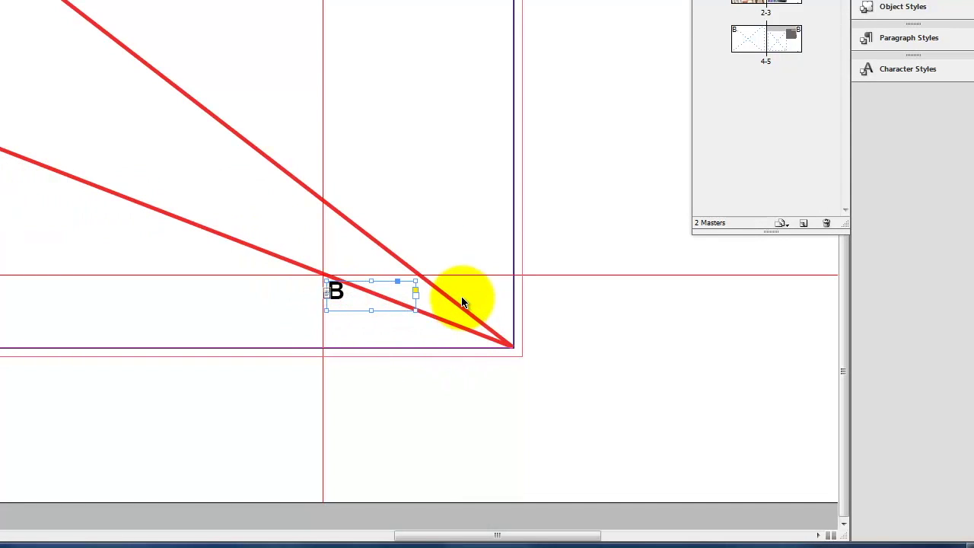
- Copy the page-number frame and paste it at the left page's lower corner
{"action": "key", "text": "ctrl+c"}
{"action": "key", "text": "space"}
{"action": "left_click_drag", "start_coordinate": [467, 312], "coordinate": [854, 282]}
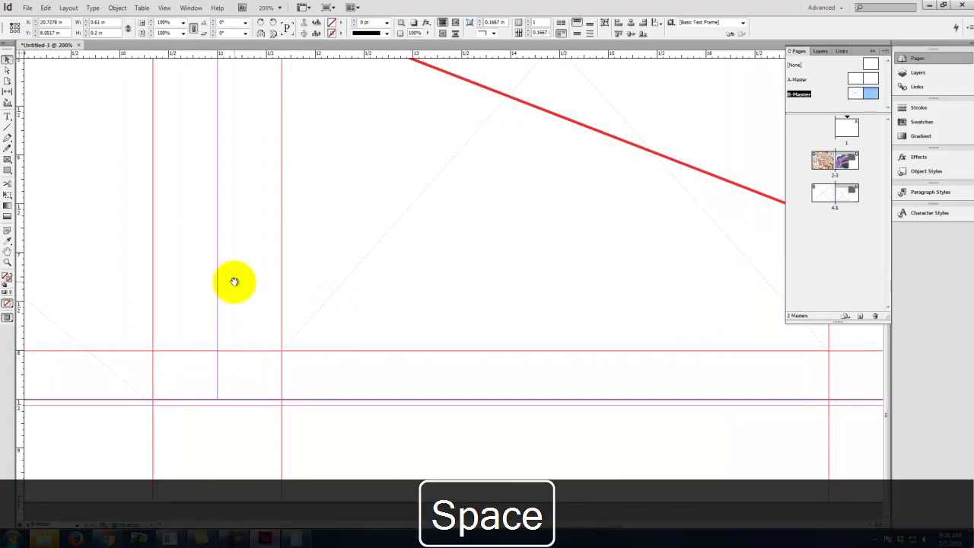
{"action": "left_click_drag", "start_coordinate": [246, 306], "coordinate": [837, 320]}
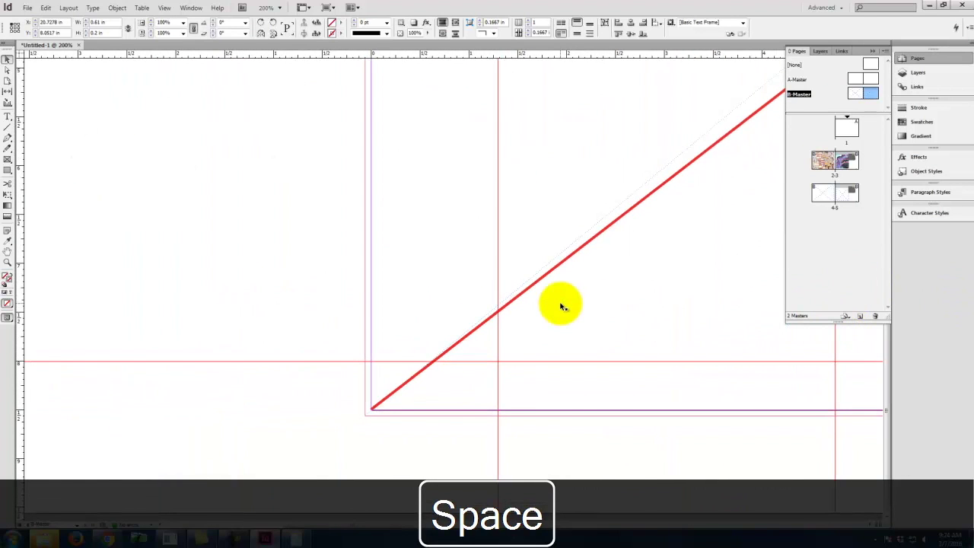
{"action": "key", "text": "ctrl+c"}
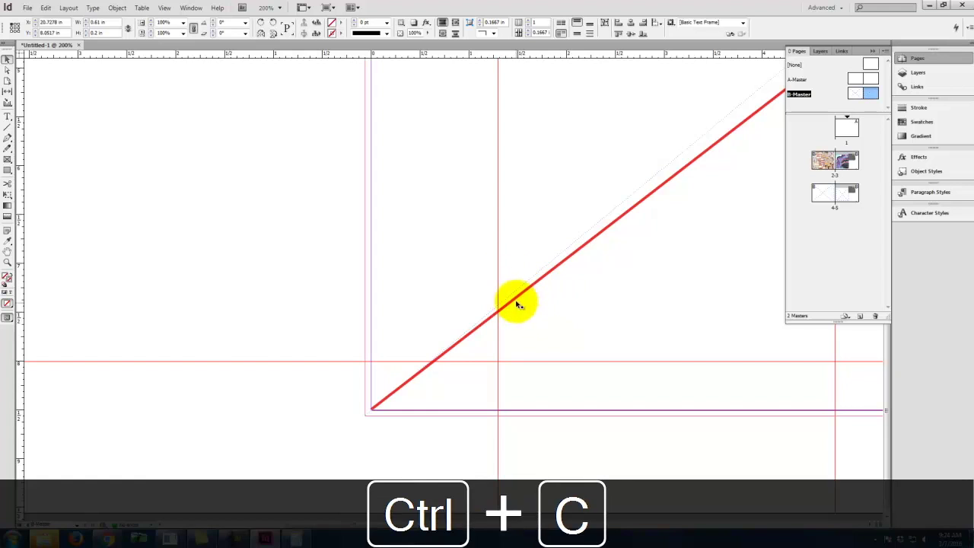
{"action": "key", "text": "ctrl+v"}
{"action": "left_click_drag", "start_coordinate": [432, 286], "coordinate": [453, 385]}
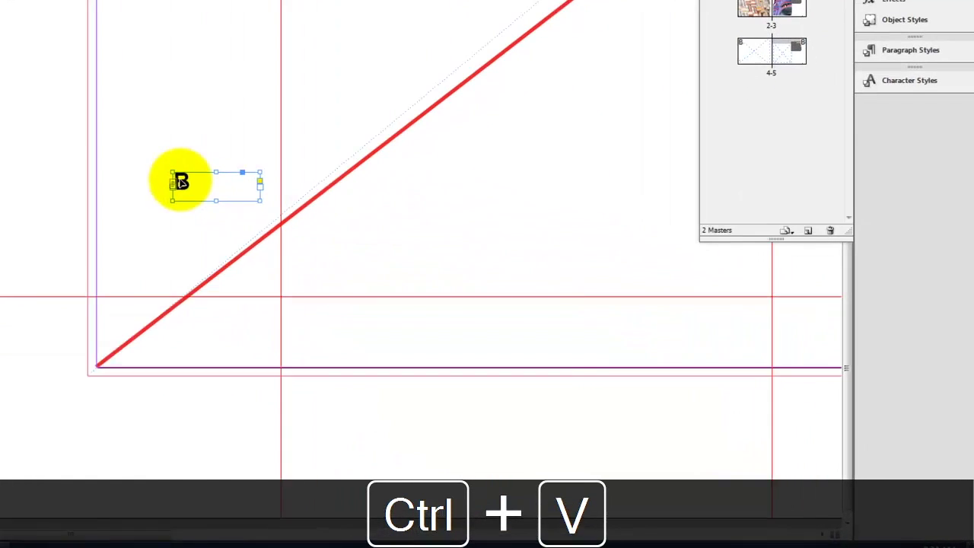
{"action": "left_click_drag", "start_coordinate": [192, 324], "coordinate": [194, 325]}
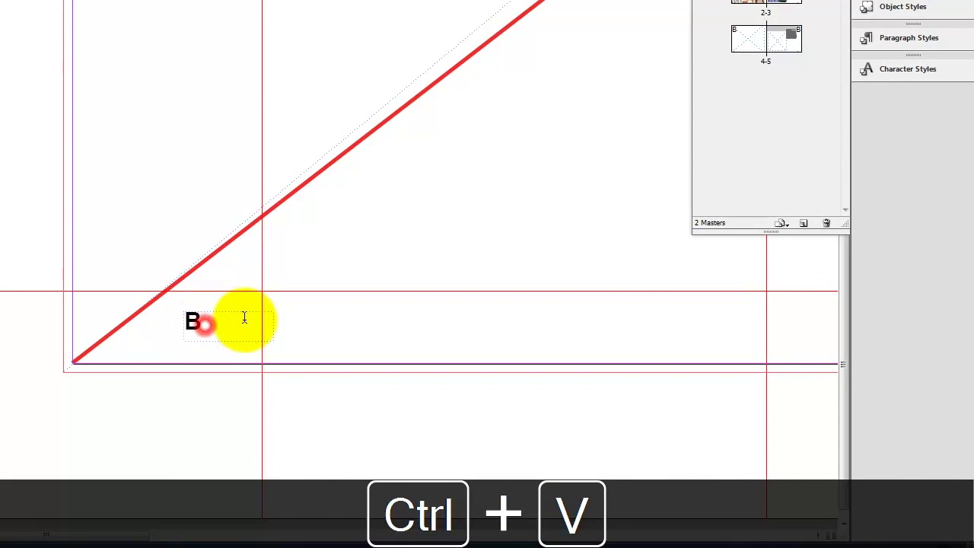
- Shift the left page's B marker frame slightly up and left, then fit the page in view
{"action": "double_click", "coordinate": [241, 320]}
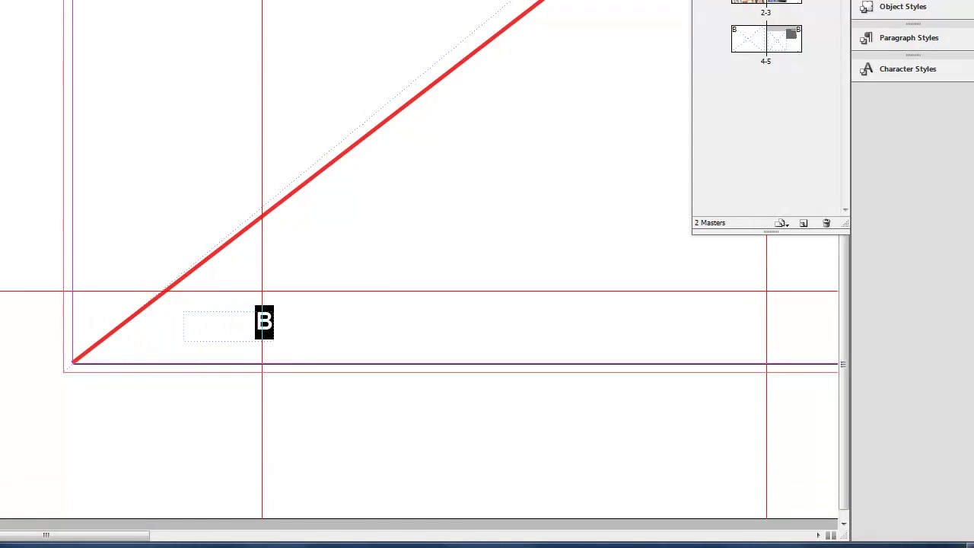
{"action": "left_click", "coordinate": [449, 205]}
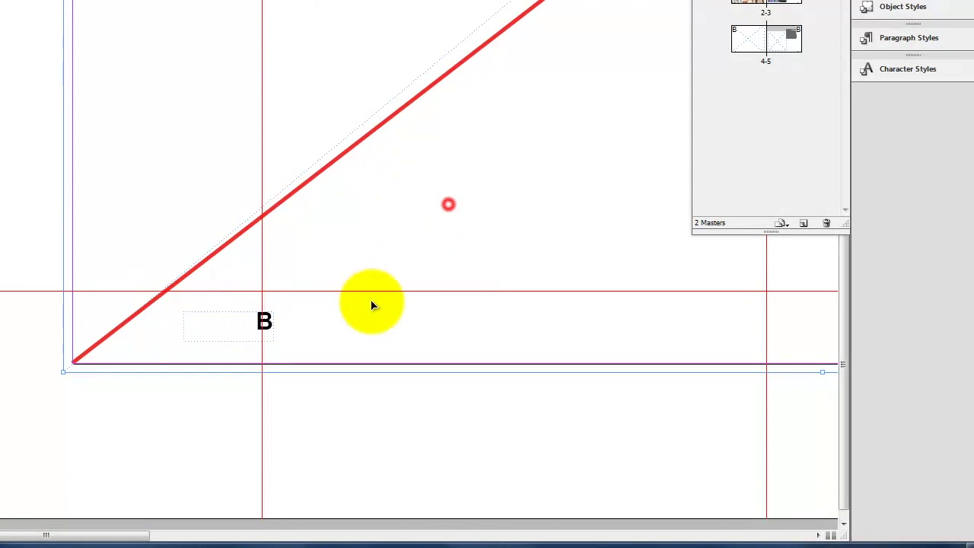
{"action": "left_click_drag", "start_coordinate": [271, 324], "coordinate": [259, 314]}
{"action": "left_click", "coordinate": [413, 244]}
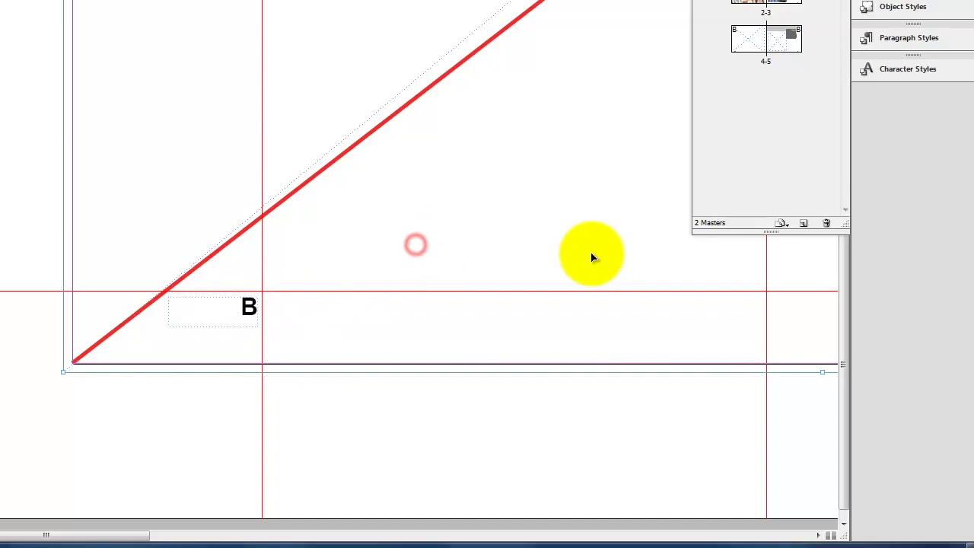
{"action": "key", "text": "ctrl+0"}
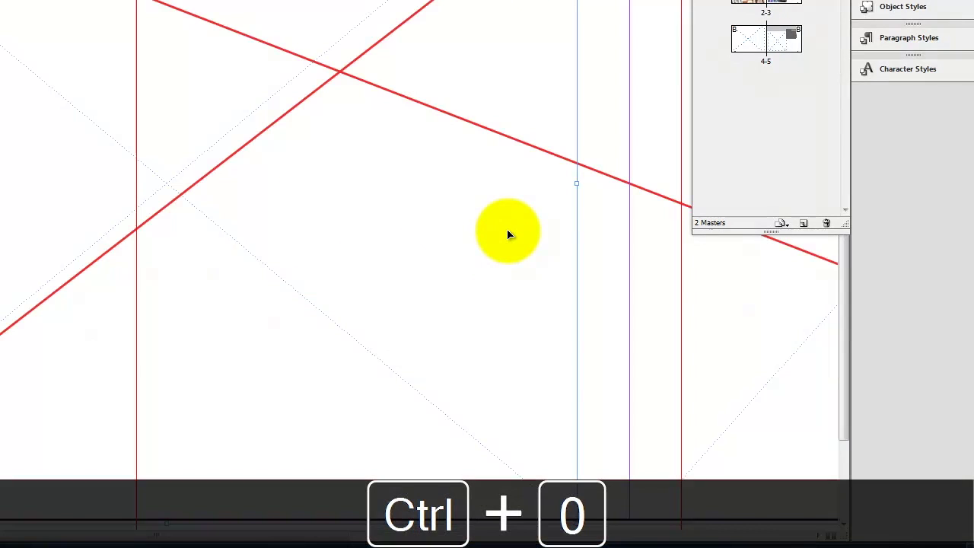
{"action": "key", "text": "space"}
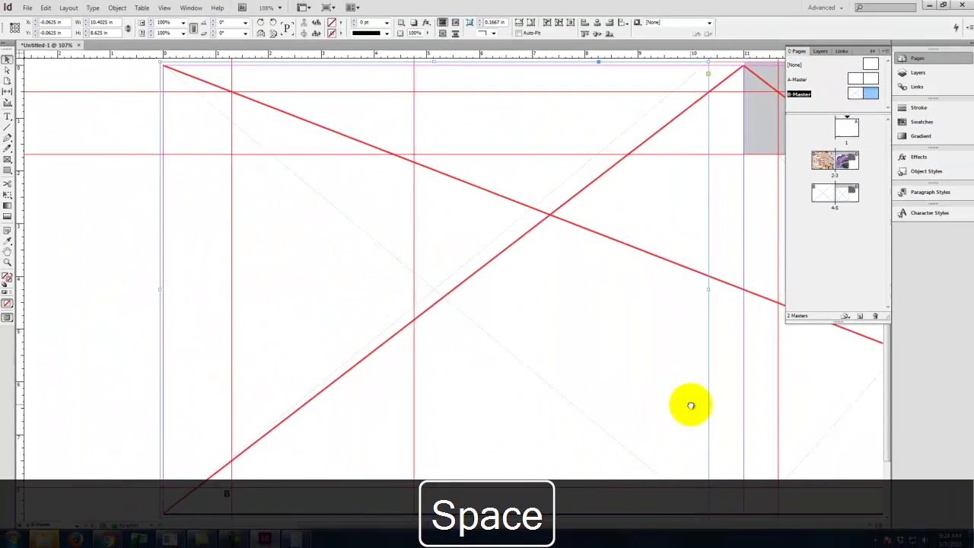
{"action": "left_click_drag", "start_coordinate": [551, 355], "coordinate": [0, 238]}
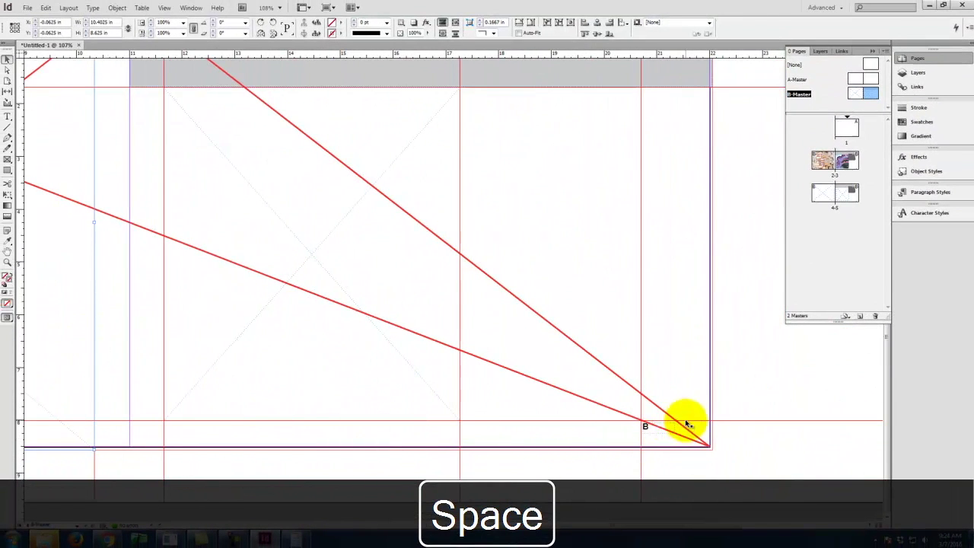
{"action": "left_click_drag", "start_coordinate": [431, 342], "coordinate": [479, 337]}
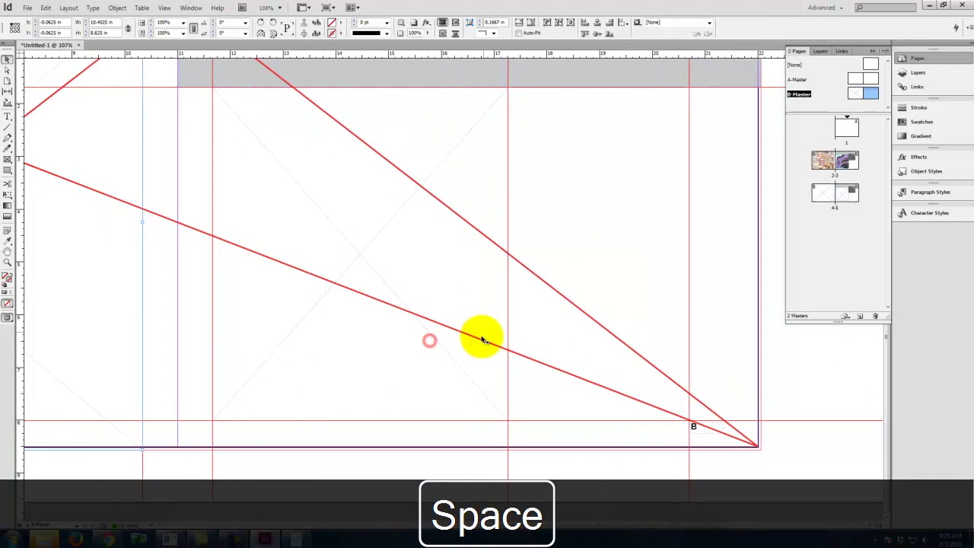
{"action": "double_click", "coordinate": [827, 165]}
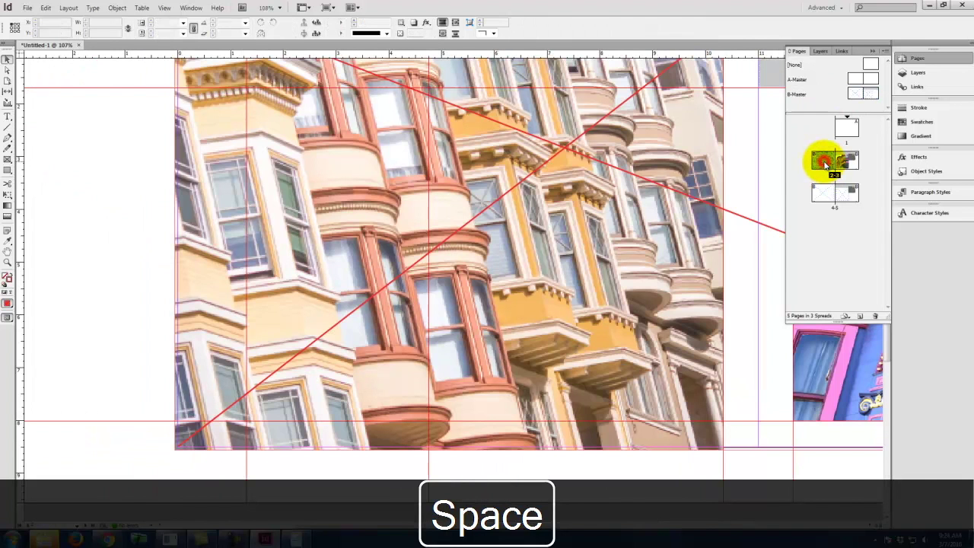
{"action": "double_click", "coordinate": [853, 162]}
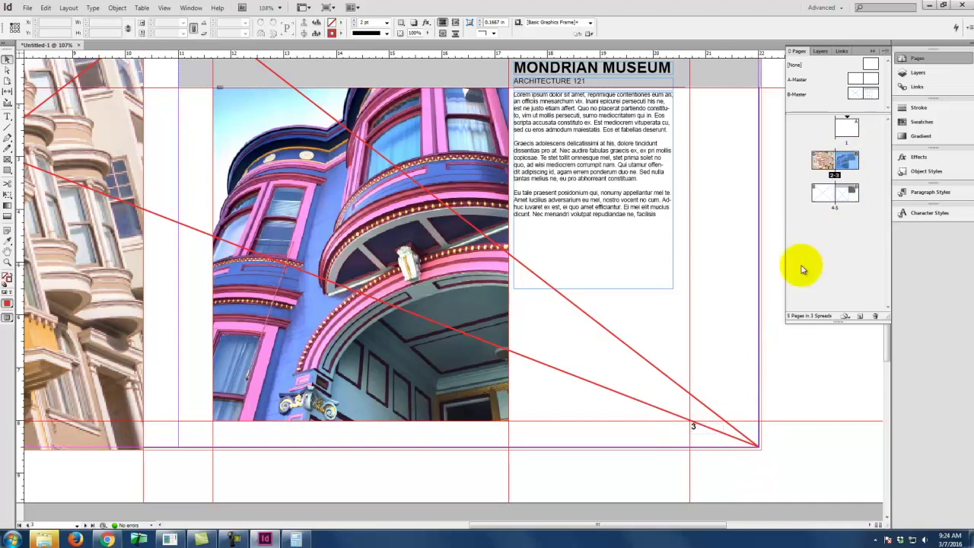
{"action": "double_click", "coordinate": [852, 193]}
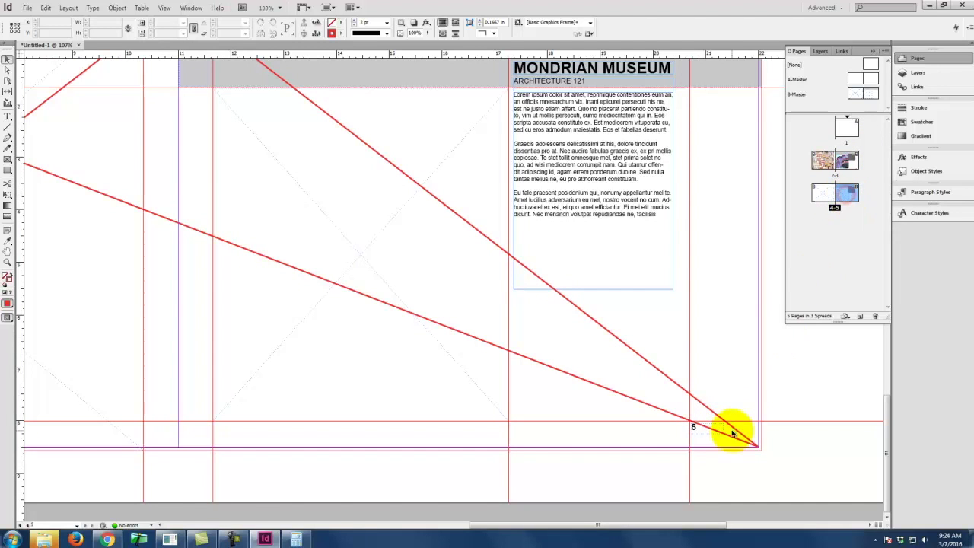
{"action": "key", "text": "space"}
{"action": "left_click_drag", "start_coordinate": [409, 354], "coordinate": [825, 321]}
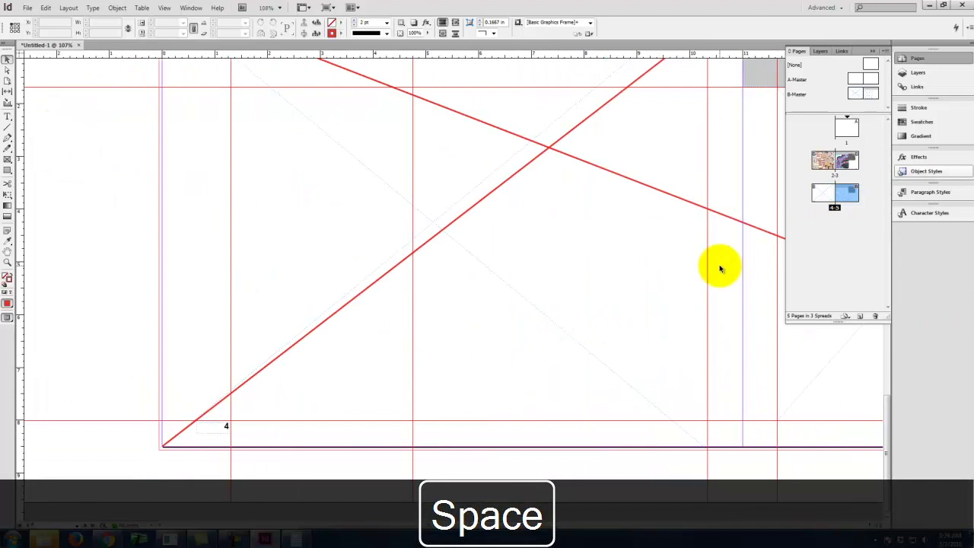
{"action": "double_click", "coordinate": [821, 159]}
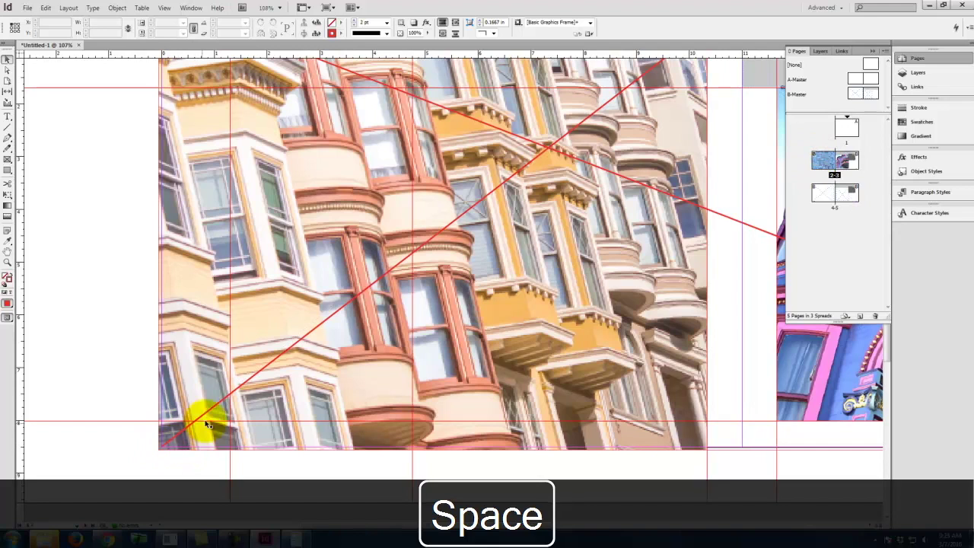
{"action": "double_click", "coordinate": [866, 93]}
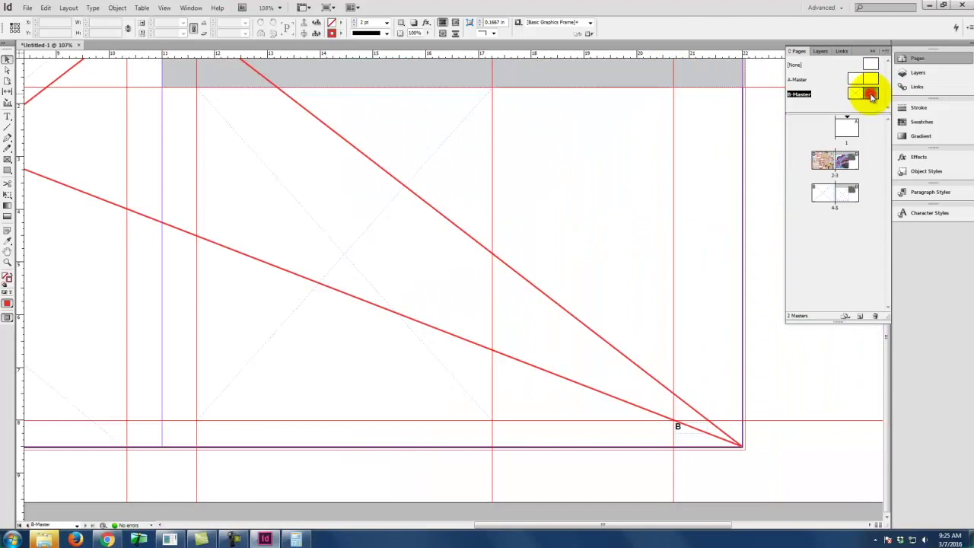
{"action": "left_click", "coordinate": [677, 428]}
- Create a new layer named Master Text and move it above the Guides layer
{"action": "left_click", "coordinate": [821, 51]}
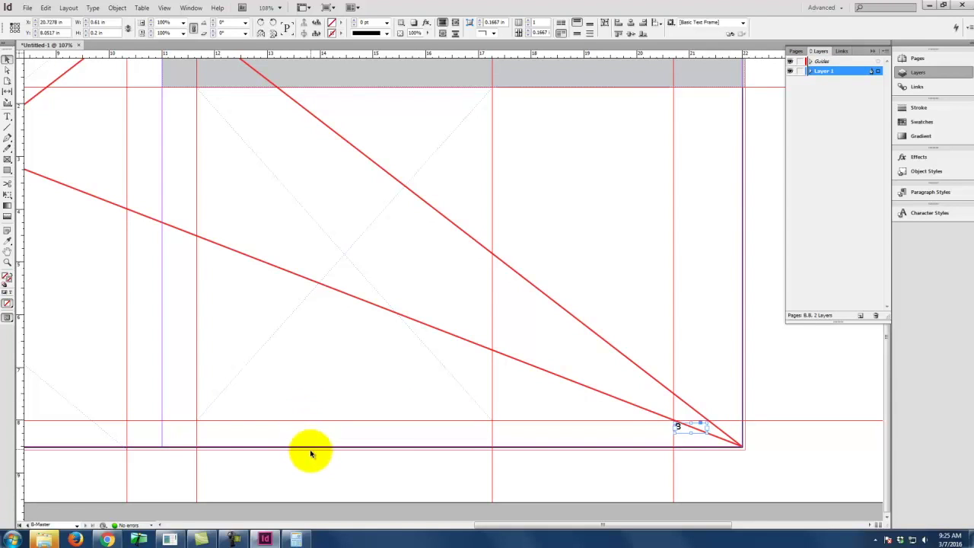
{"action": "left_click", "coordinate": [860, 316]}
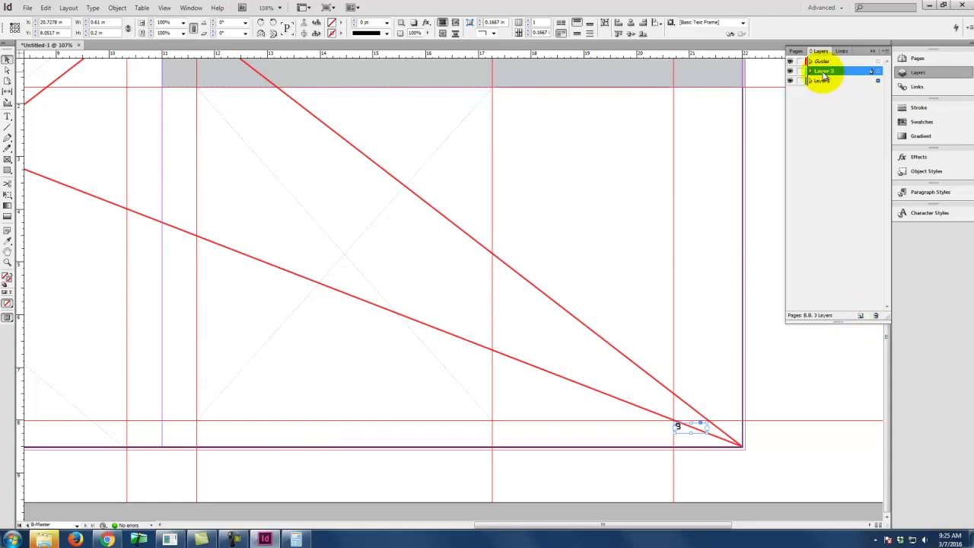
{"action": "double_click", "coordinate": [824, 72]}
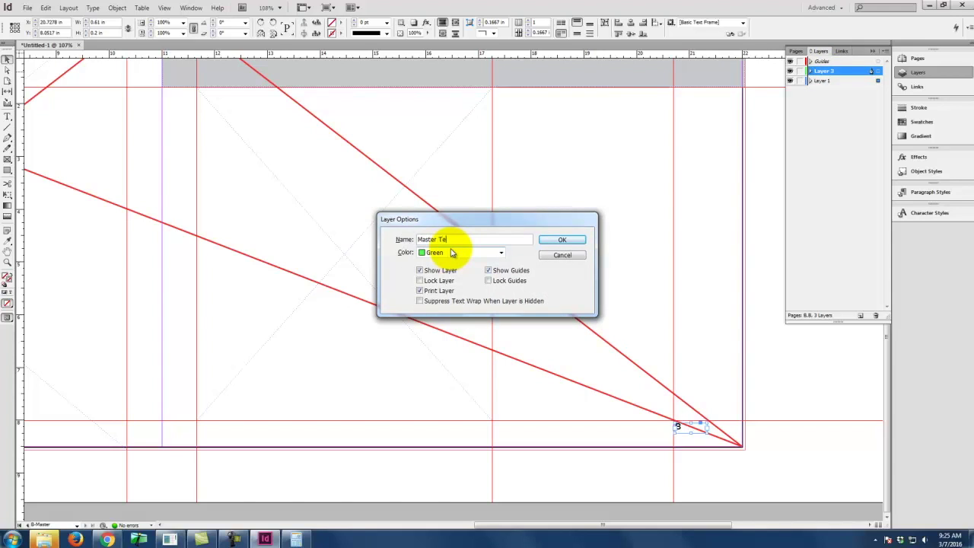
{"action": "left_click", "coordinate": [561, 240]}
{"action": "left_click_drag", "start_coordinate": [836, 71], "coordinate": [839, 62]}
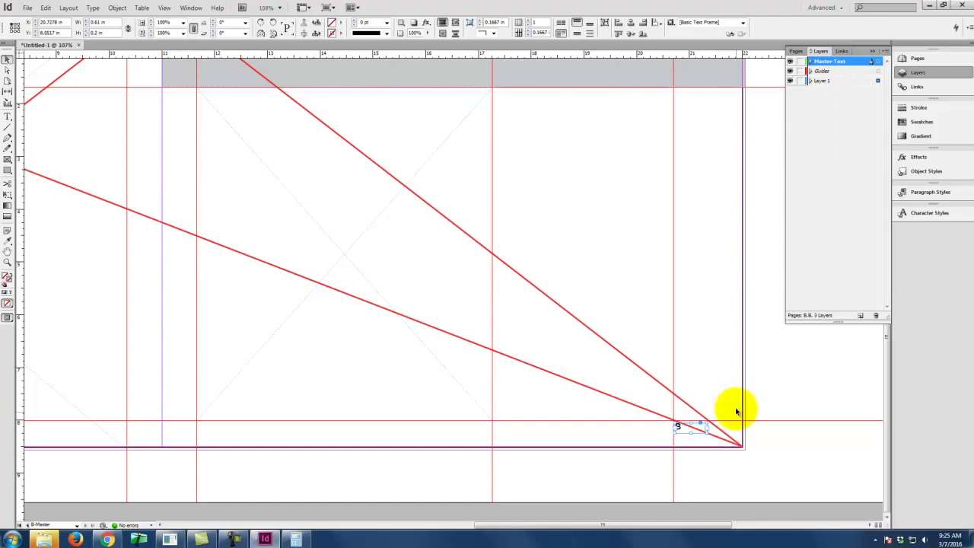
- Move the left page's B marker frame onto the Master Text layer and return to the pages list
{"action": "key", "text": "space"}
{"action": "left_click_drag", "start_coordinate": [191, 300], "coordinate": [651, 294]}
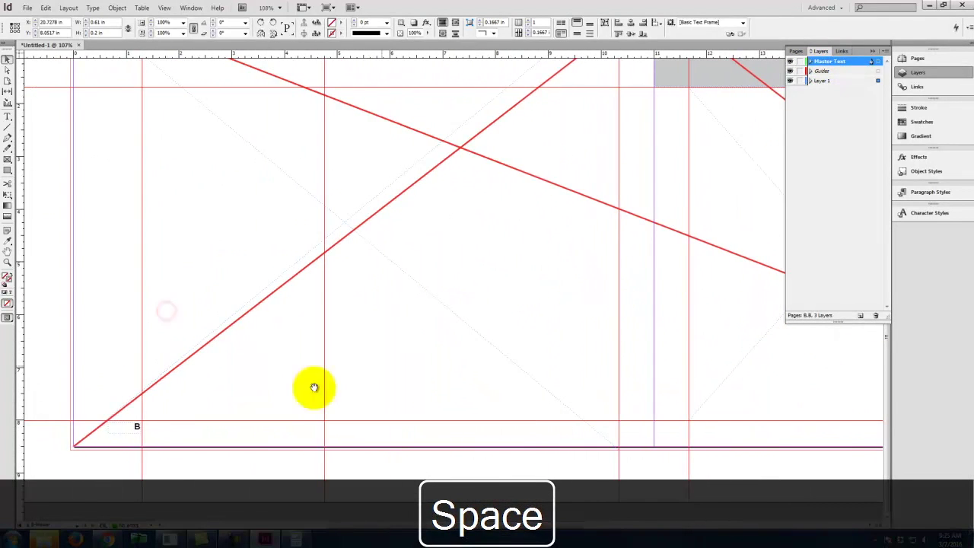
{"action": "left_click", "coordinate": [136, 429]}
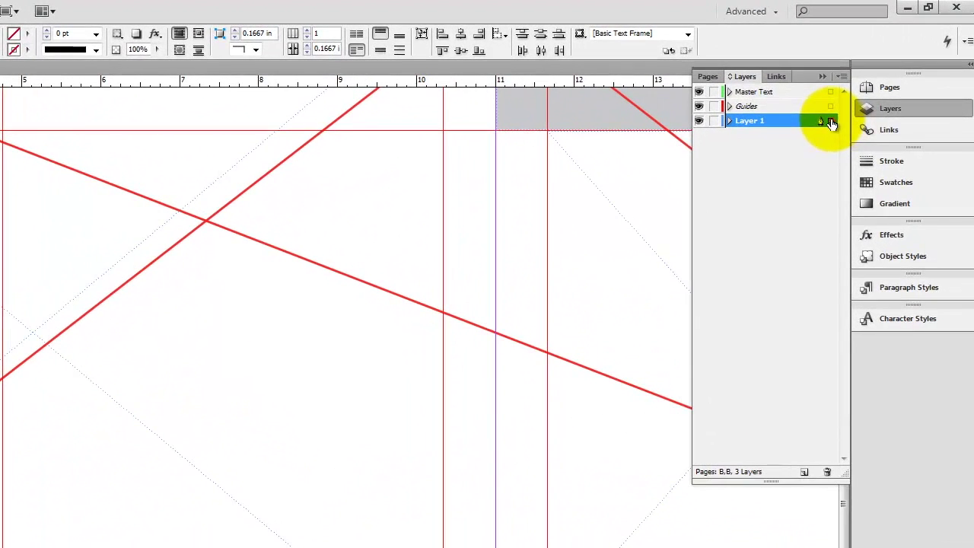
{"action": "left_click_drag", "start_coordinate": [832, 123], "coordinate": [830, 93]}
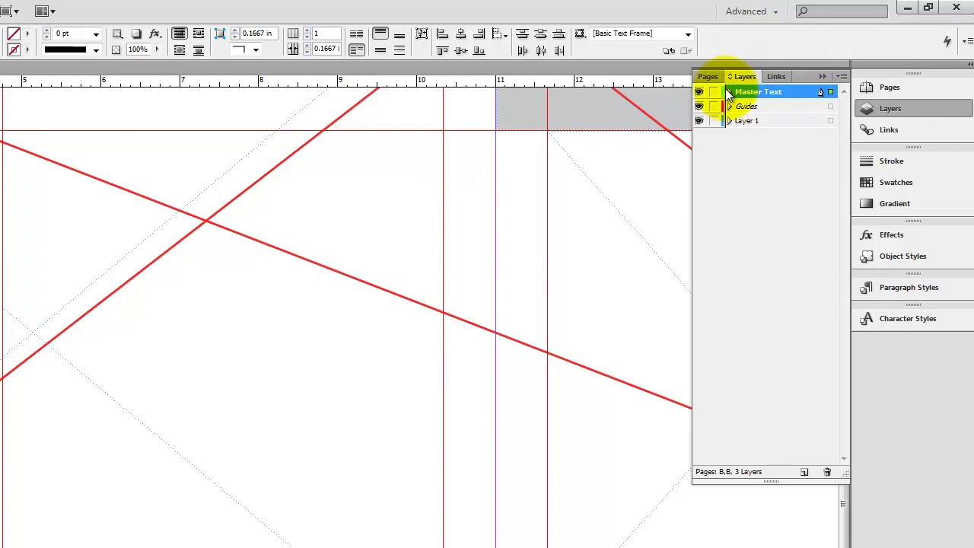
{"action": "left_click", "coordinate": [260, 423]}
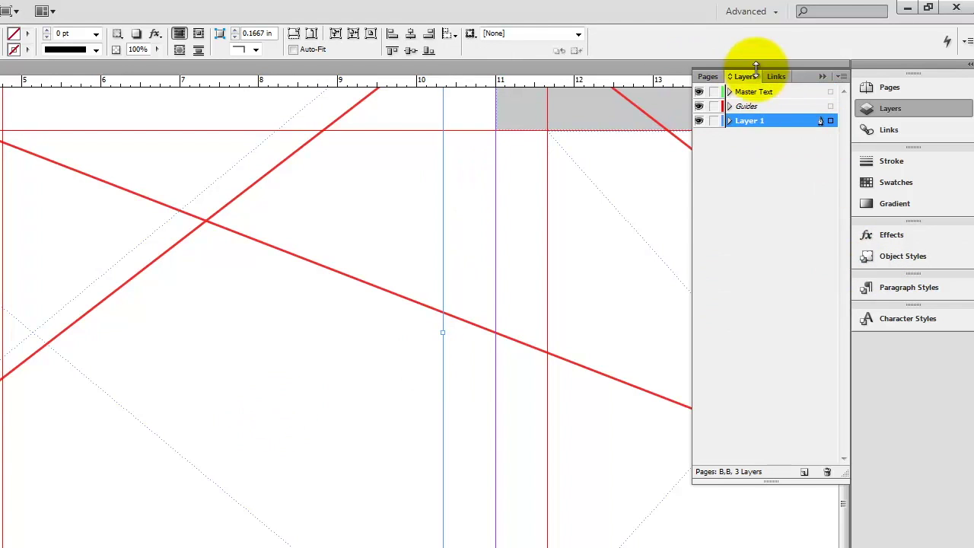
{"action": "left_click", "coordinate": [704, 76]}
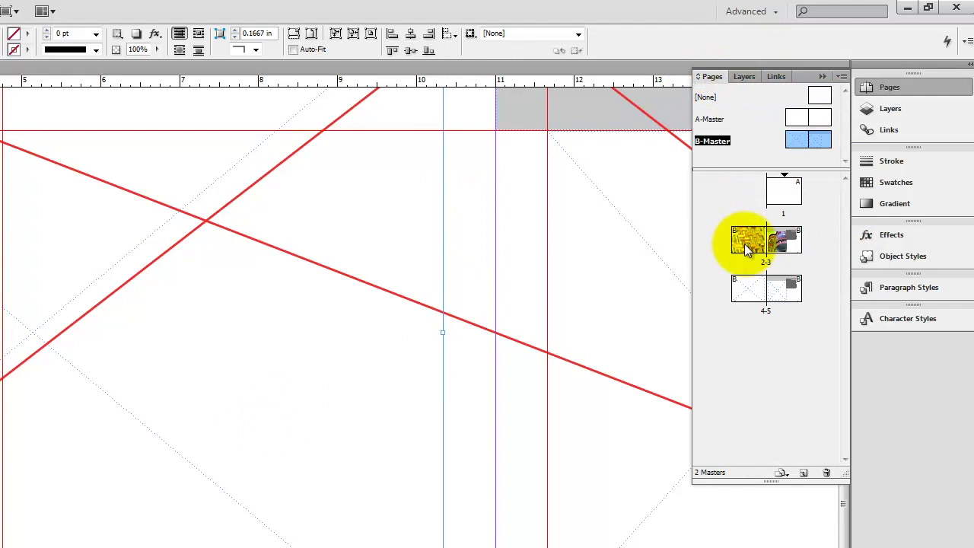
- Jump to spread 2-3 and select the body text frame on page 3
{"action": "double_click", "coordinate": [749, 240]}
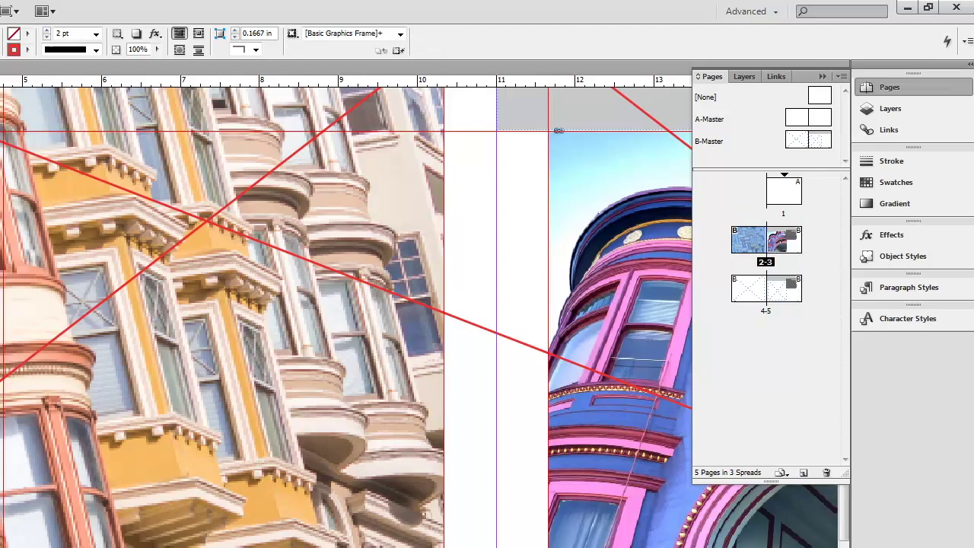
{"action": "key", "text": "space"}
{"action": "left_click_drag", "start_coordinate": [558, 131], "coordinate": [541, 547]}
{"action": "left_click_drag", "start_coordinate": [639, 432], "coordinate": [678, 206]}
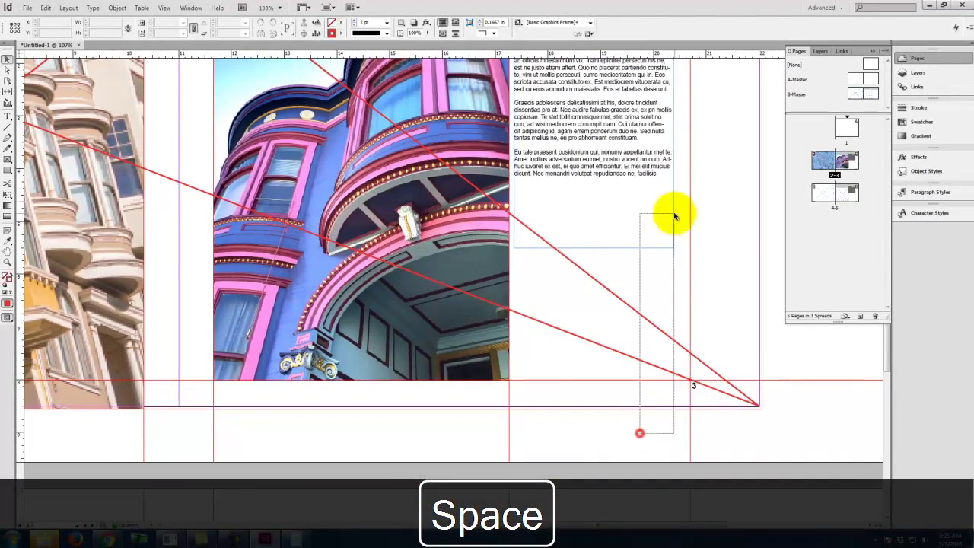
{"action": "scroll", "coordinate": [680, 374], "scroll_direction": "up", "scroll_amount": 3}
{"action": "scroll", "coordinate": [680, 381], "scroll_direction": "down", "scroll_amount": 2}
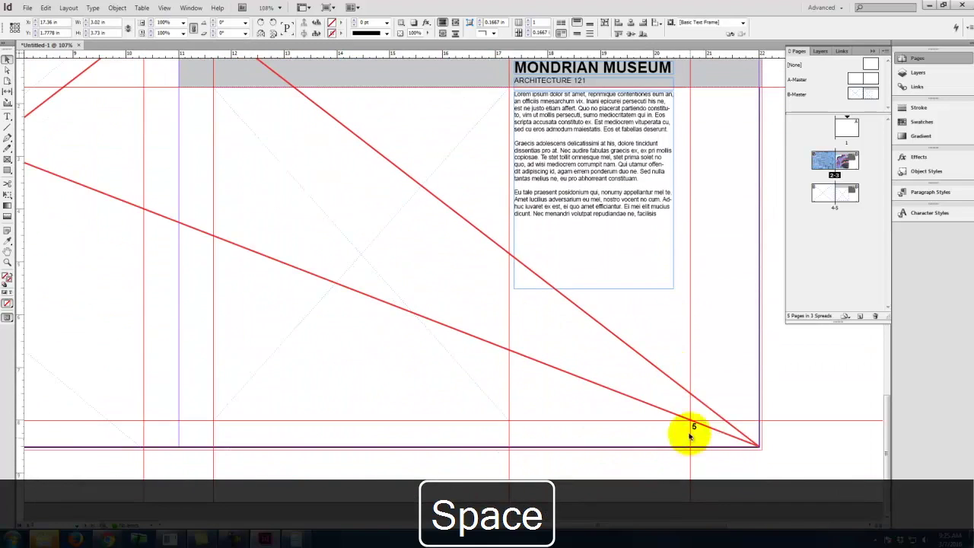
- Move to spread 4-5 and start editing the MONDRIAN MUSEUM heading
{"action": "key", "text": "space"}
{"action": "left_click_drag", "start_coordinate": [193, 292], "coordinate": [831, 304]}
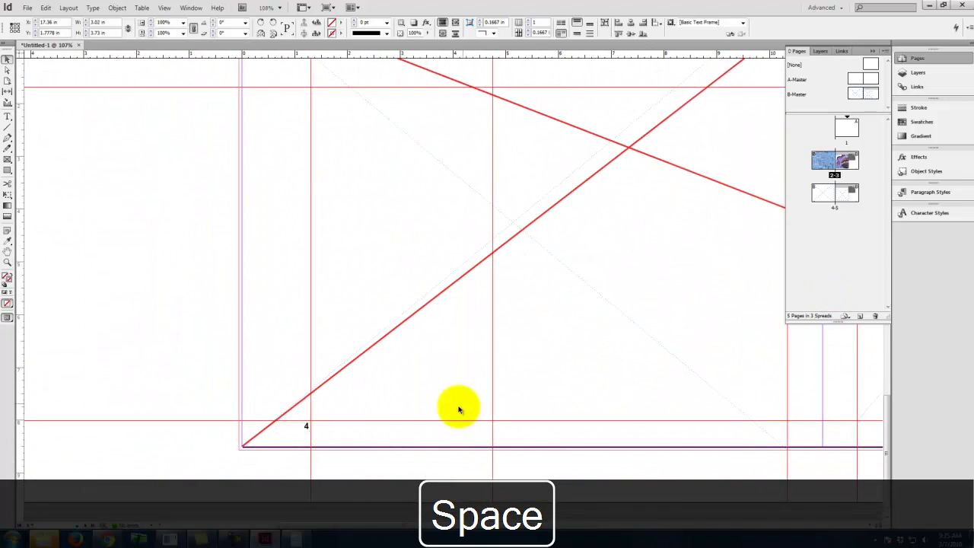
{"action": "scroll", "coordinate": [342, 409], "scroll_direction": "down", "scroll_amount": 4}
{"action": "scroll", "coordinate": [500, 365], "scroll_direction": "right", "scroll_amount": 3}
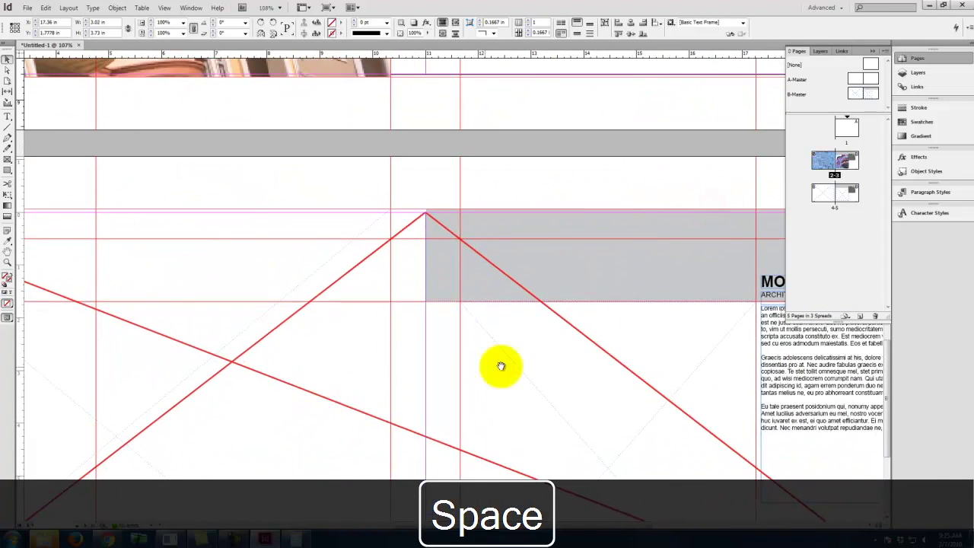
{"action": "left_click", "coordinate": [619, 294]}
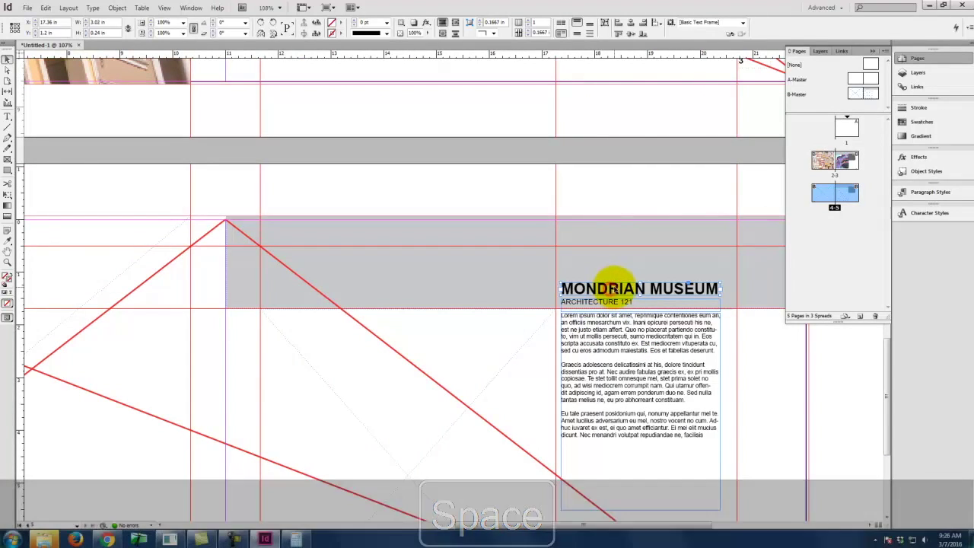
{"action": "double_click", "coordinate": [664, 288]}
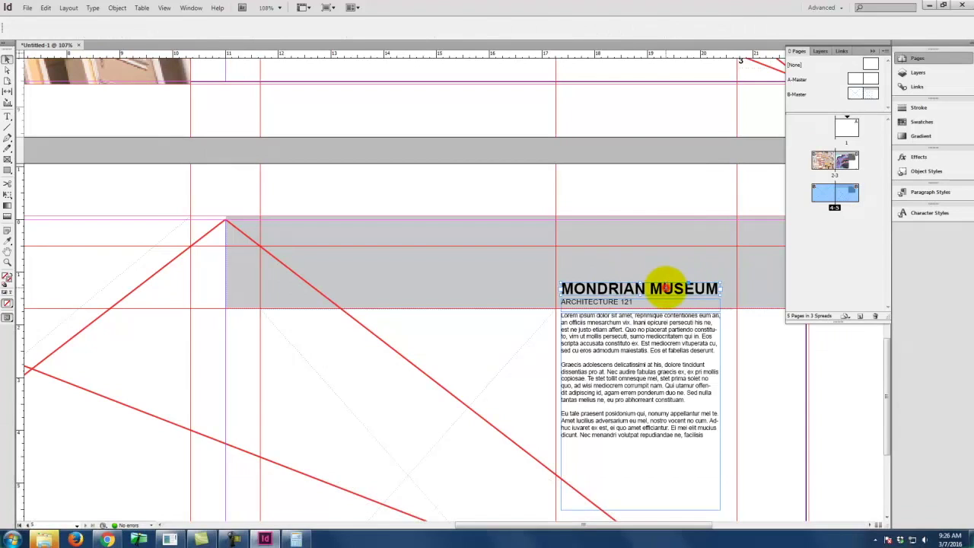
- Replace the heading text with CALDER MUSEUM, deselect it, and open B-Master for editing
{"action": "key", "text": "ctrl+a"}
{"action": "key", "text": "Caps_Lock"}
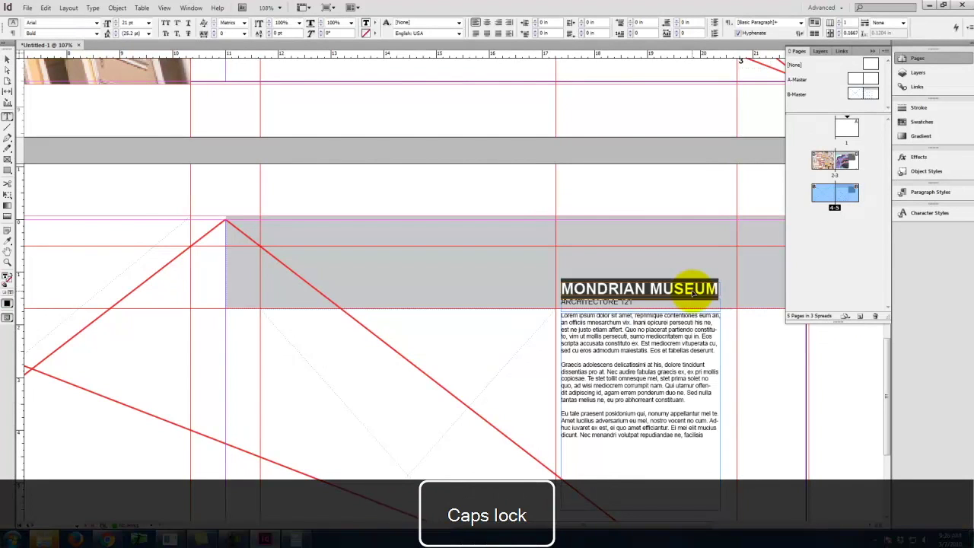
{"action": "type", "text": "CALDER MUS"}
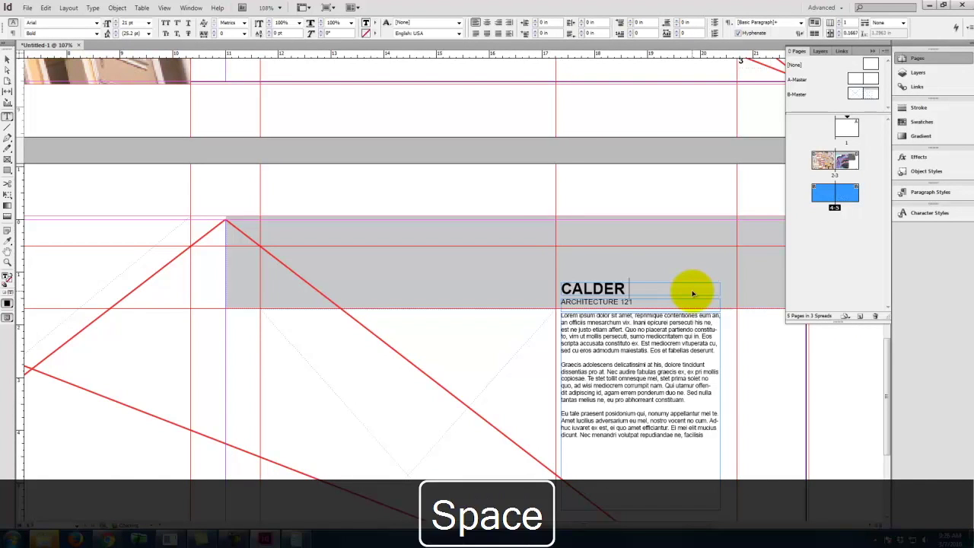
{"action": "type", "text": "EUM"}
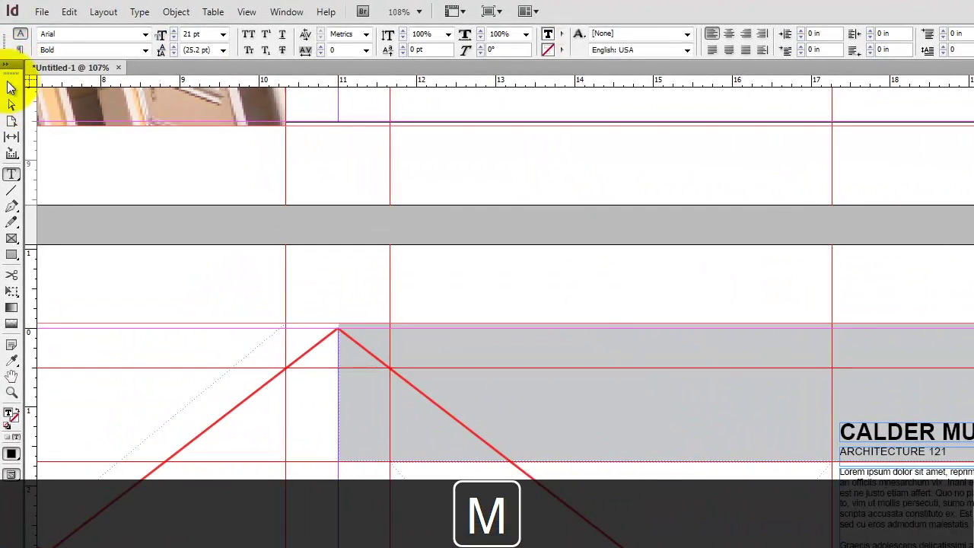
{"action": "left_click", "coordinate": [11, 87]}
{"action": "left_click", "coordinate": [589, 305]}
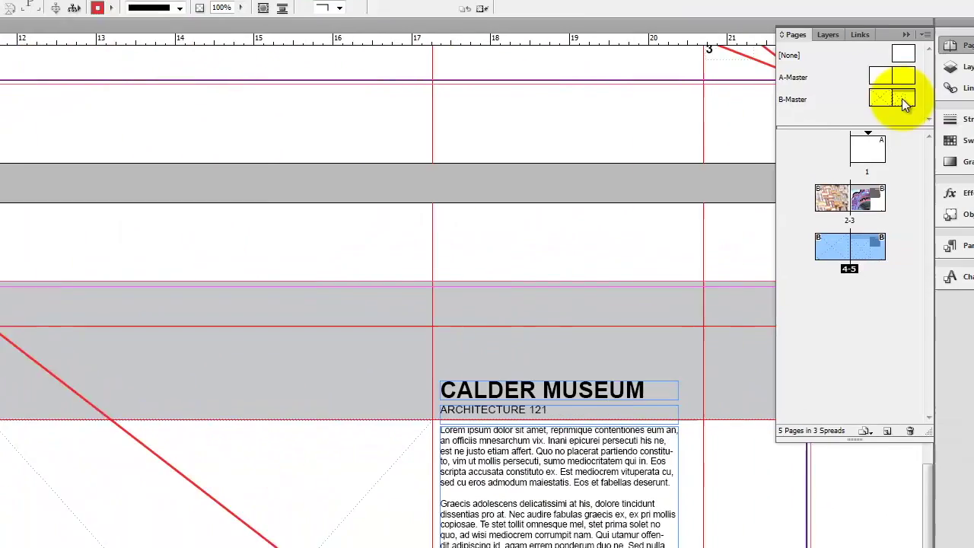
{"action": "double_click", "coordinate": [902, 98]}
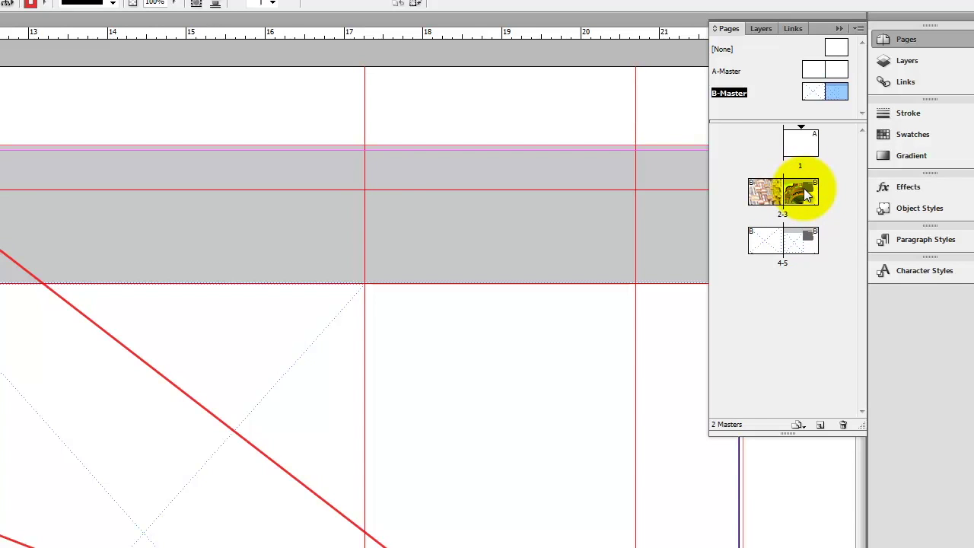
- Select page 1, then spread 2-3, and bring up the 2-3 spread's context menu
{"action": "left_click", "coordinate": [805, 140]}
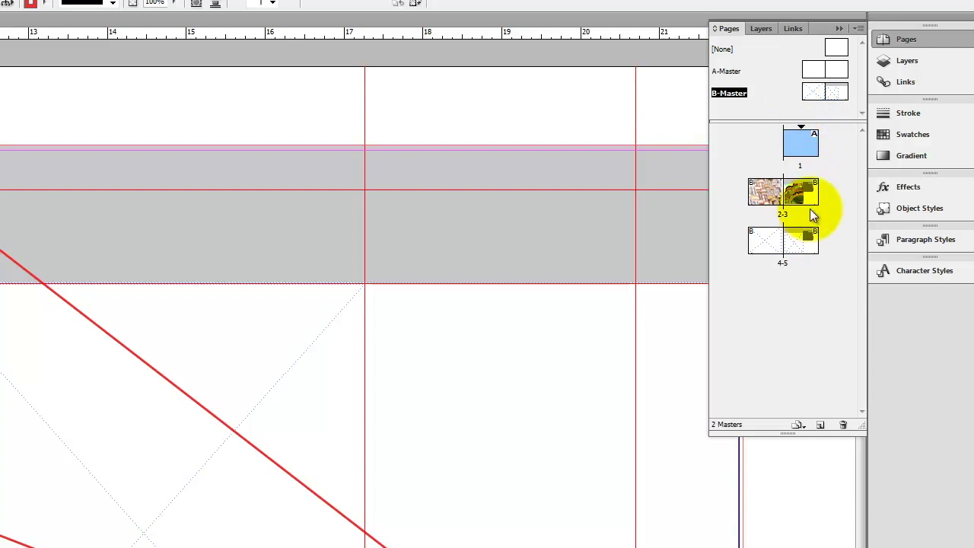
{"action": "left_click", "coordinate": [798, 185]}
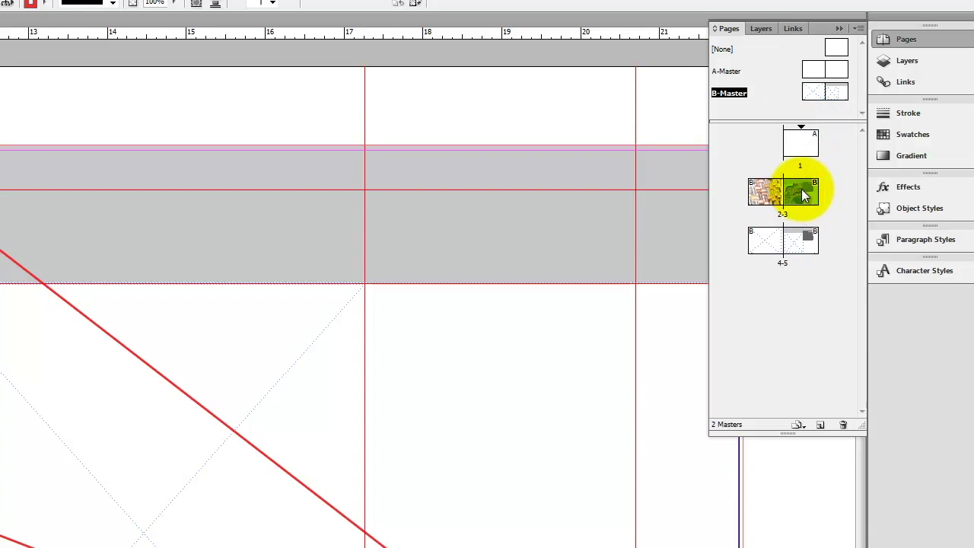
{"action": "right_click", "coordinate": [804, 197]}
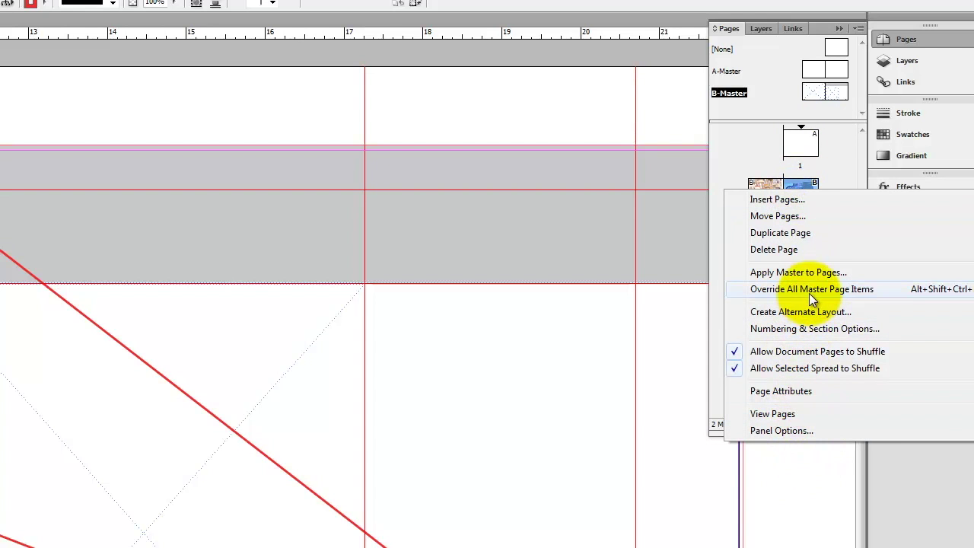
- In Numbering & Section Options, keep the 1, 2, 3, 4 style and set section marker Assignment 101
{"action": "left_click", "coordinate": [811, 330]}
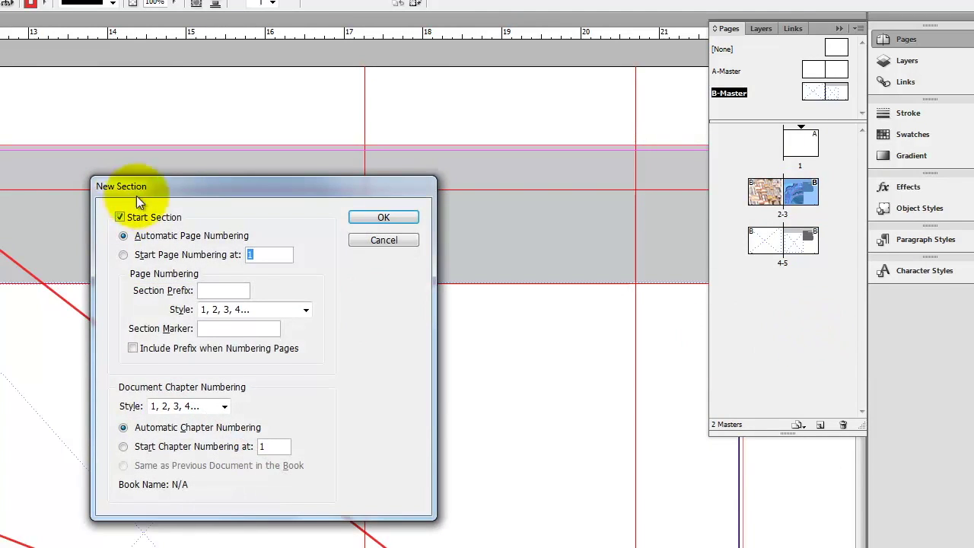
{"action": "left_click_drag", "start_coordinate": [174, 188], "coordinate": [169, 174]}
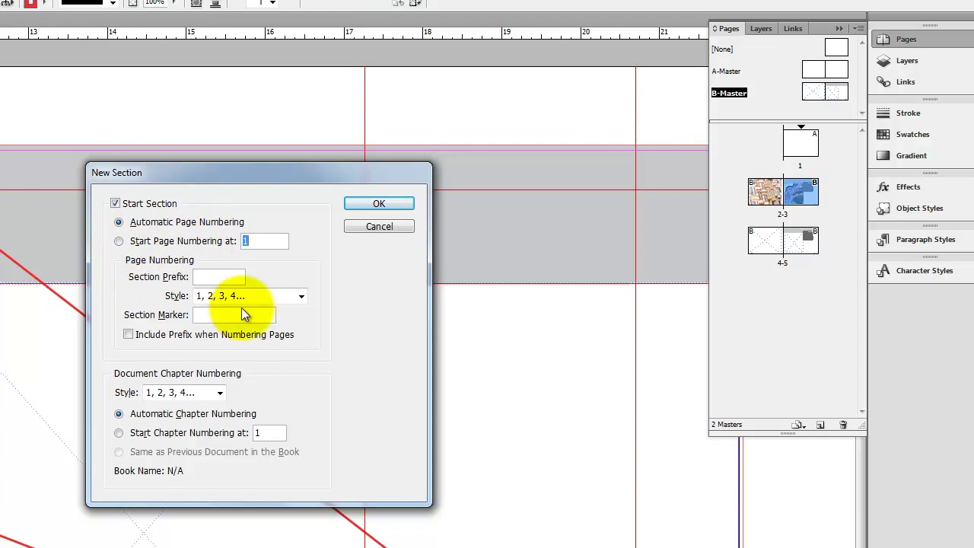
{"action": "left_click", "coordinate": [301, 297]}
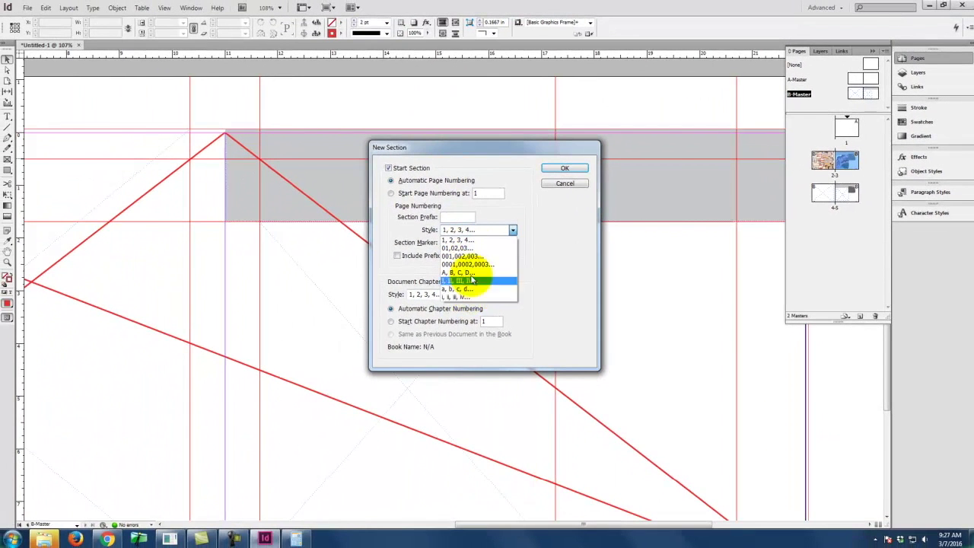
{"action": "left_click", "coordinate": [533, 258]}
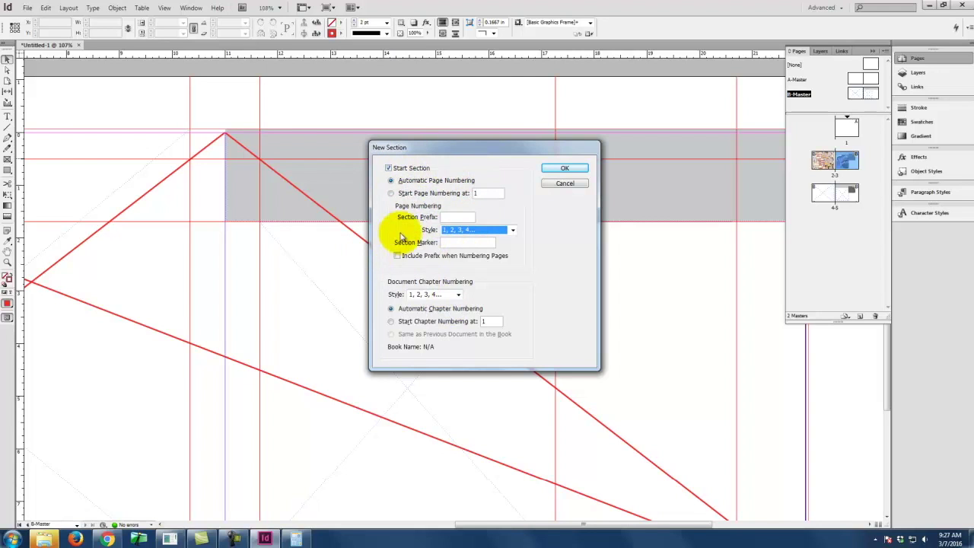
{"action": "left_click", "coordinate": [448, 218]}
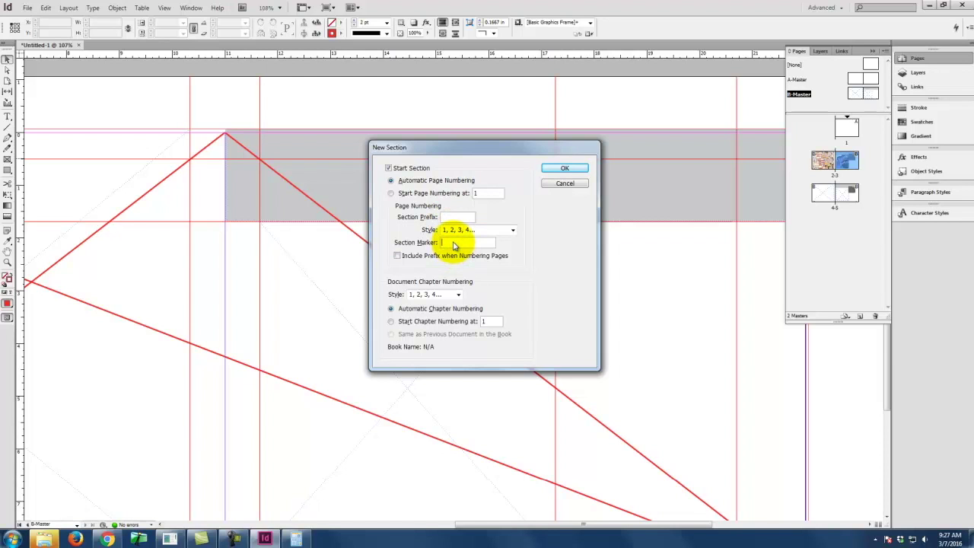
{"action": "key", "text": "BackSpace"}
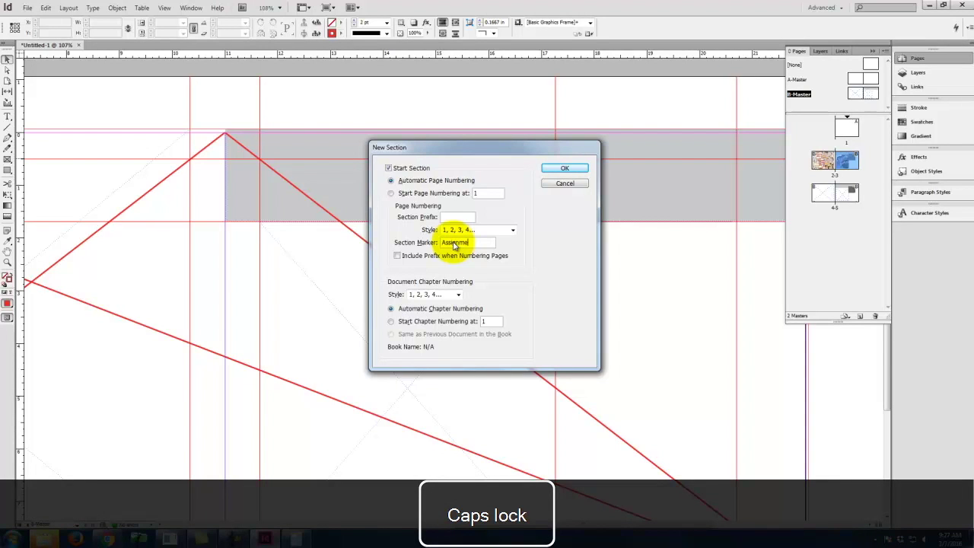
{"action": "key", "text": "BackSpace"}
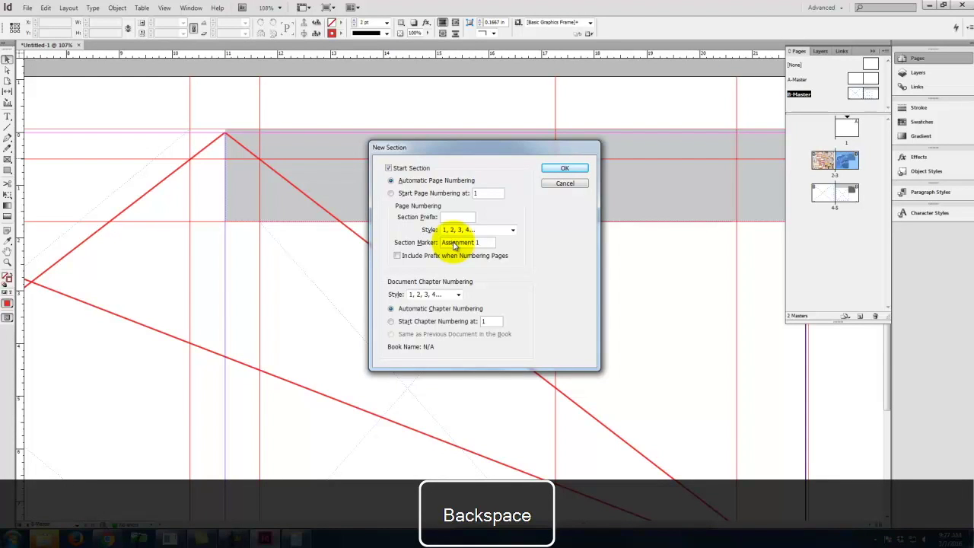
{"action": "left_click", "coordinate": [563, 168]}
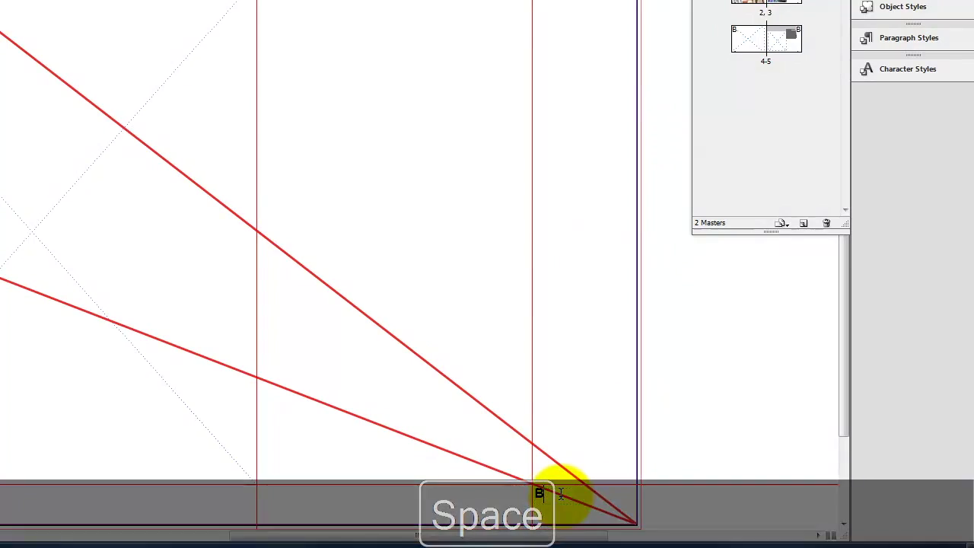
- Type an opening bracket and insert the Section Marker after the B page number
{"action": "type", "text": "["}
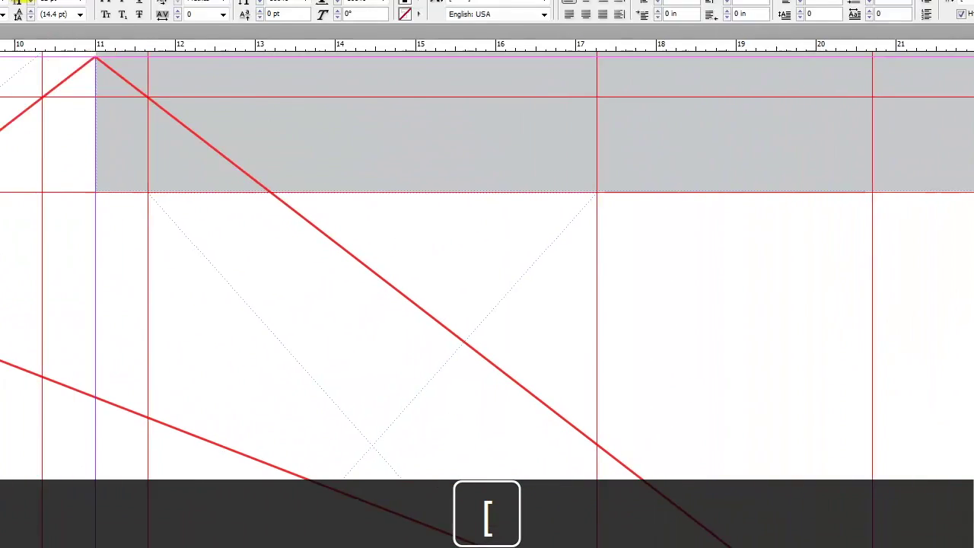
{"action": "left_click", "coordinate": [0, 0]}
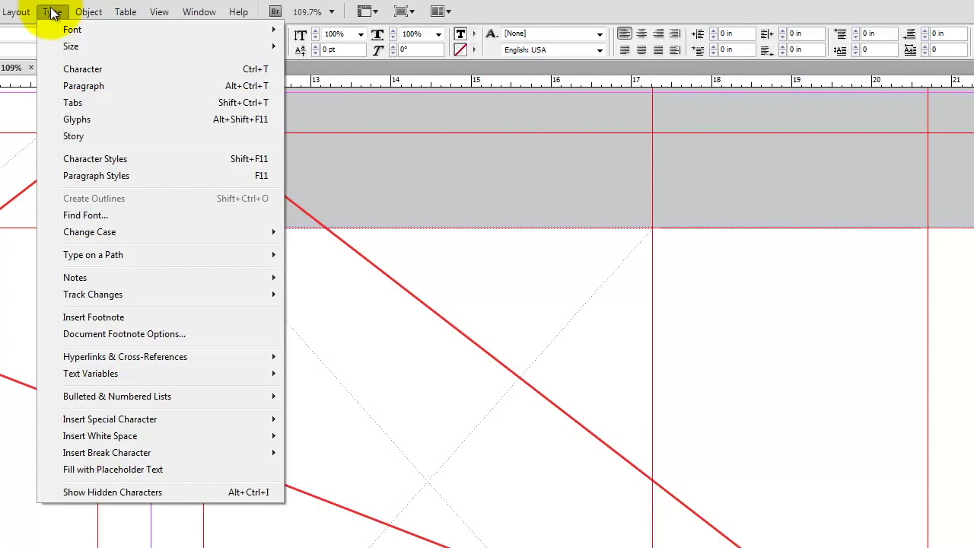
{"action": "mouse_move", "coordinate": [130, 419]}
{"action": "mouse_move", "coordinate": [341, 439]}
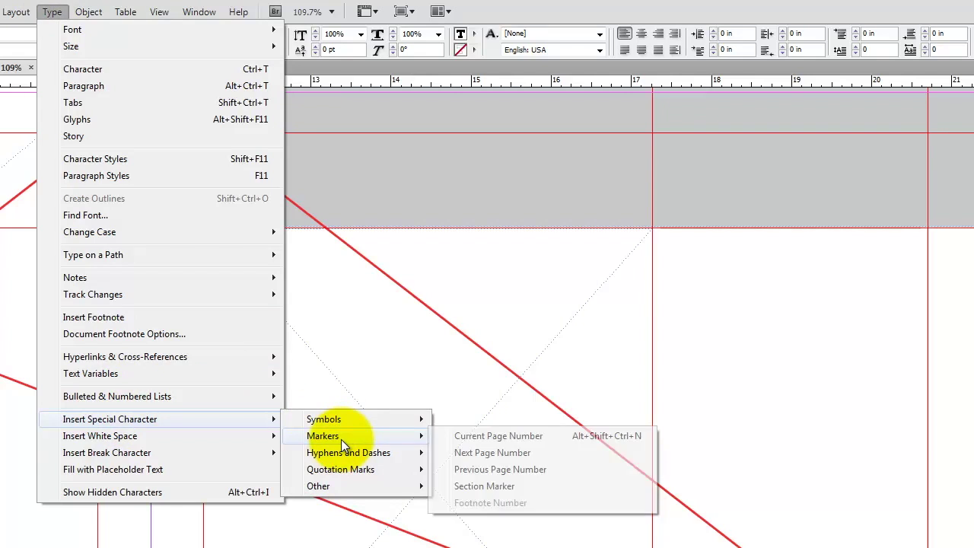
{"action": "left_click", "coordinate": [468, 487]}
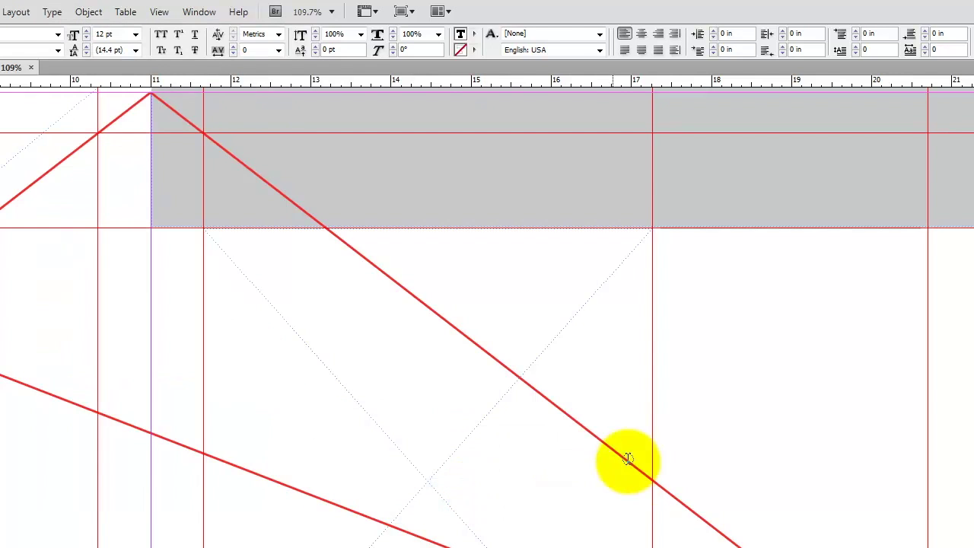
- Widen the footer frame, close the bracket, and set the [Section] text to 8 pt
{"action": "key", "text": "Escape"}
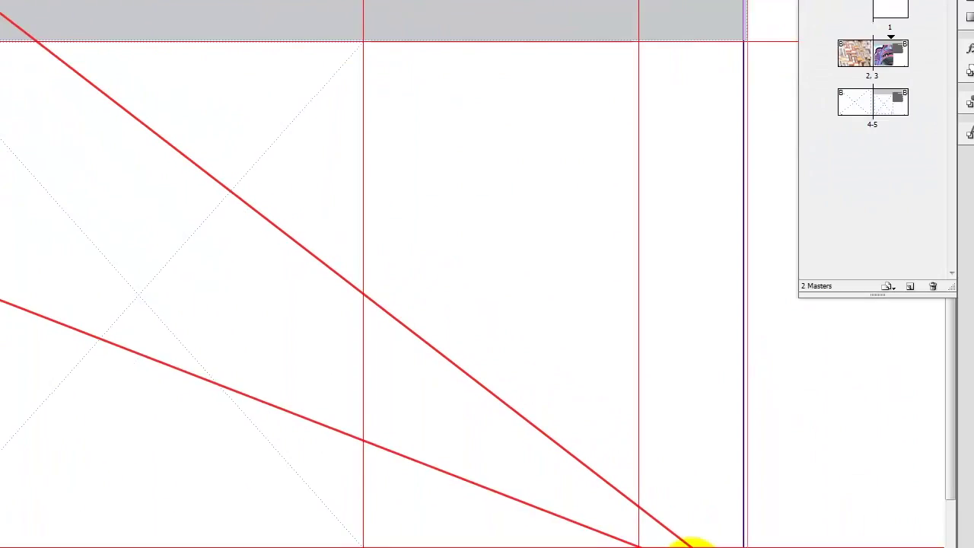
{"action": "left_click_drag", "start_coordinate": [973, 547], "coordinate": [973, 547]}
{"action": "left_click_drag", "start_coordinate": [613, 499], "coordinate": [627, 500]}
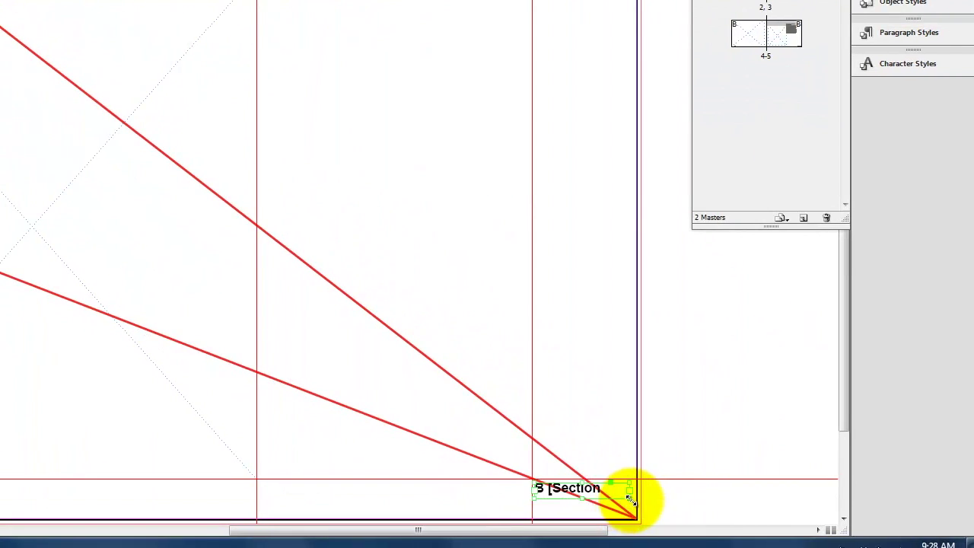
{"action": "double_click", "coordinate": [618, 492]}
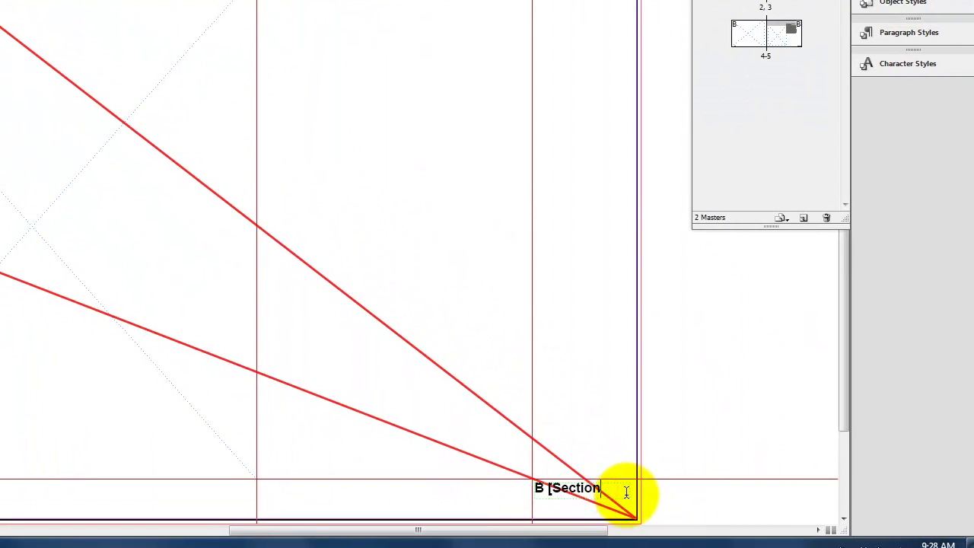
{"action": "type", "text": "]"}
{"action": "left_click_drag", "start_coordinate": [605, 492], "coordinate": [551, 488]}
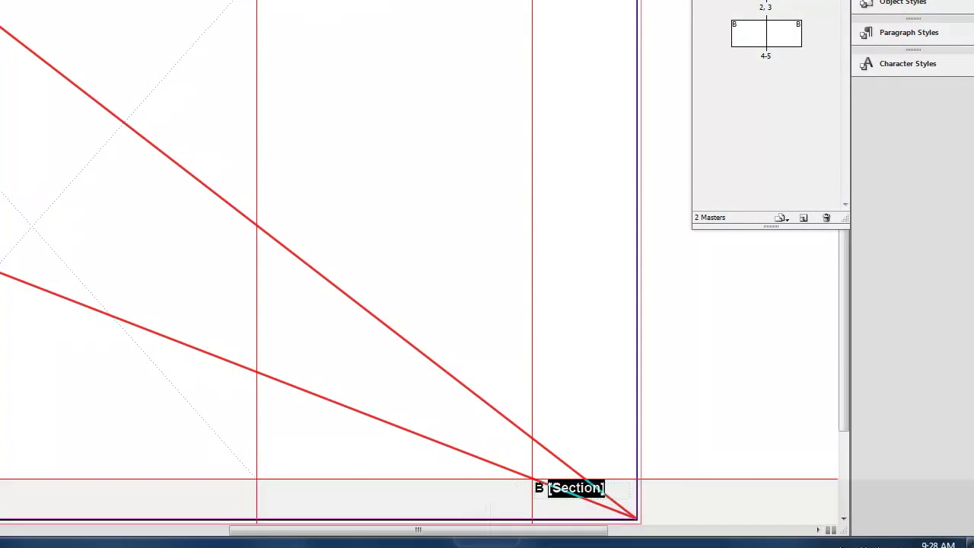
{"action": "left_click", "coordinate": [30, 13]}
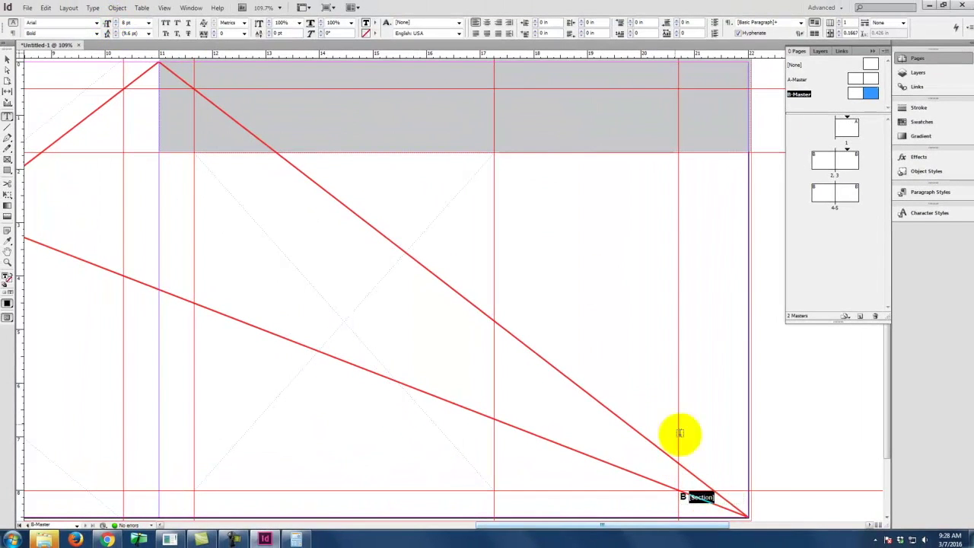
- Review spreads 2-3 and 4-5, then reopen B-Master and extend the left footer frame leftward
{"action": "left_click", "coordinate": [13, 61]}
{"action": "left_click", "coordinate": [648, 297]}
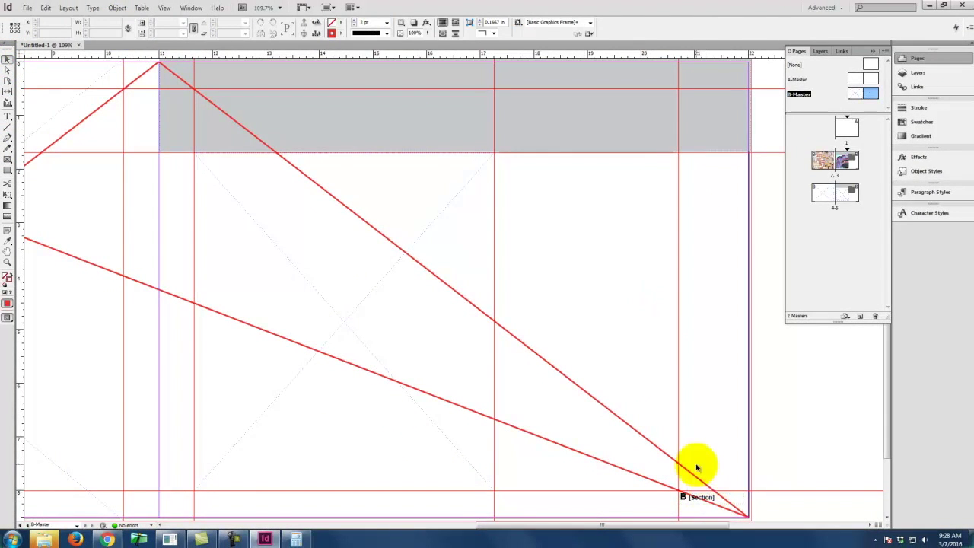
{"action": "double_click", "coordinate": [852, 162]}
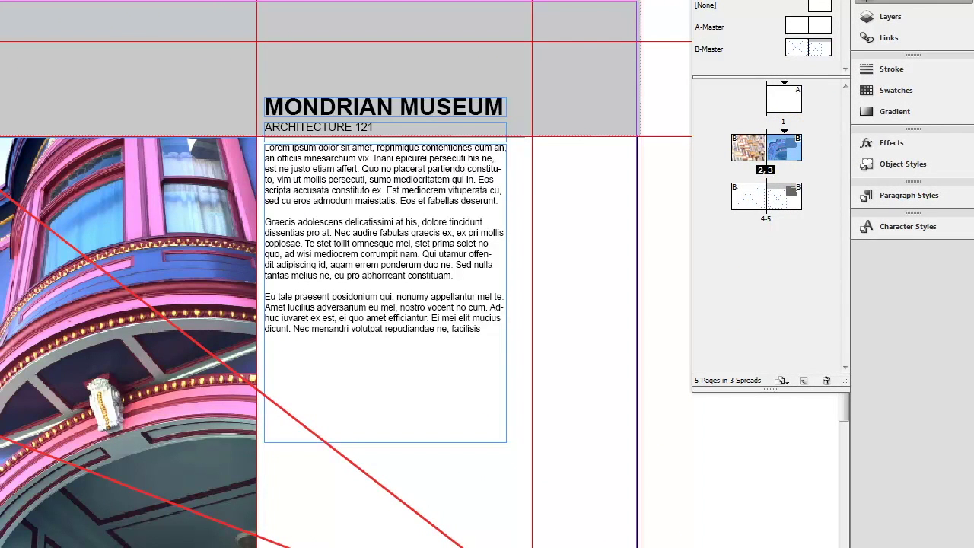
{"action": "double_click", "coordinate": [755, 195]}
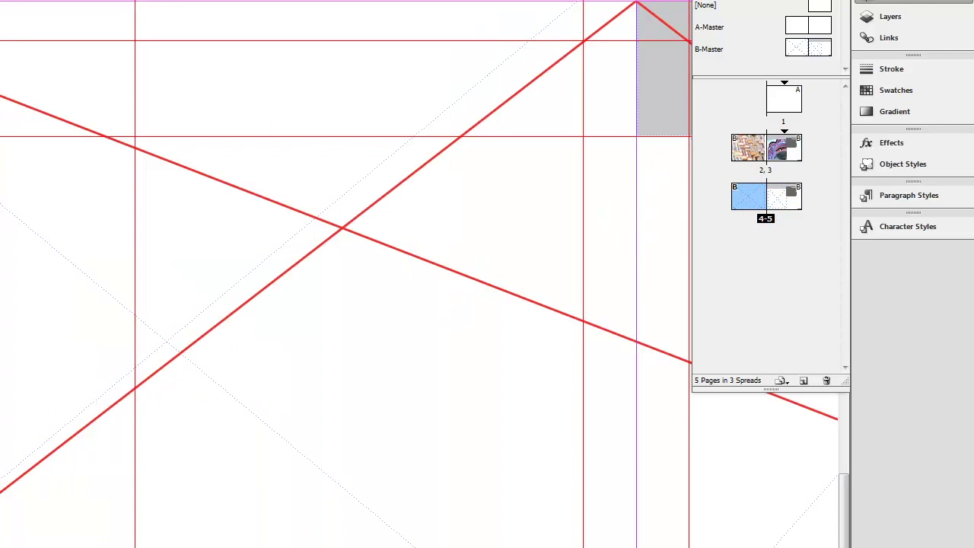
{"action": "left_click", "coordinate": [801, 48]}
{"action": "double_click", "coordinate": [801, 47]}
{"action": "left_click", "coordinate": [290, 498]}
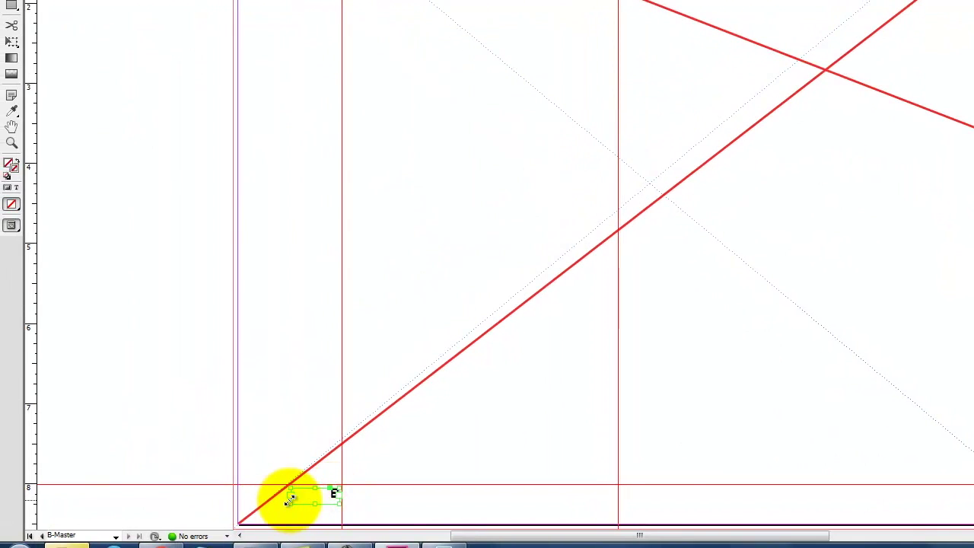
{"action": "left_click_drag", "start_coordinate": [290, 499], "coordinate": [242, 504]}
- Copy the 'B [Section]' text from the right page's footer
{"action": "key", "text": "space"}
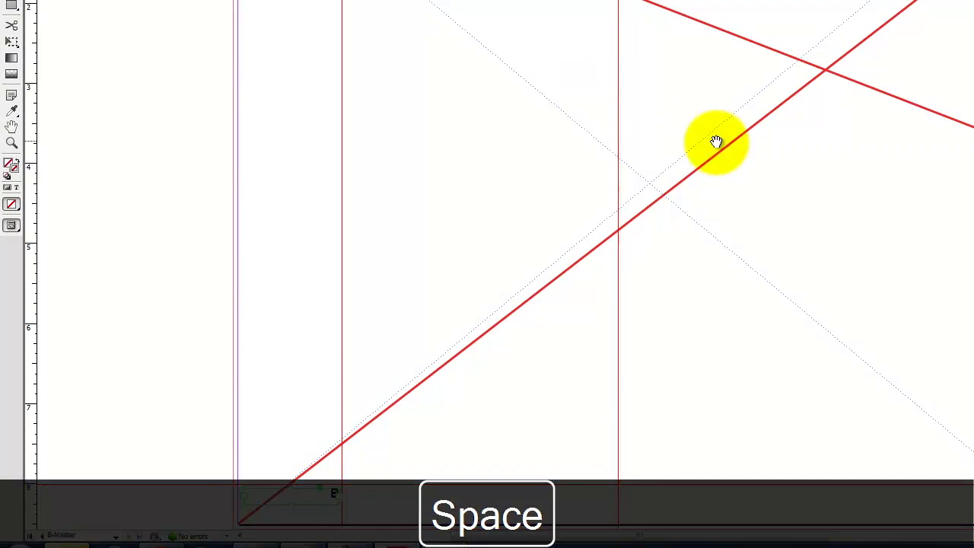
{"action": "left_click_drag", "start_coordinate": [715, 142], "coordinate": [52, 102]}
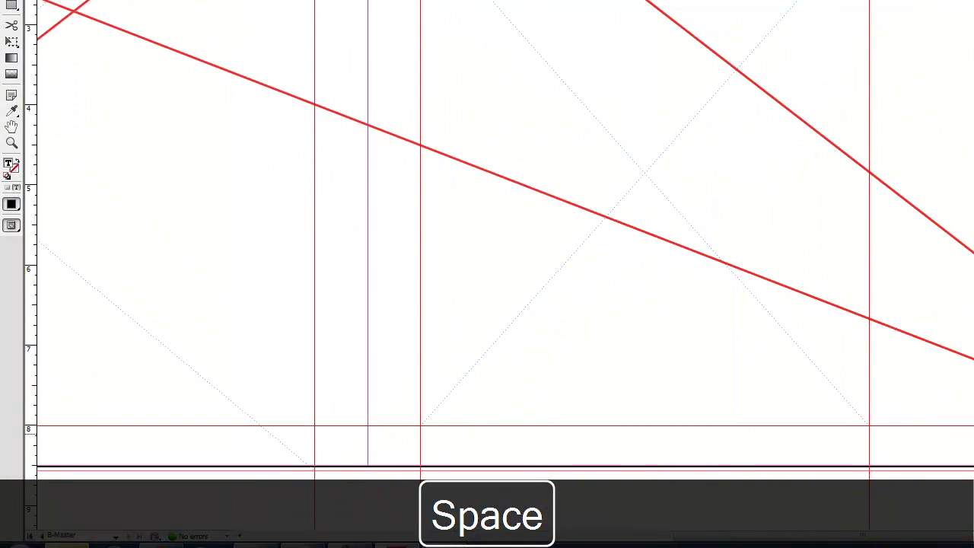
{"action": "key", "text": "ctrl+a"}
{"action": "key", "text": "ctrl+c"}
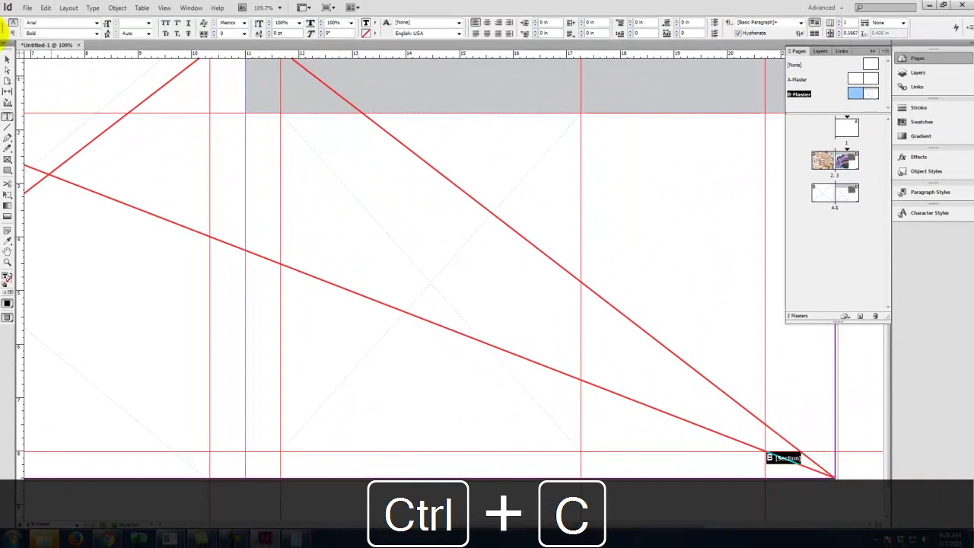
{"action": "left_click", "coordinate": [8, 28]}
- Paste 'B [Section]' over the left footer's B and change its alignment
{"action": "key", "text": "space"}
{"action": "left_click_drag", "start_coordinate": [100, 255], "coordinate": [596, 217]}
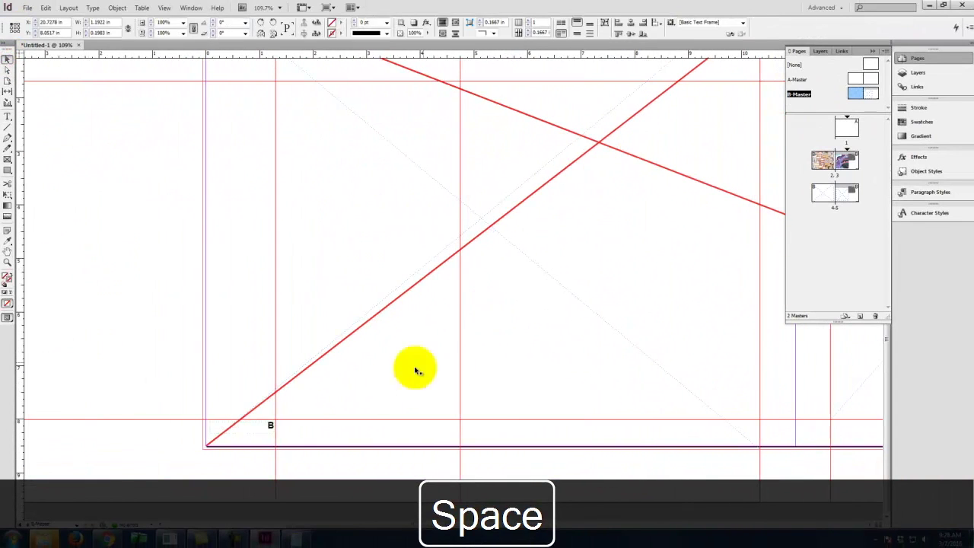
{"action": "double_click", "coordinate": [267, 423]}
{"action": "key", "text": "ctrl+a"}
{"action": "key", "text": "ctrl+v"}
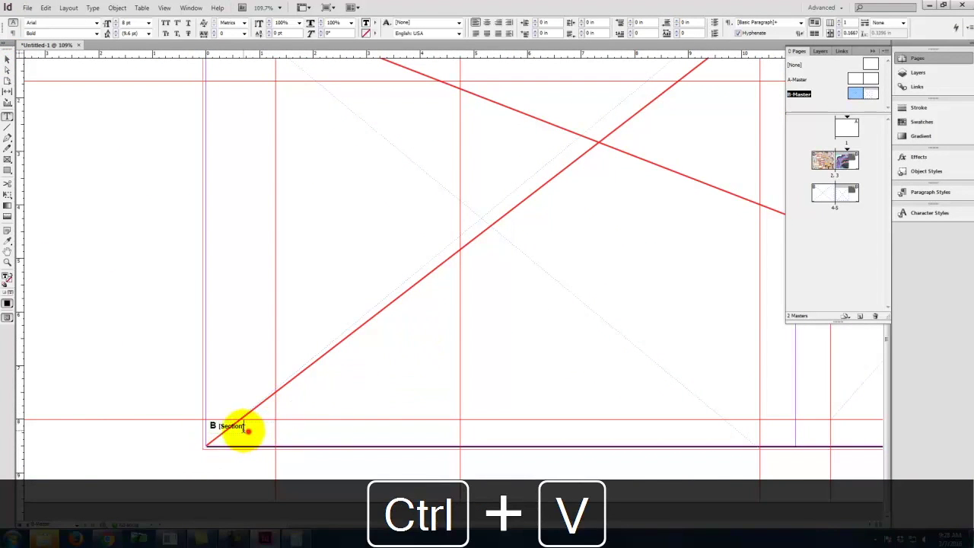
{"action": "left_click_drag", "start_coordinate": [246, 430], "coordinate": [179, 420]}
{"action": "left_click", "coordinate": [499, 22]}
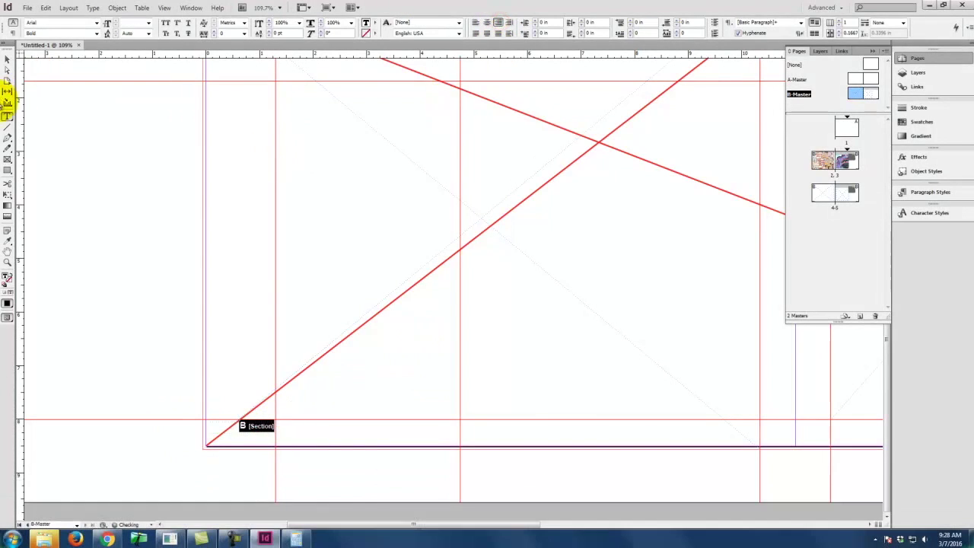
{"action": "left_click", "coordinate": [8, 58]}
{"action": "left_click", "coordinate": [141, 212]}
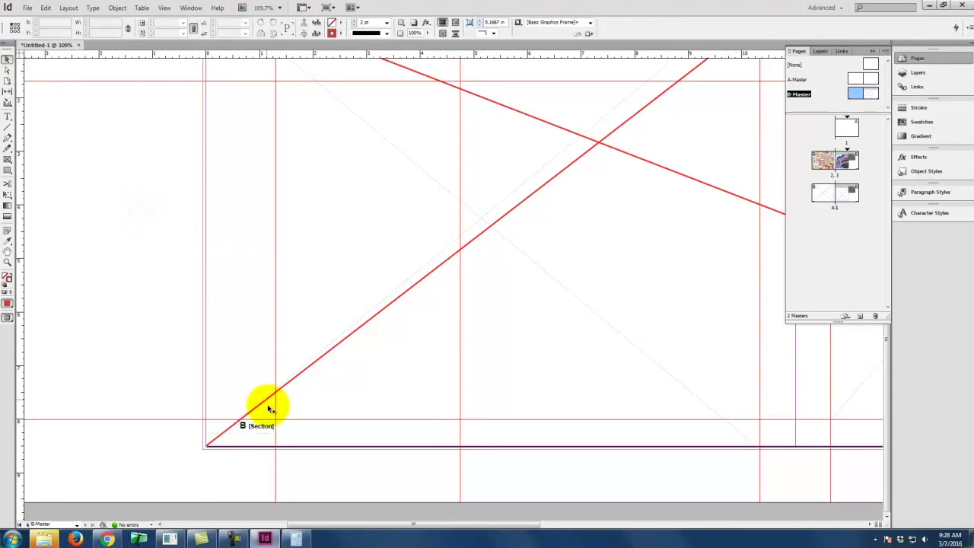
- Reorder the left footer to '[Section] B' by moving the page-number B after the marker
{"action": "double_click", "coordinate": [245, 426]}
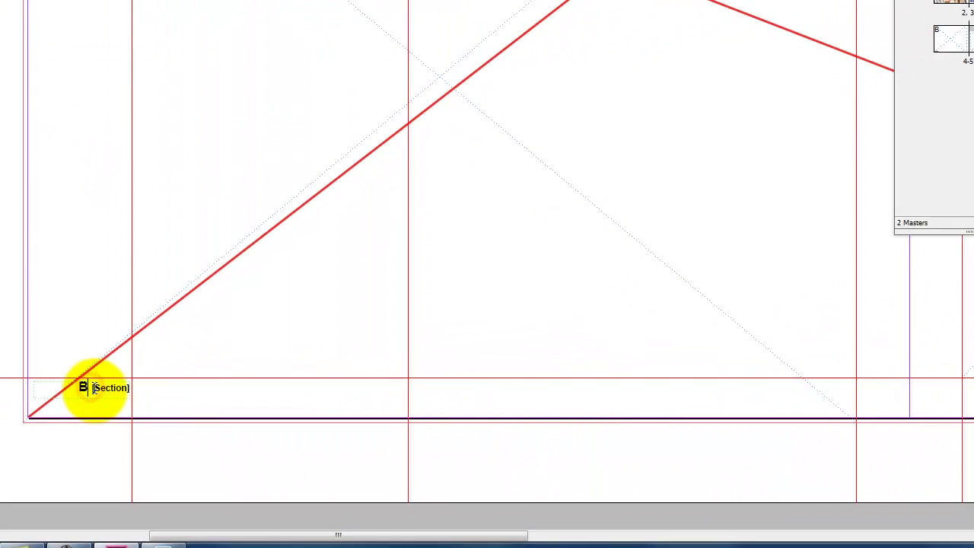
{"action": "left_click_drag", "start_coordinate": [90, 388], "coordinate": [48, 387]}
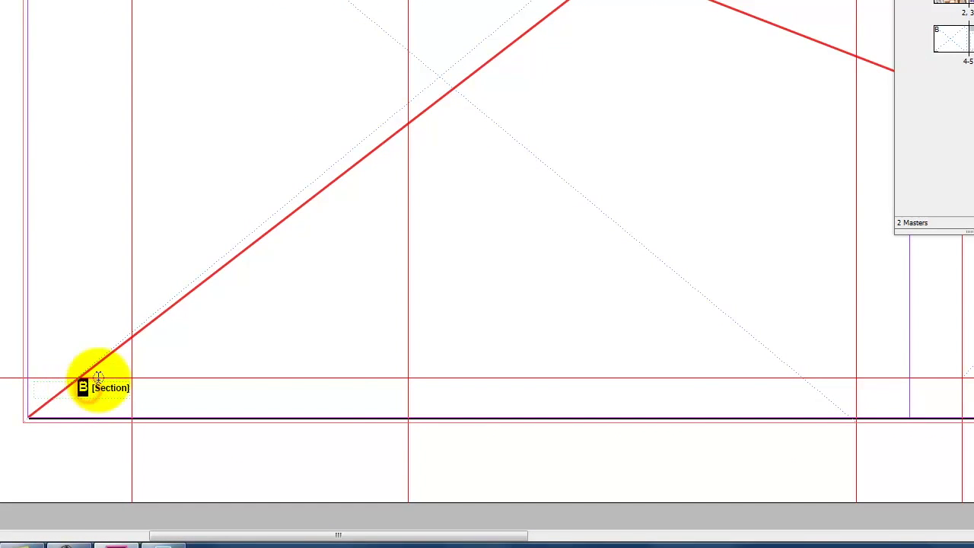
{"action": "key", "text": "ctrl+c"}
{"action": "key", "text": "BackSpace"}
{"action": "key", "text": "Right"}
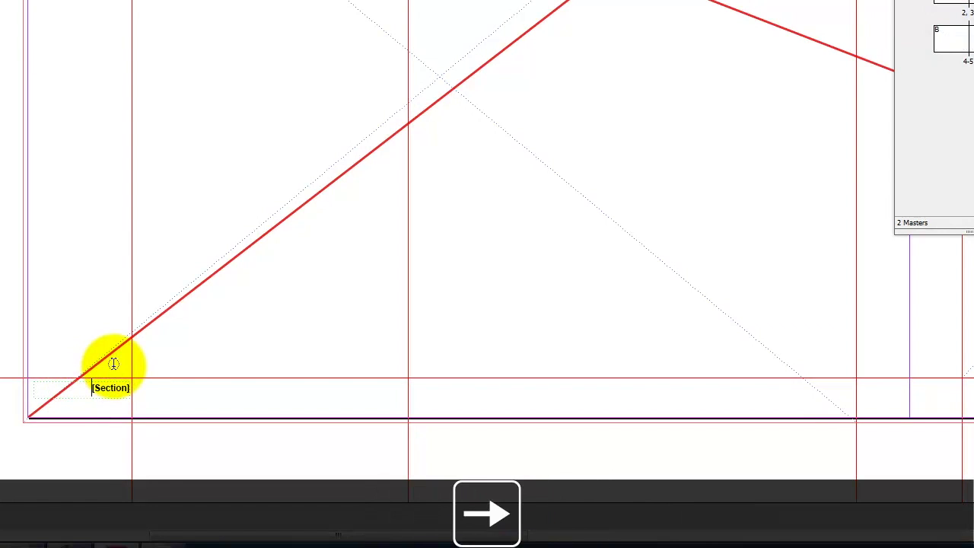
{"action": "key", "text": "BackSpace"}
{"action": "key", "text": "Right"}
{"action": "key", "text": "ctrl+v"}
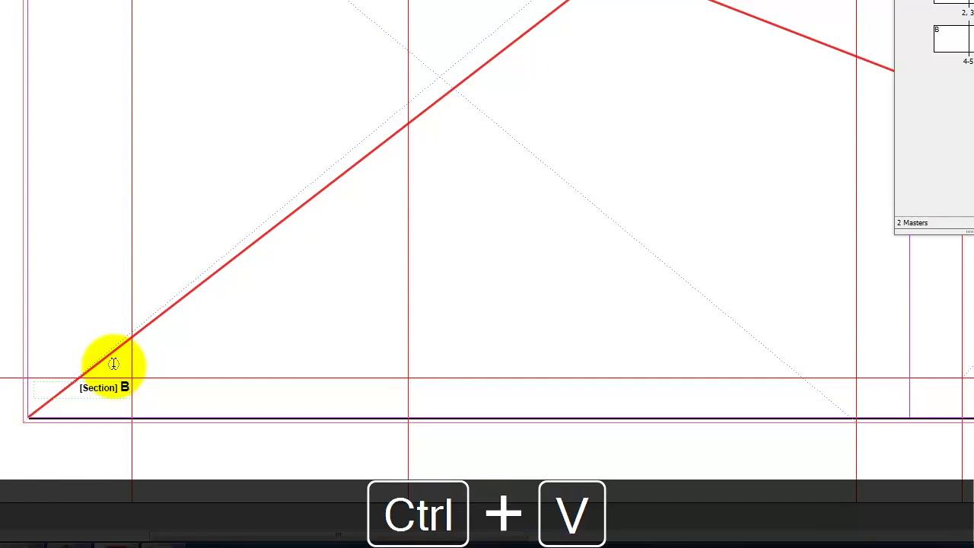
{"action": "key", "text": "Left"}
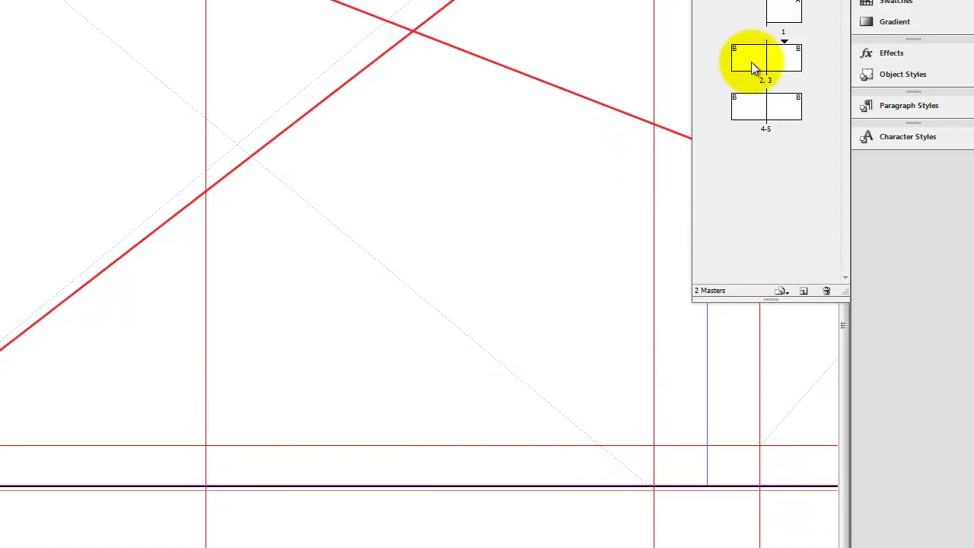
- Check the footers on pages 3, 4 and 5, then open Numbering & Section Options for spread 4-5
{"action": "double_click", "coordinate": [787, 51]}
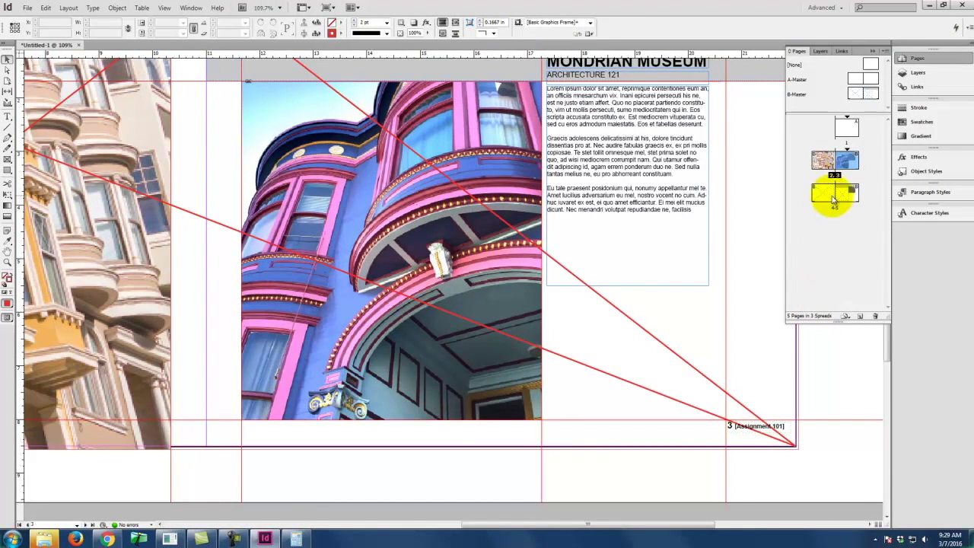
{"action": "double_click", "coordinate": [818, 181]}
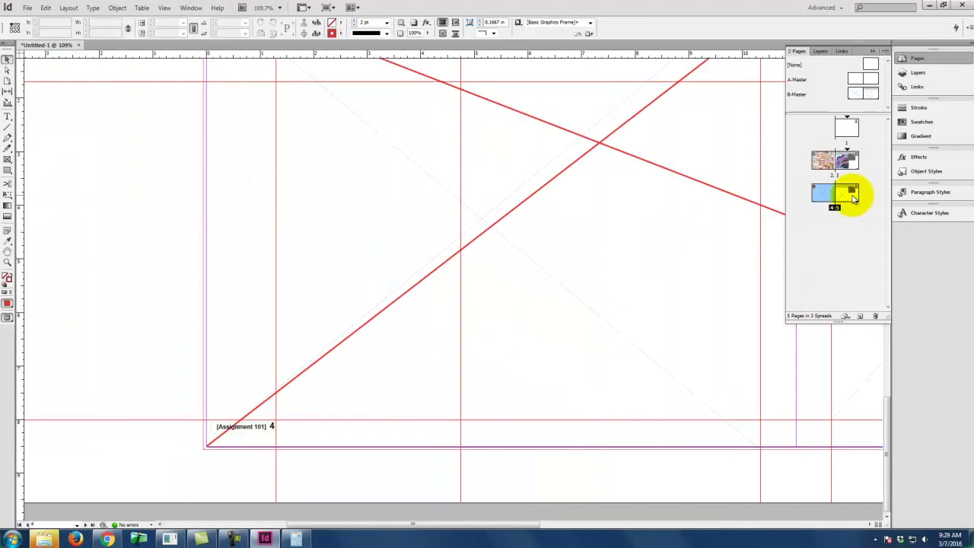
{"action": "double_click", "coordinate": [853, 195]}
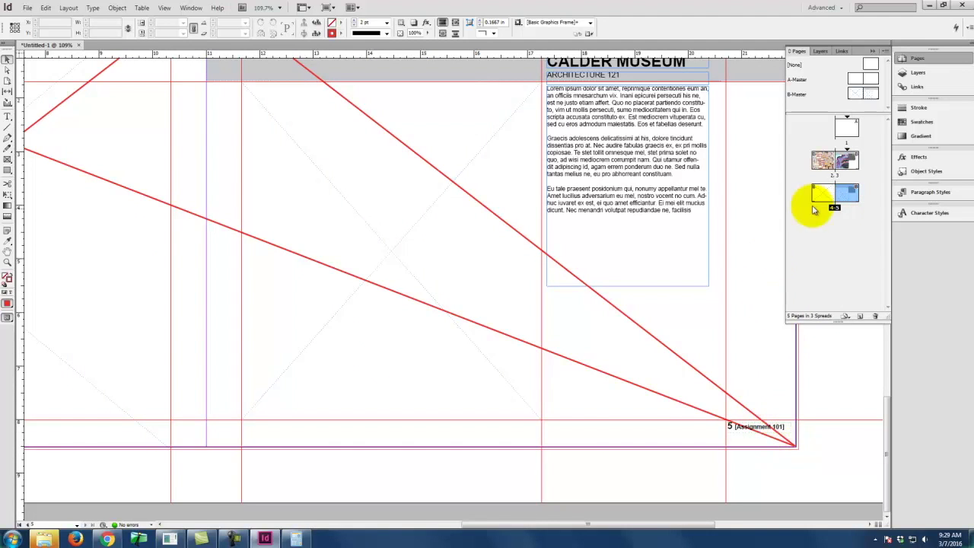
{"action": "double_click", "coordinate": [856, 160]}
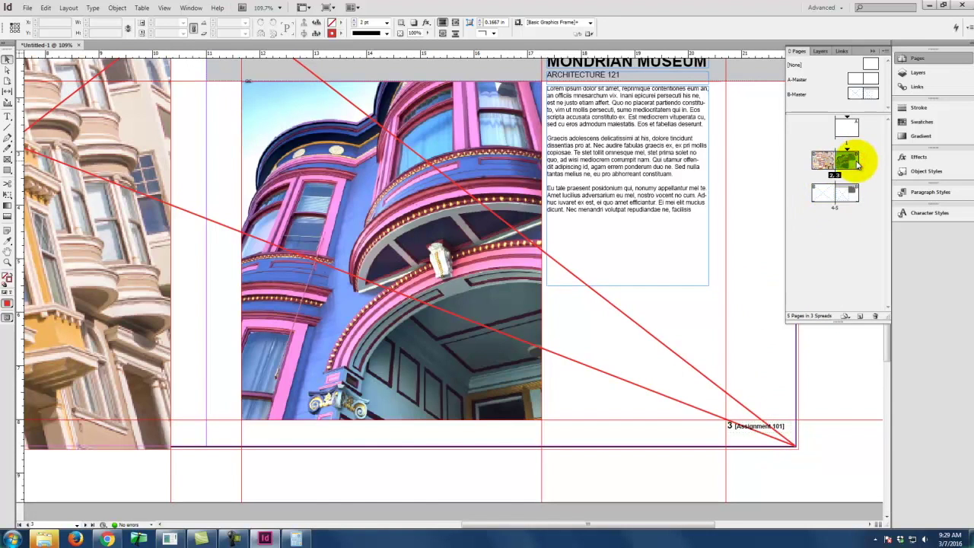
{"action": "double_click", "coordinate": [845, 195]}
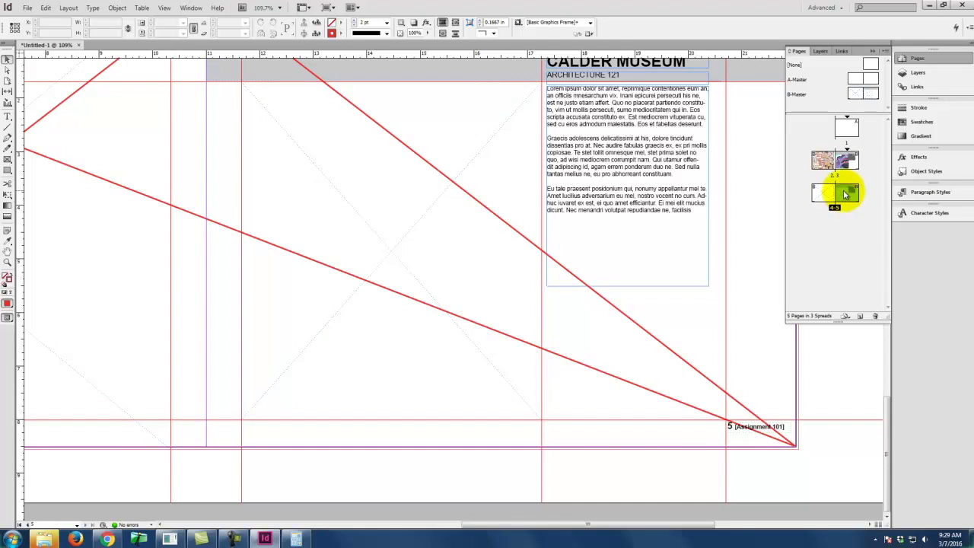
{"action": "right_click", "coordinate": [845, 196]}
{"action": "left_click", "coordinate": [847, 284]}
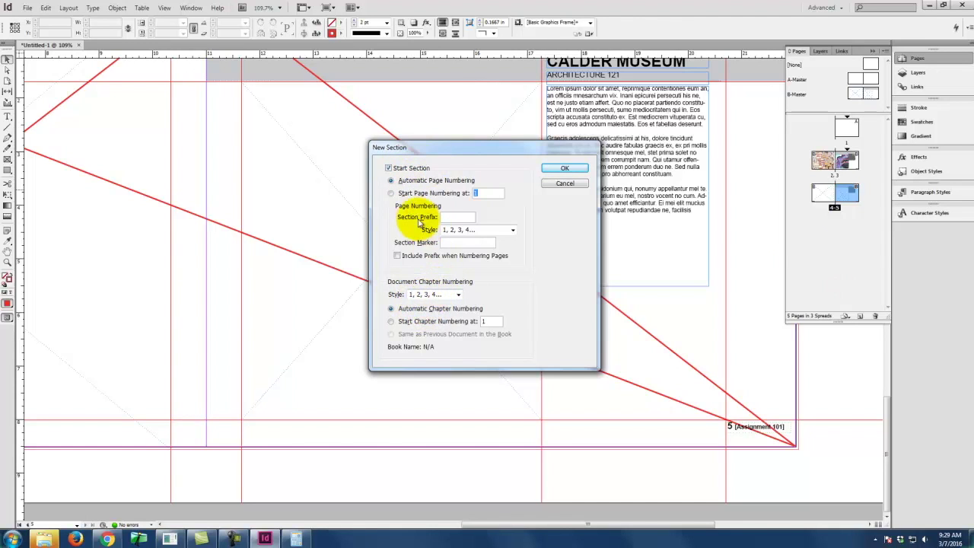
- Set the section marker to 'Assignment 102', confirm, and pan to page 4's footer
{"action": "left_click", "coordinate": [456, 242]}
{"action": "type", "text": "Assignment 102"}
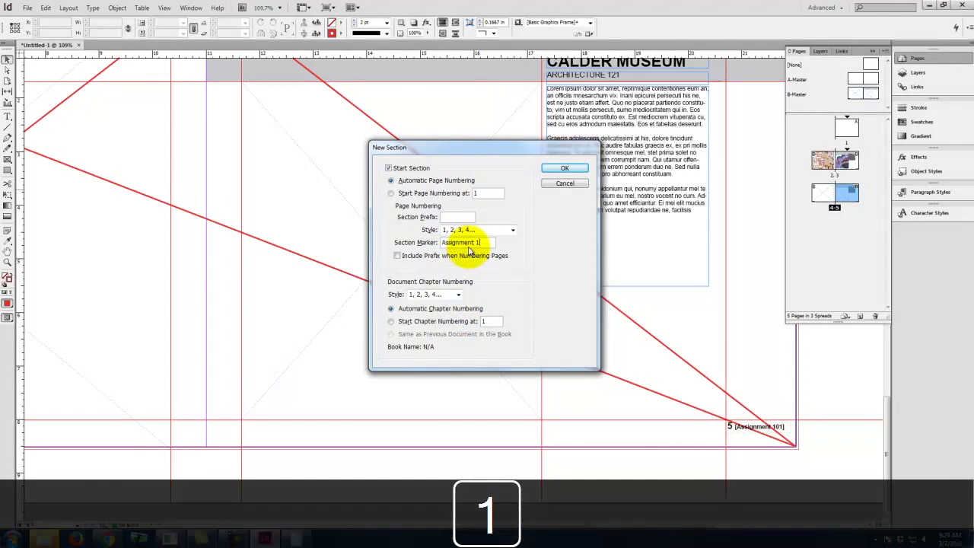
{"action": "left_click", "coordinate": [565, 168]}
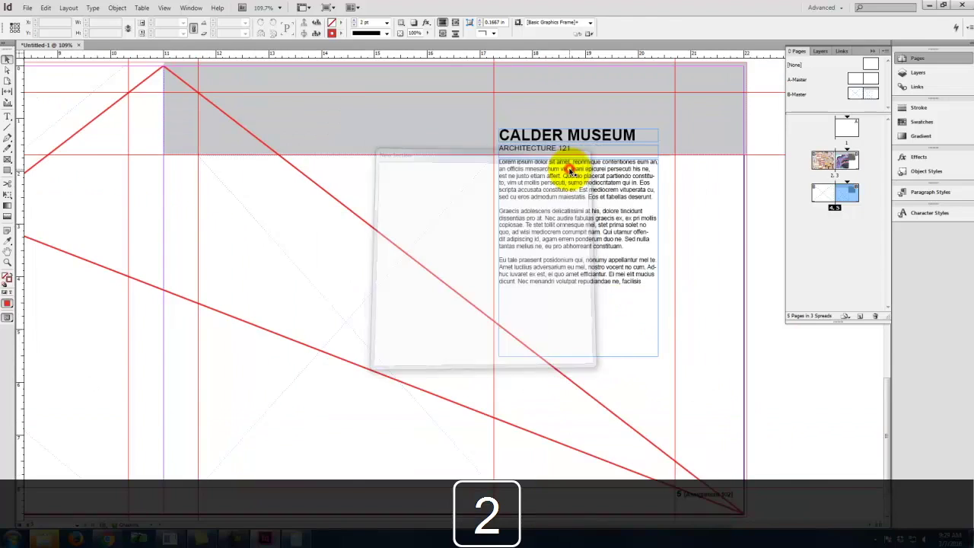
{"action": "key", "text": "space"}
{"action": "mouse_move", "coordinate": [455, 447]}
{"action": "left_mouse_down"}
{"action": "mouse_move", "coordinate": [783, 370]}
{"action": "mouse_move", "coordinate": [892, 392]}
{"action": "mouse_move", "coordinate": [829, 394]}
{"action": "left_mouse_up"}
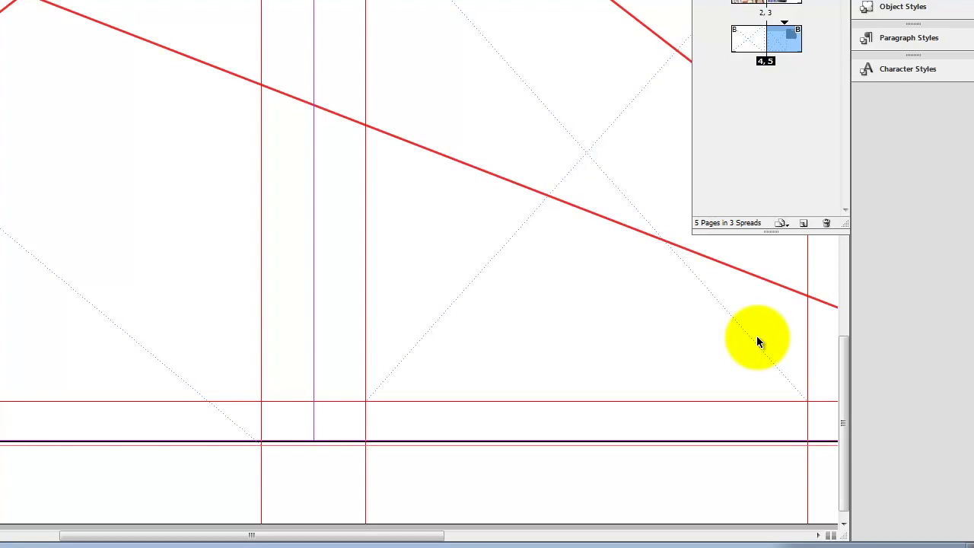
- Scroll up and pan left to show page 3's Mondrian Museum text frame and photos
{"action": "scroll", "coordinate": [387, 142], "scroll_direction": "up", "scroll_amount": 3}
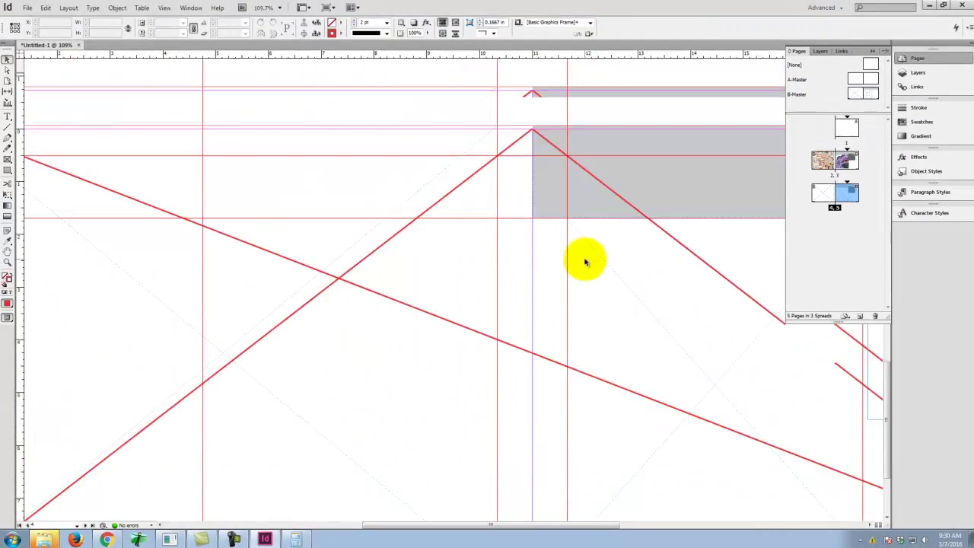
{"action": "scroll", "coordinate": [585, 263], "scroll_direction": "up", "scroll_amount": 2}
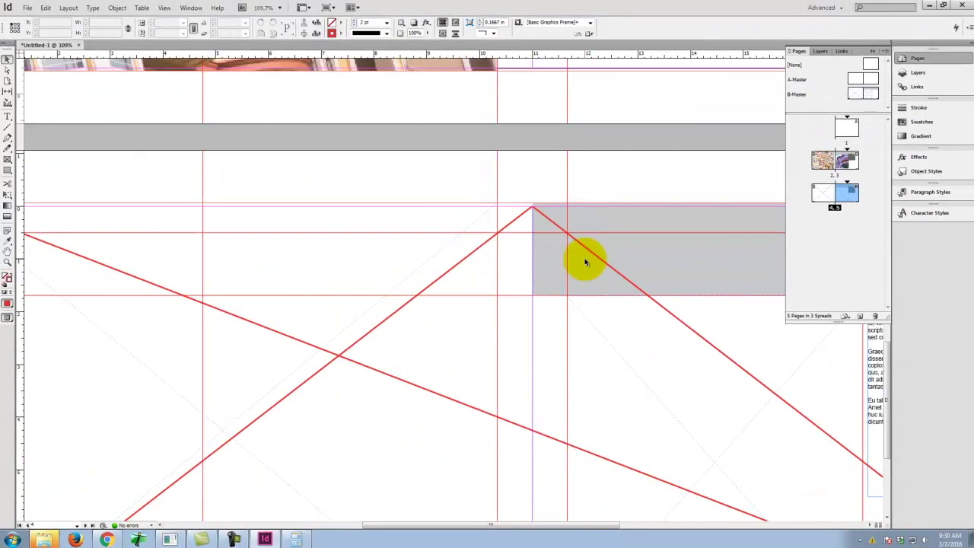
{"action": "scroll", "coordinate": [585, 263], "scroll_direction": "up", "scroll_amount": 4}
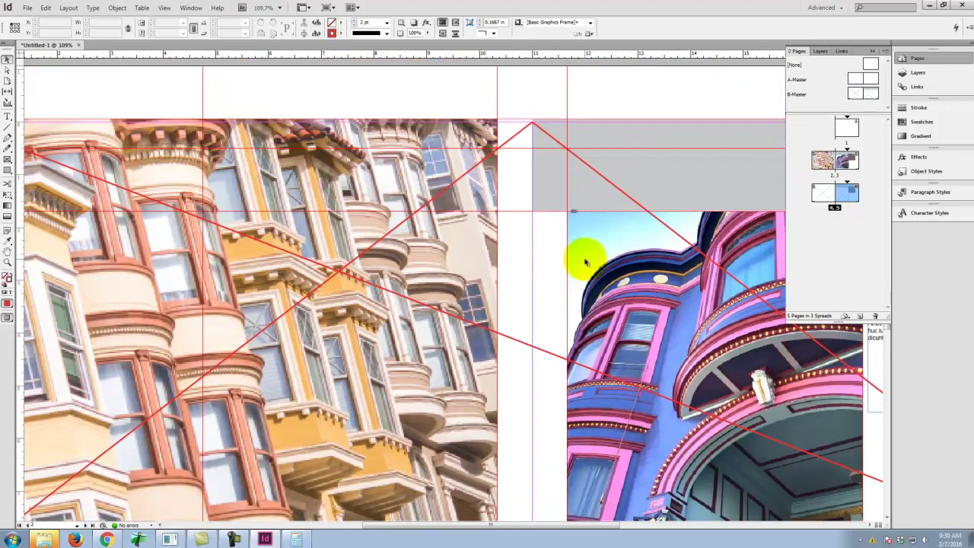
{"action": "key", "text": "space"}
{"action": "left_click_drag", "start_coordinate": [729, 259], "coordinate": [364, 205]}
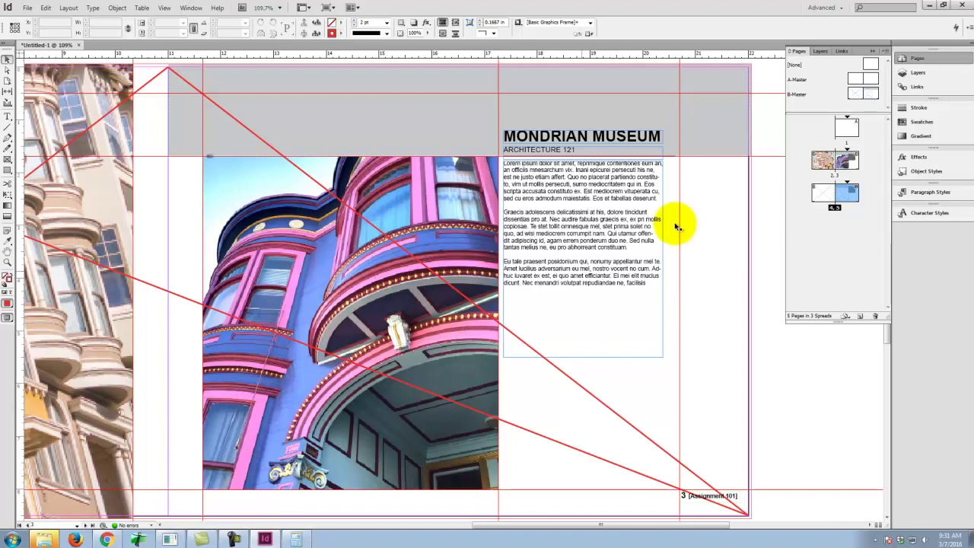
- Select all of the MONDRIAN MUSEUM heading text on page 3
{"action": "double_click", "coordinate": [602, 135]}
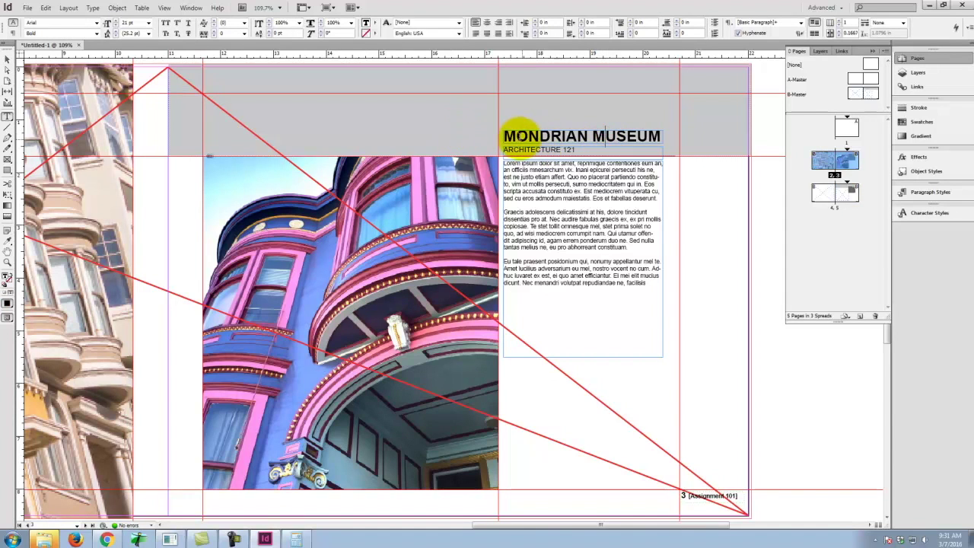
{"action": "left_click_drag", "start_coordinate": [502, 136], "coordinate": [670, 138]}
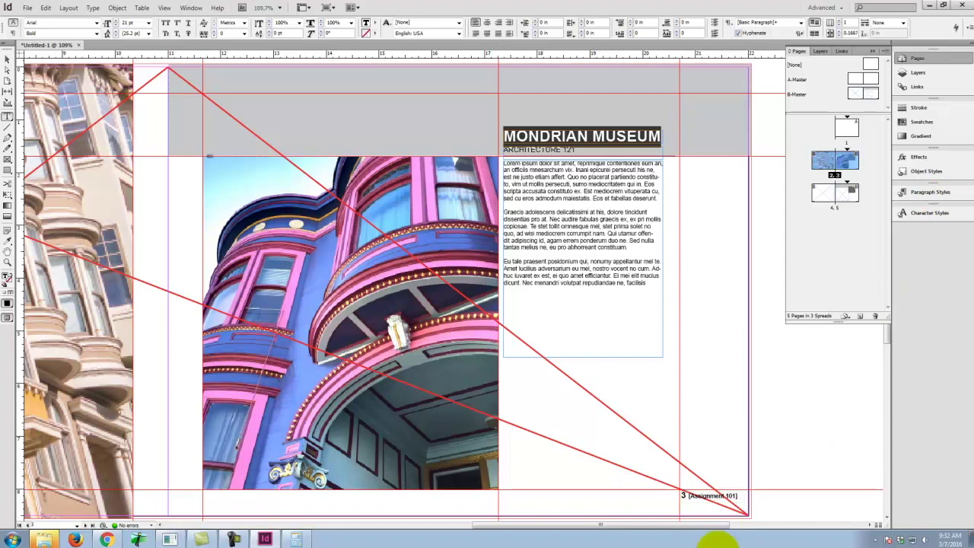
- Maximize Chrome and go to issuu.com in a new tab
{"action": "left_click", "coordinate": [106, 539]}
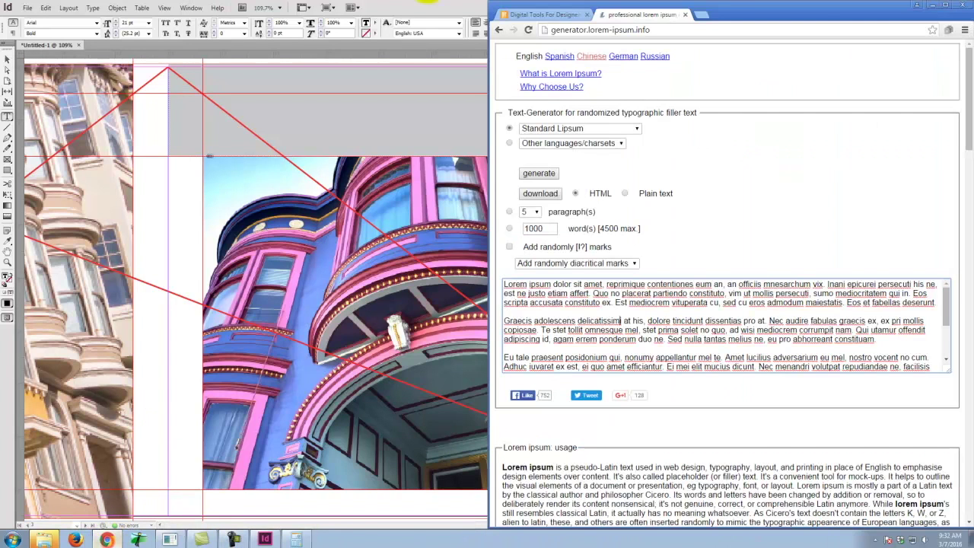
{"action": "left_click", "coordinate": [943, 6]}
{"action": "left_click", "coordinate": [216, 9]}
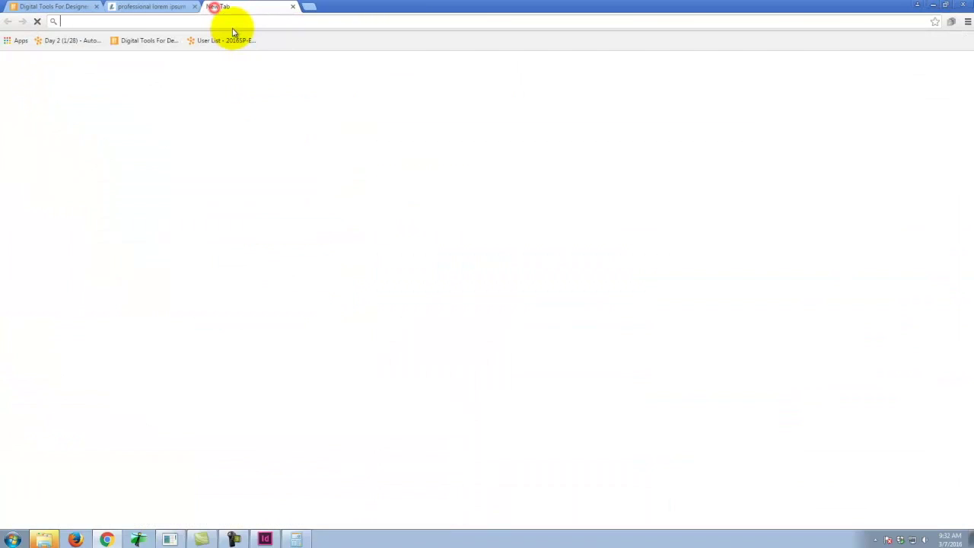
{"action": "type", "text": "iss"}
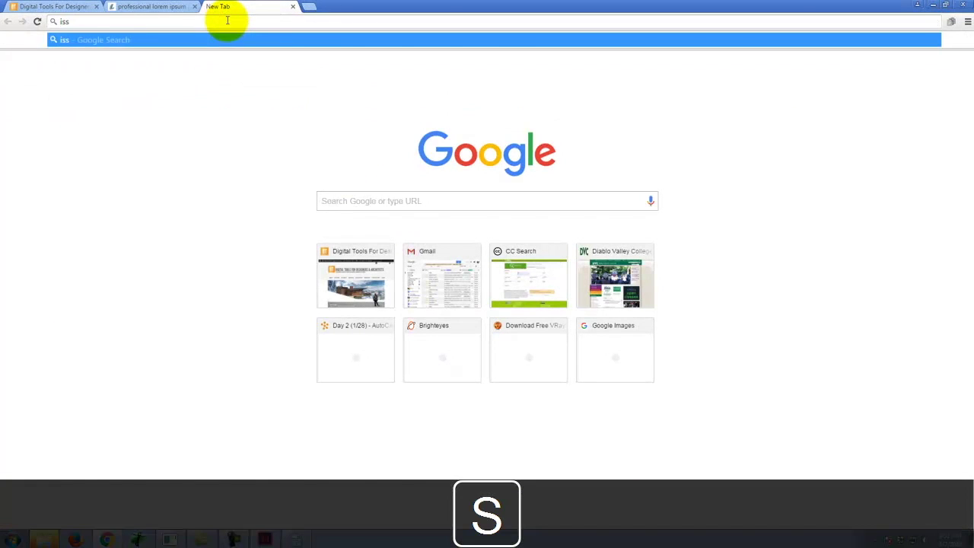
{"action": "type", "text": "uu.com"}
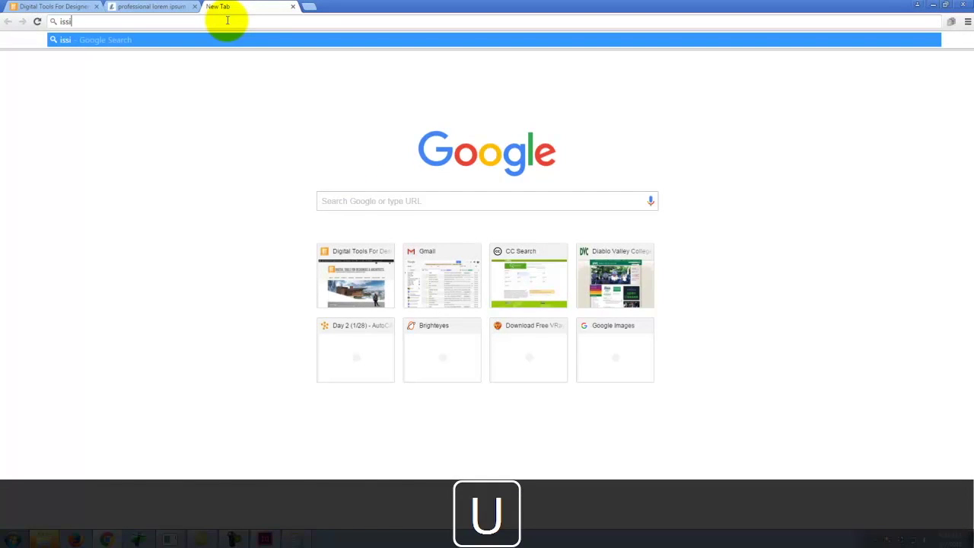
{"action": "key", "text": "Return"}
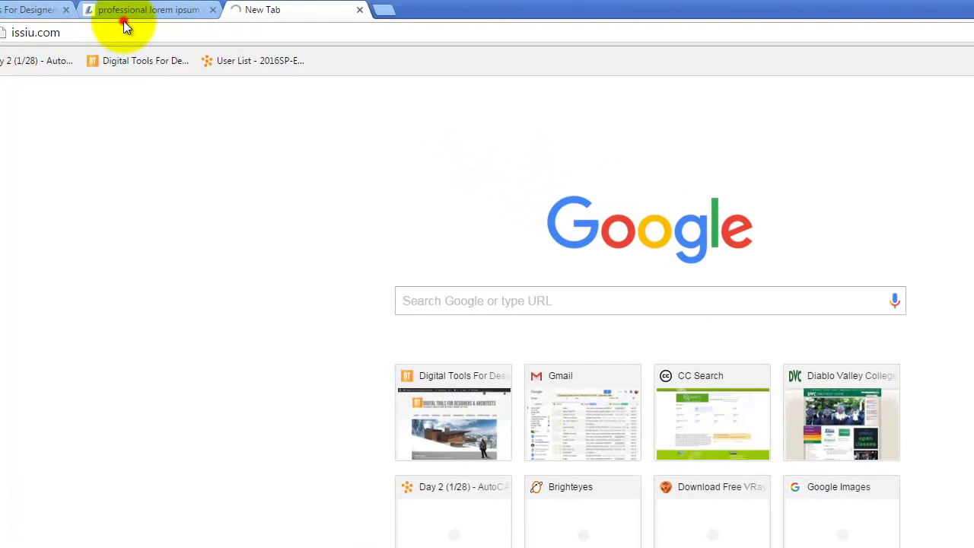
- Search Google for issuu, correcting the spelling, and open the issuu.com result
{"action": "left_click", "coordinate": [86, 32]}
{"action": "type", "text": "issu"}
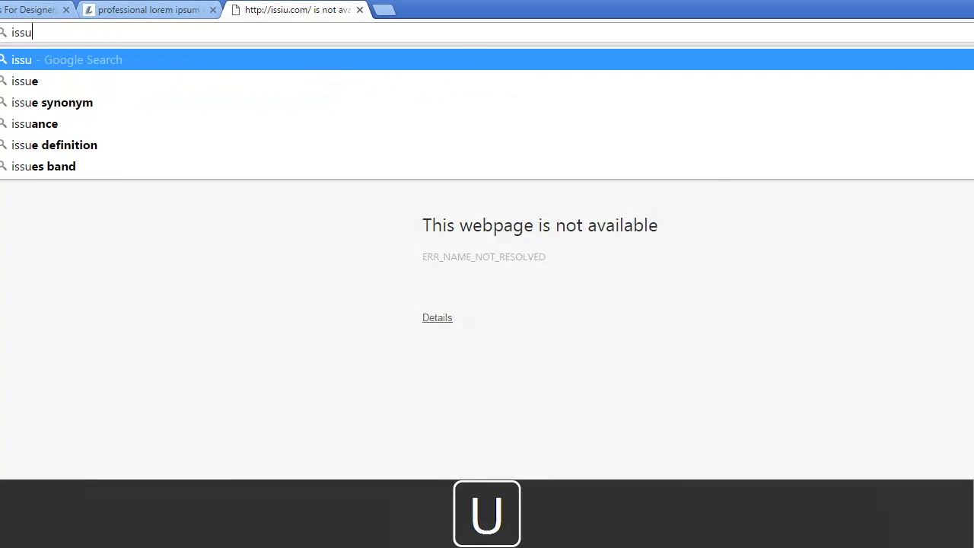
{"action": "key", "text": "Return"}
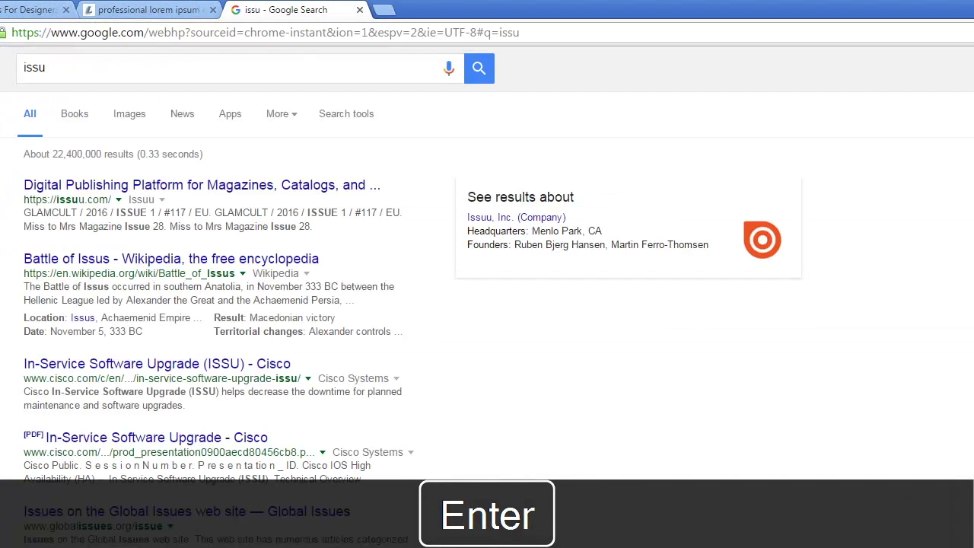
{"action": "left_click", "coordinate": [39, 67]}
{"action": "type", "text": "u"}
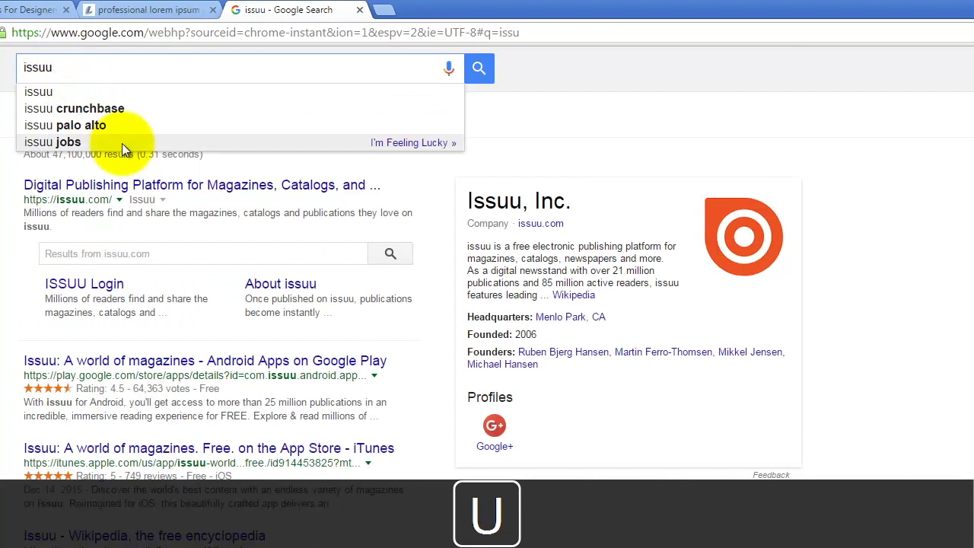
{"action": "left_click", "coordinate": [137, 187]}
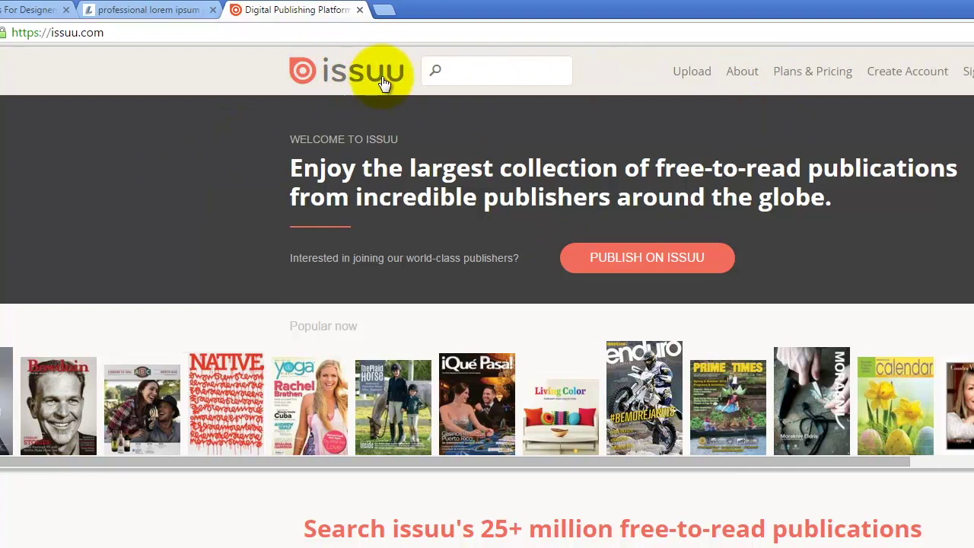
- Search Issuu for 'architecture portfolio' and open the 2016 Graduate Architecture Portfolio
{"action": "left_click", "coordinate": [487, 68]}
{"action": "type", "text": "architec"}
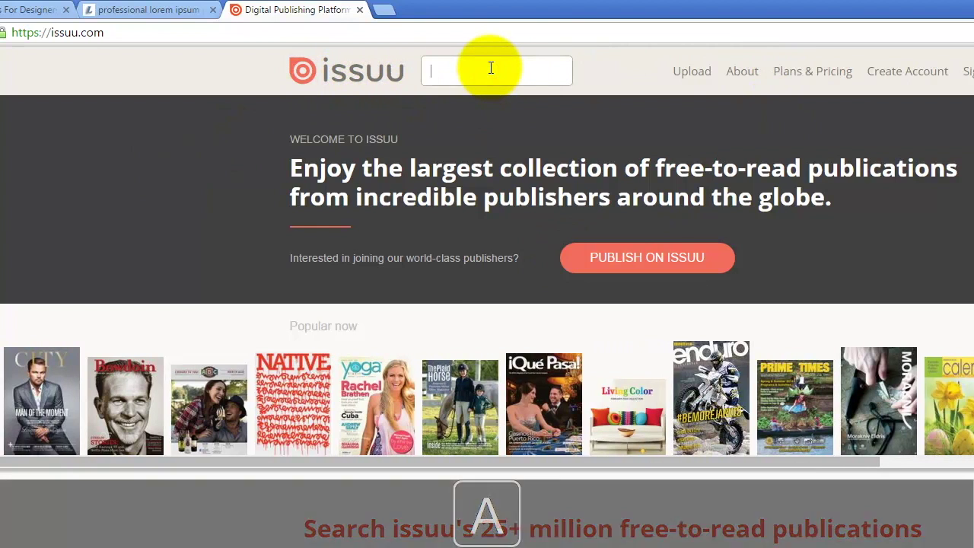
{"action": "type", "text": "ture "}
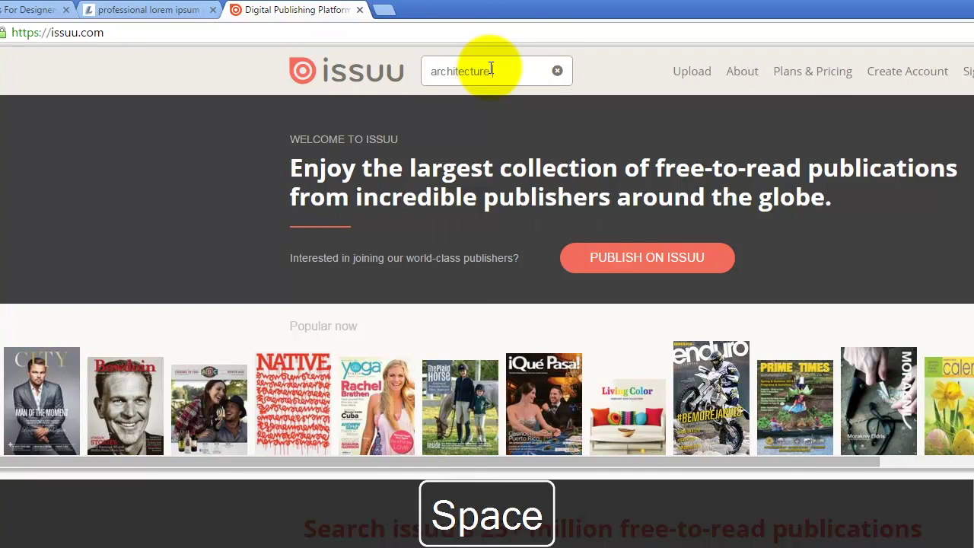
{"action": "type", "text": "portfolio"}
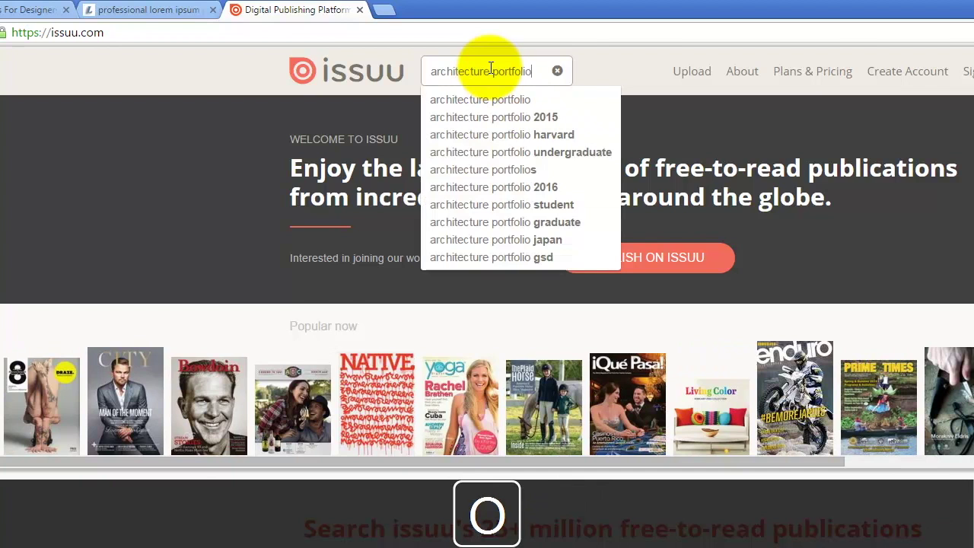
{"action": "key", "text": "Return"}
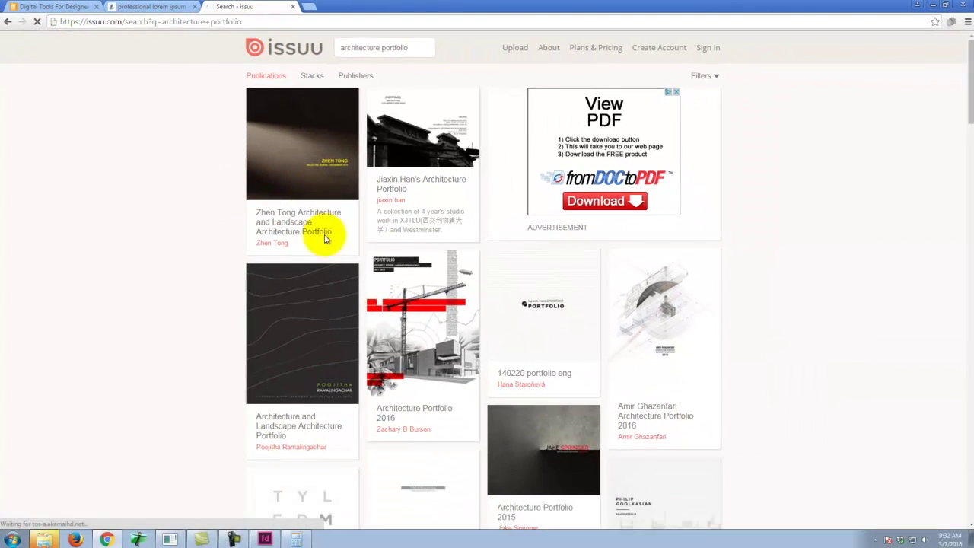
{"action": "scroll", "coordinate": [609, 342], "scroll_direction": "down", "scroll_amount": 5}
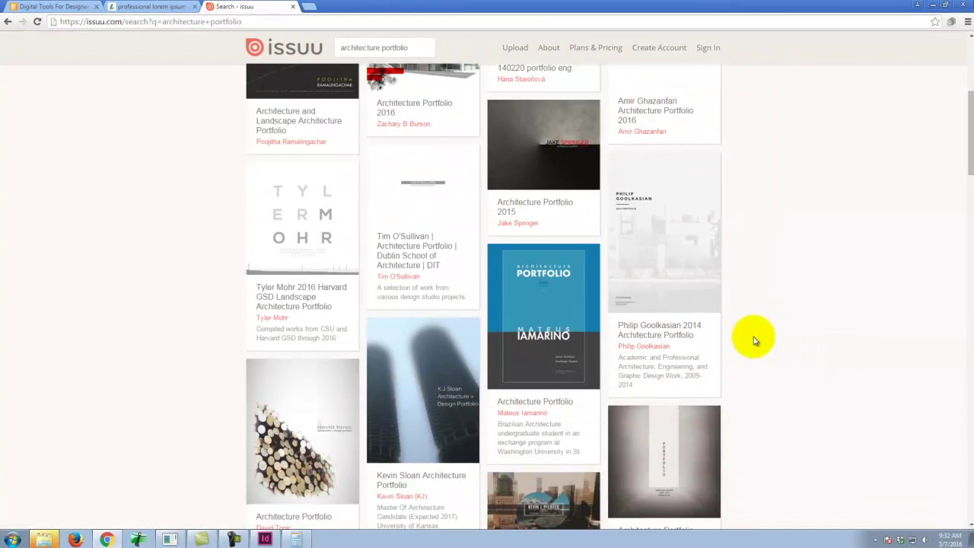
{"action": "scroll", "coordinate": [753, 341], "scroll_direction": "down", "scroll_amount": 3}
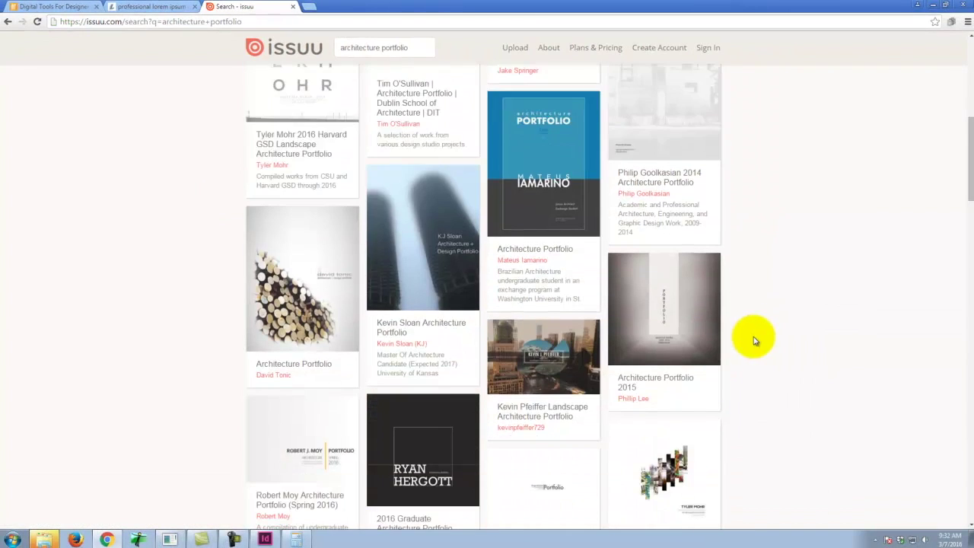
{"action": "left_click", "coordinate": [411, 370]}
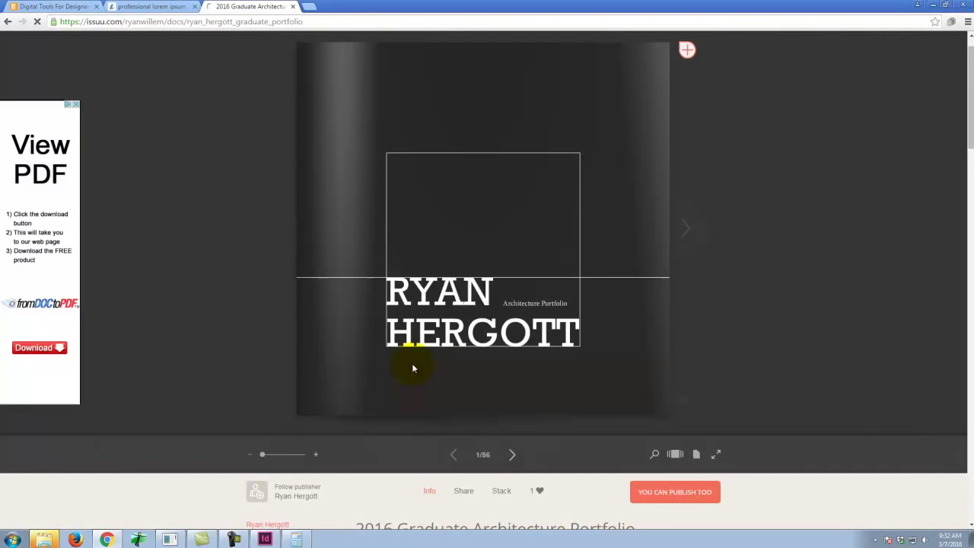
- Flip from the cover through the contents, Olympic Master Plan and The Divide to the Olympic Stadium
{"action": "left_click", "coordinate": [683, 230]}
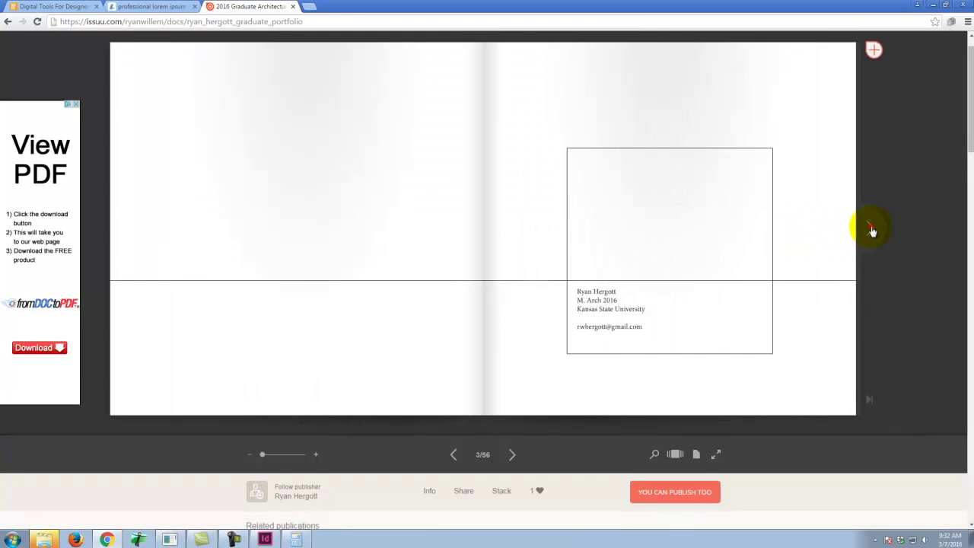
{"action": "left_click", "coordinate": [872, 228]}
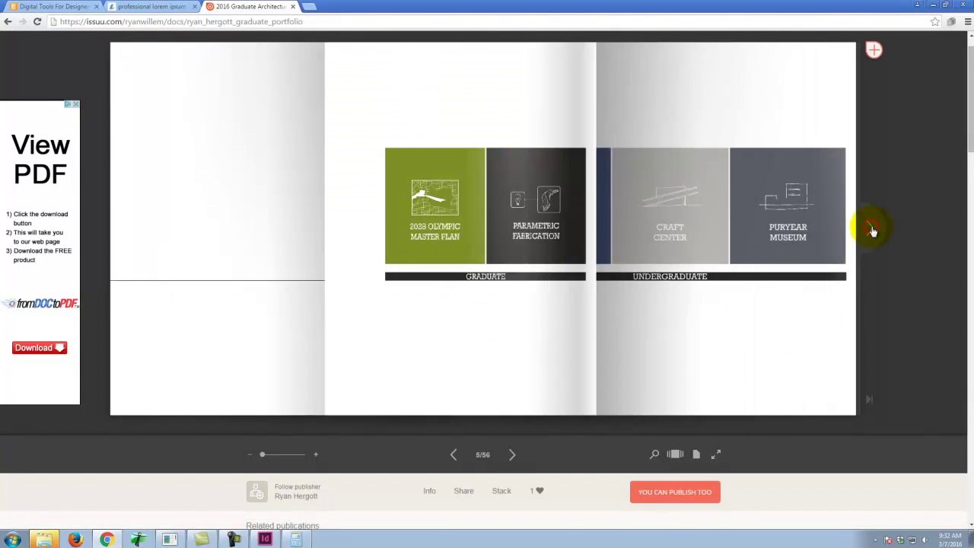
{"action": "left_click", "coordinate": [872, 230]}
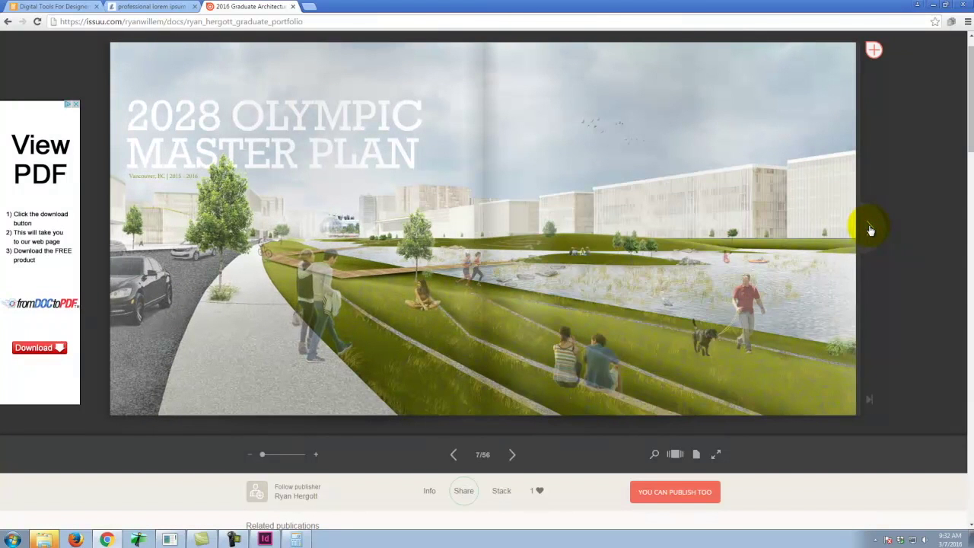
{"action": "left_click", "coordinate": [871, 229]}
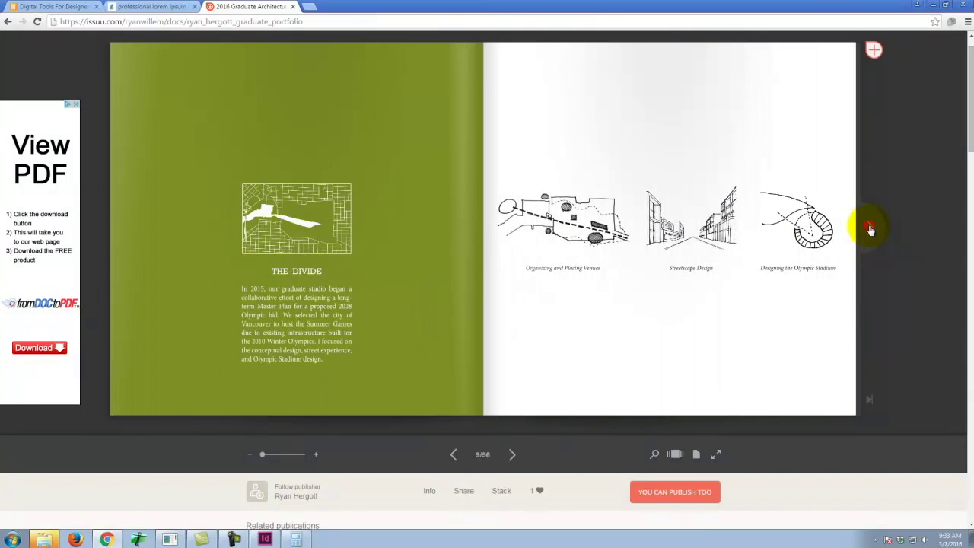
{"action": "left_click", "coordinate": [870, 228]}
{"action": "left_click", "coordinate": [870, 228]}
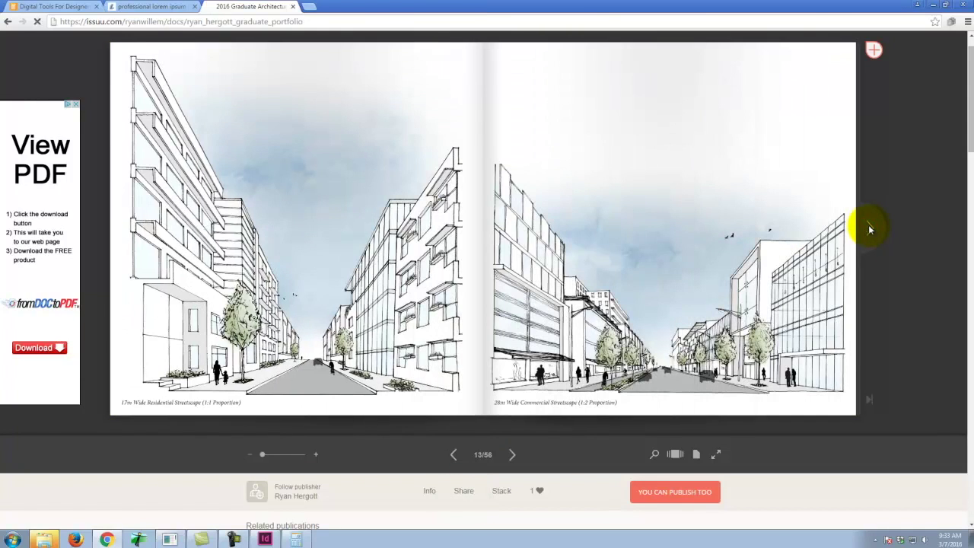
{"action": "left_click", "coordinate": [871, 230]}
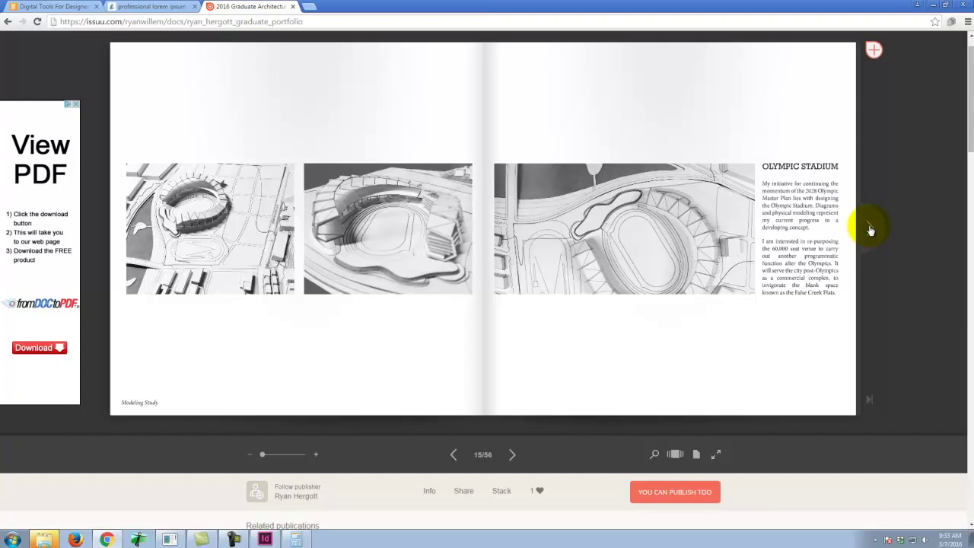
- Continue through the Parametric Fabrication spreads to the canopy photo at page 27 of 56
{"action": "left_click", "coordinate": [870, 229]}
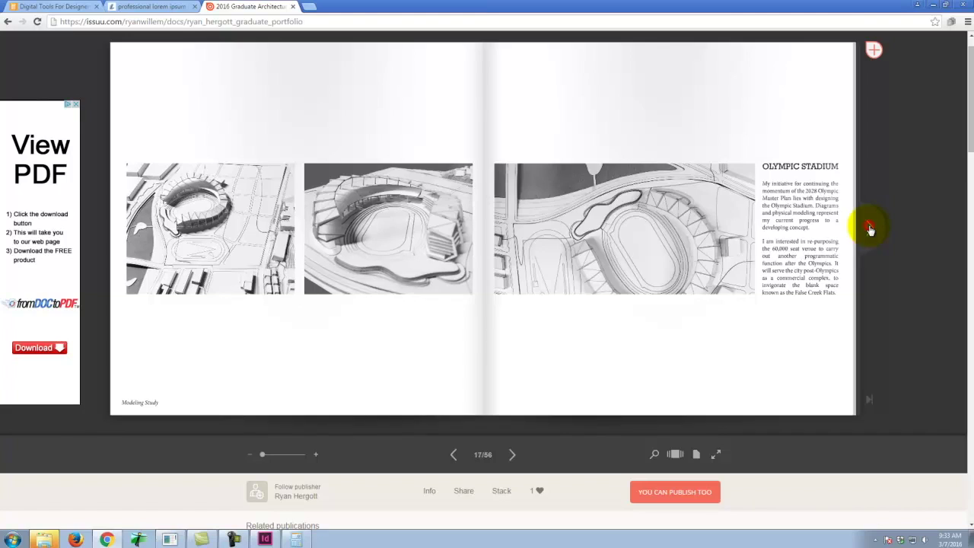
{"action": "double_click", "coordinate": [871, 229]}
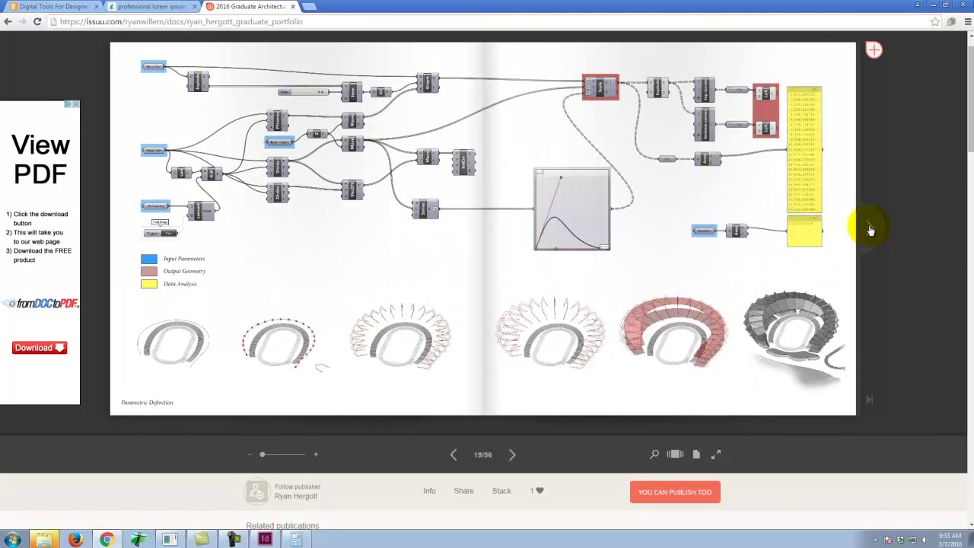
{"action": "left_click", "coordinate": [871, 229]}
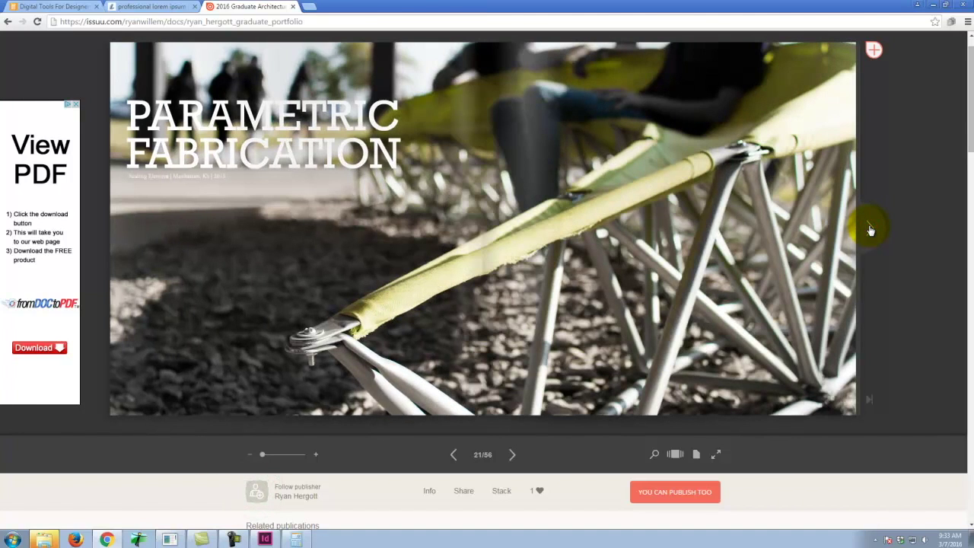
{"action": "left_click", "coordinate": [871, 229]}
{"action": "left_click", "coordinate": [871, 229]}
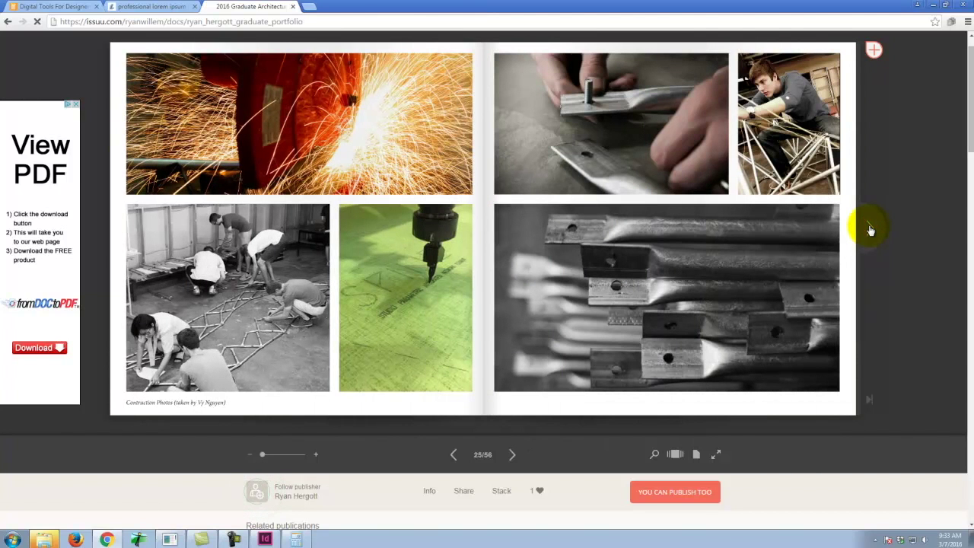
{"action": "left_click", "coordinate": [871, 229]}
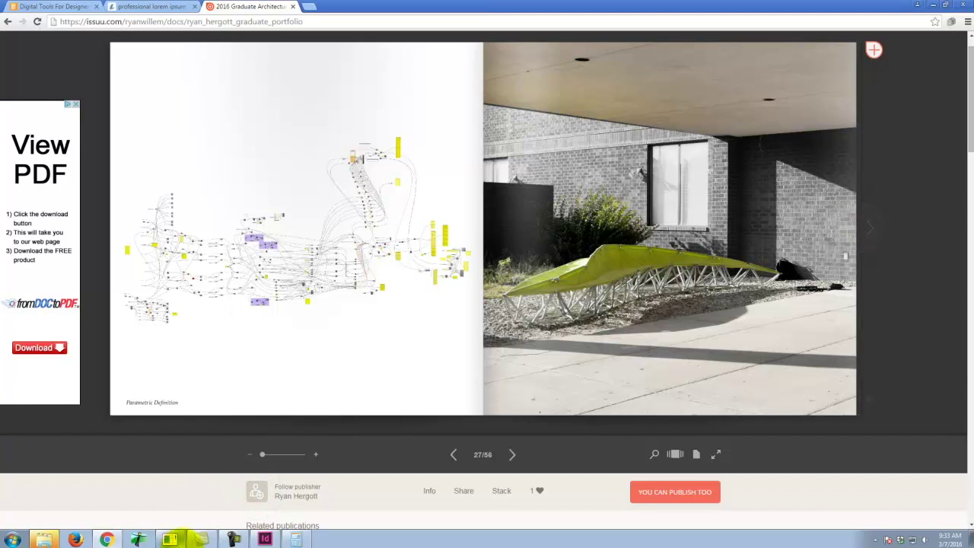
{"action": "left_click", "coordinate": [200, 539]}
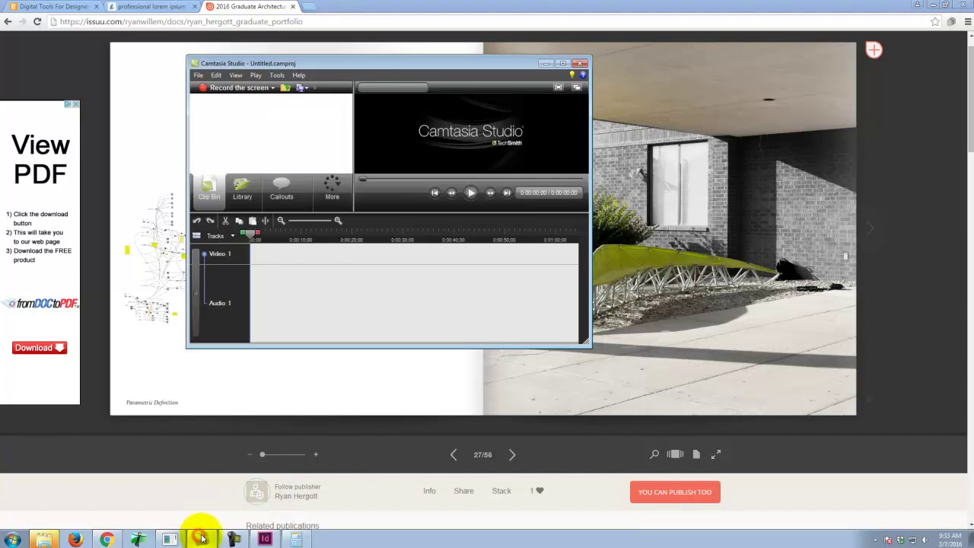
{"action": "left_click", "coordinate": [234, 540]}
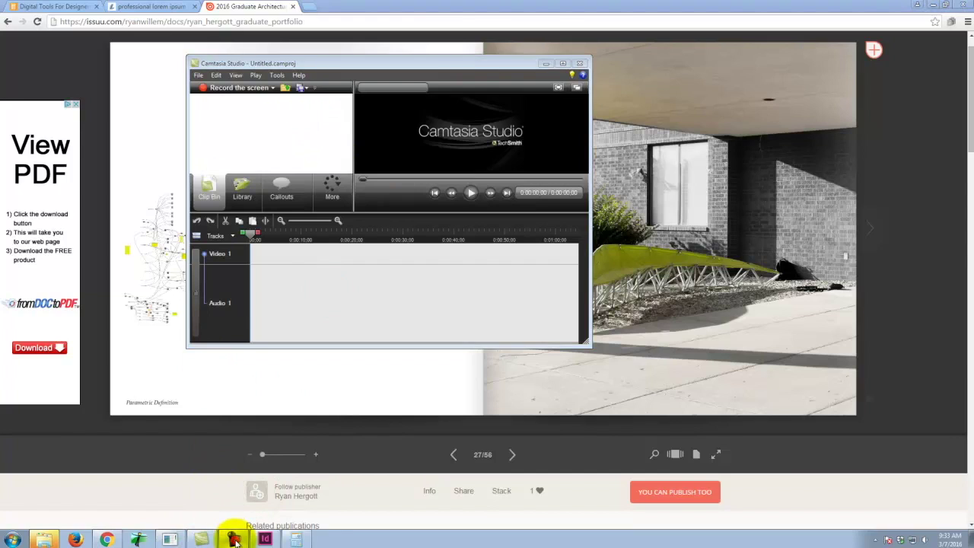